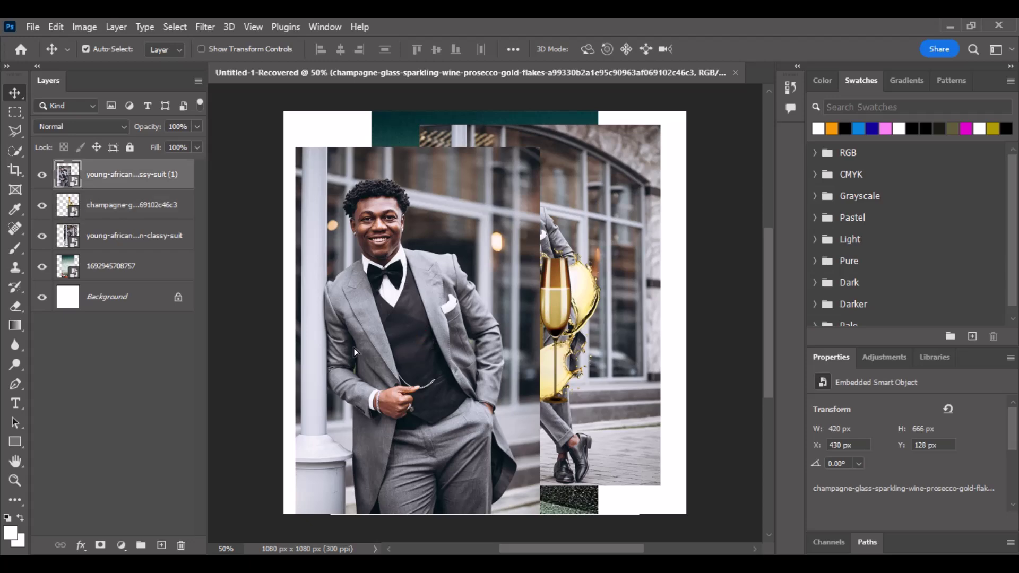
Rearrange the suited-man, champagne and classy-suit photos in the collage, then start a new document.
left_click_drag(424, 264, 384, 319)
left_click_drag(503, 254, 544, 254)
left_click_drag(448, 219, 513, 207)
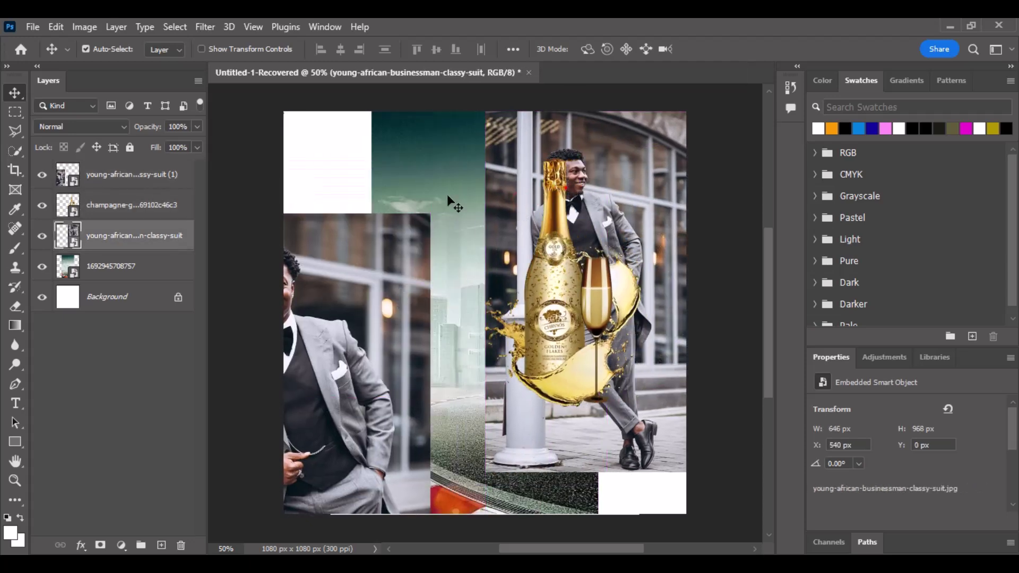
left_click(33, 27)
left_click(45, 40)
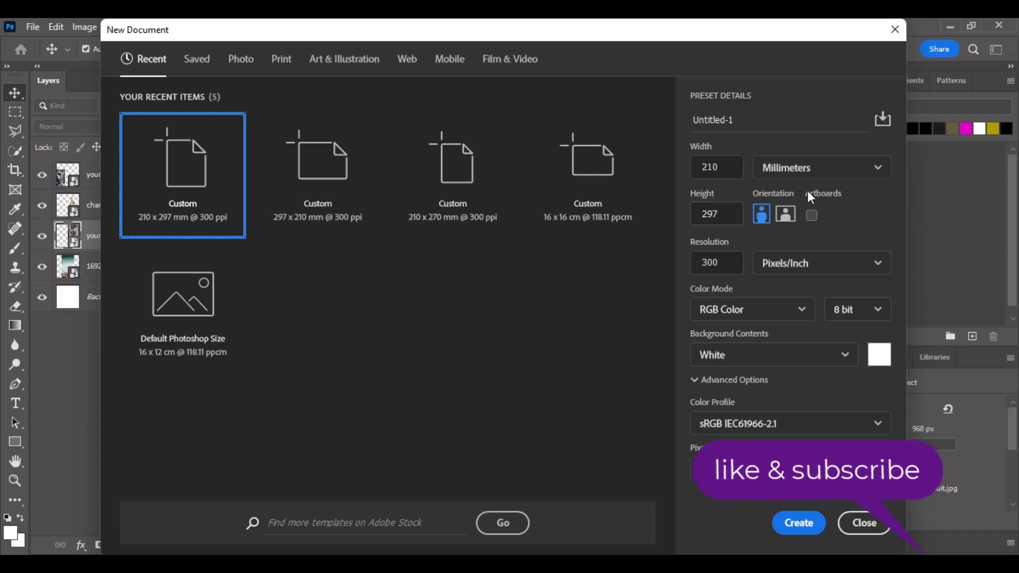
Create a blank document 1080 × 1200 pixels at 300 ppi.
left_click(824, 171)
left_click(809, 194)
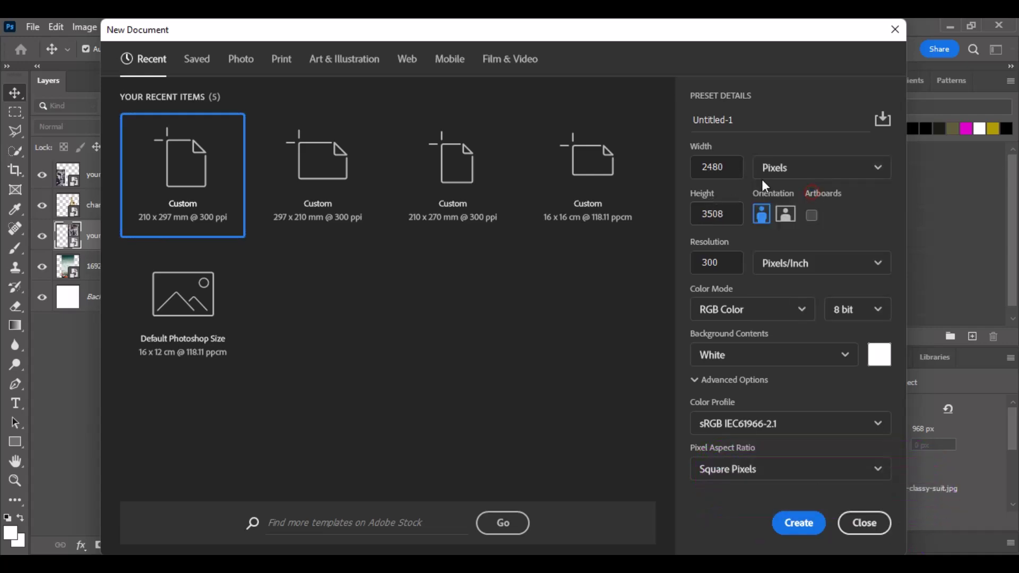
left_click_drag(730, 168, 691, 176)
type("10")
double_click(717, 214)
type("1200")
key("Return")
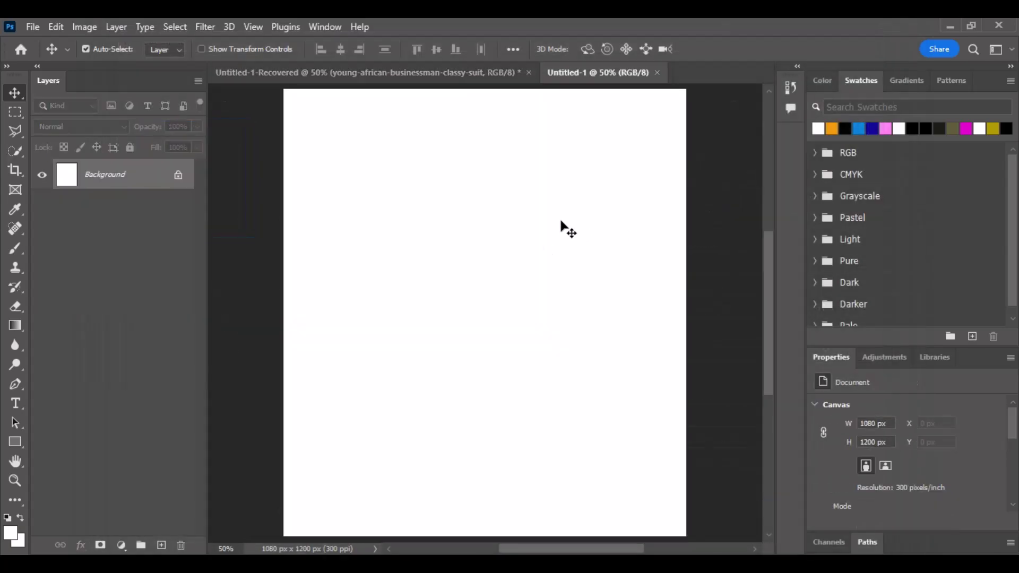
Drag the misty racetrack city photo from the collage into Untitled-1, centred on the page.
left_click(257, 78)
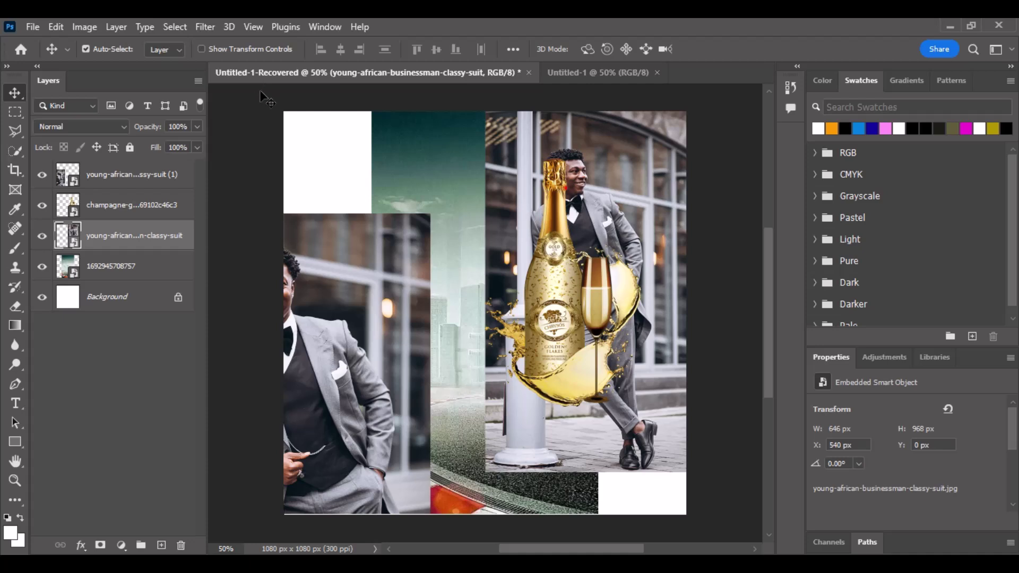
left_click_drag(430, 161, 553, 112)
left_click_drag(484, 207, 488, 346)
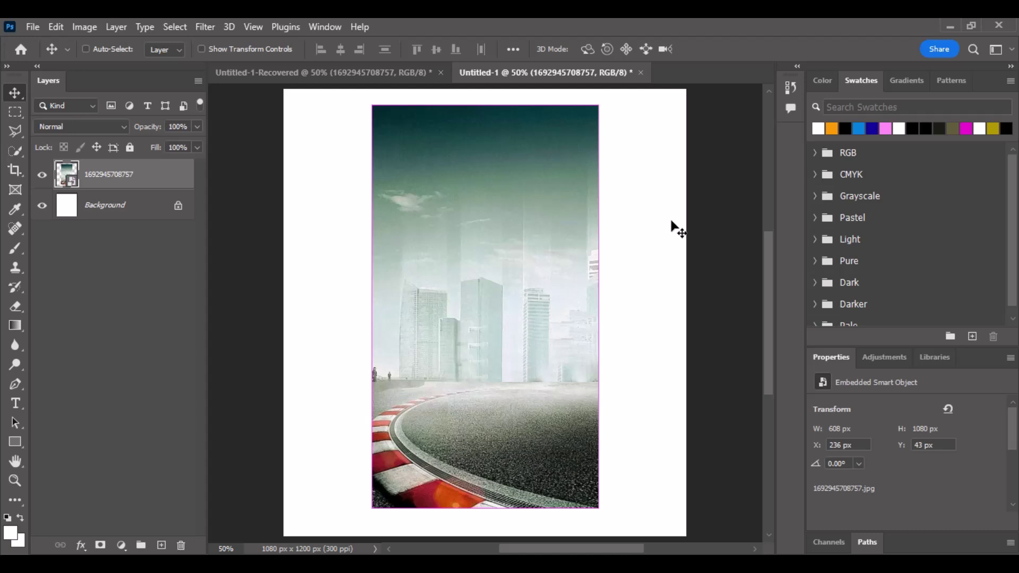
Scale the racetrack photo up to 1080 × 1920 px to fill the page width, nudged slightly upward.
key("ctrl+t")
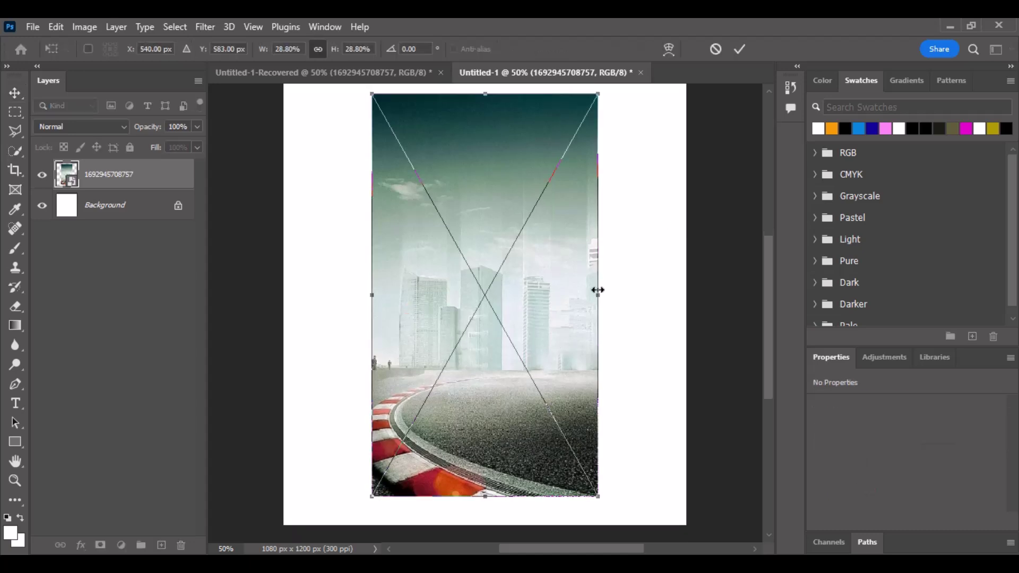
left_click_drag(598, 290, 685, 280)
left_click_drag(622, 327, 614, 316)
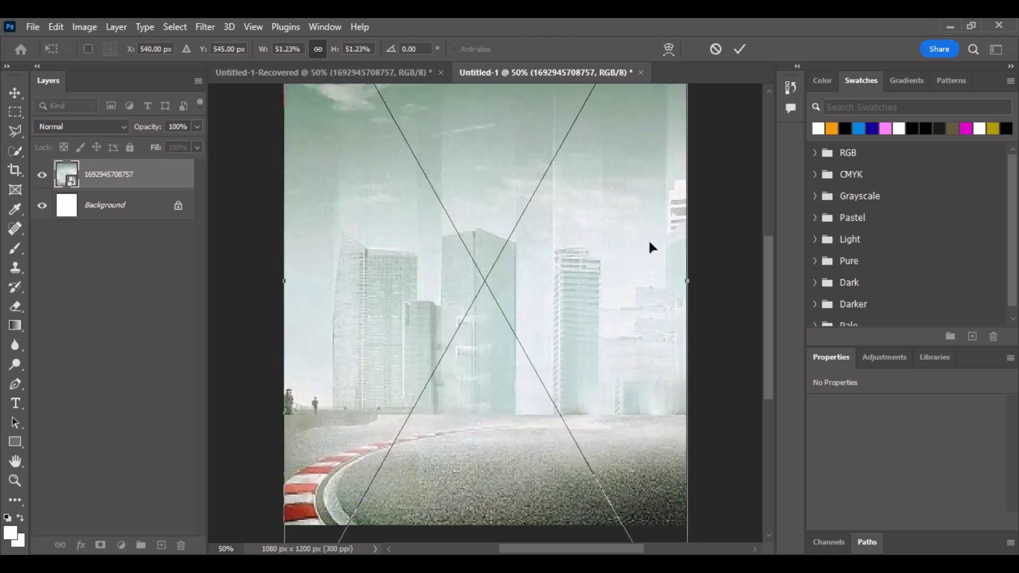
left_click(739, 49)
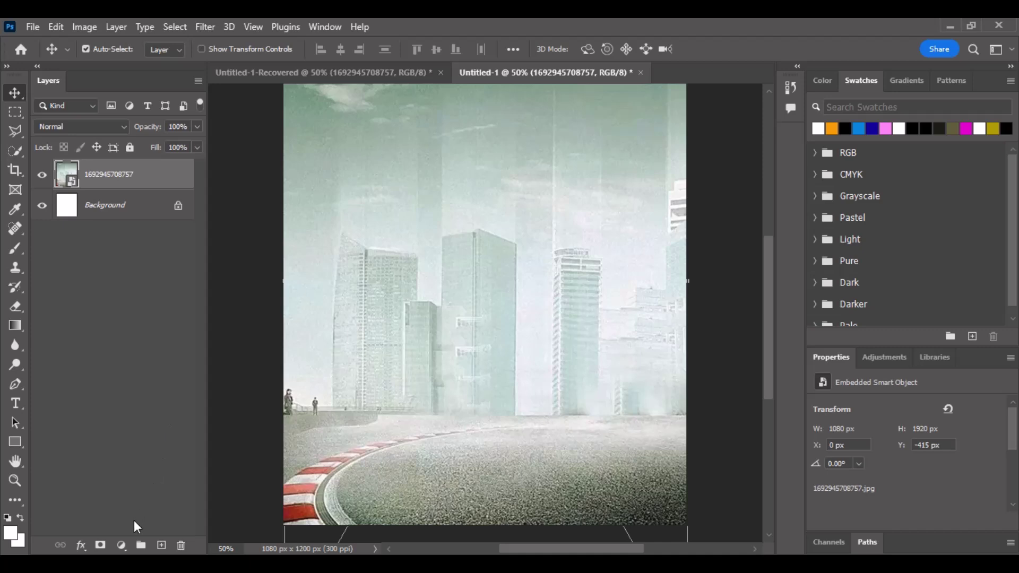
Add a layer mask to the racetrack photo and brush the city buildings away into white.
left_click(101, 545)
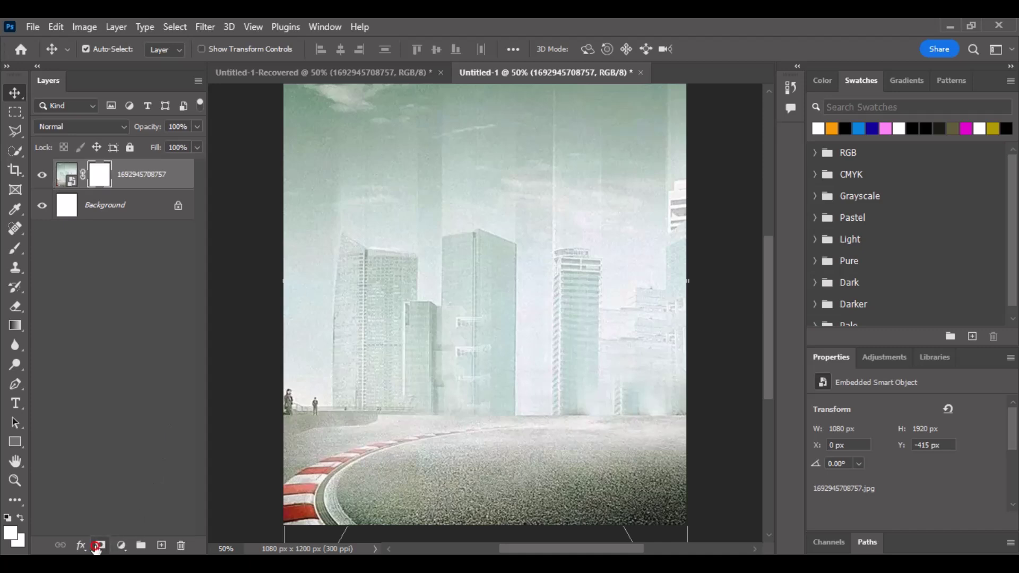
left_click(15, 248)
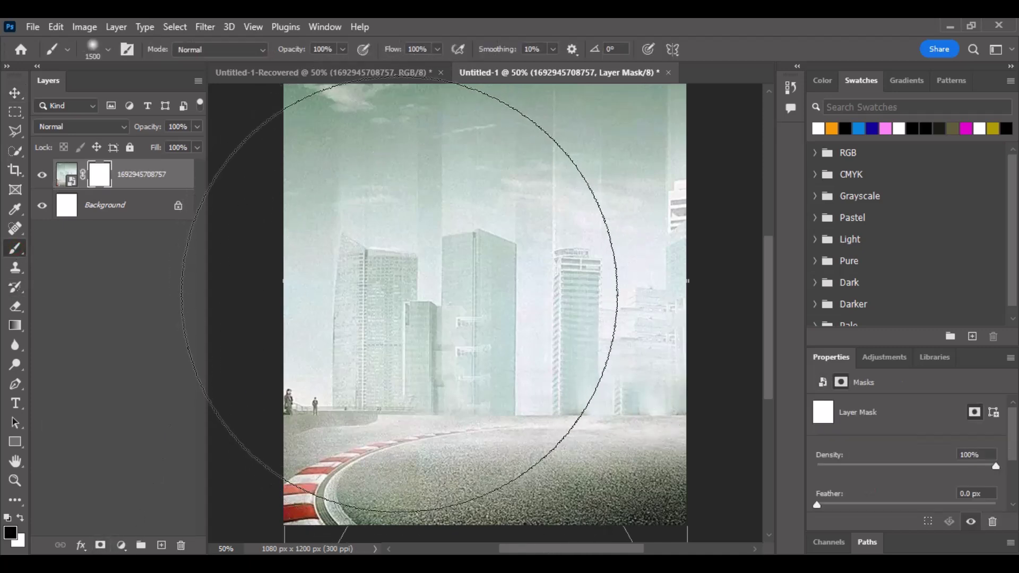
key("bracketleft")
key("bracketleft")
key("bracketleft")
key("bracketleft")
key("bracketleft")
key("bracketleft")
key("bracketleft")
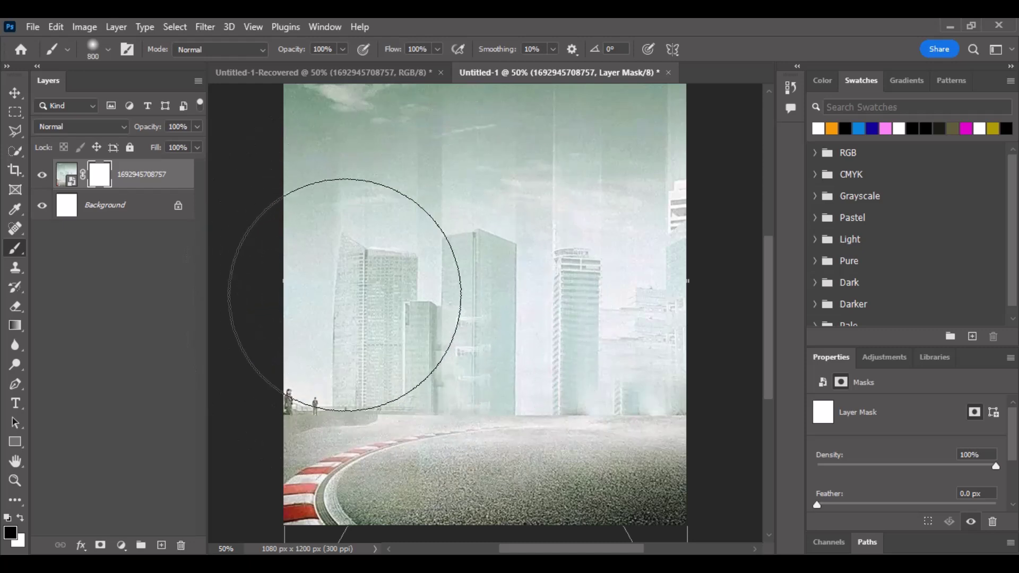
mouse_move(308, 295)
left_mouse_down()
mouse_move(587, 254)
mouse_move(685, 258)
left_mouse_up()
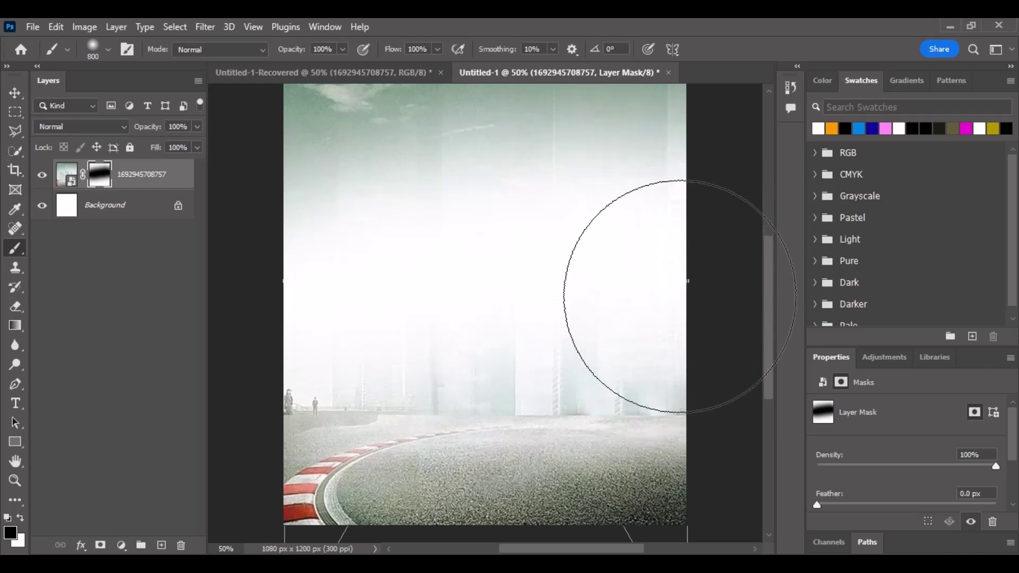
mouse_move(680, 296)
left_mouse_down()
mouse_move(455, 292)
mouse_move(282, 317)
left_mouse_up()
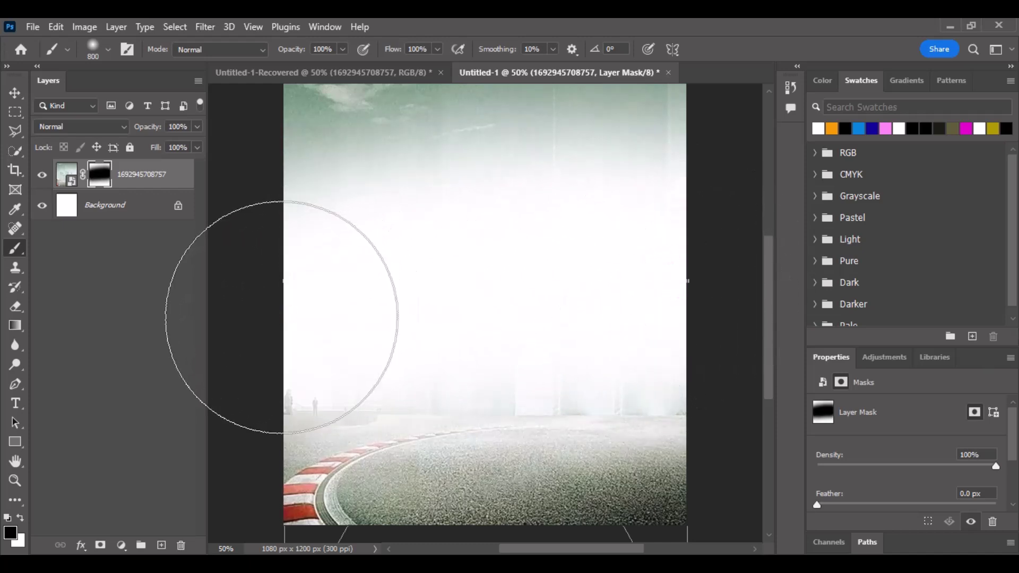
With a 400 px brush, fade the horizon, small figures and green sky into white.
key("bracketleft")
key("bracketleft")
key("bracketleft")
key("bracketleft")
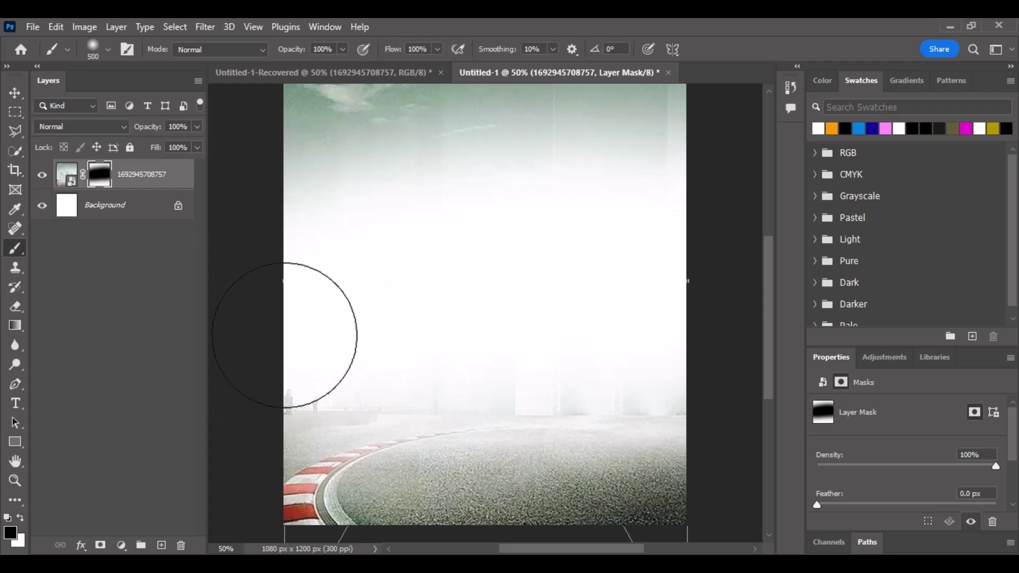
left_click_drag(279, 376, 331, 372)
mouse_move(519, 346)
left_mouse_down()
mouse_move(695, 358)
mouse_move(322, 334)
left_mouse_up()
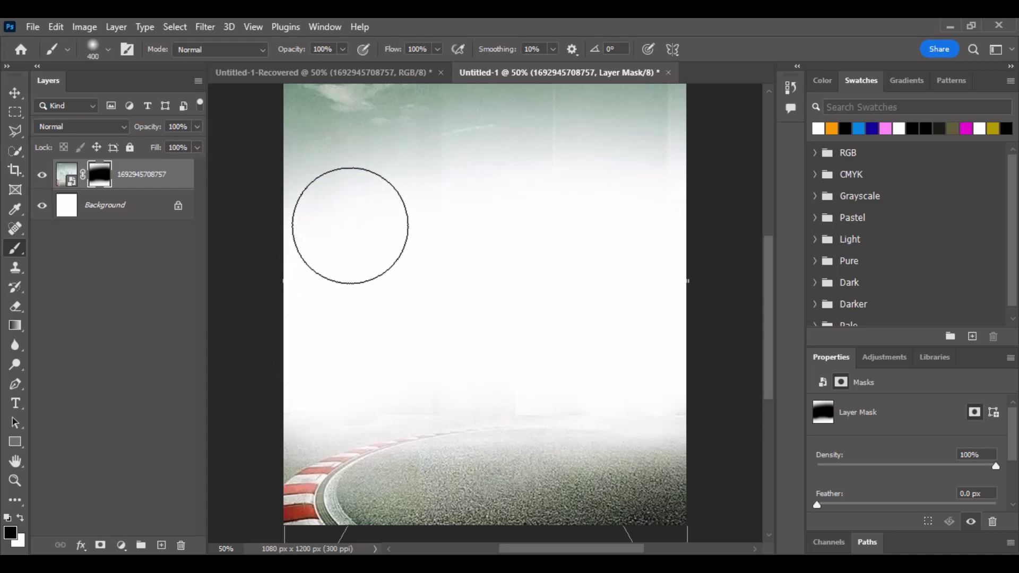
mouse_move(377, 198)
left_mouse_down()
mouse_move(392, 156)
mouse_move(485, 118)
mouse_move(622, 128)
mouse_move(358, 79)
mouse_move(292, 126)
left_mouse_up()
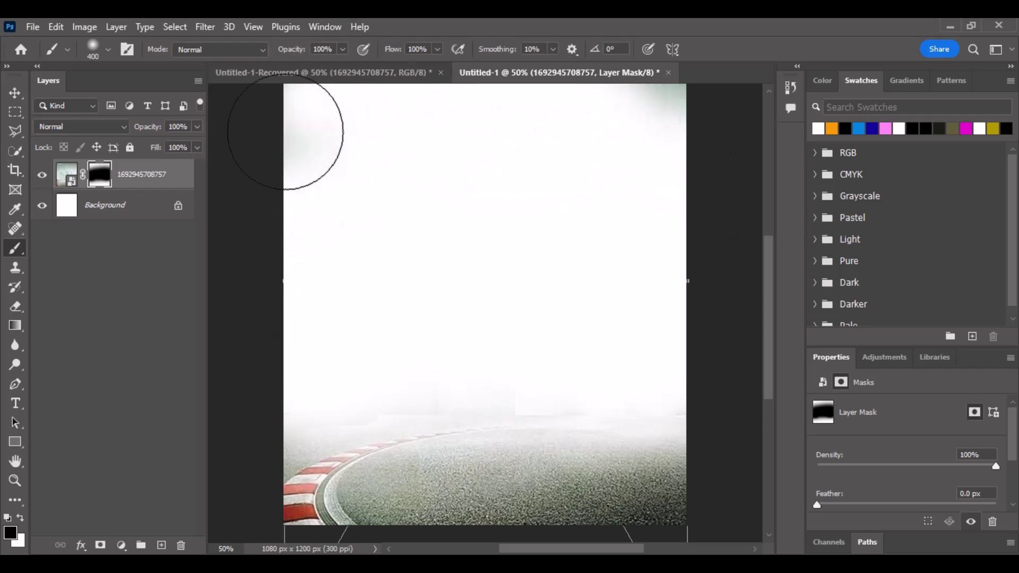
left_click_drag(653, 111, 658, 108)
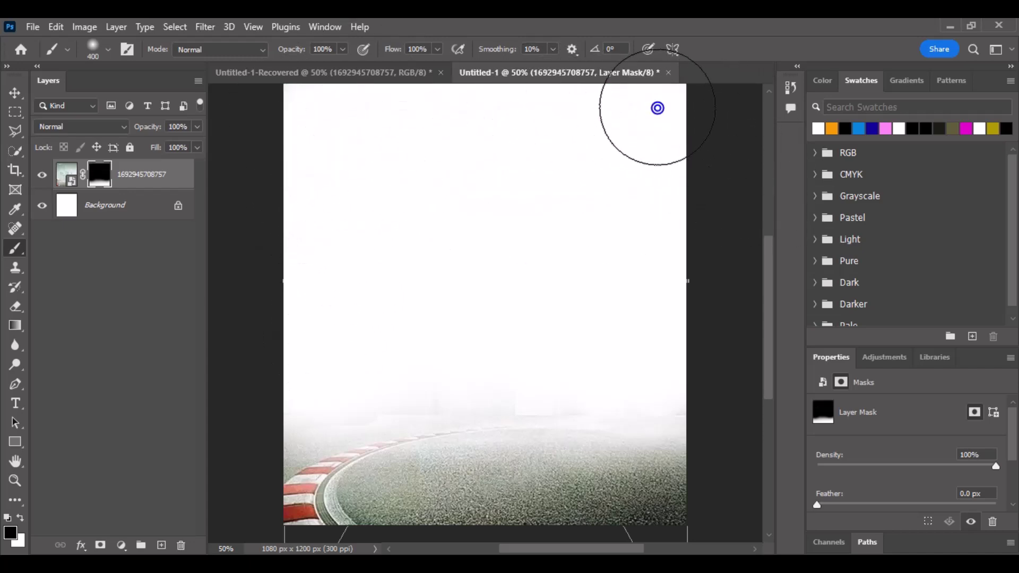
scroll(663, 166, "up", 2)
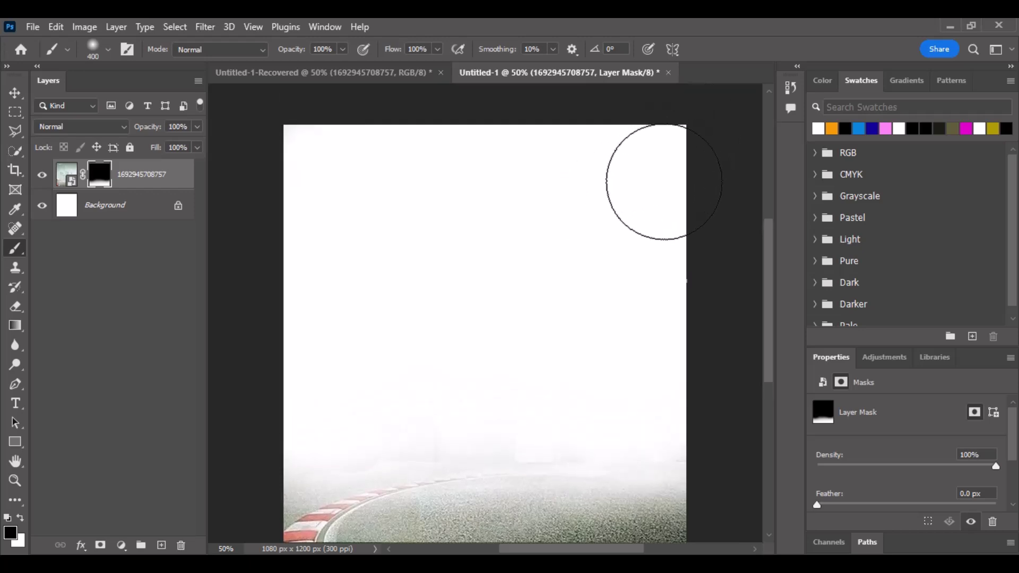
scroll(343, 318, "down", 2)
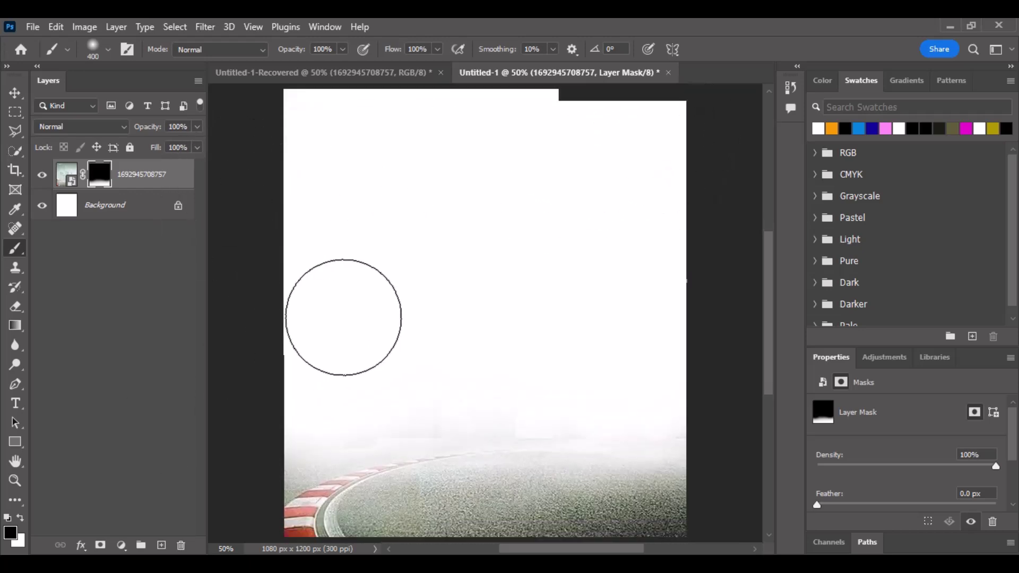
left_click(22, 520)
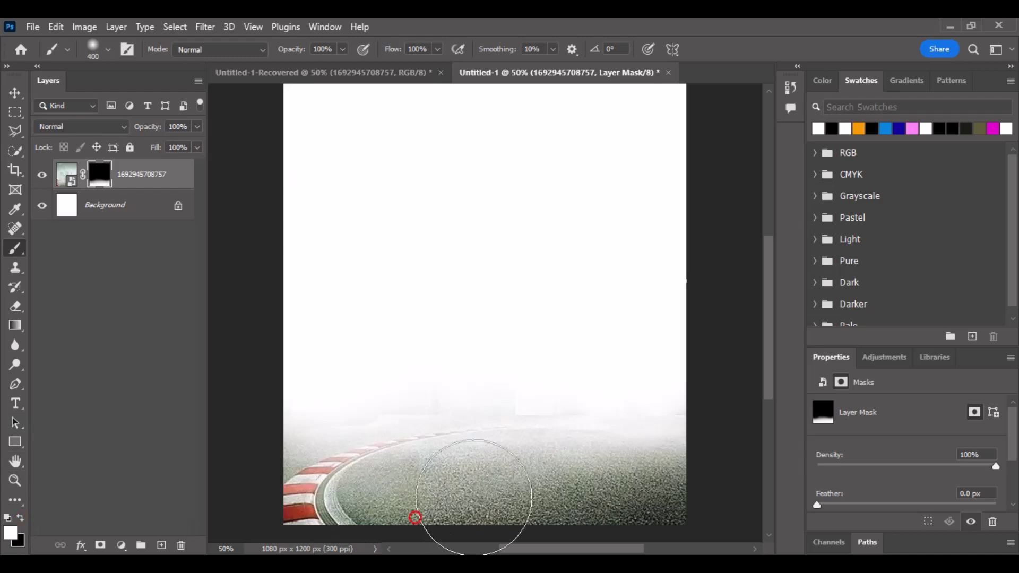
left_click_drag(481, 497, 611, 496)
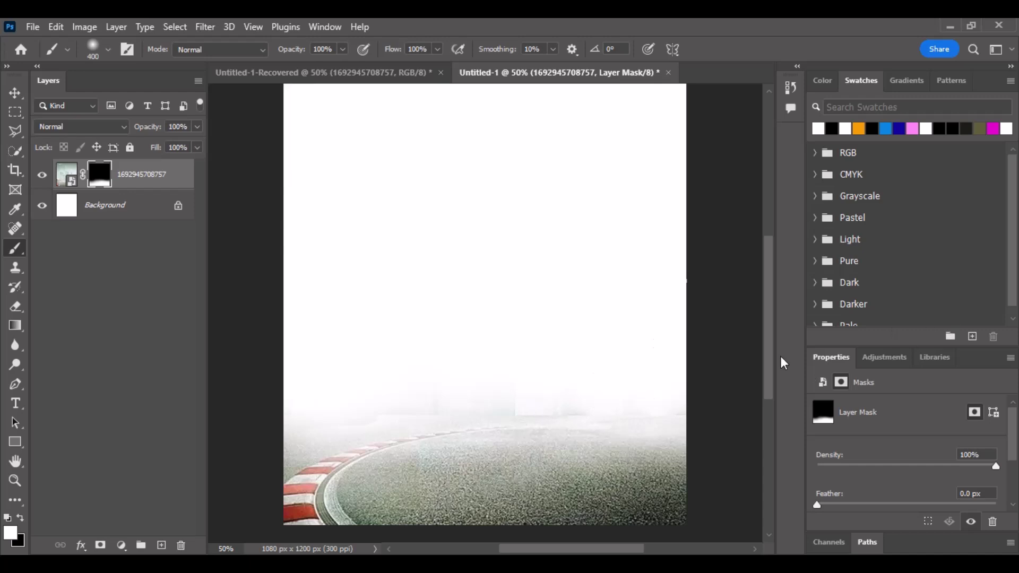
left_click_drag(664, 350, 416, 368)
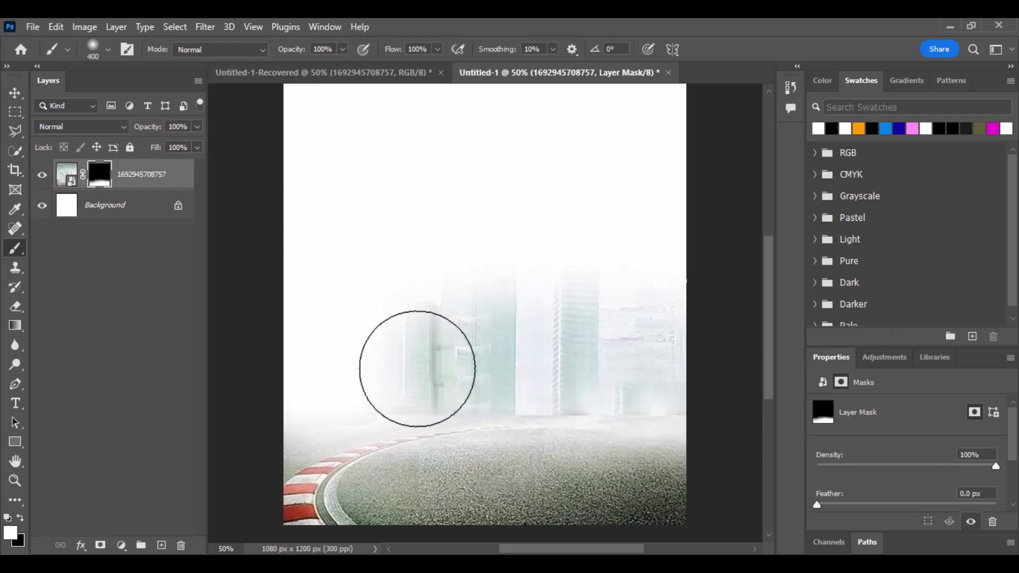
key("ctrl+z")
key("ctrl+z")
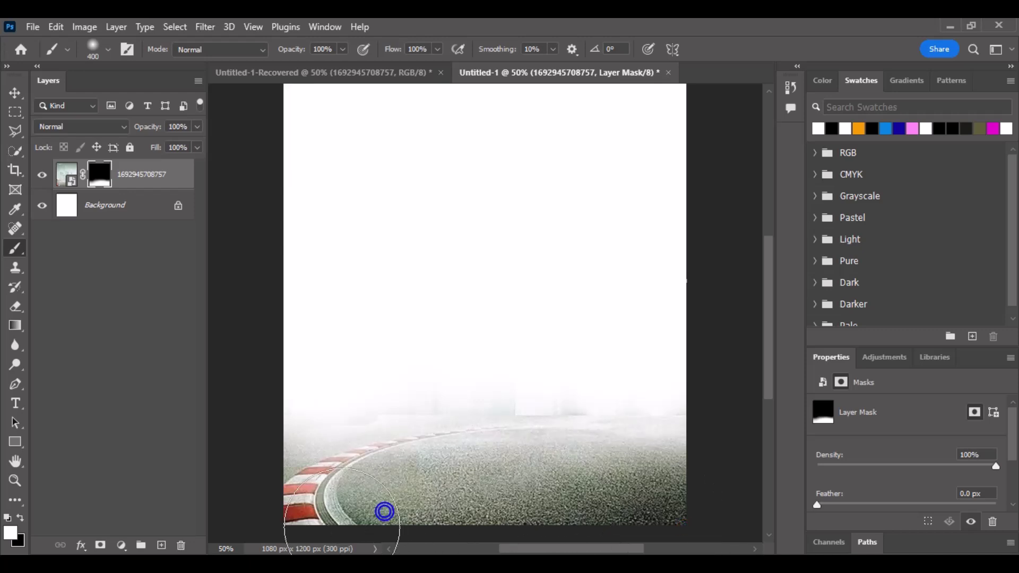
left_click(20, 517)
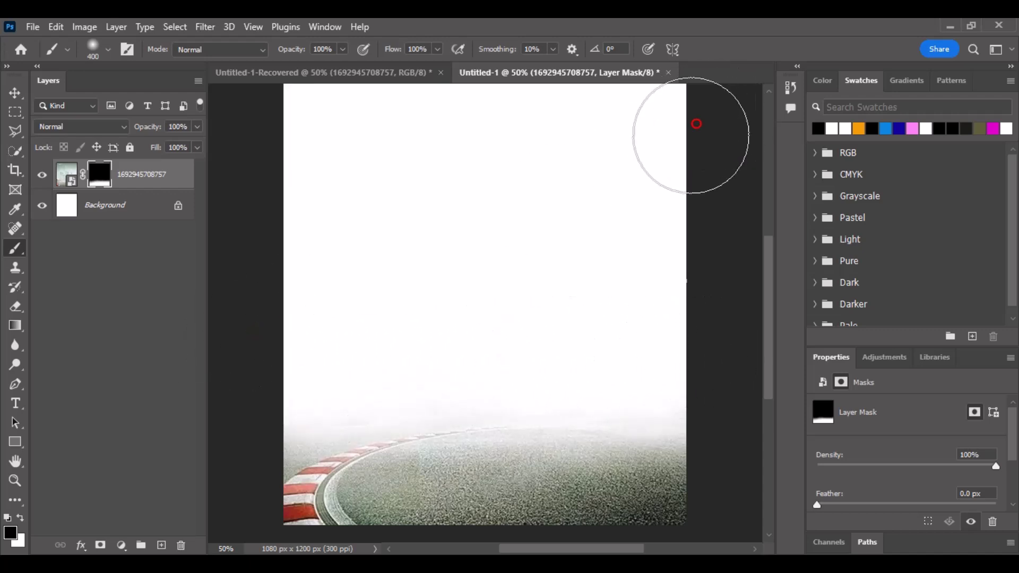
left_click(141, 182)
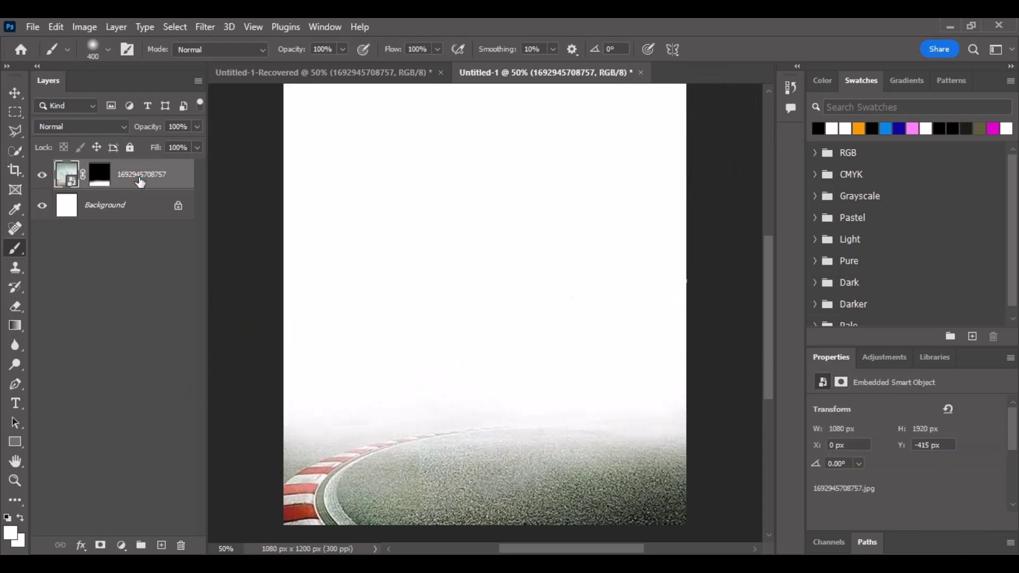
Duplicate the racetrack layer, give it a fresh mask, and brush mist over the lower city and road.
key("ctrl+j")
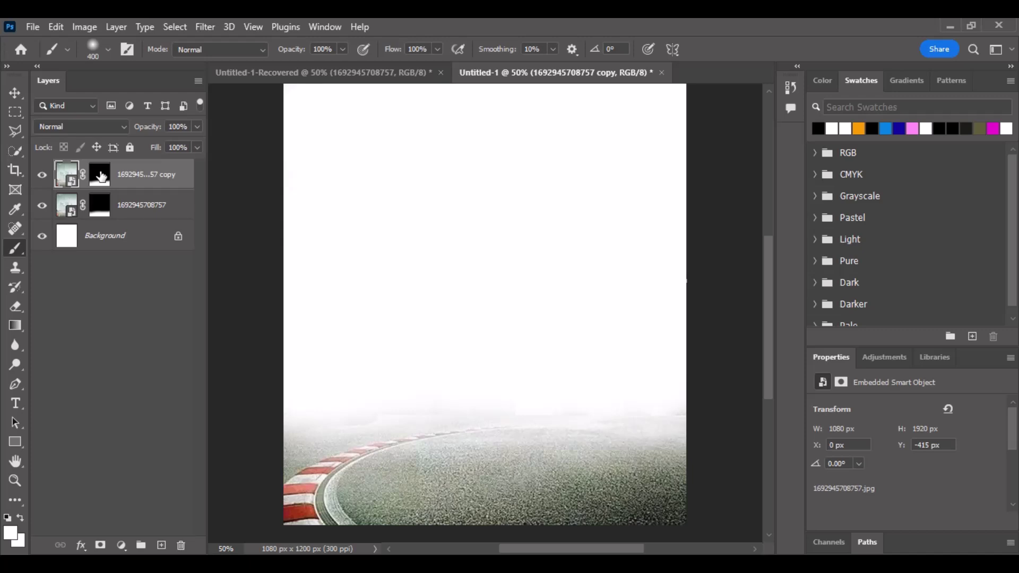
right_click(101, 174)
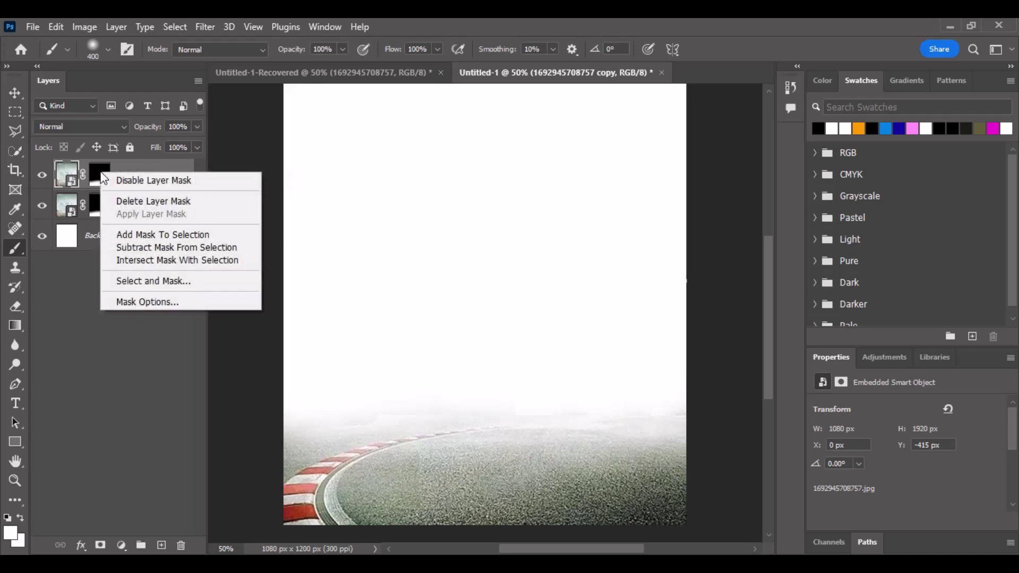
left_click(141, 201)
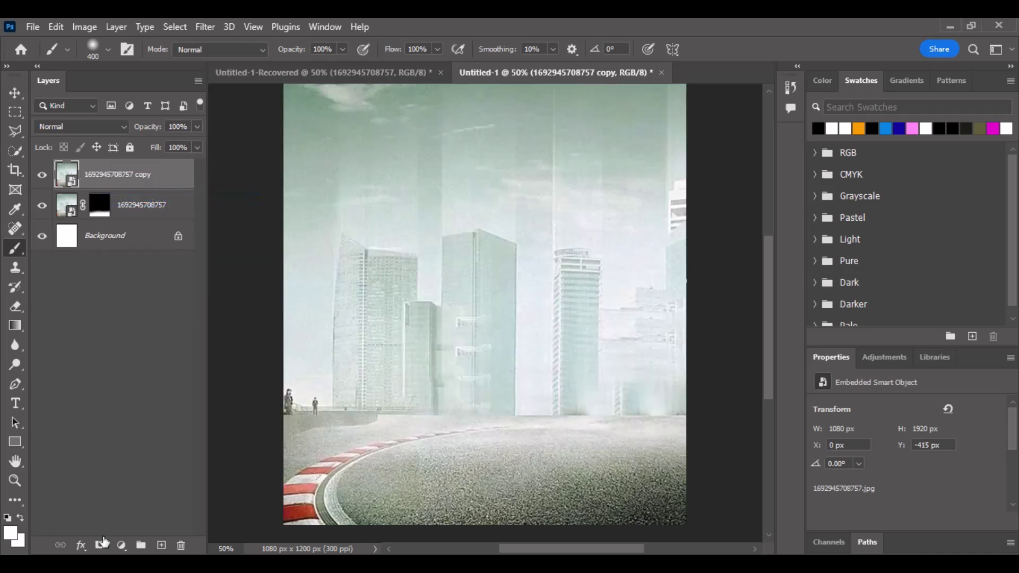
left_click(100, 545)
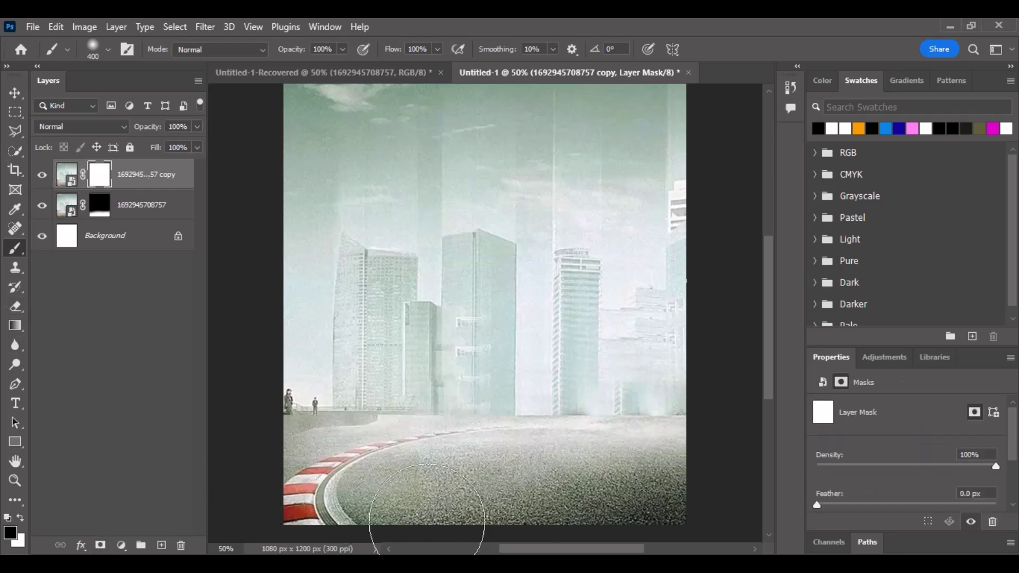
key("bracketleft")
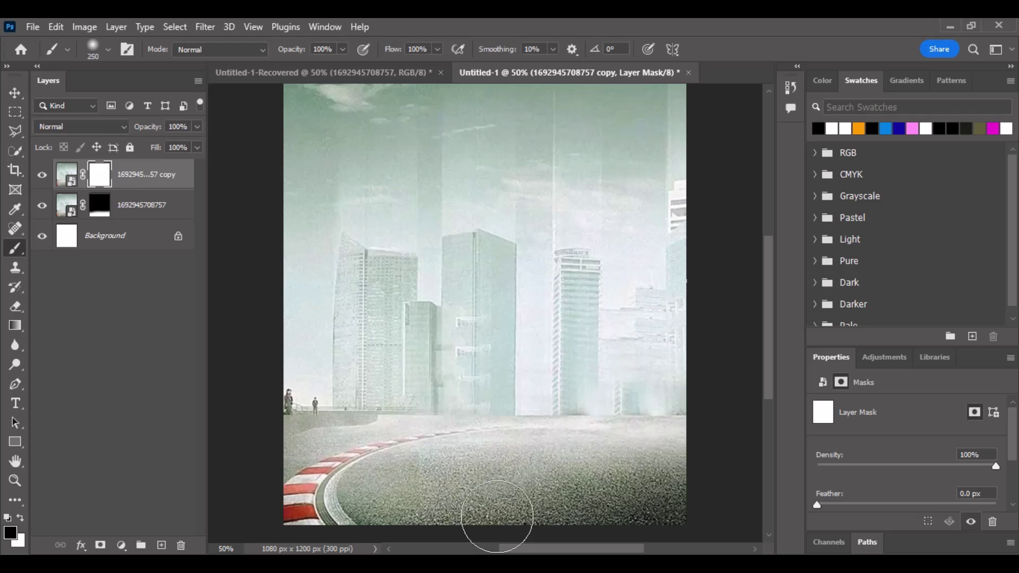
key("bracketright")
key("bracketright")
key("bracketright")
key("bracketright")
key("bracketright")
key("bracketright")
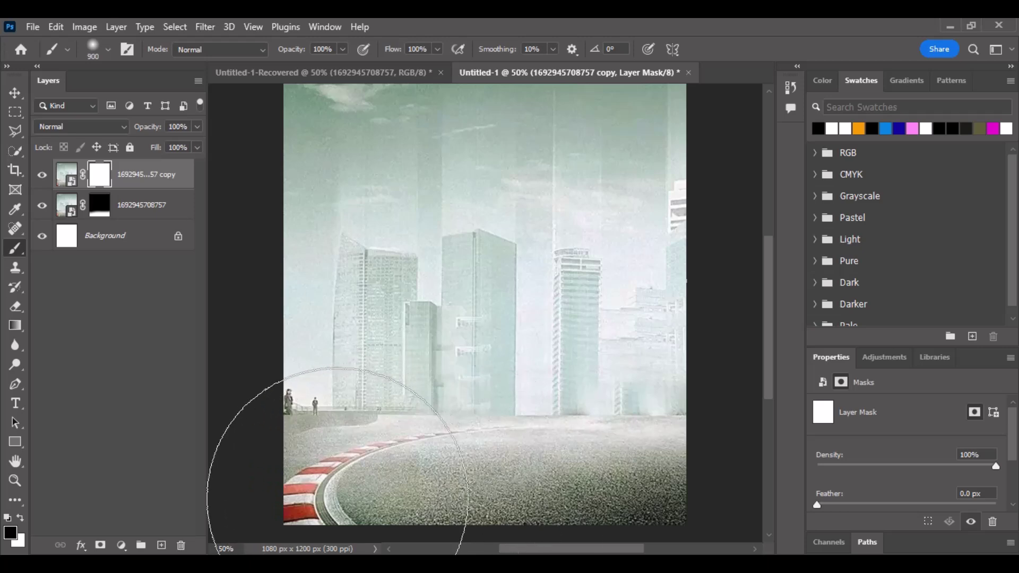
mouse_move(327, 486)
left_mouse_down()
mouse_move(744, 501)
mouse_move(489, 518)
mouse_move(637, 493)
mouse_move(419, 522)
mouse_move(613, 525)
mouse_move(654, 459)
mouse_move(350, 499)
mouse_move(439, 433)
mouse_move(651, 431)
mouse_move(612, 448)
mouse_move(492, 425)
mouse_move(592, 463)
mouse_move(472, 448)
left_mouse_up()
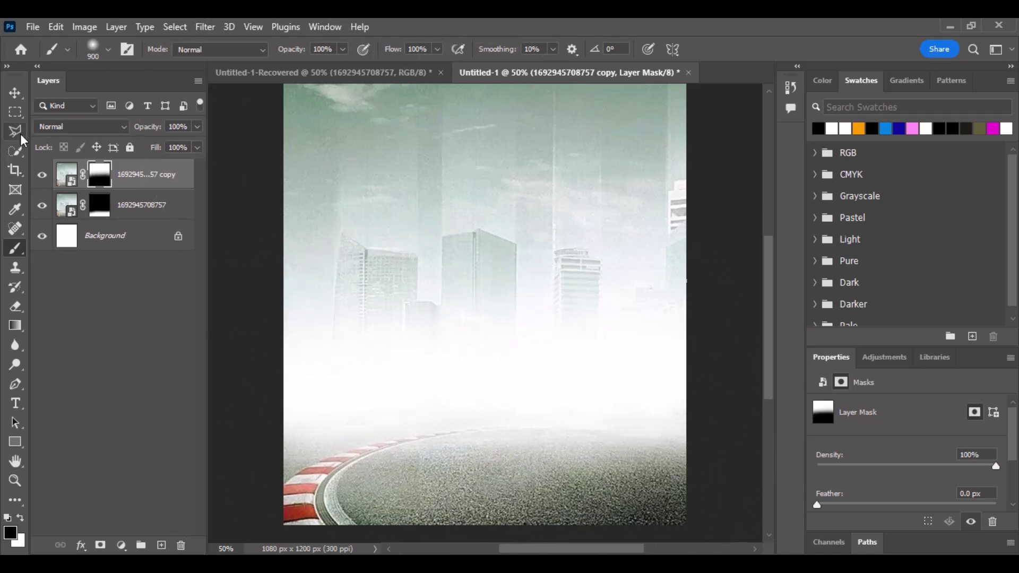
Convert the masked top city layer into a smart object.
left_click(14, 94)
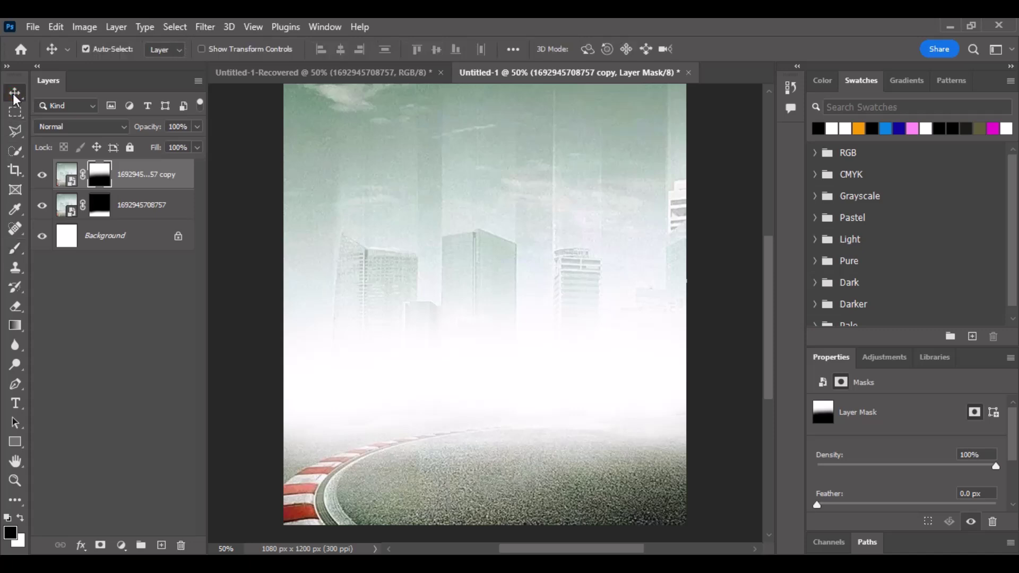
left_click(200, 26)
left_click(124, 181)
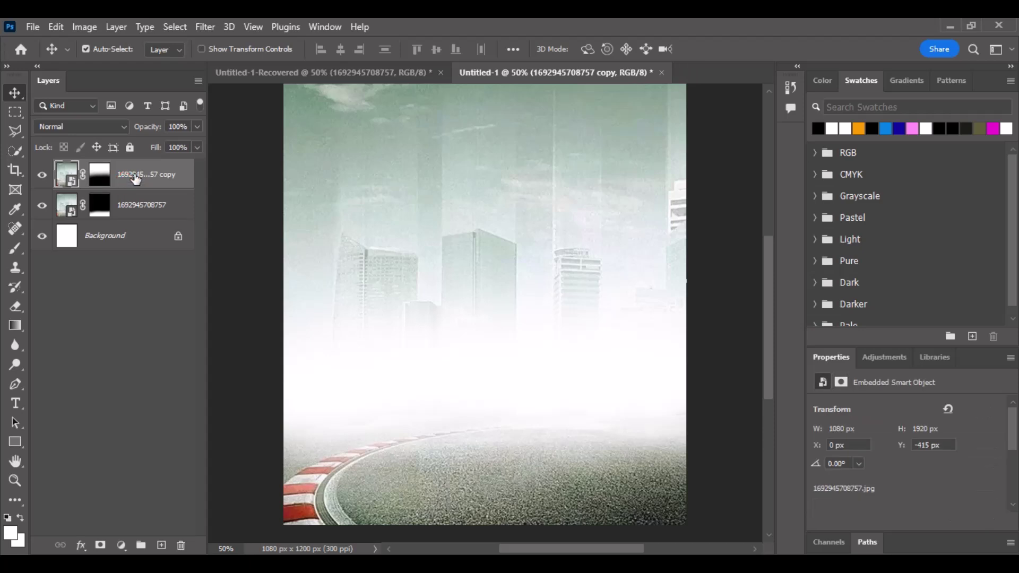
right_click(139, 179)
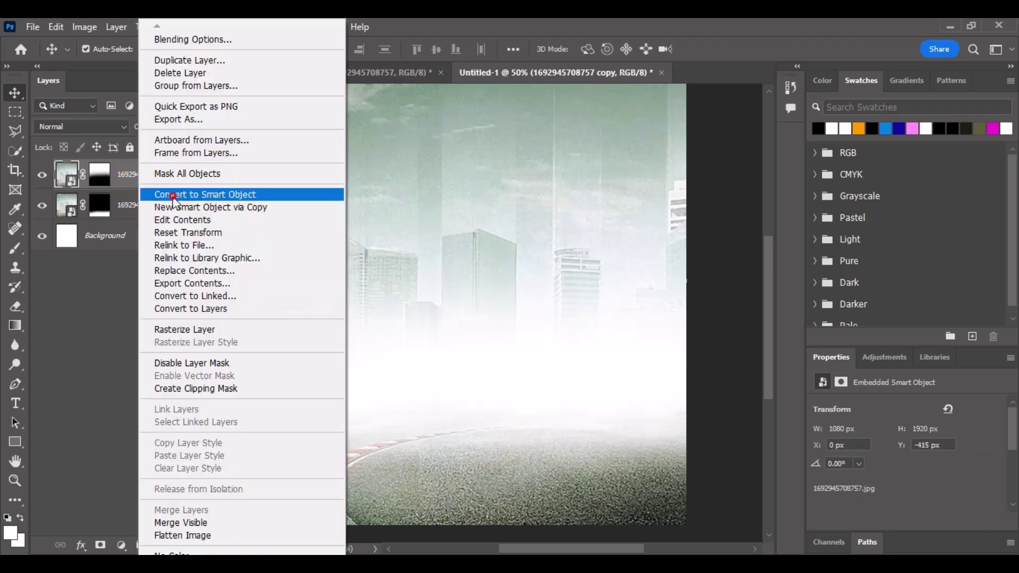
left_click(213, 195)
Apply a Gaussian Blur with radius 20.8 px to the city smart object.
left_click(205, 27)
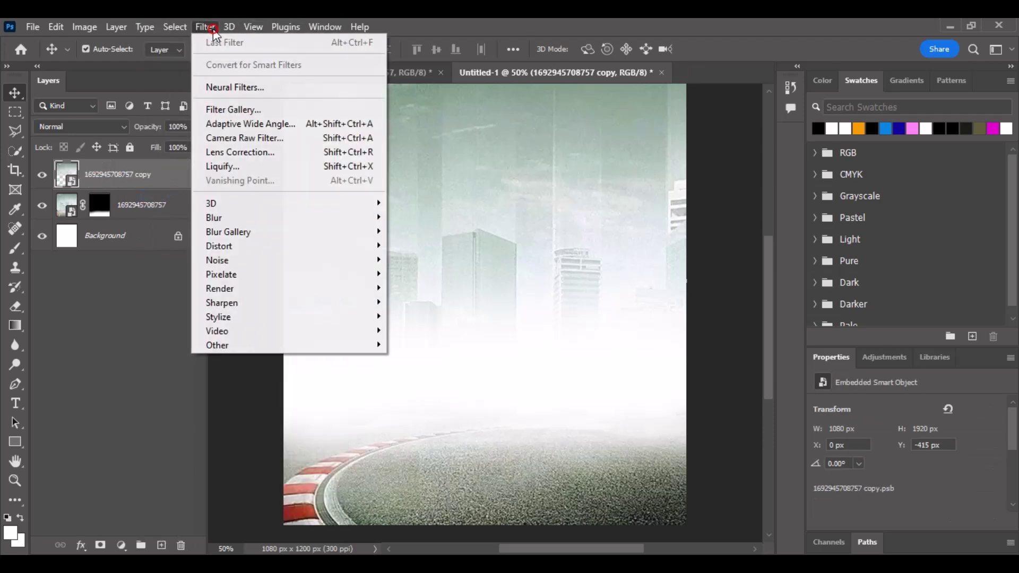
mouse_move(319, 218)
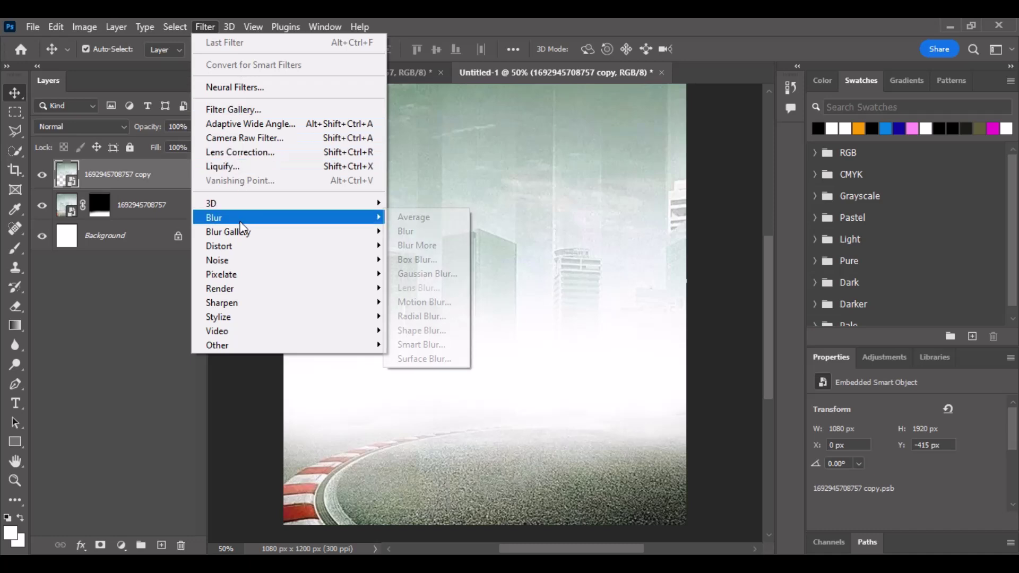
left_click(428, 274)
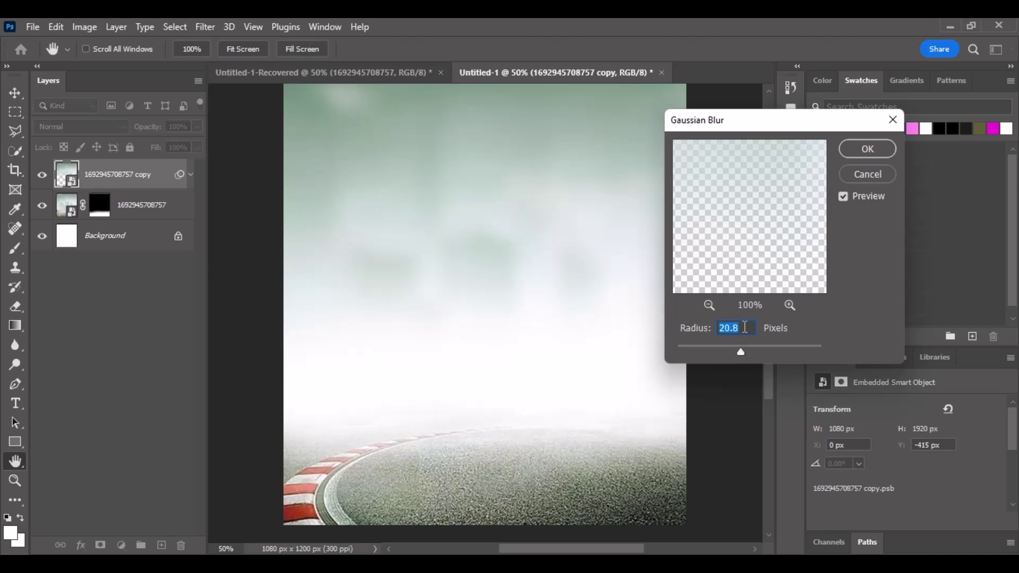
left_click(859, 148)
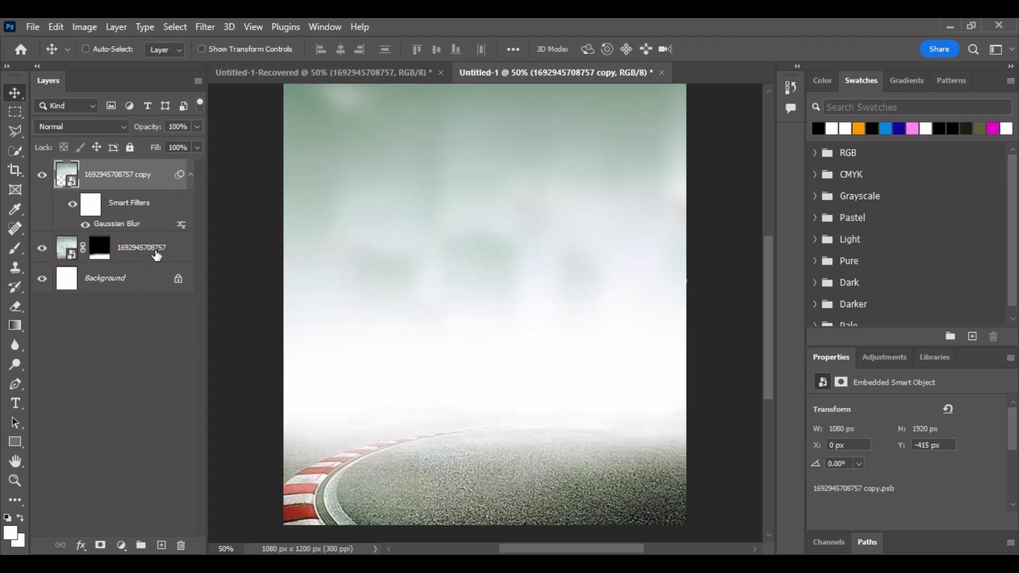
Convert both racetrack city layers into a single smart object and return to the collage document.
left_click(156, 255, "ctrl")
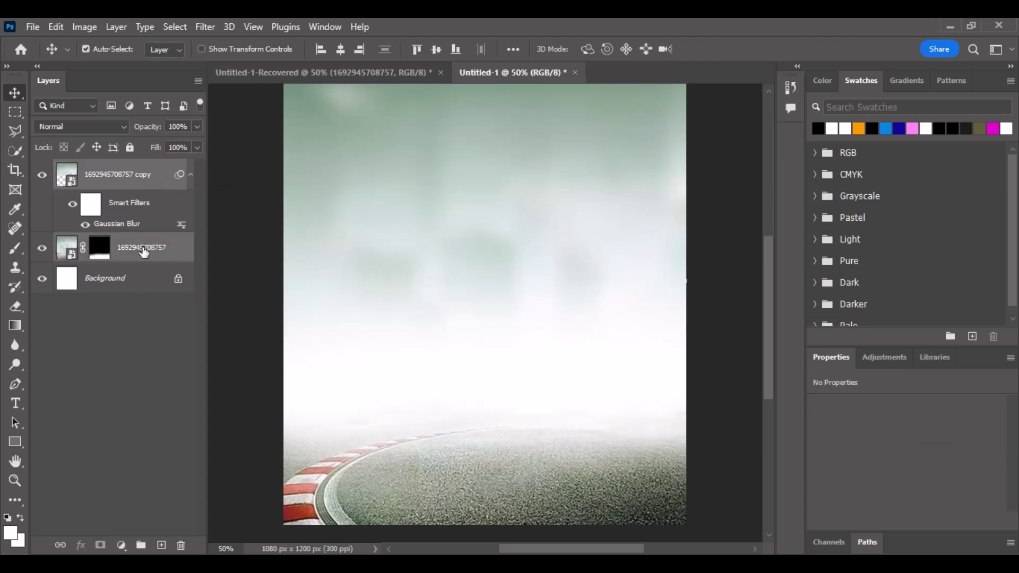
right_click(144, 252)
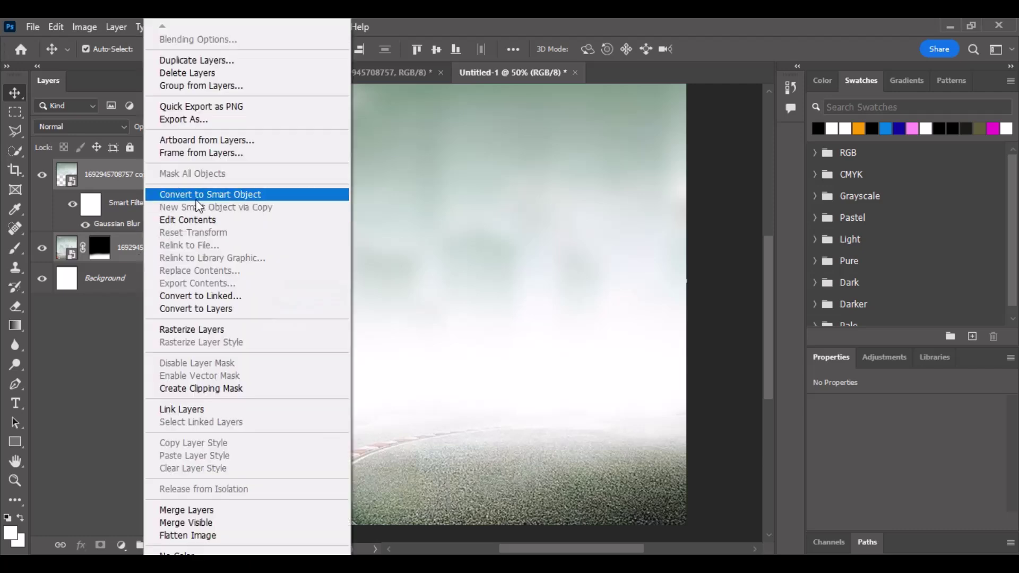
left_click(197, 201)
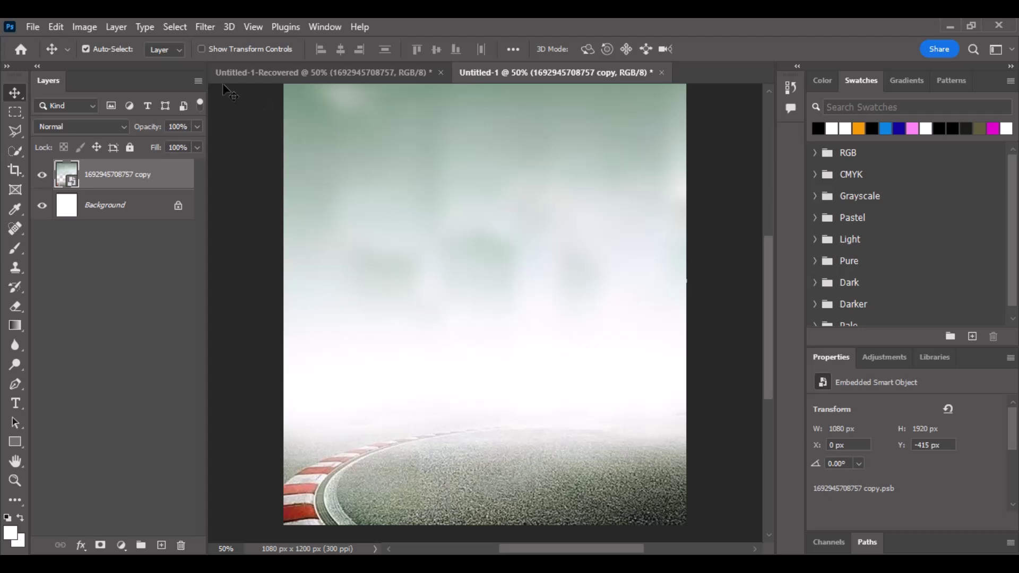
left_click(263, 69)
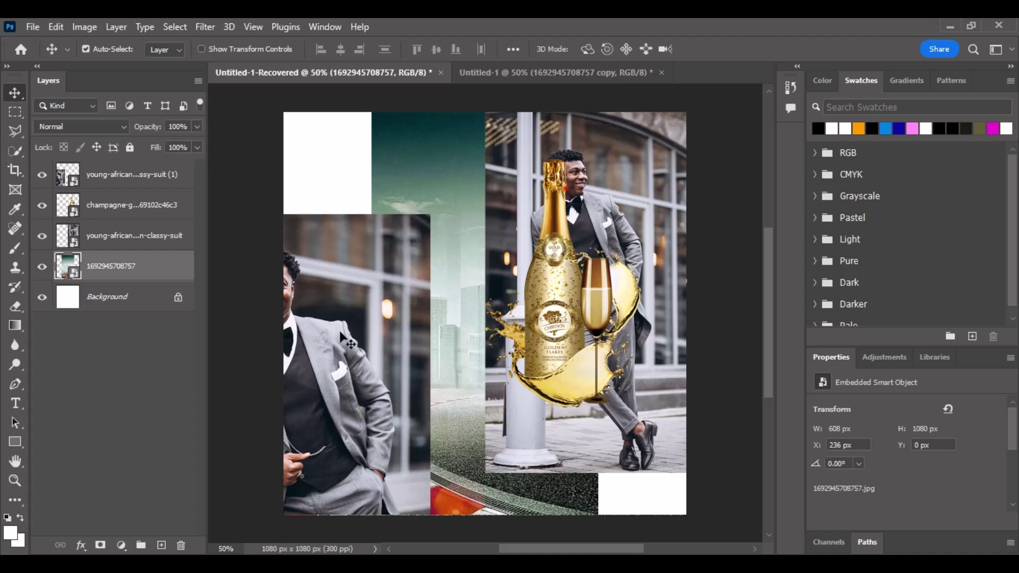
Drag the classy-suit photo of the man in the grey suit into Untitled-1.
left_click_drag(621, 220, 580, 288)
left_click_drag(511, 318, 512, 318)
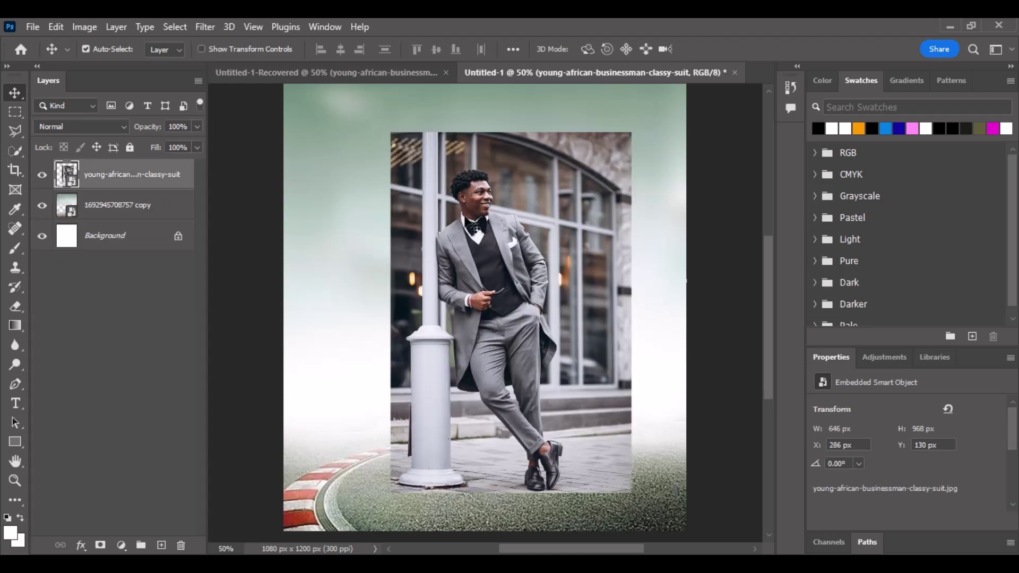
Use Select > Subject to outline the suited man in the classy-suit photo.
left_click(179, 27)
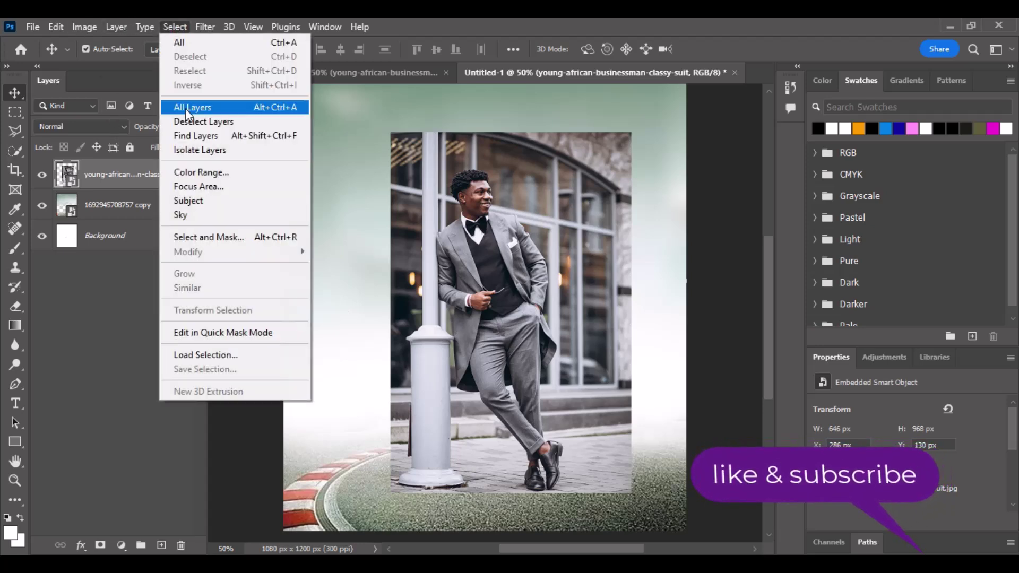
left_click(200, 201)
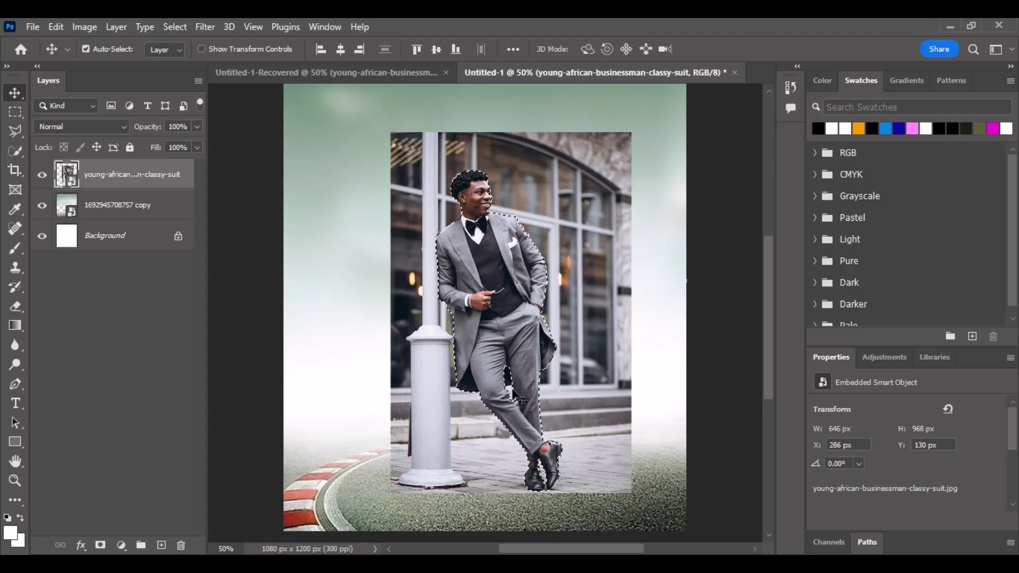
Zoom in and add the missed thigh area to the selection with the Polygonal Lasso.
scroll(512, 390, "up", 5)
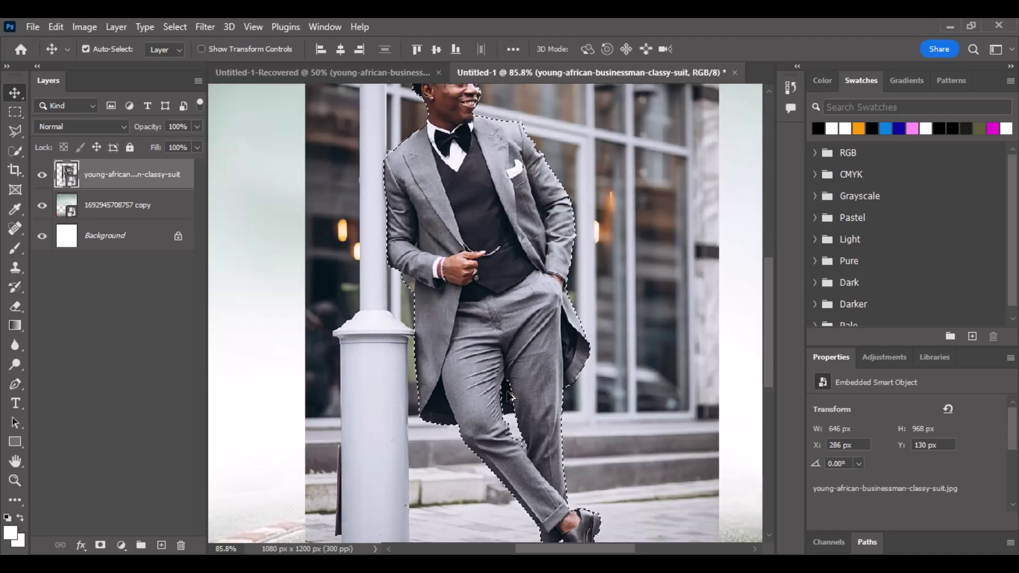
scroll(507, 452, "up", 5)
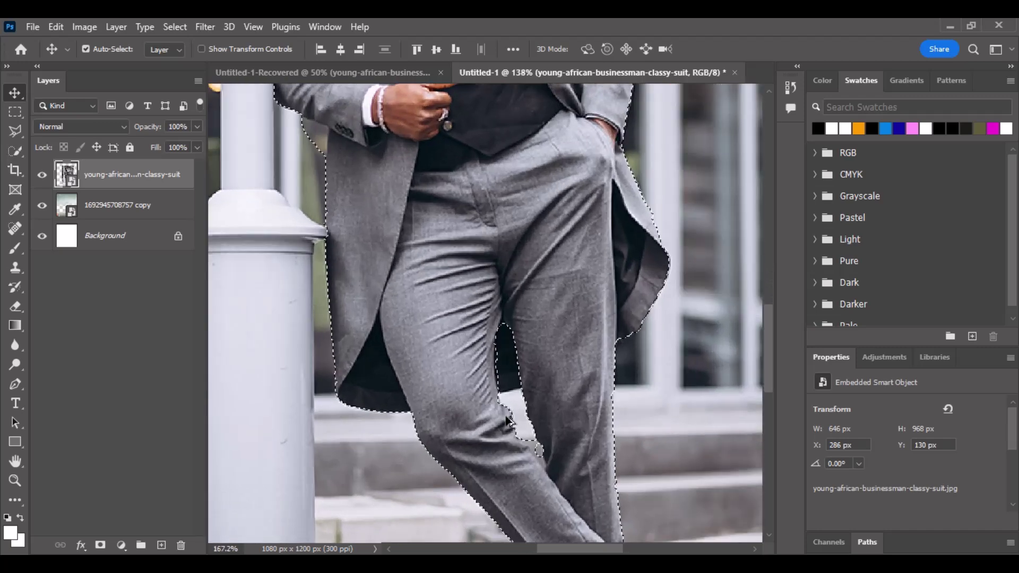
scroll(504, 406, "up", 2)
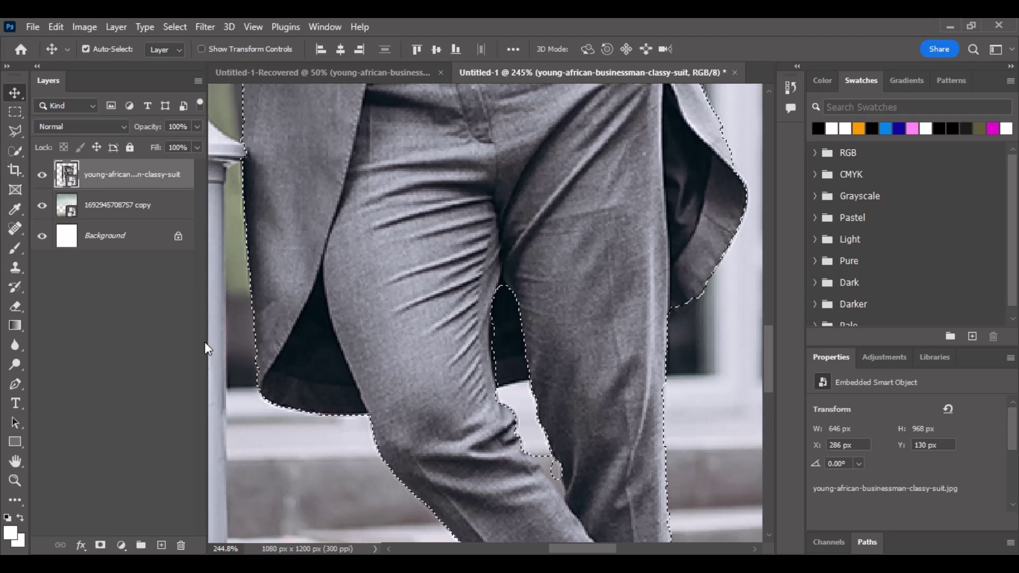
right_click(14, 130)
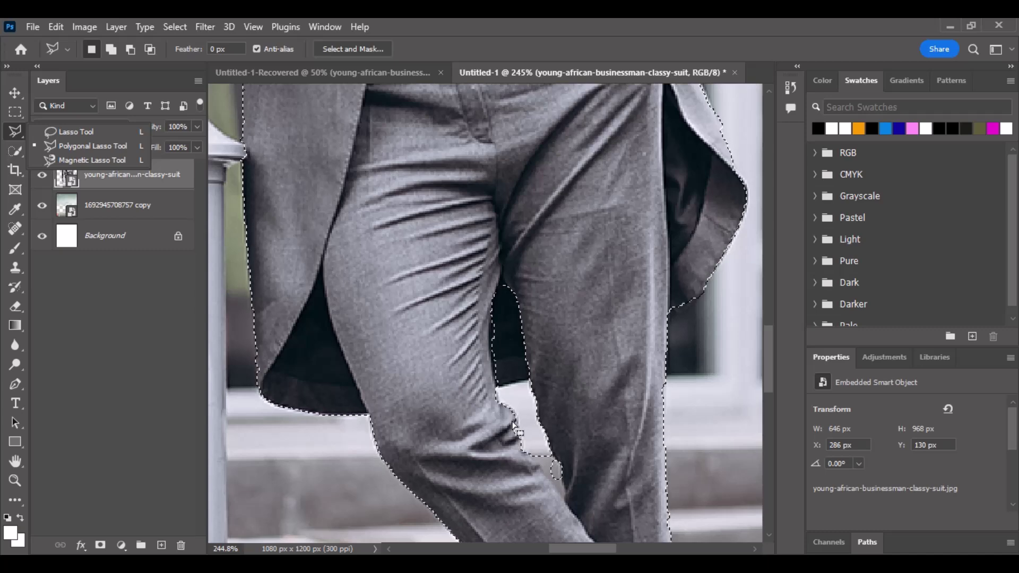
key("shift")
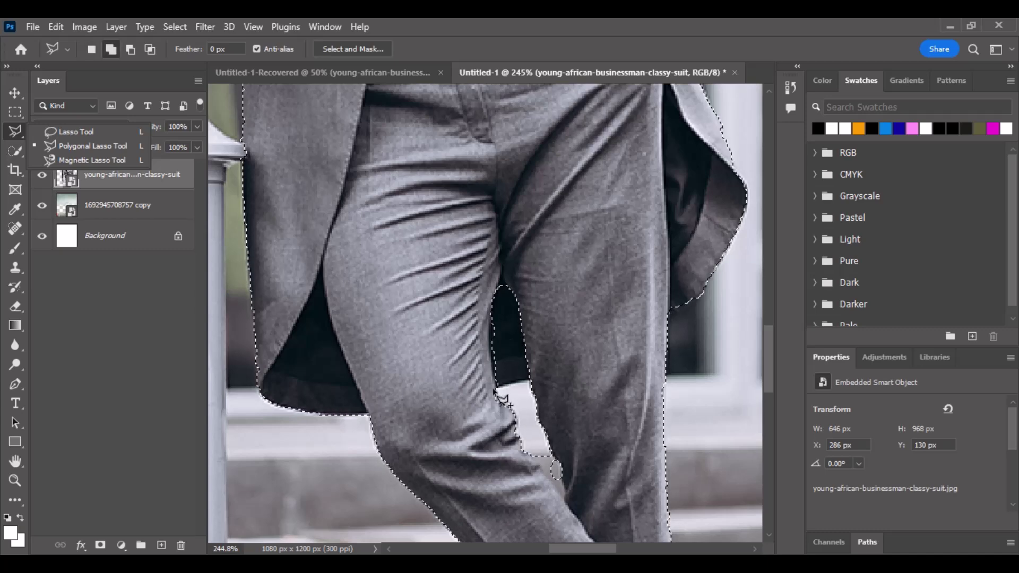
left_click(494, 391, "shift")
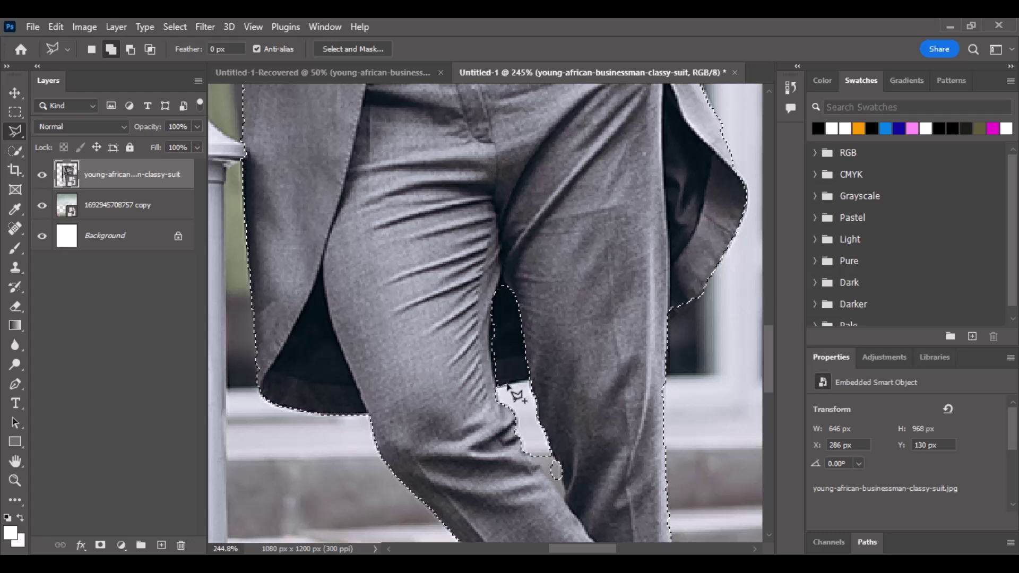
left_click(545, 379)
left_click(552, 309)
left_click(497, 227)
left_click(443, 258)
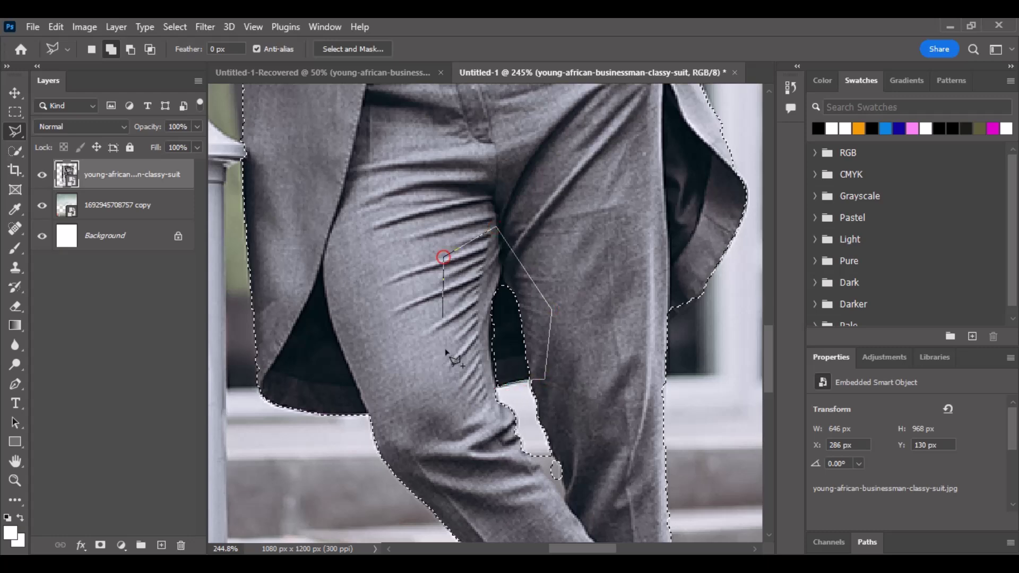
left_click(448, 372)
left_click(466, 391)
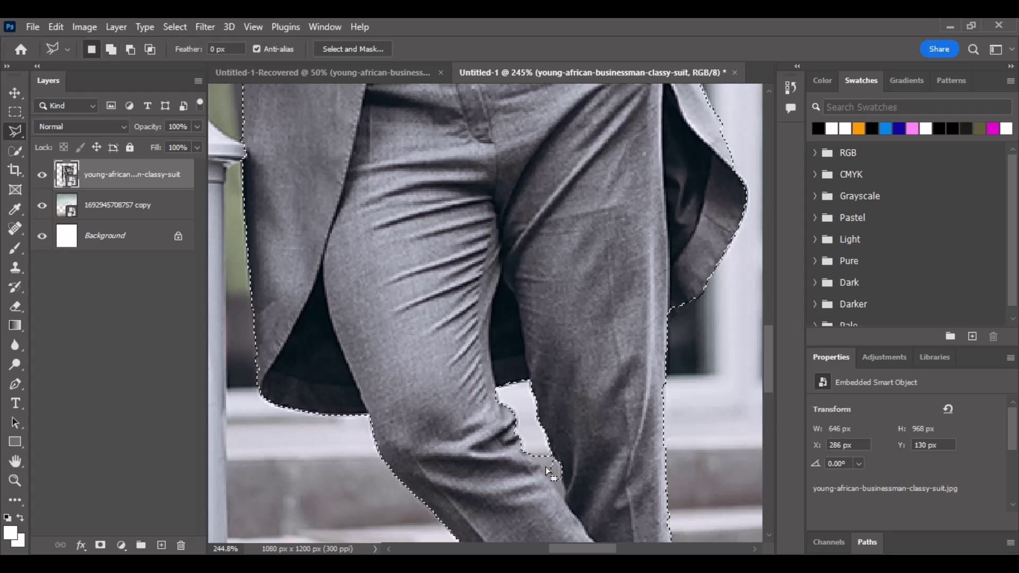
Subtract the background sliver beside the inner trouser edge from the selection.
key("alt")
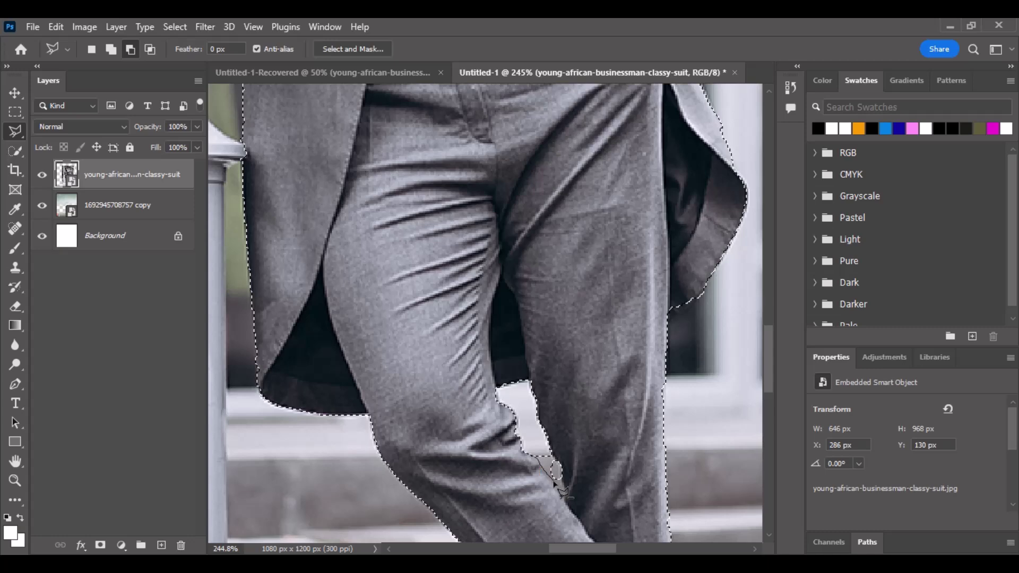
left_click(558, 494)
left_click(557, 462)
double_click(522, 428)
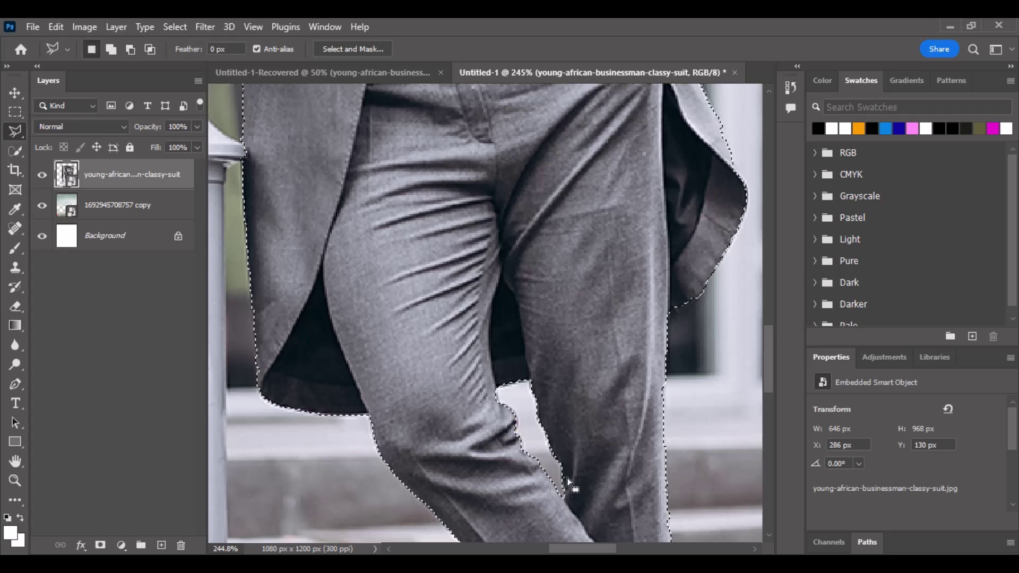
key("alt")
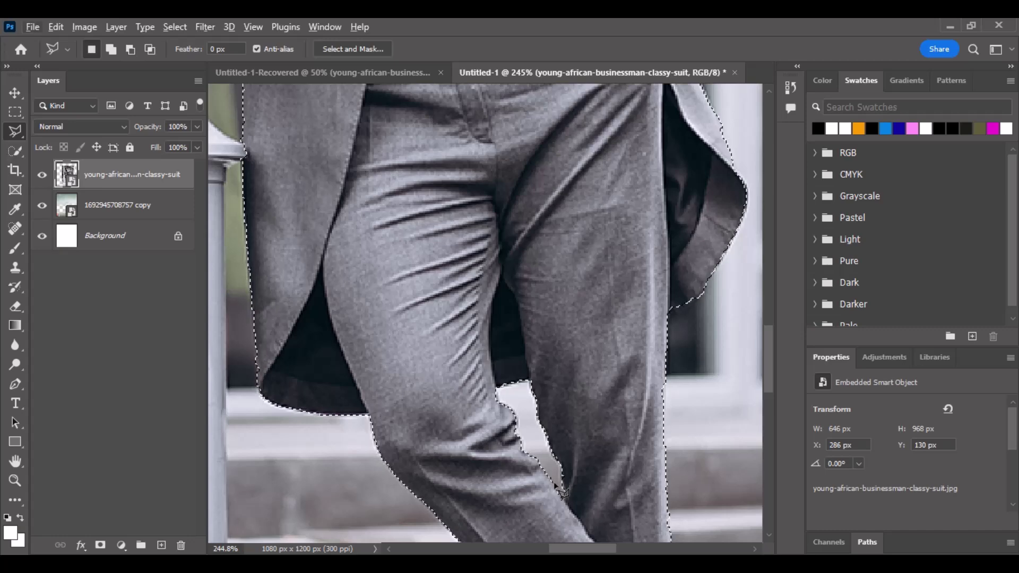
Pan to the upper body and subtract the background gap beside the pillar.
scroll(535, 352, "down", 3)
scroll(535, 352, "down", 2)
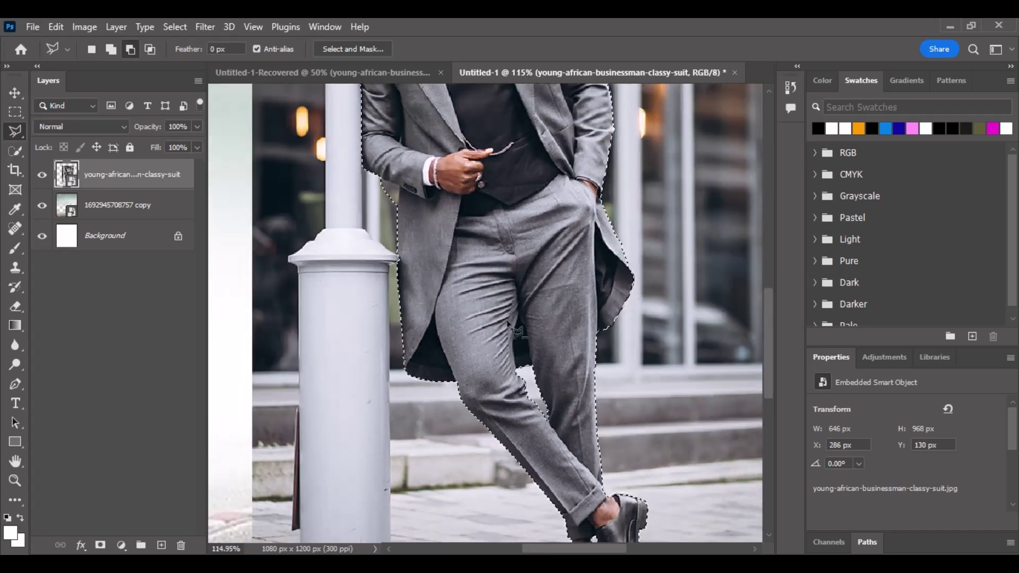
key("space")
left_click_drag(484, 226, 605, 442)
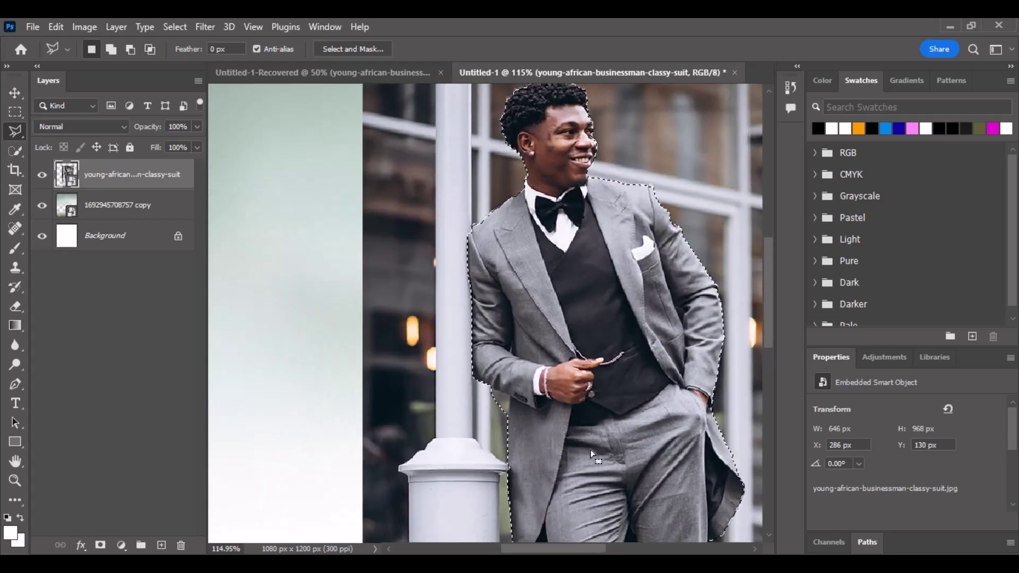
scroll(503, 409, "up", 3)
scroll(502, 409, "up", 3)
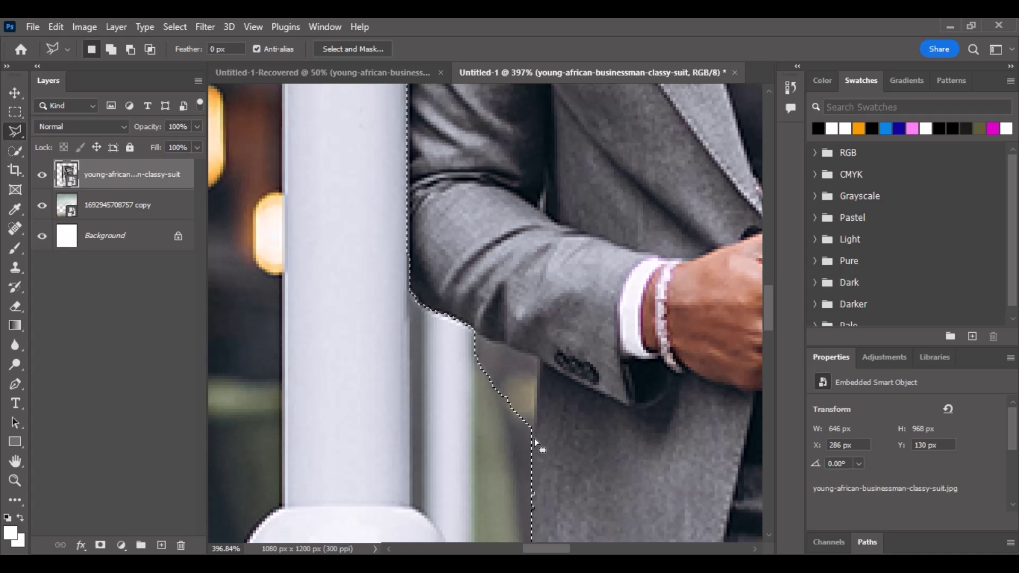
key("alt")
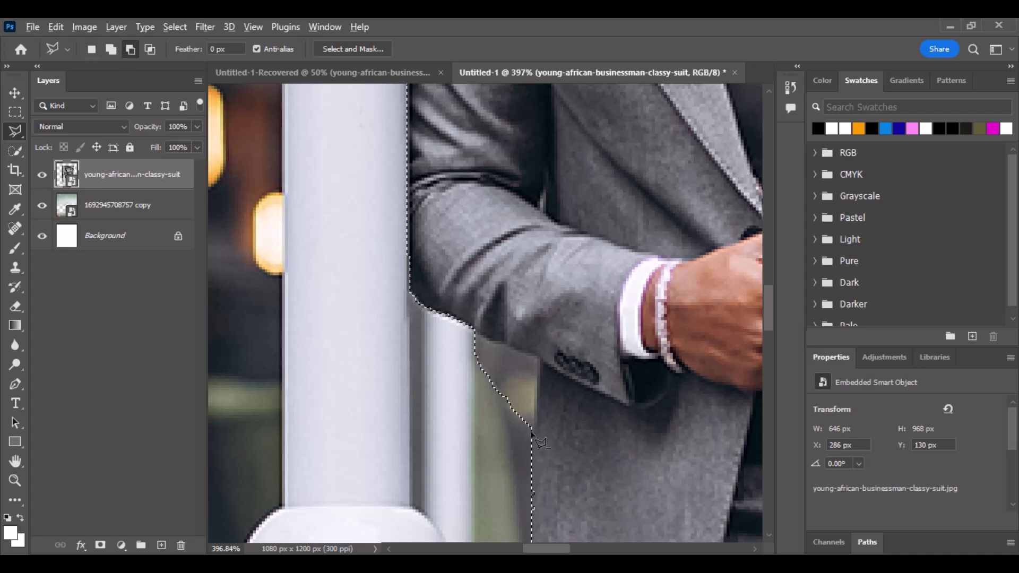
left_click(532, 426, "alt")
left_click(465, 330)
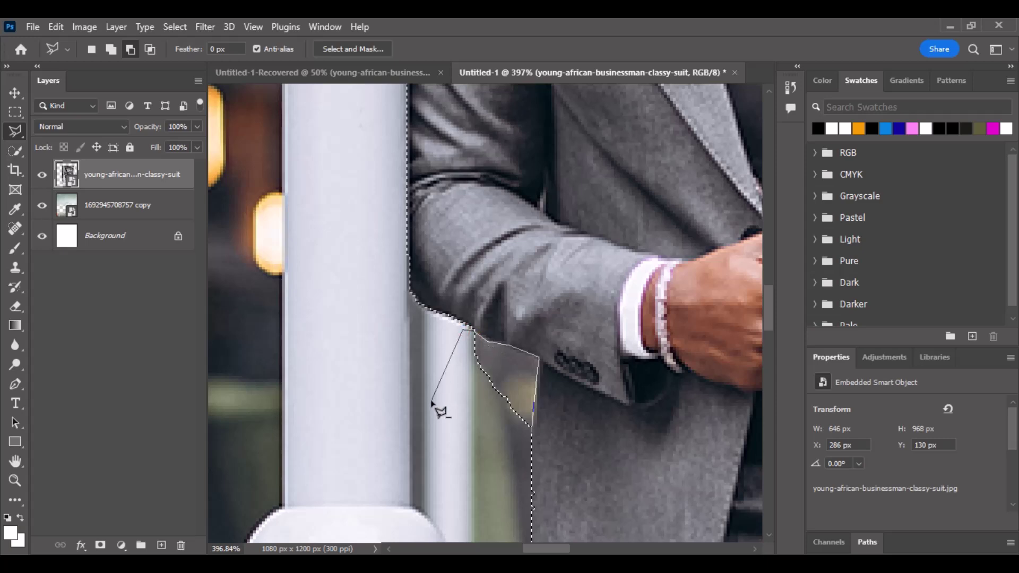
left_click(431, 401)
left_click(535, 502)
double_click(526, 458)
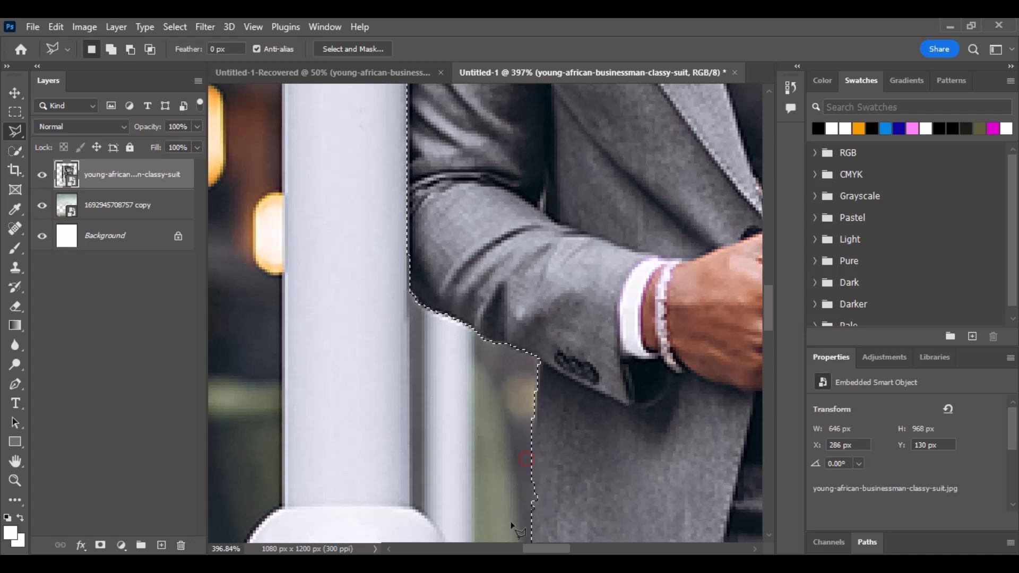
Add the coat's lower edge back into the selection.
key("shift")
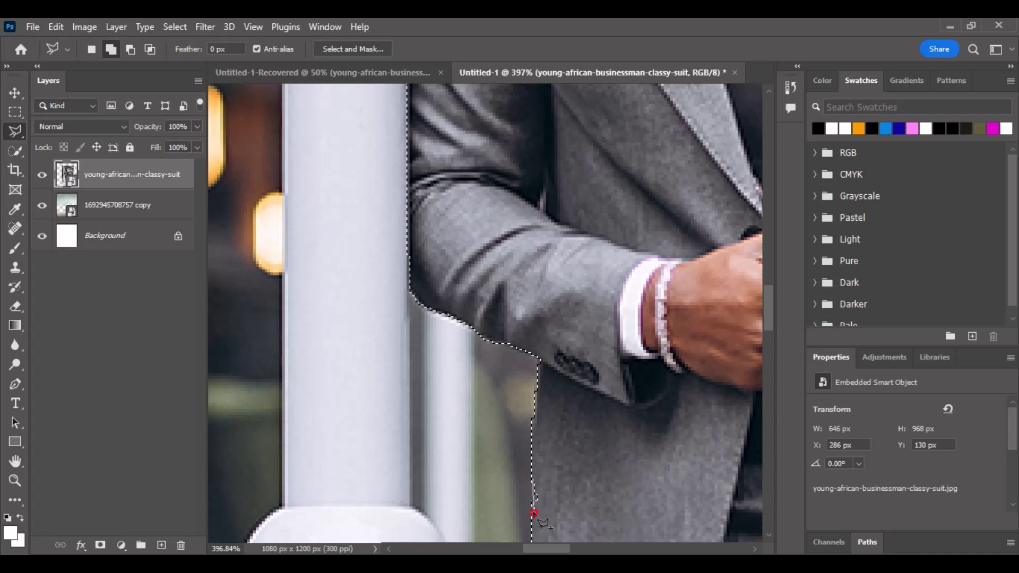
left_click(591, 513)
double_click(591, 465)
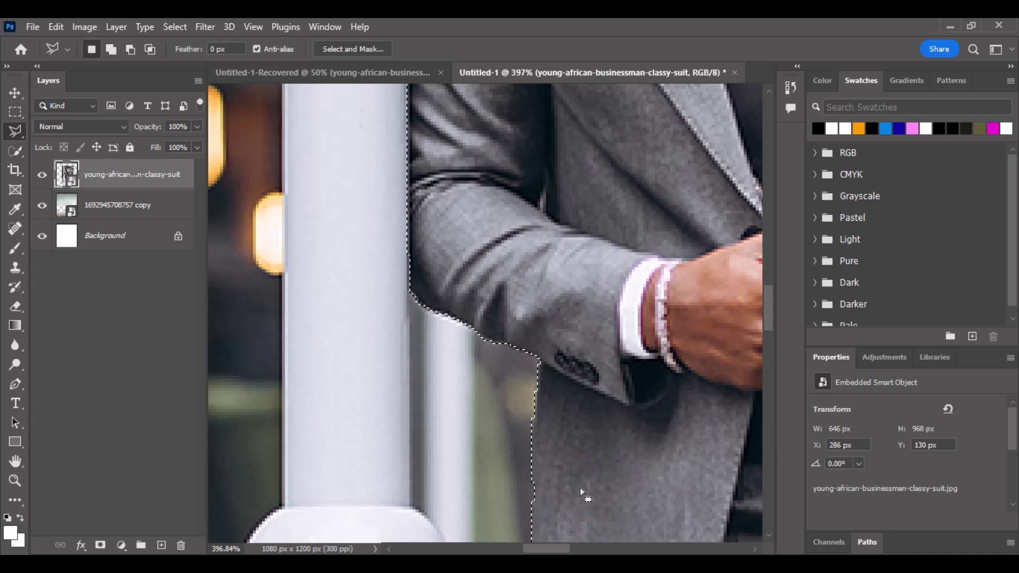
scroll(576, 494, "down", 6)
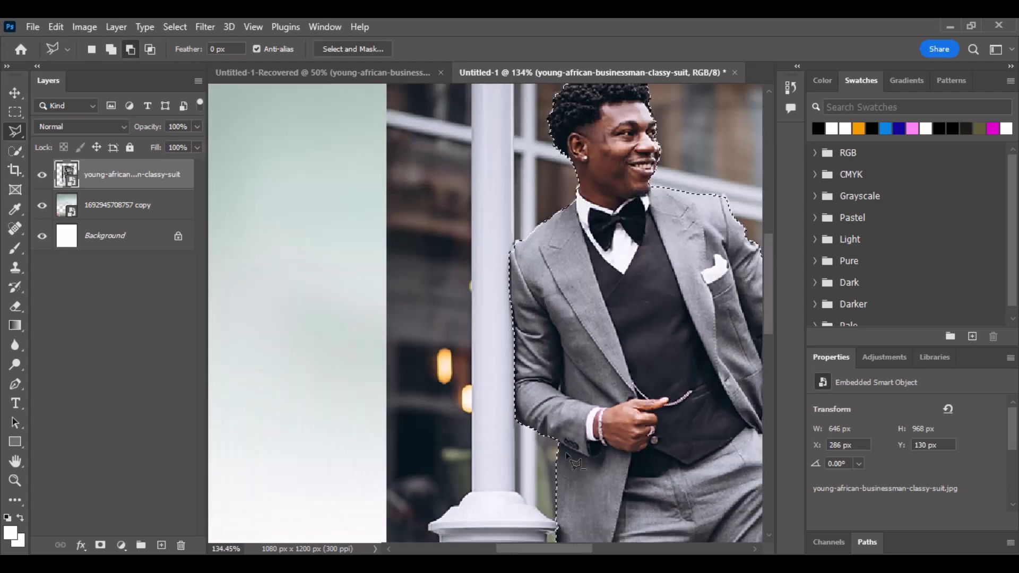
Zoom in on the shoes and subtract the pavement gap between them from the selection.
mouse_move(636, 325)
left_mouse_down()
mouse_move(567, 419)
mouse_move(501, 305)
mouse_move(539, 154)
mouse_move(576, 85)
mouse_move(595, 77)
left_mouse_up()
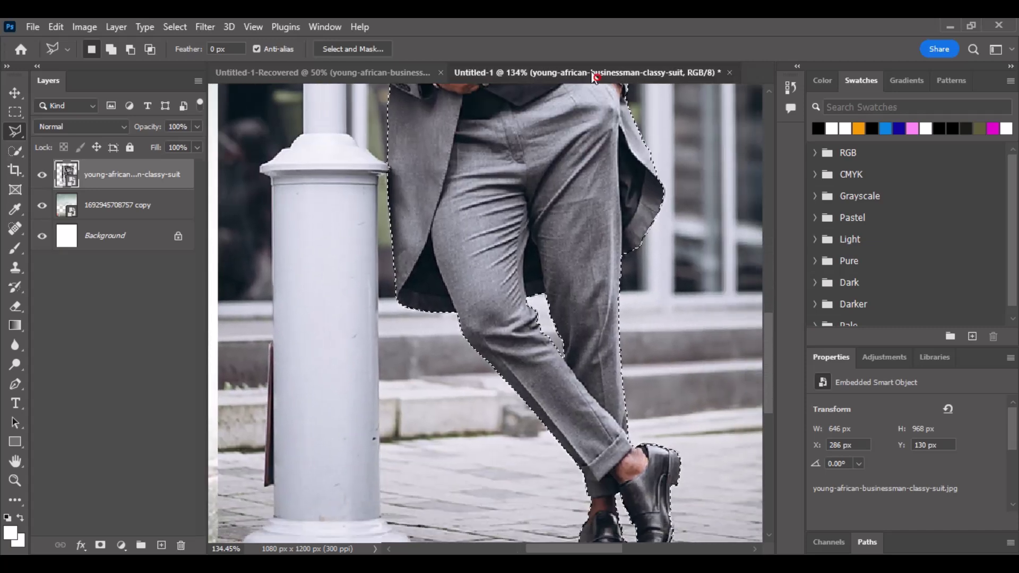
left_click_drag(598, 307, 578, 182)
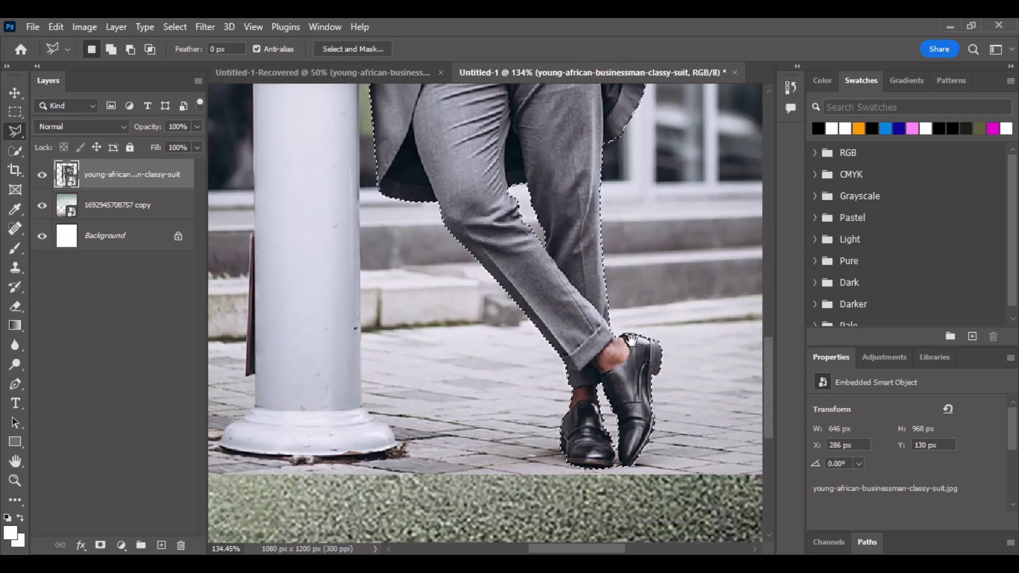
scroll(615, 478, "up", 5)
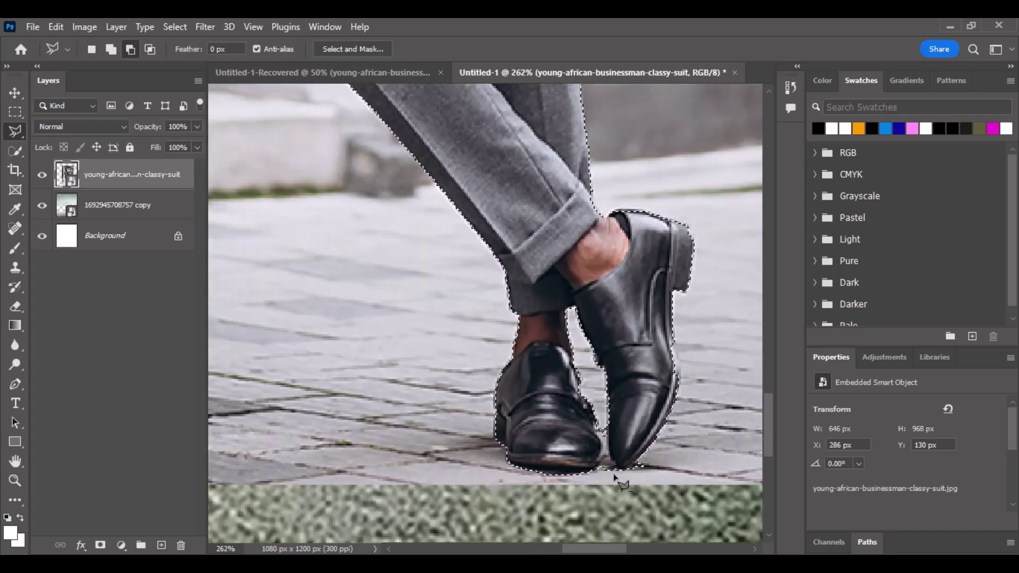
scroll(616, 478, "up", 6)
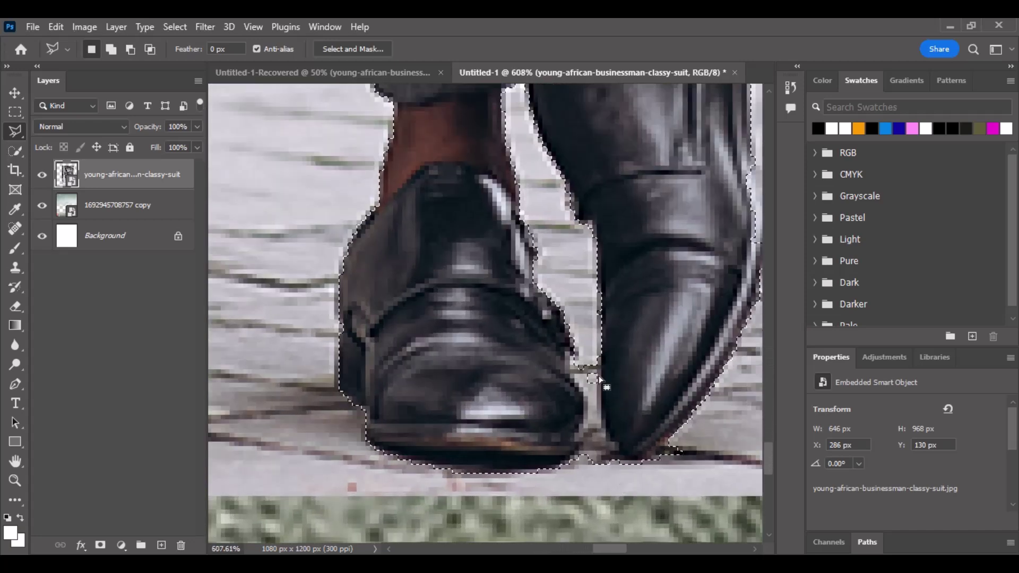
left_click(598, 364, "alt")
left_click(598, 377)
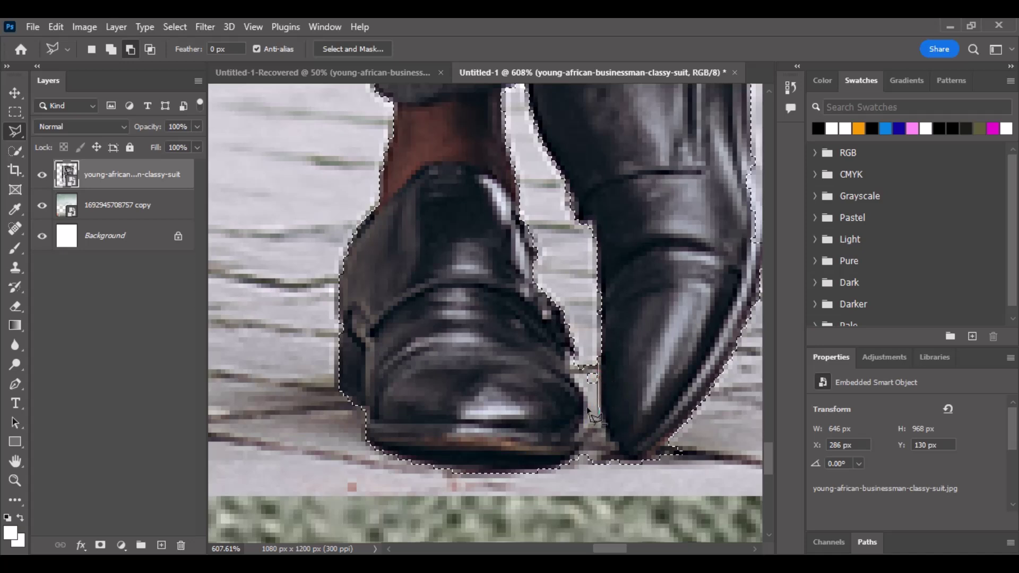
left_click(592, 416)
double_click(593, 344)
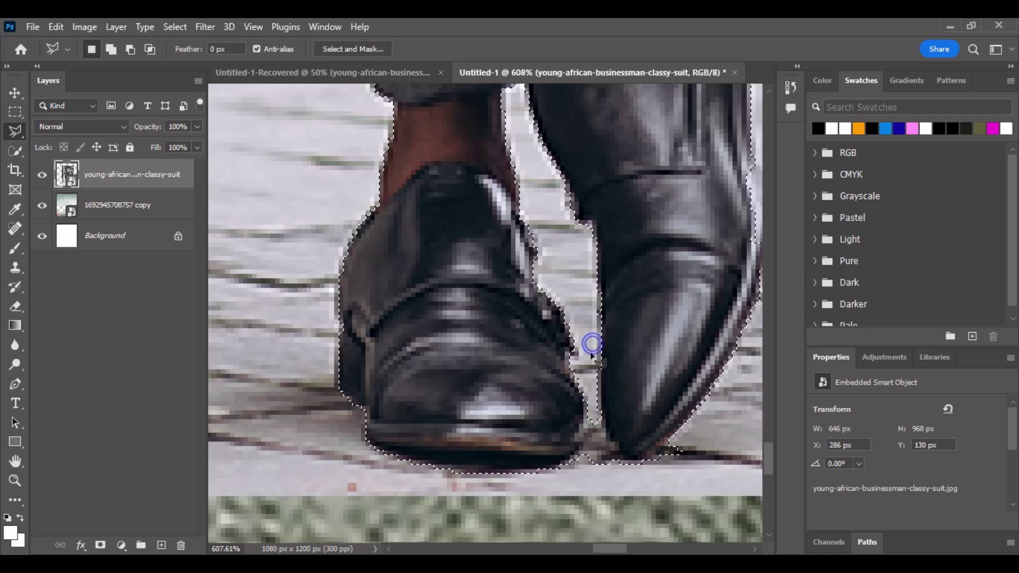
scroll(592, 344, "down", 10)
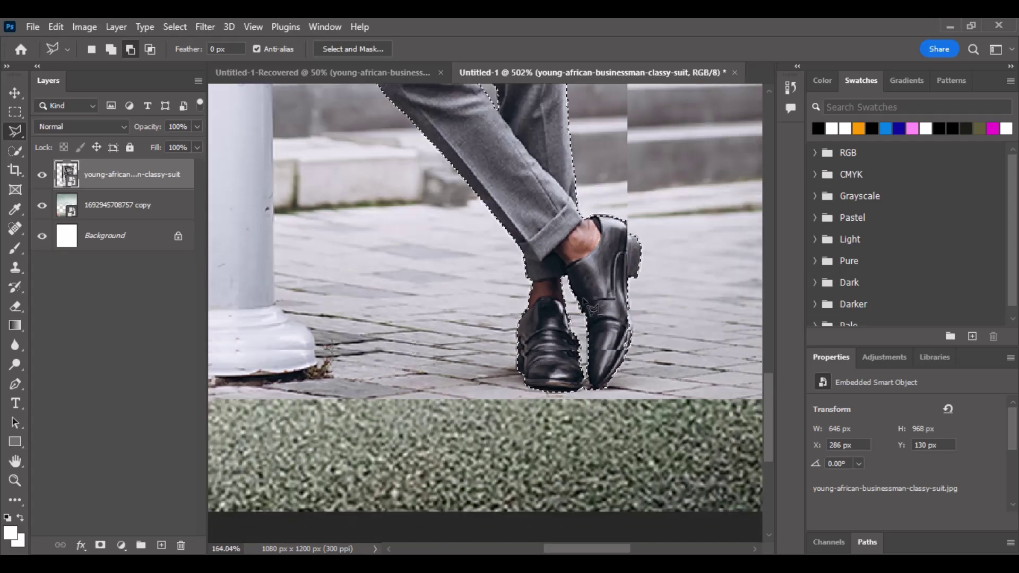
scroll(589, 306, "down", 5)
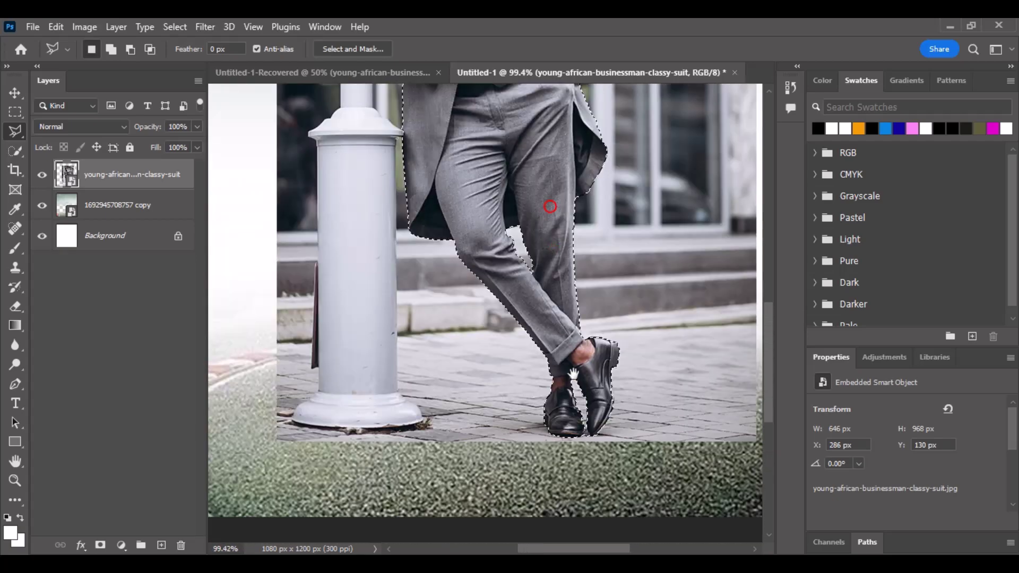
scroll(574, 373, "up", 7)
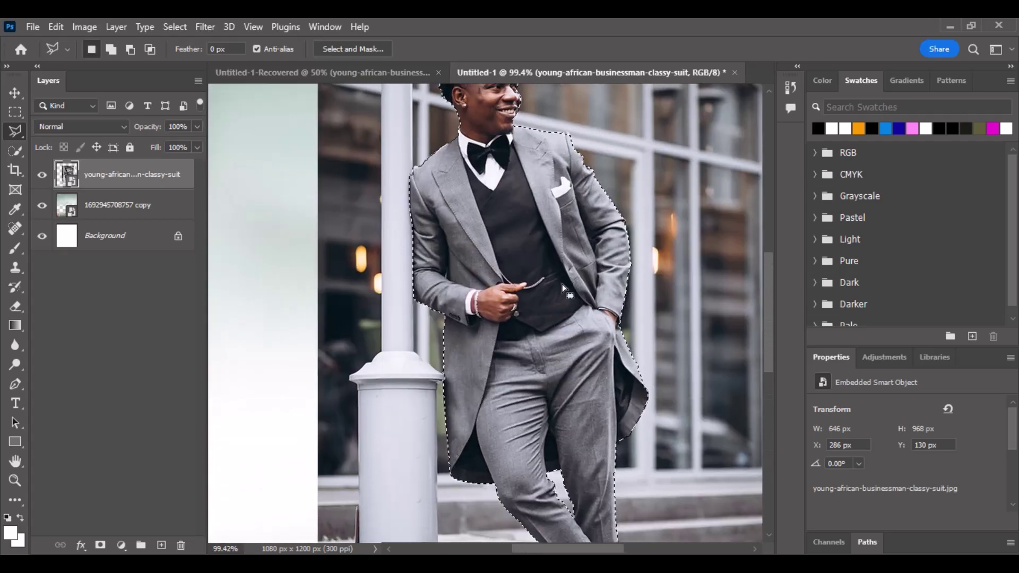
right_click(563, 287)
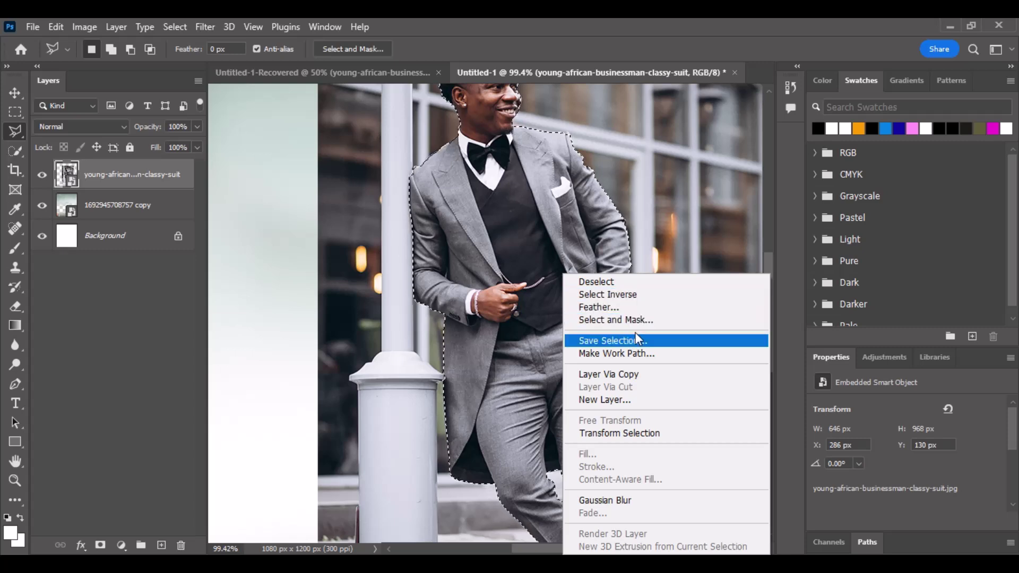
Open Select and Mask with the background fully hidden and set Smooth to 3.
left_click(641, 319)
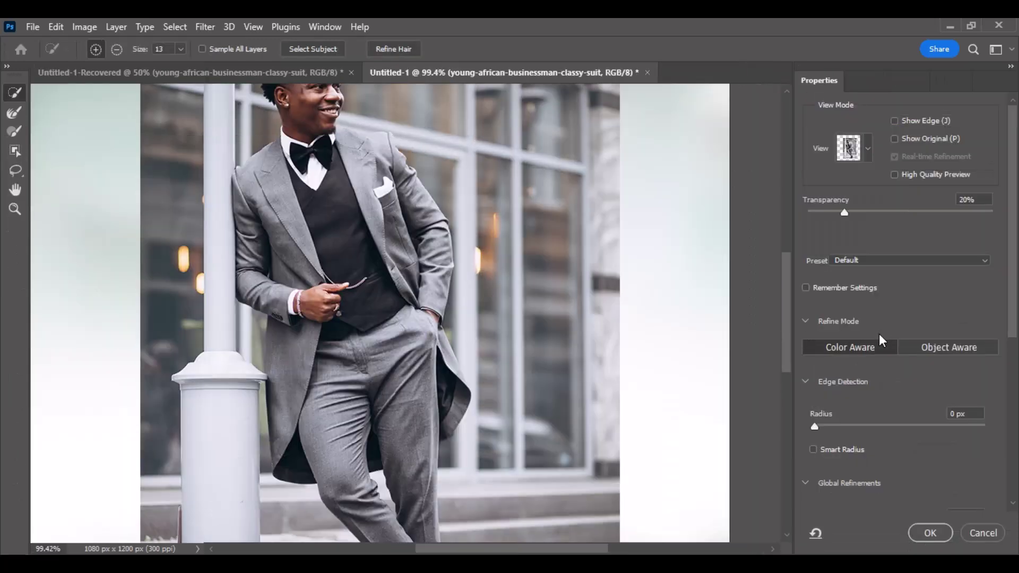
left_click_drag(846, 214, 994, 214)
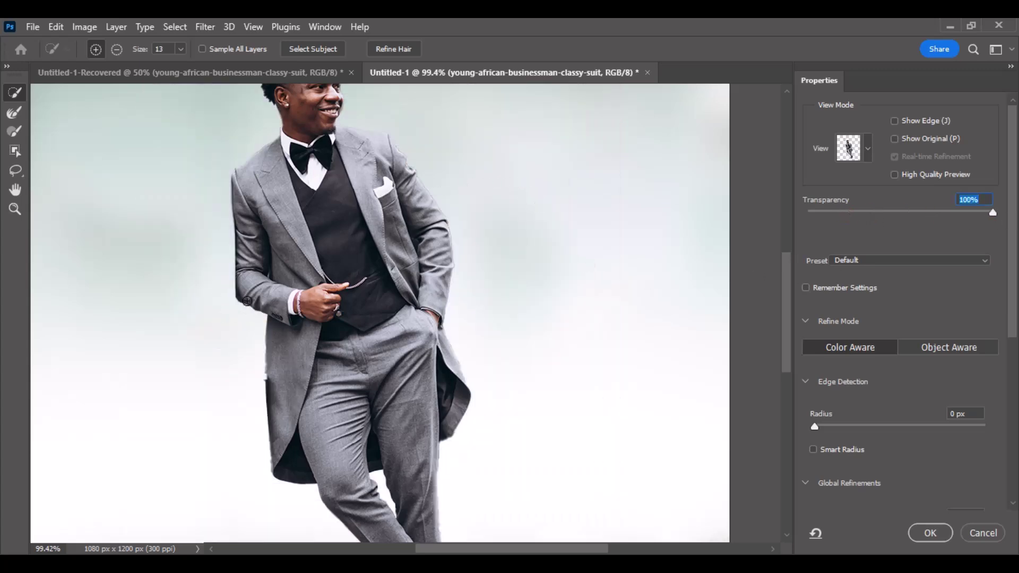
scroll(889, 387, "down", 3)
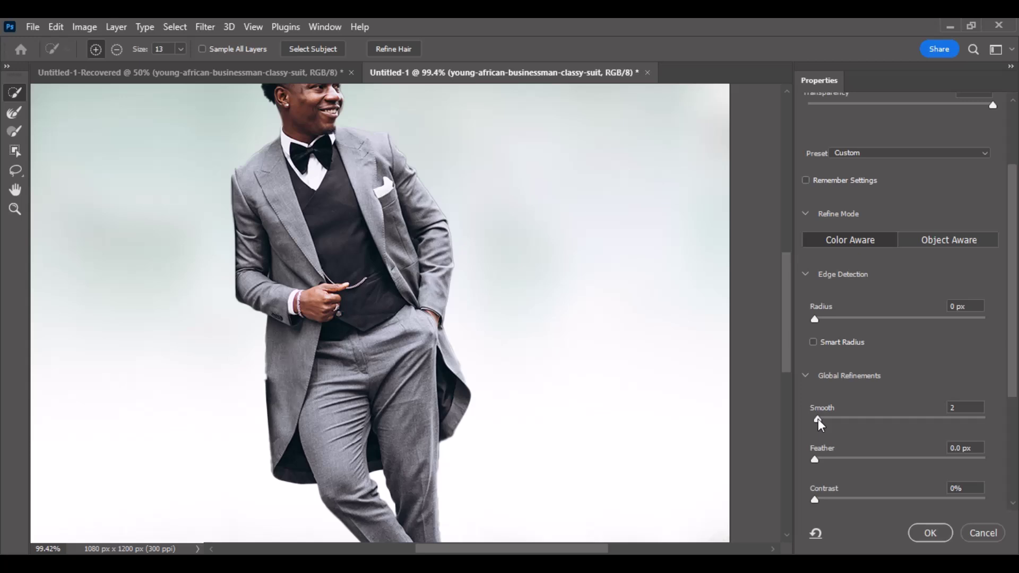
left_click_drag(818, 419, 820, 419)
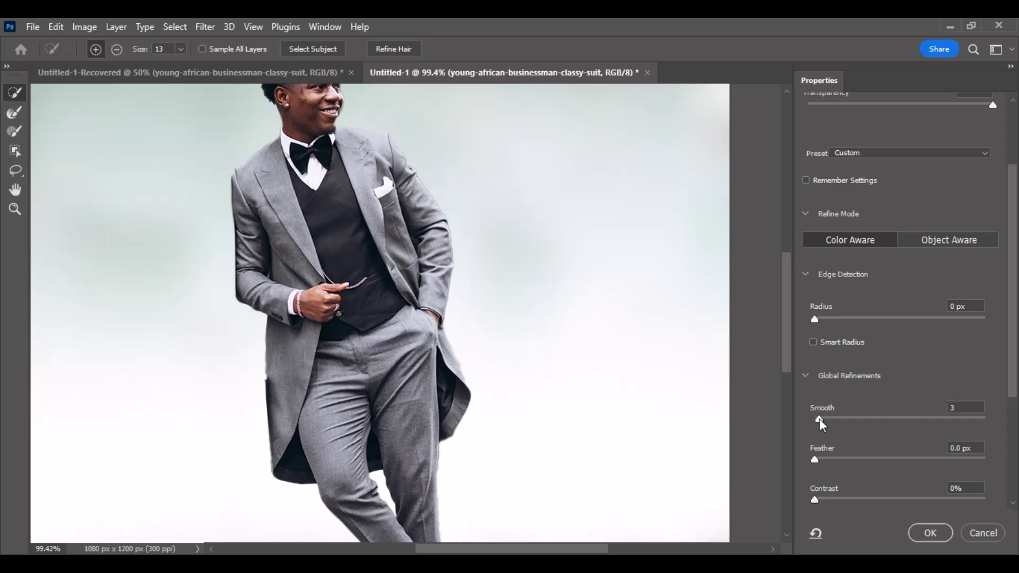
Set the edge Feather to 0.5 px.
left_click(816, 460)
left_click_drag(817, 460, 819, 460)
scroll(861, 466, "down", 2)
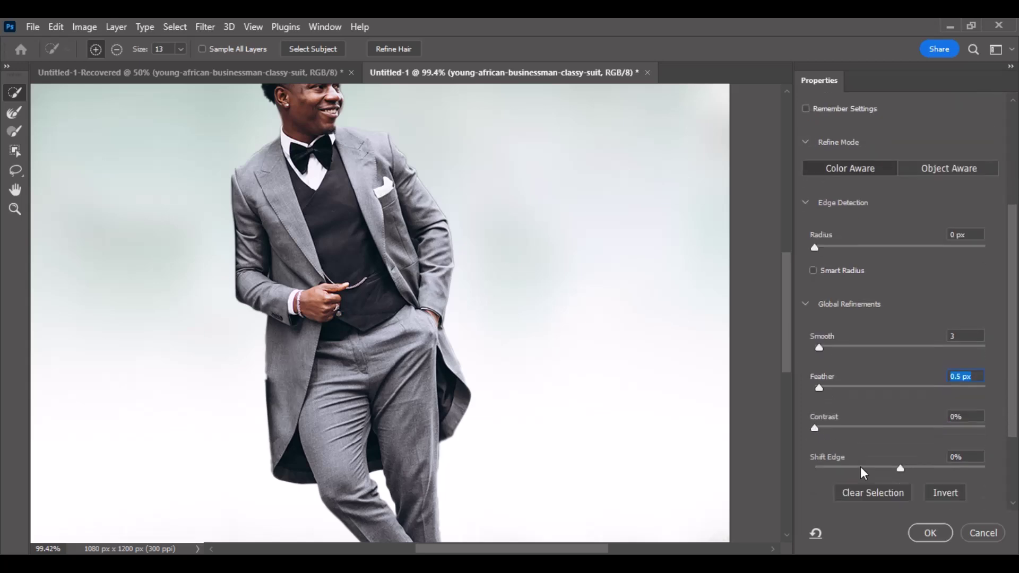
scroll(861, 466, "down", 1)
key("ctrl+z")
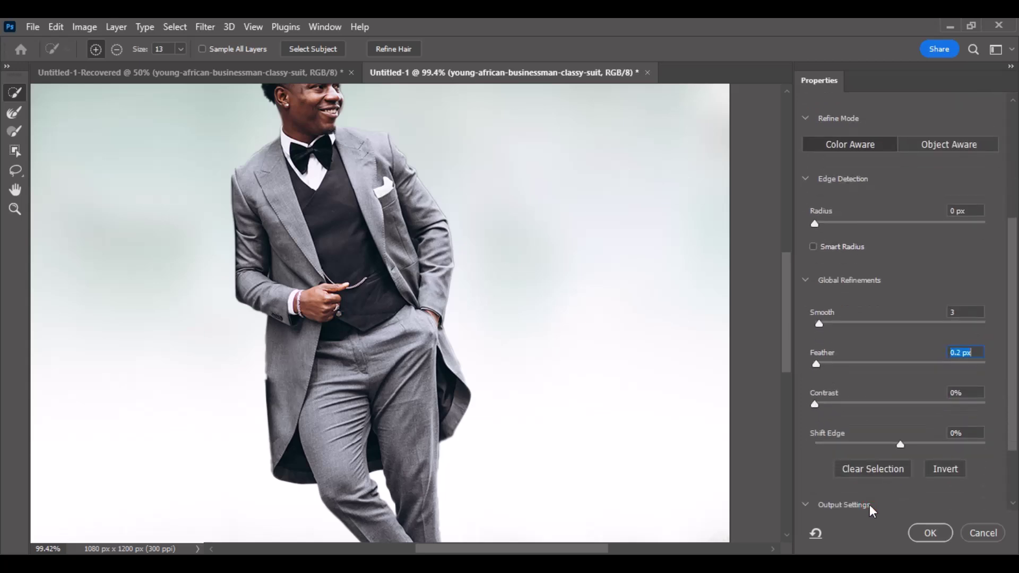
scroll(817, 499, "down", 1)
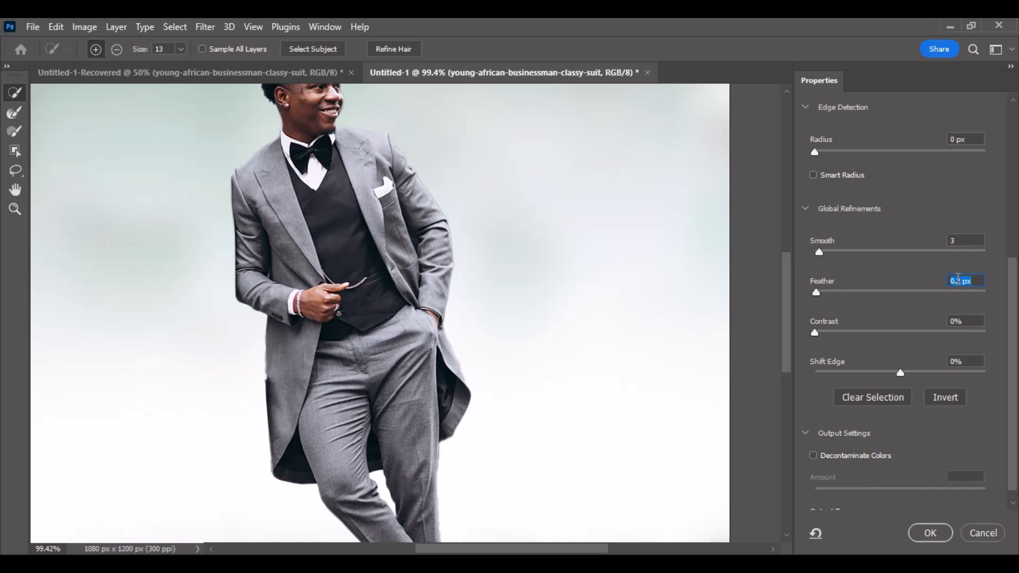
type("0")
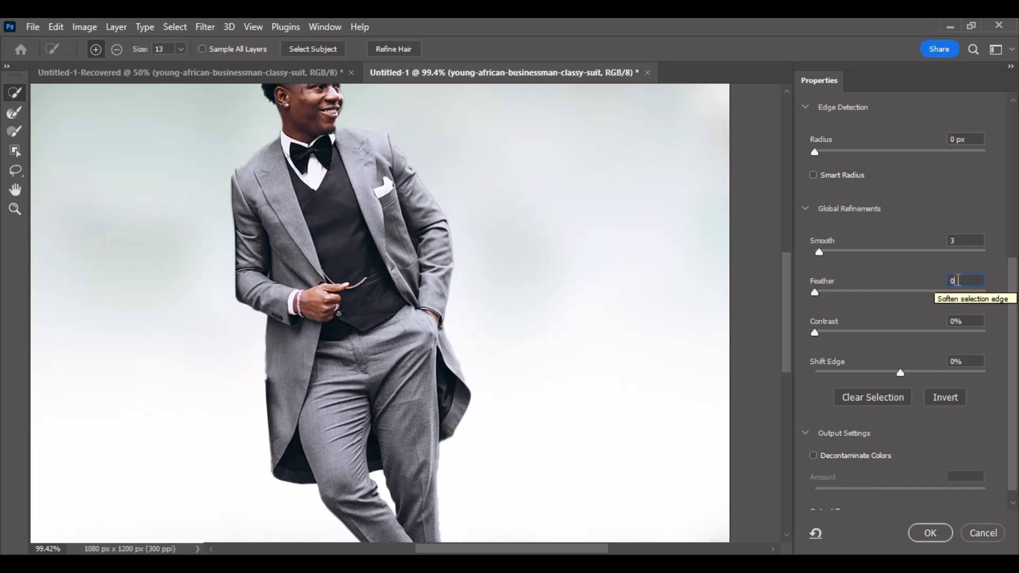
type(".5")
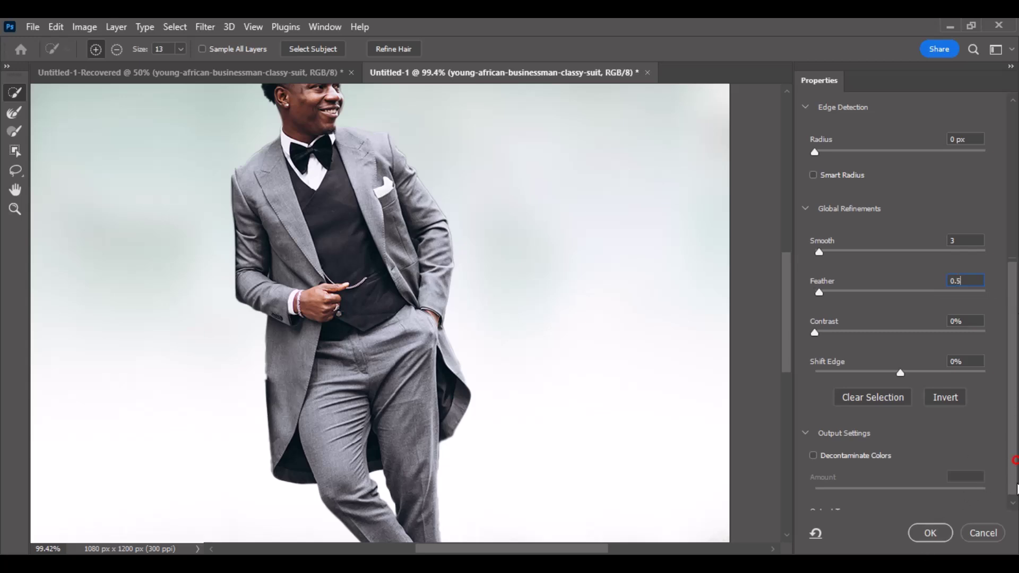
Set Output To New Layer.
scroll(1013, 488, "down", 1)
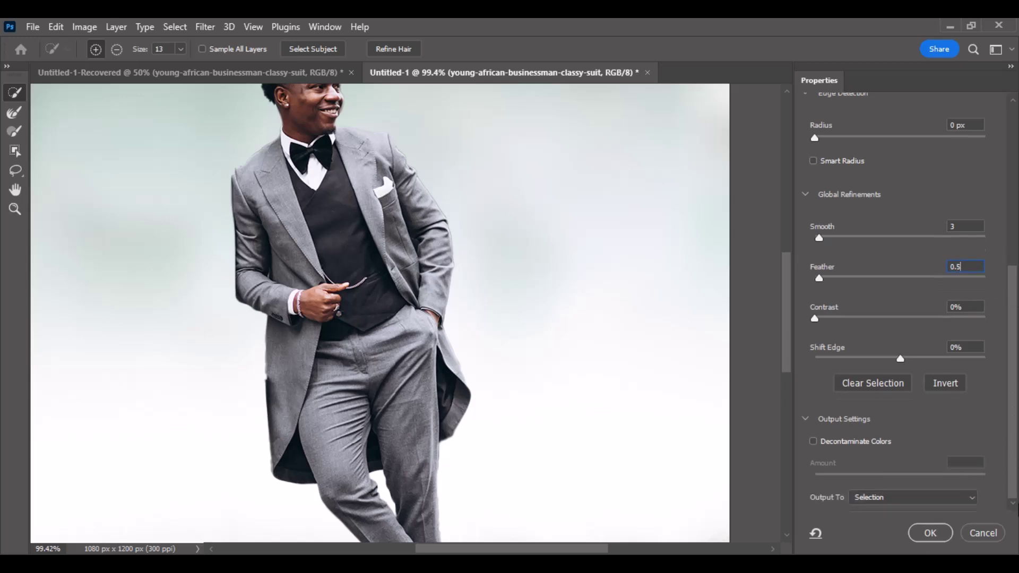
left_click(953, 499)
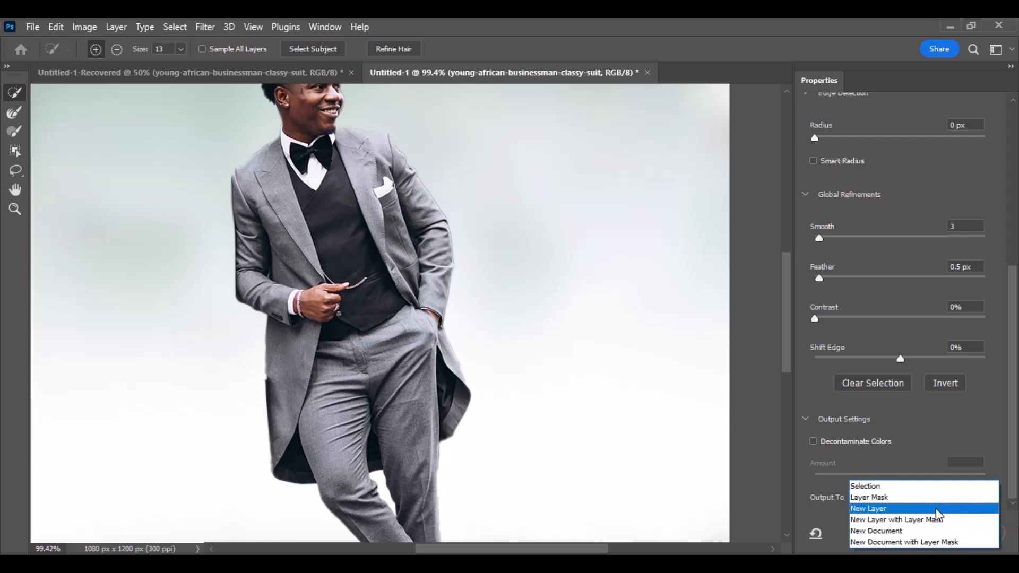
left_click(937, 510)
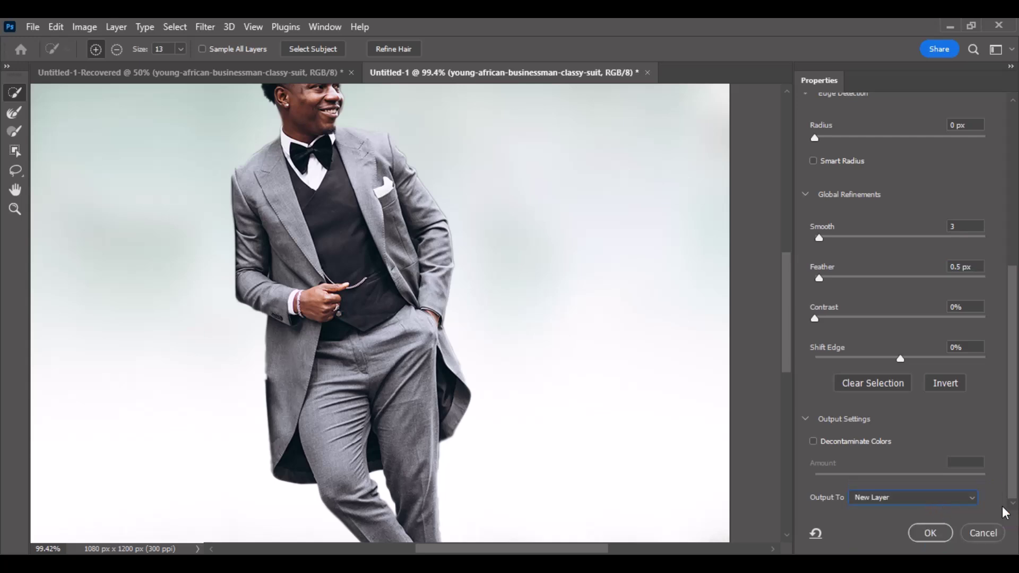
Apply the Select and Mask refinement and zoom out to see the whole image.
left_click(929, 534)
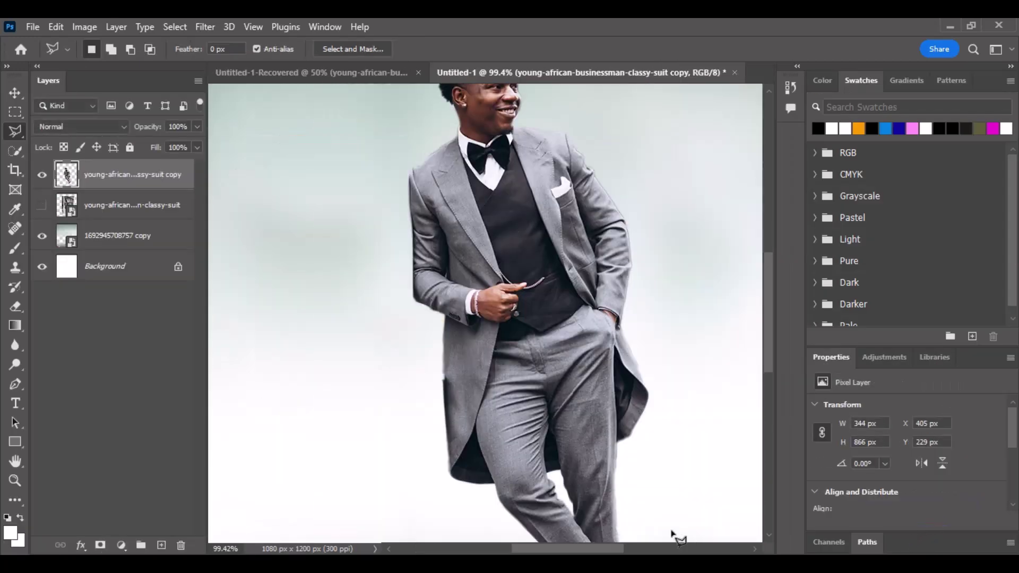
scroll(600, 509, "down", 2)
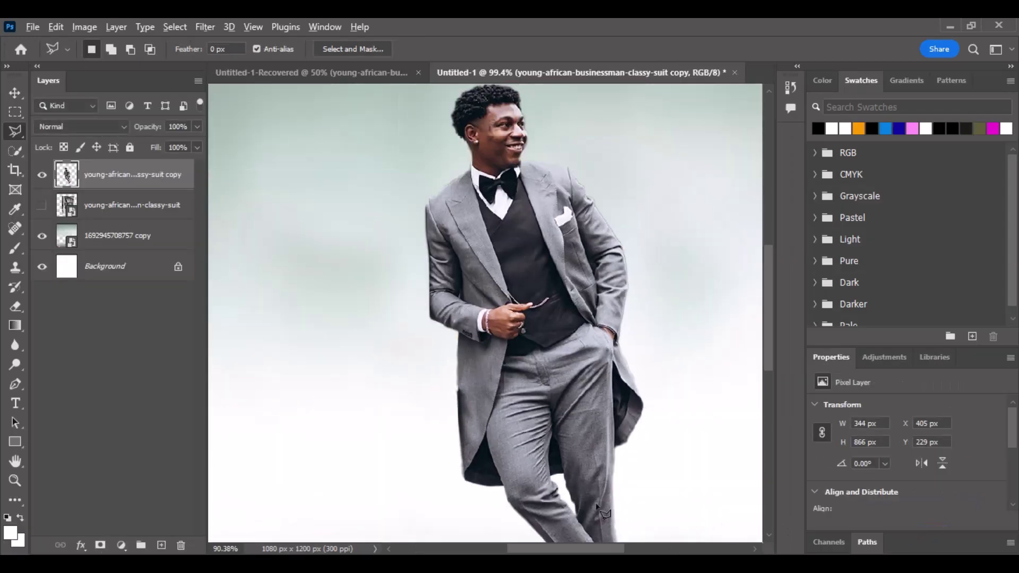
scroll(600, 510, "down", 5)
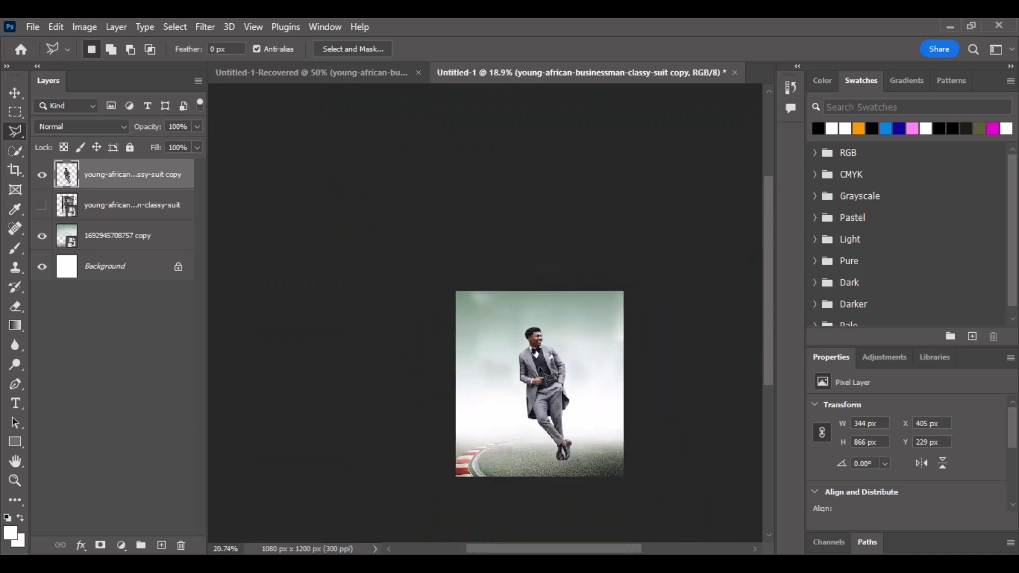
scroll(575, 418, "up", 1)
scroll(564, 417, "up", 2)
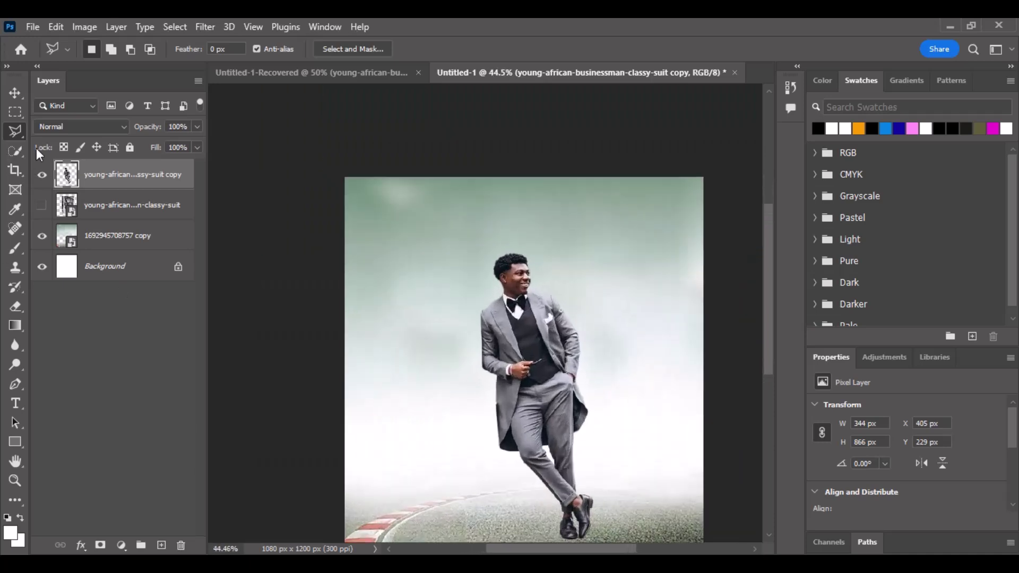
Flip the cut-out man horizontally and move him right onto the track.
left_click(15, 95)
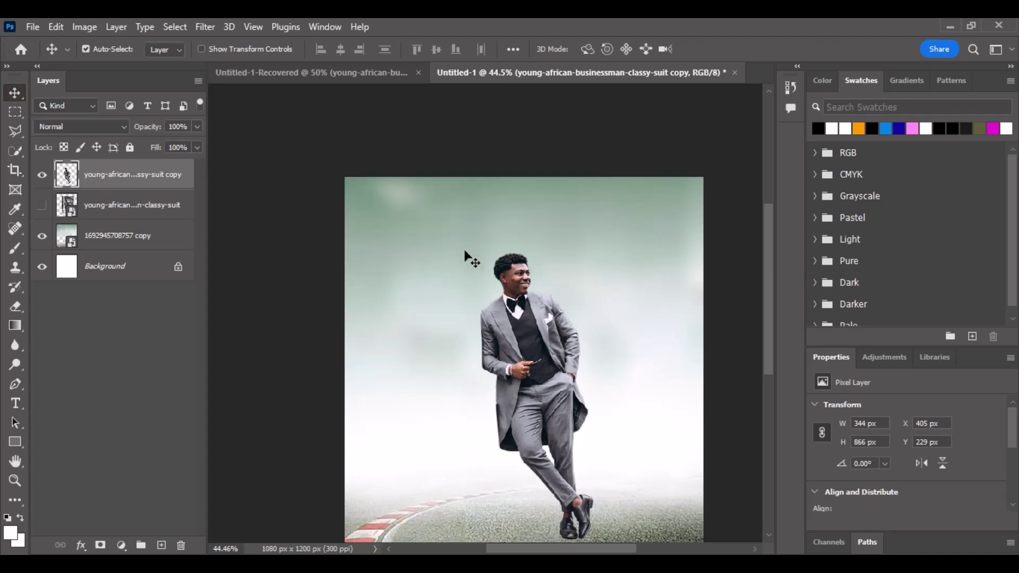
scroll(526, 265, "down", 2)
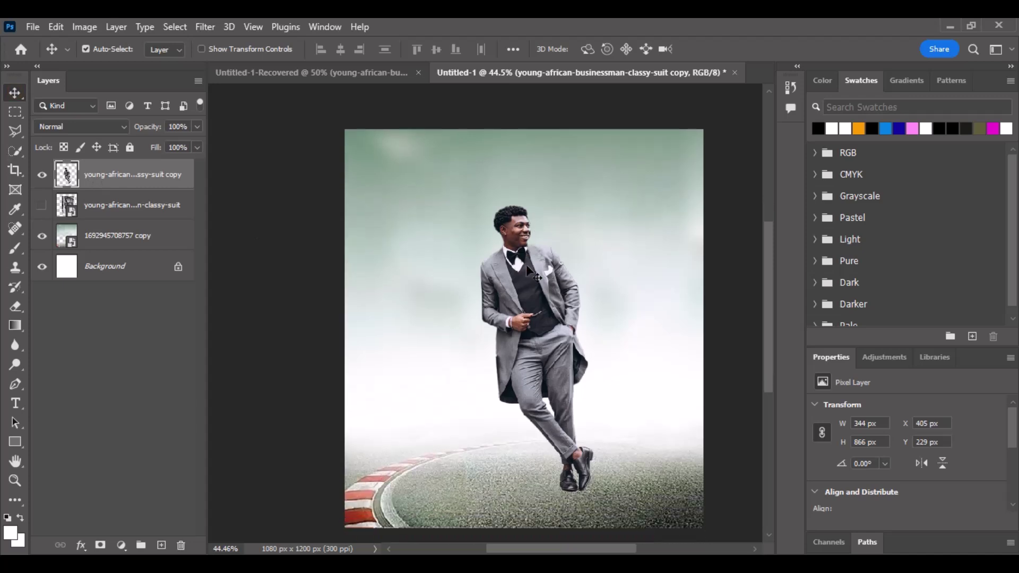
left_click(922, 463)
left_click_drag(569, 317, 643, 317)
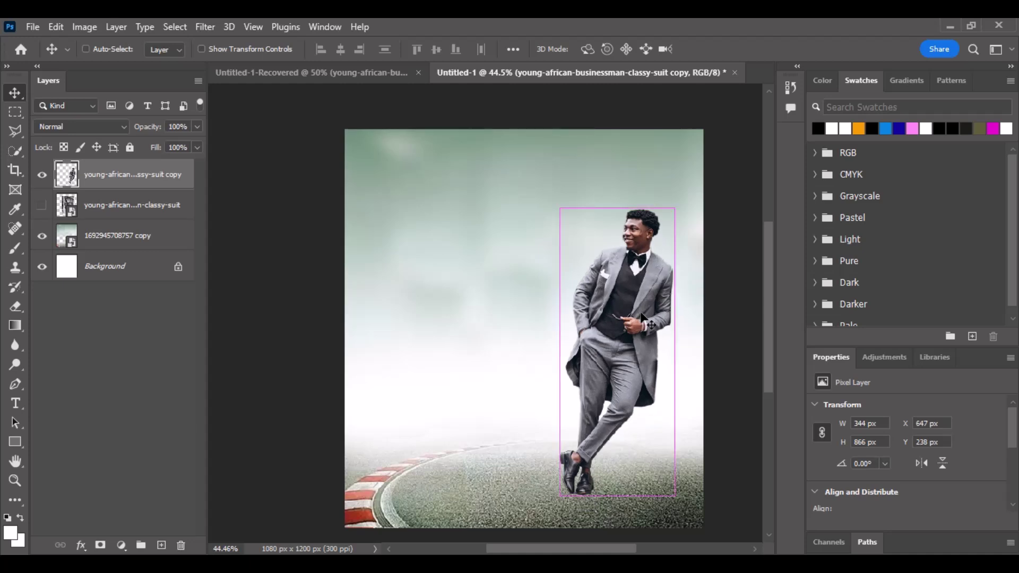
Scale the man to 300 × 755 px at the right edge and duplicate his layer.
key("ctrl+t")
left_click_drag(619, 202, 614, 237)
left_click_drag(622, 301, 664, 304)
key("Right")
key("Right")
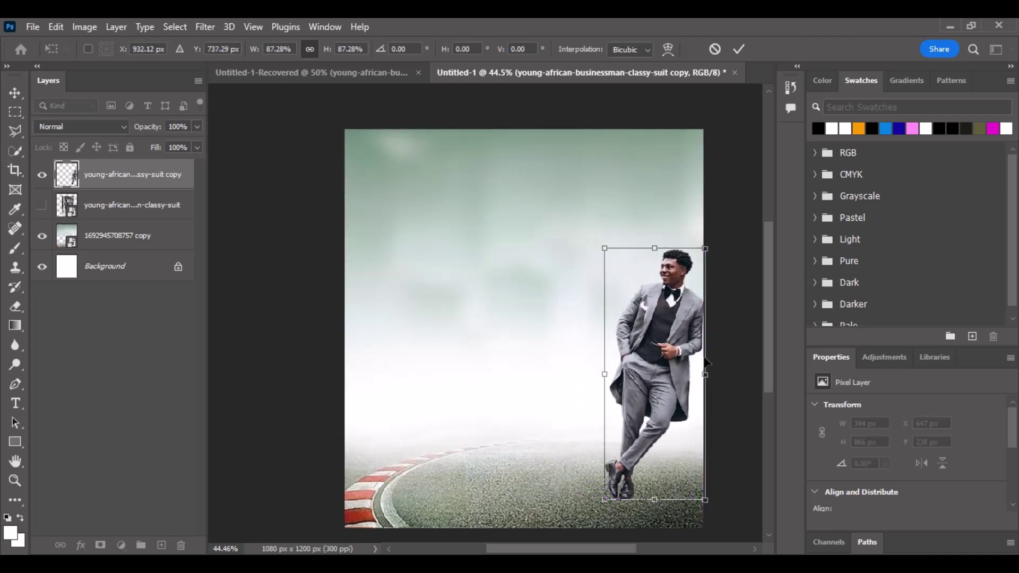
key("Down")
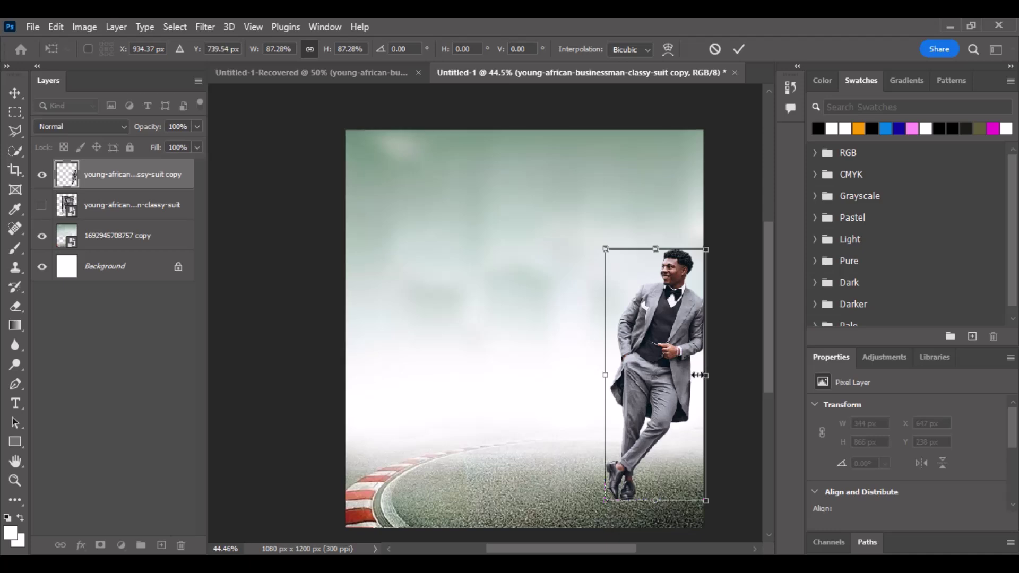
left_click(740, 48)
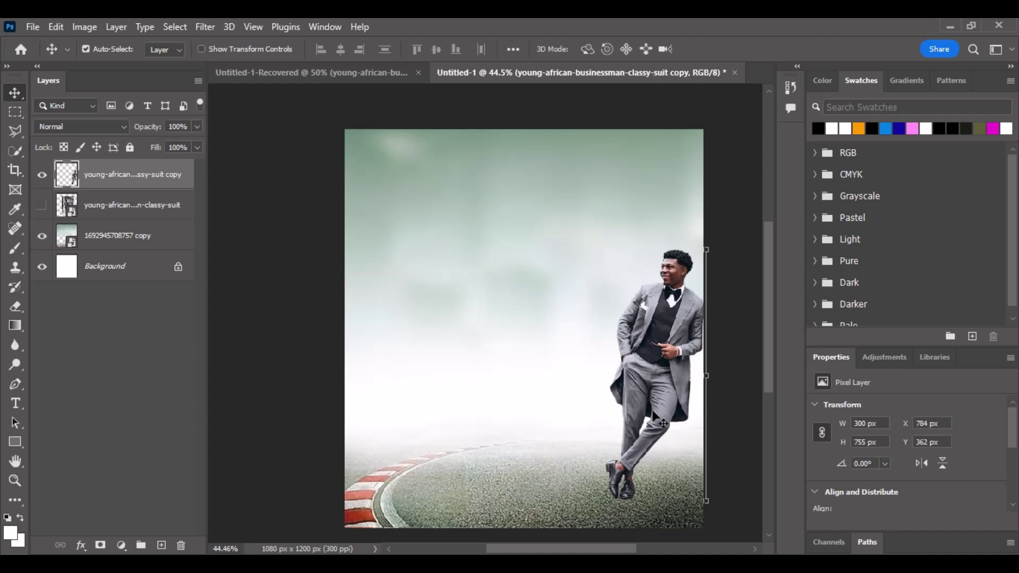
key("Down")
key("Down")
key("Down")
key("Down")
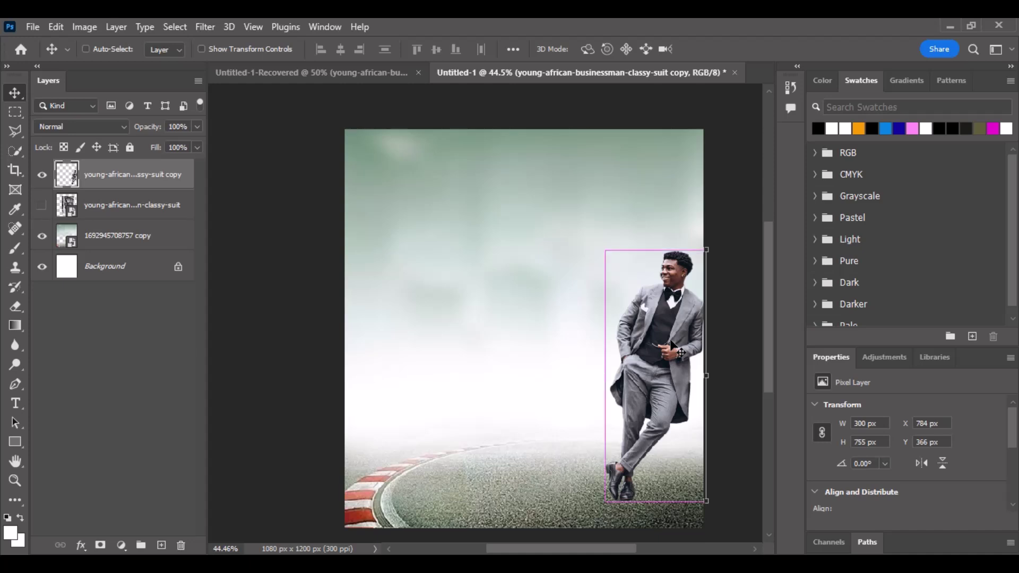
key("ctrl+j")
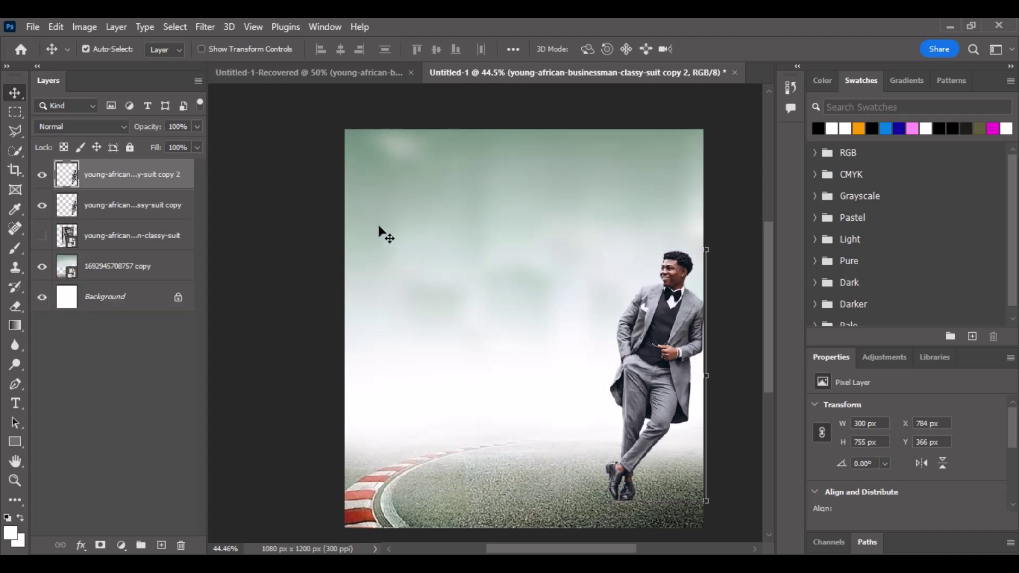
Rename the lower copy of the man's layer to 'shadow'.
left_click(118, 206)
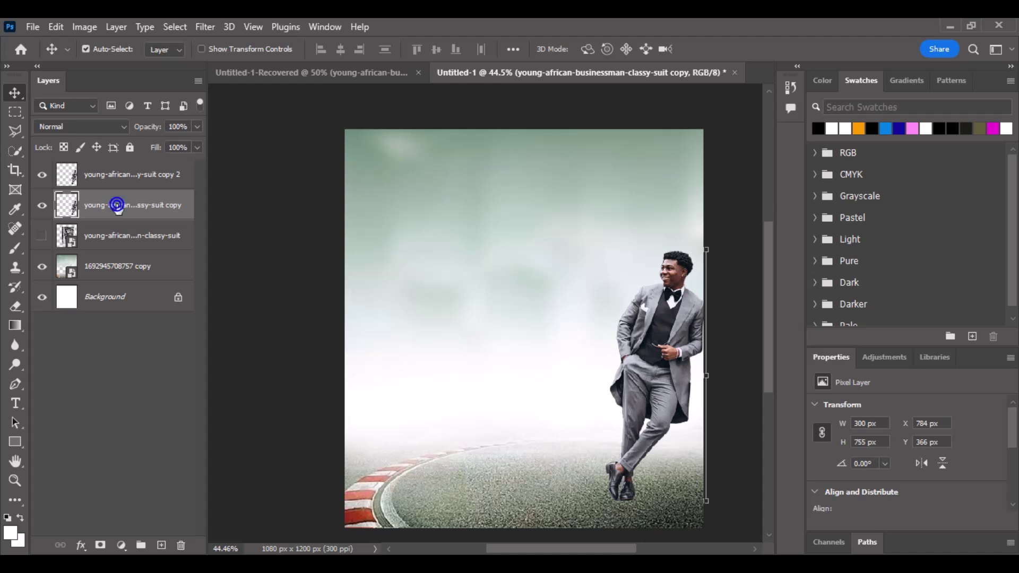
double_click(117, 206)
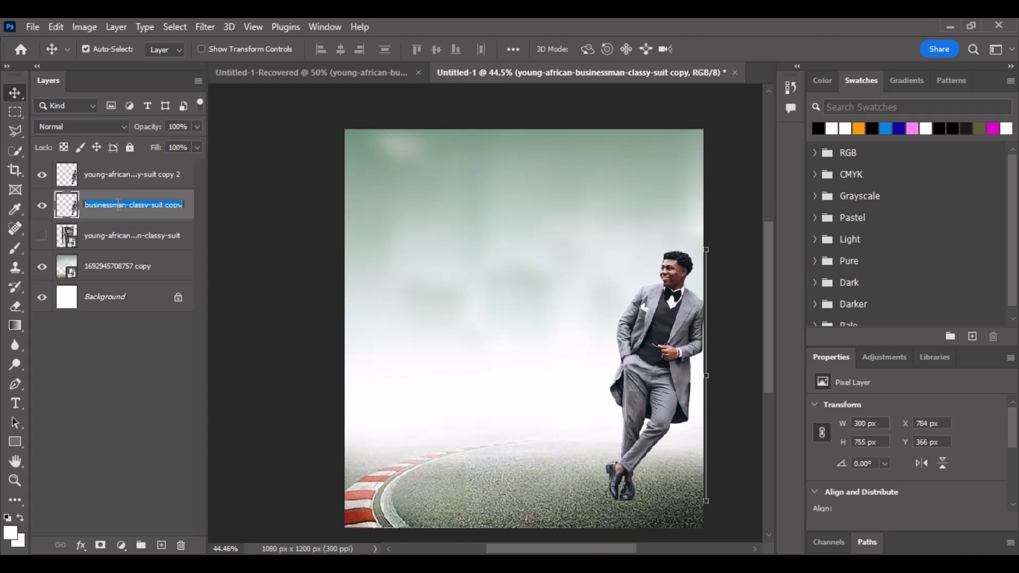
type("shadow")
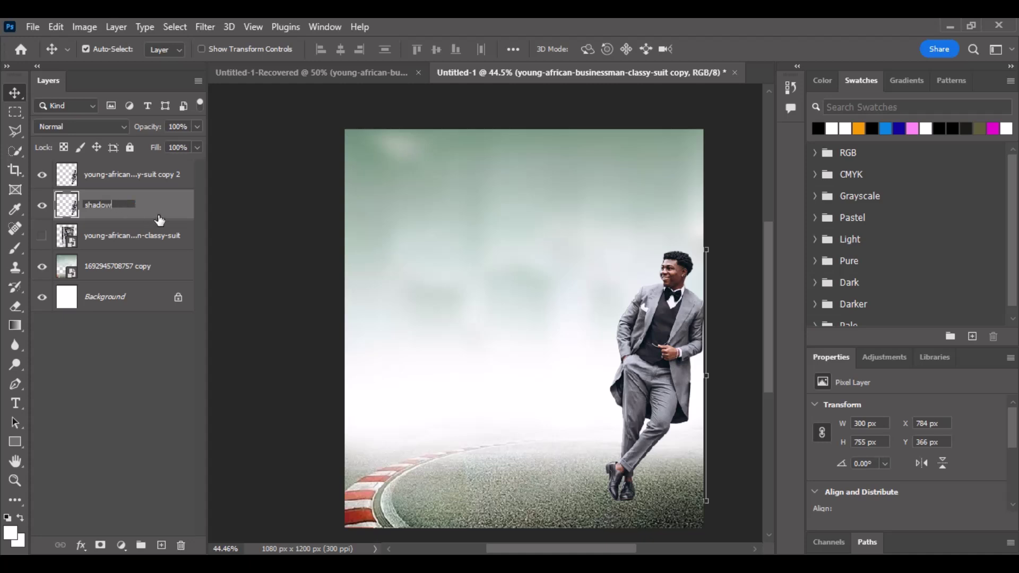
key("Return")
right_click(162, 222)
left_click(130, 211)
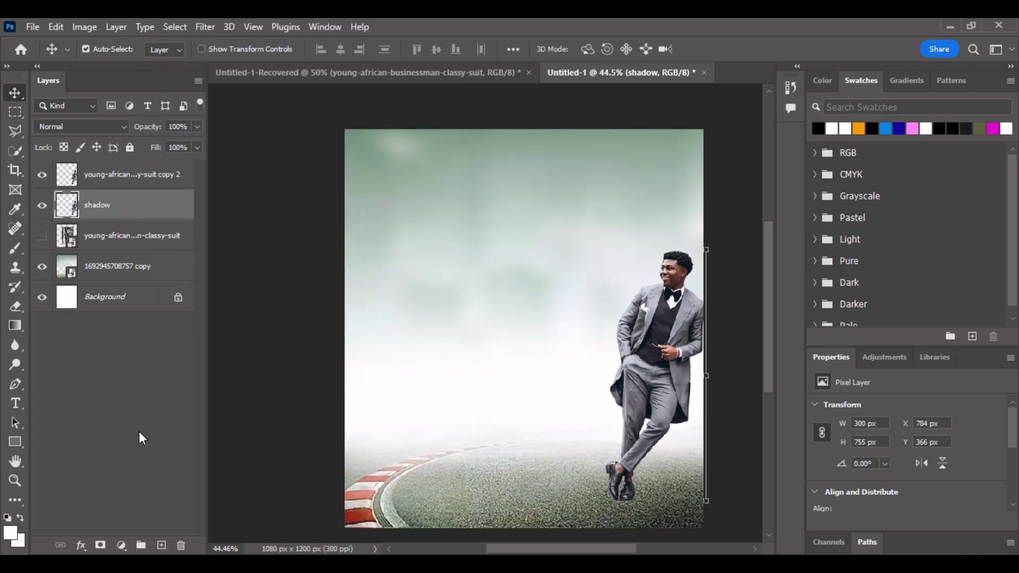
Add a black (000000) Color Overlay in Normal blend mode to the shadow layer.
left_click(81, 546)
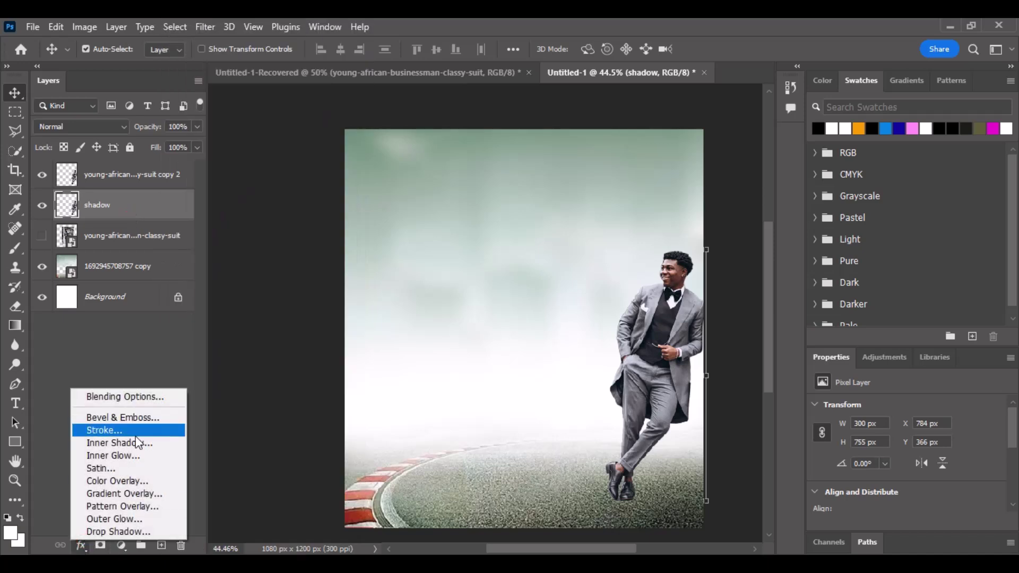
left_click(128, 476)
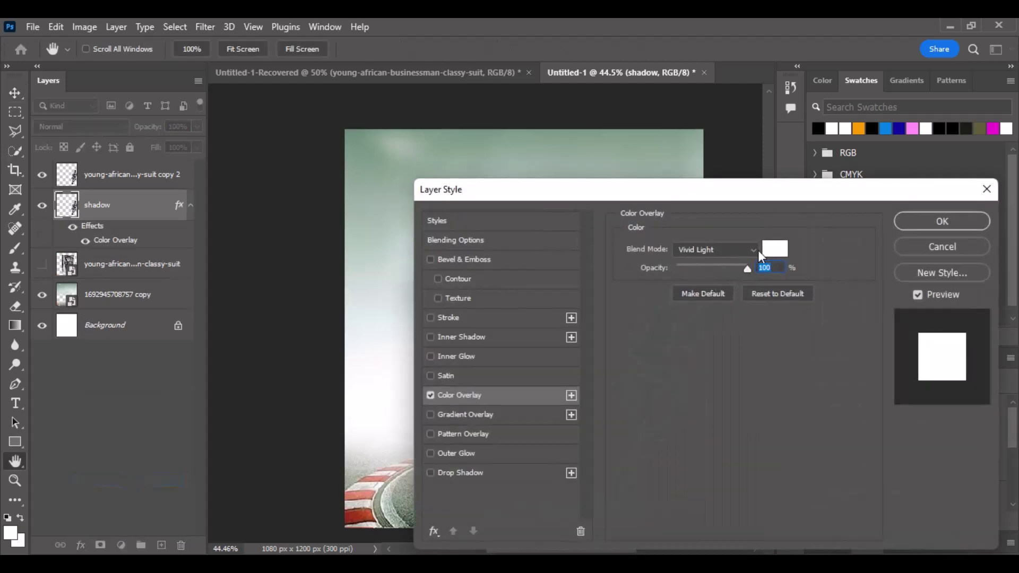
left_click(775, 251)
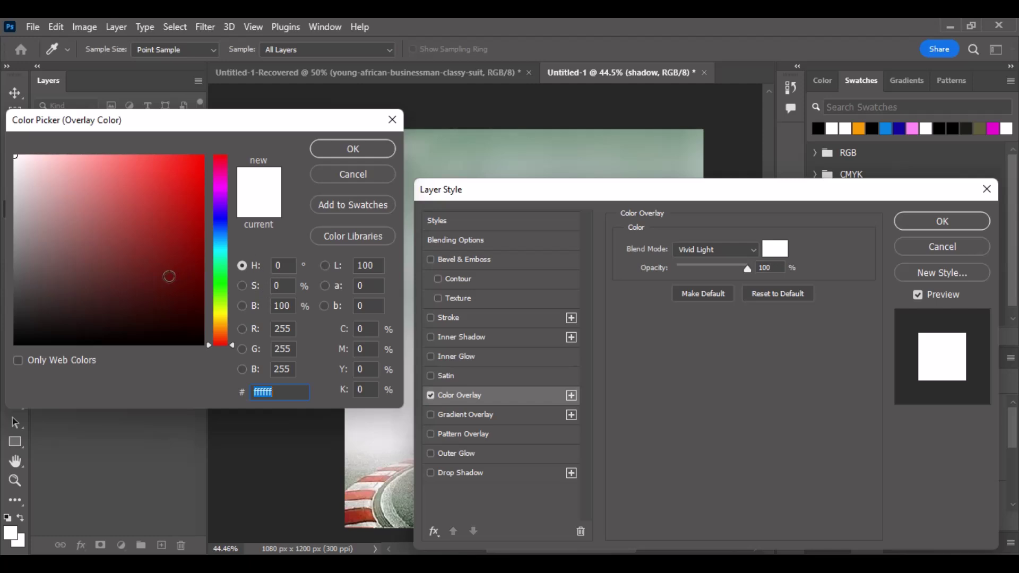
left_click_drag(168, 276, 1, 368)
left_click(956, 218)
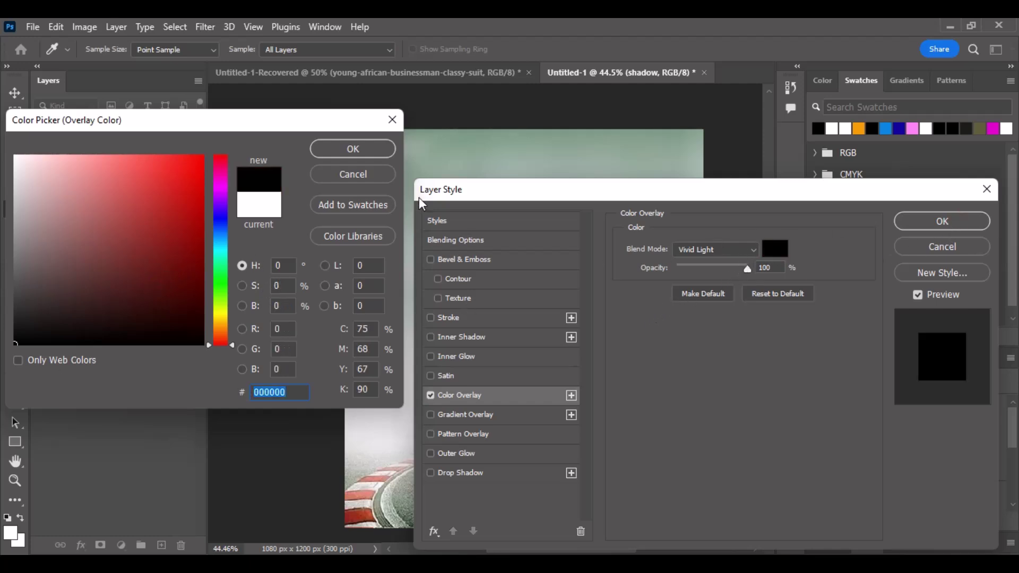
left_click(353, 149)
left_click(733, 250)
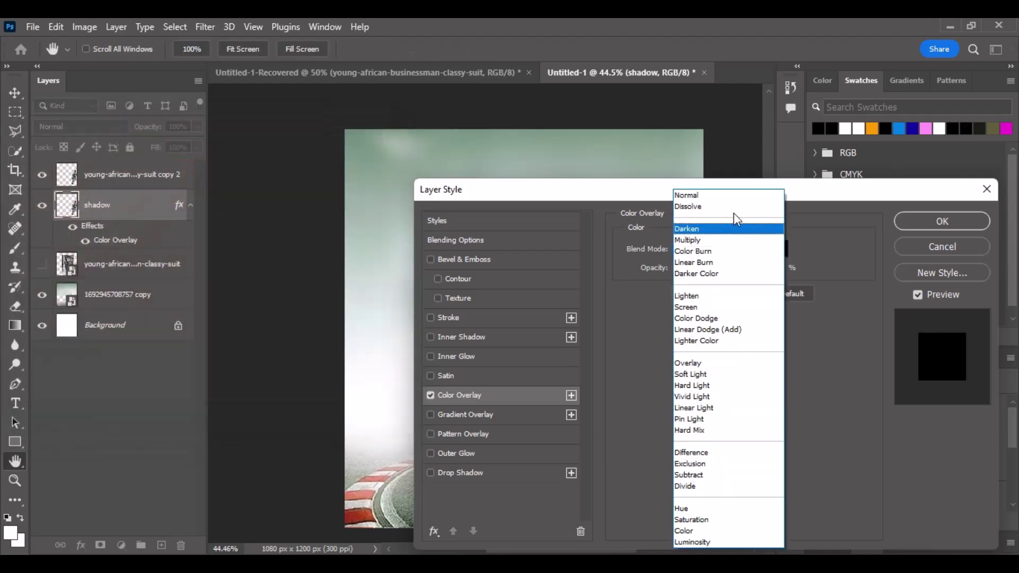
left_click(734, 194)
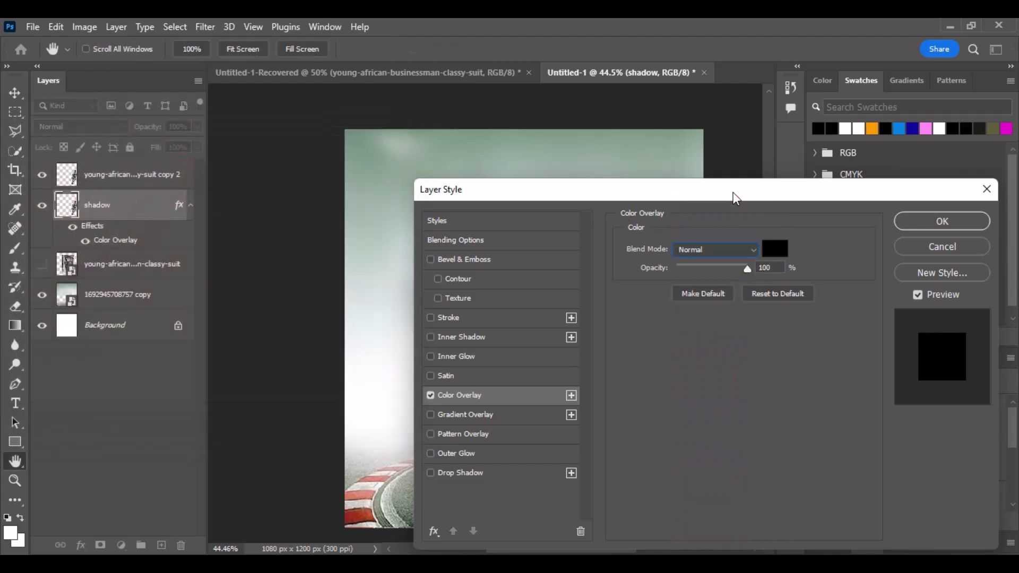
left_click(922, 224)
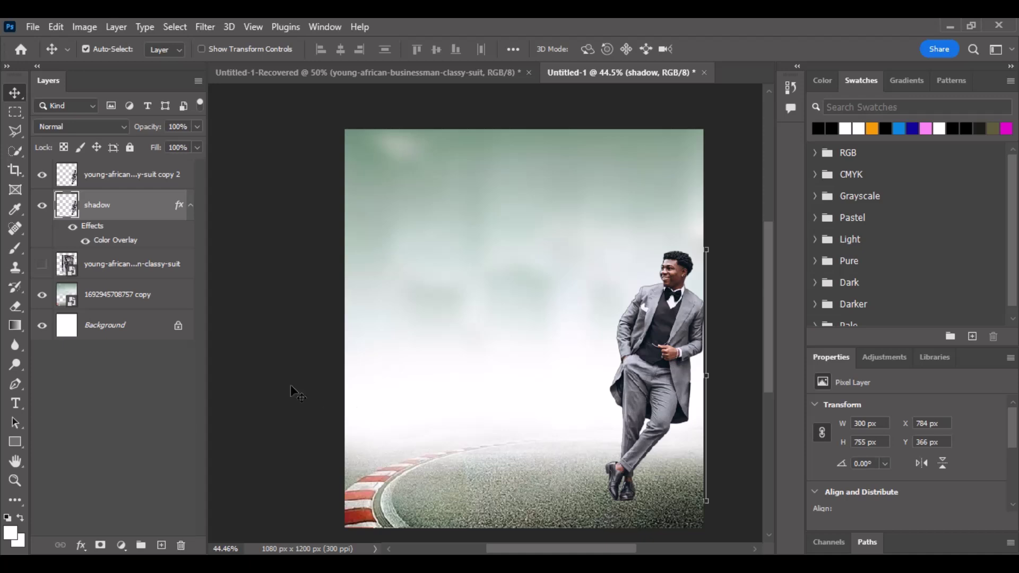
Convert 'shadow' into the smart object shadow.psb and bring up the Edit > Transform commands.
right_click(119, 216)
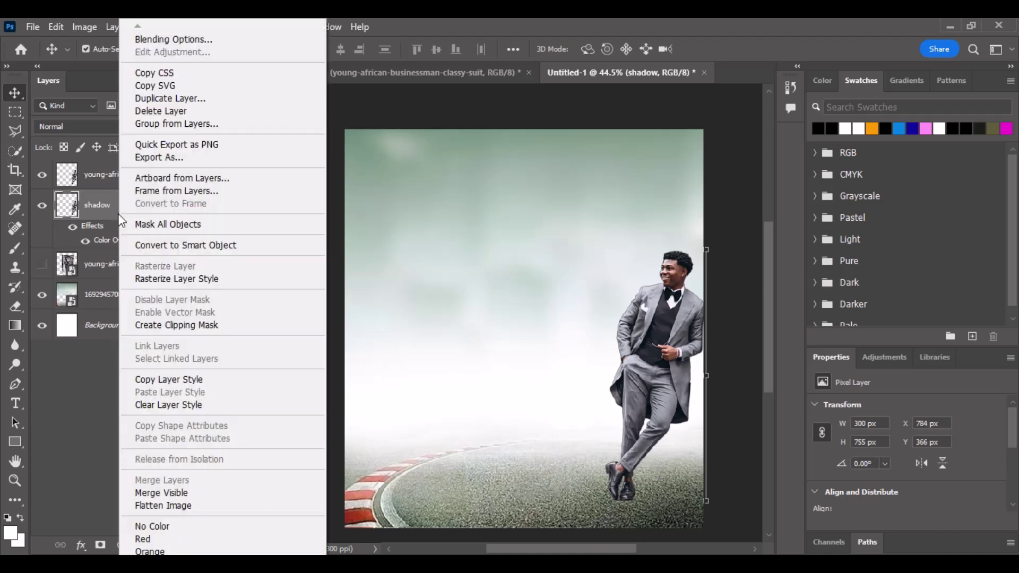
left_click(164, 246)
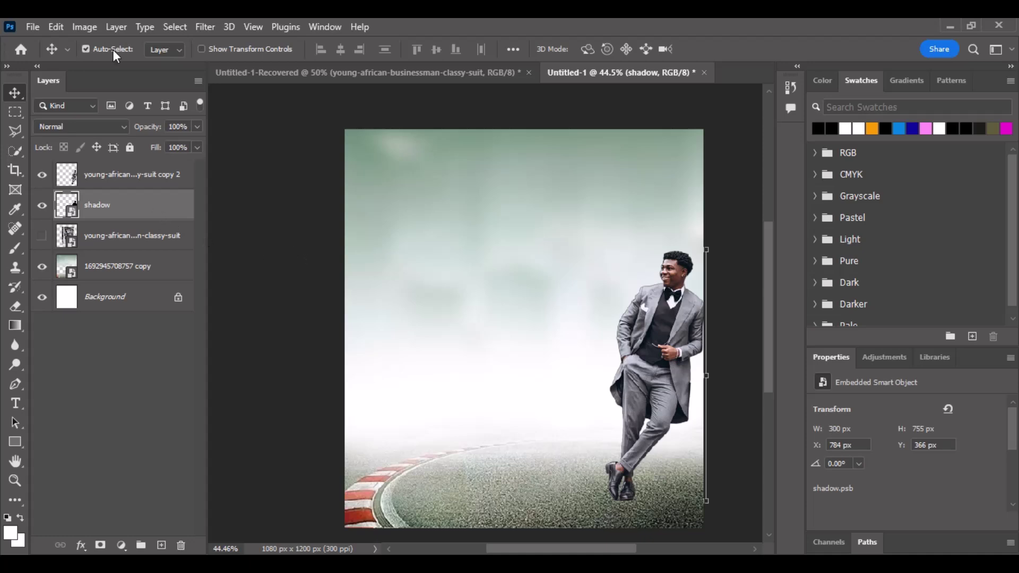
left_click(62, 24)
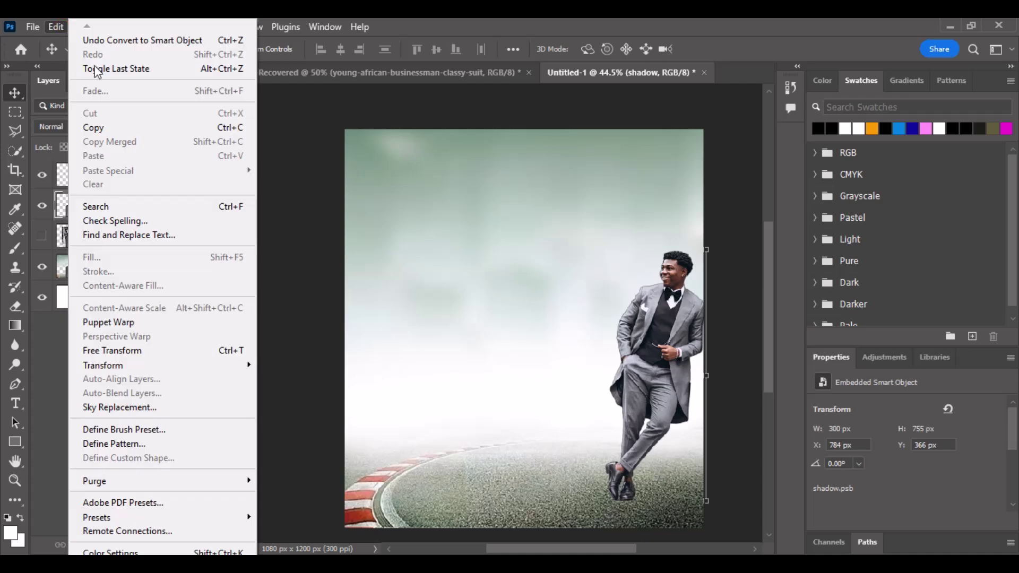
mouse_move(125, 372)
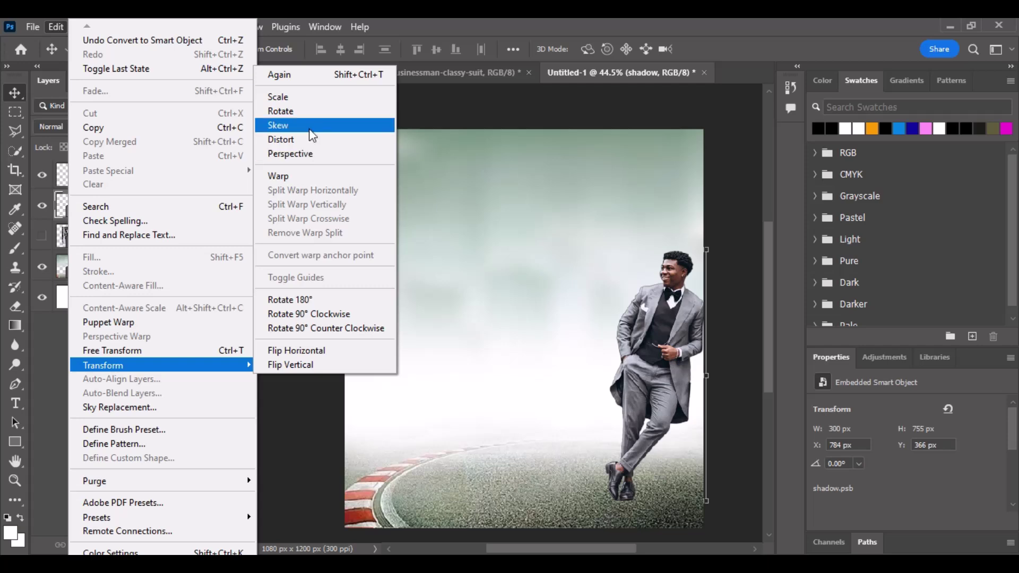
Skew the shadow by slanting its top-right corner, then commit the transform.
left_click(314, 153)
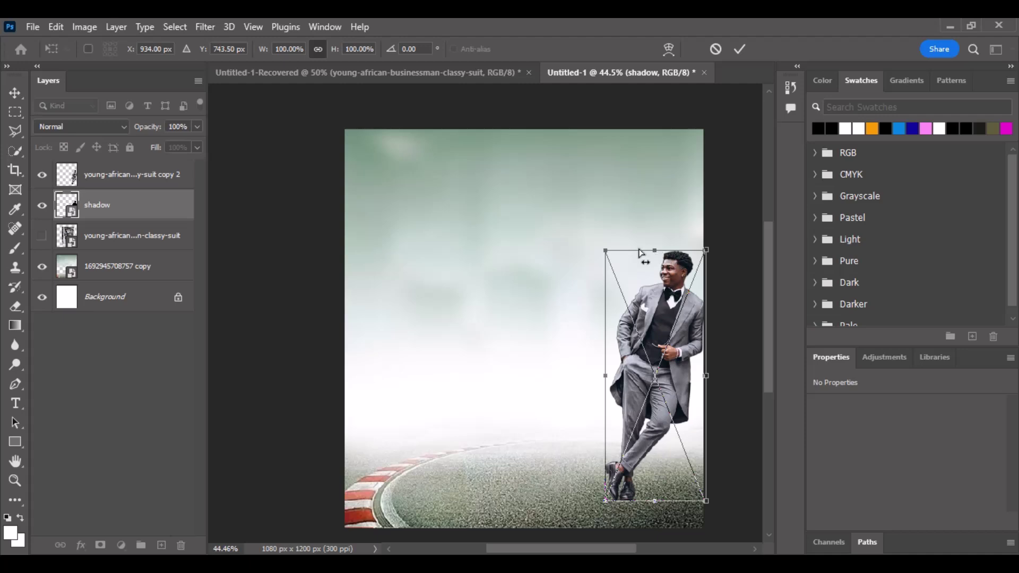
left_click_drag(640, 255, 626, 262)
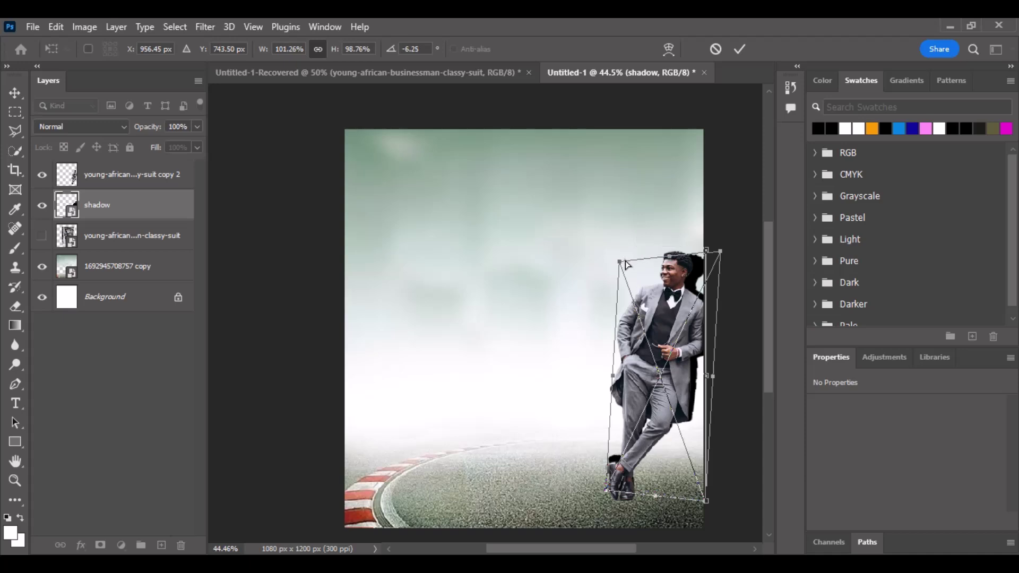
key("ctrl+z")
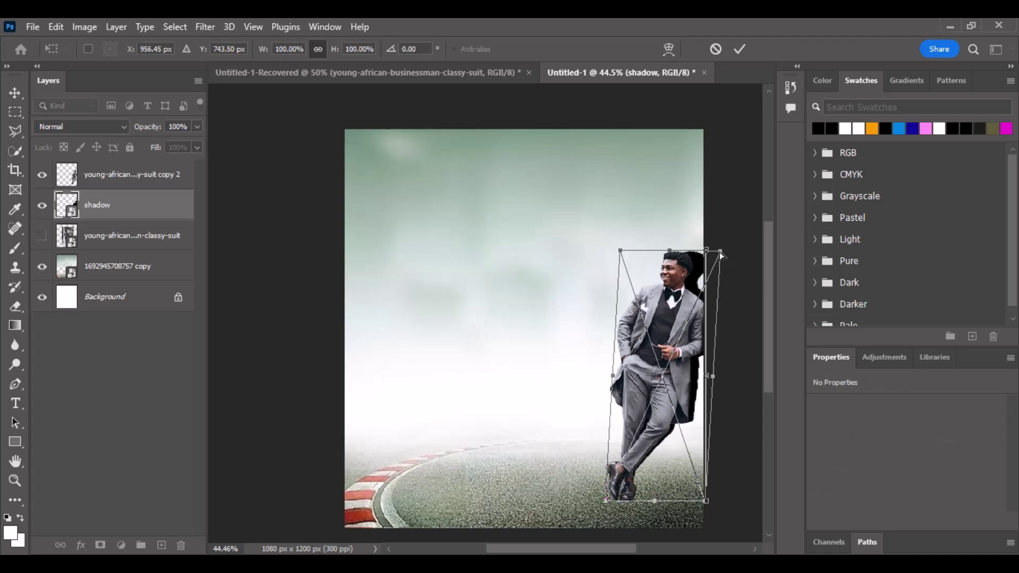
left_click_drag(720, 256, 677, 260)
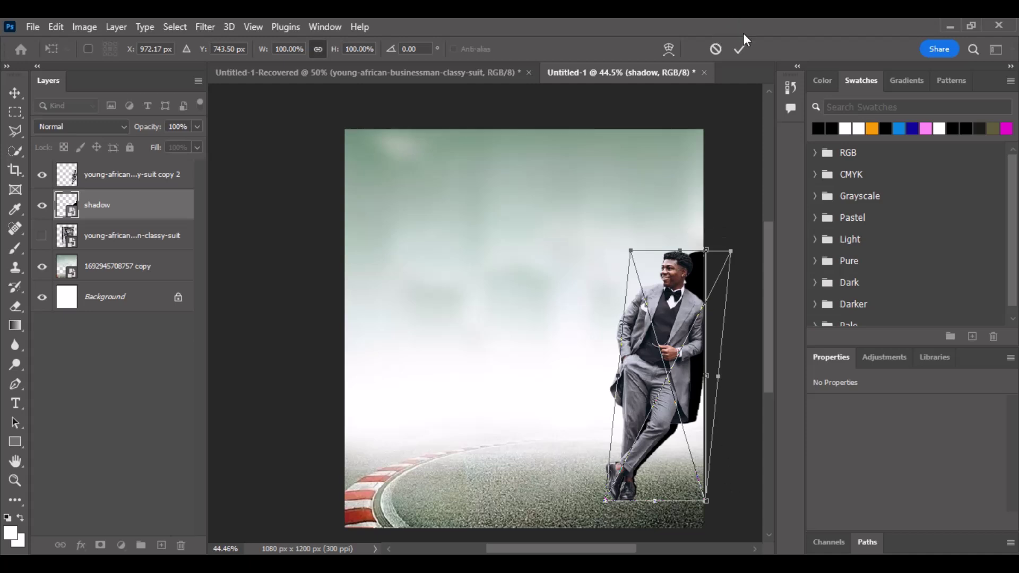
left_click(740, 51)
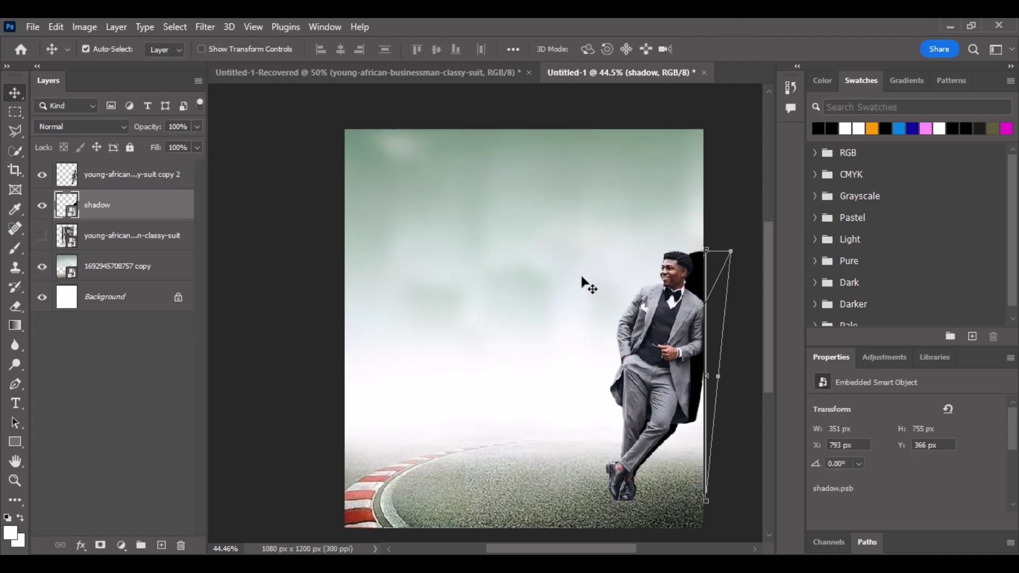
Flatten the shadow to 367 × 131 px along the ground behind the feet.
key("ctrl+t")
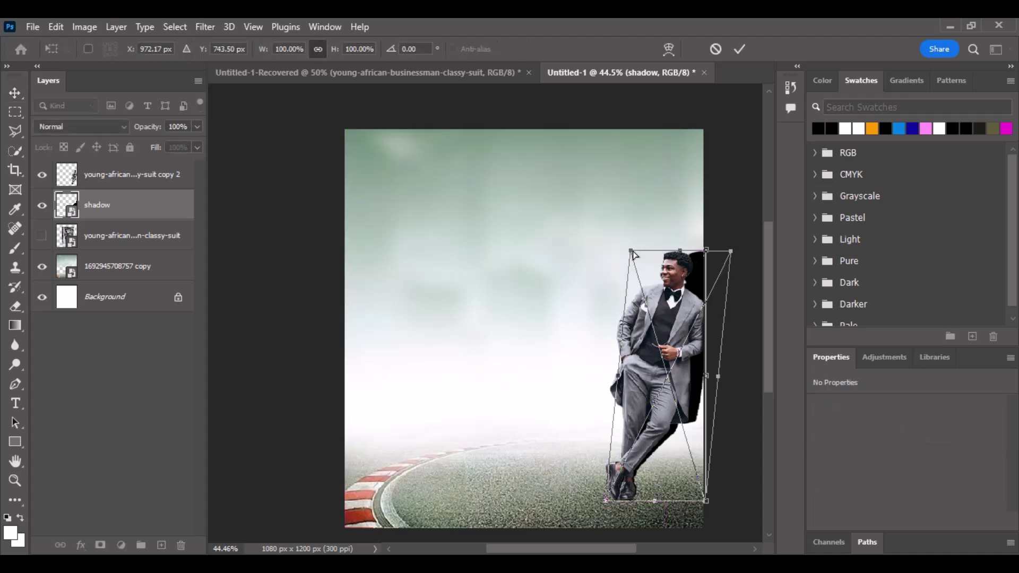
left_click_drag(632, 252, 694, 299)
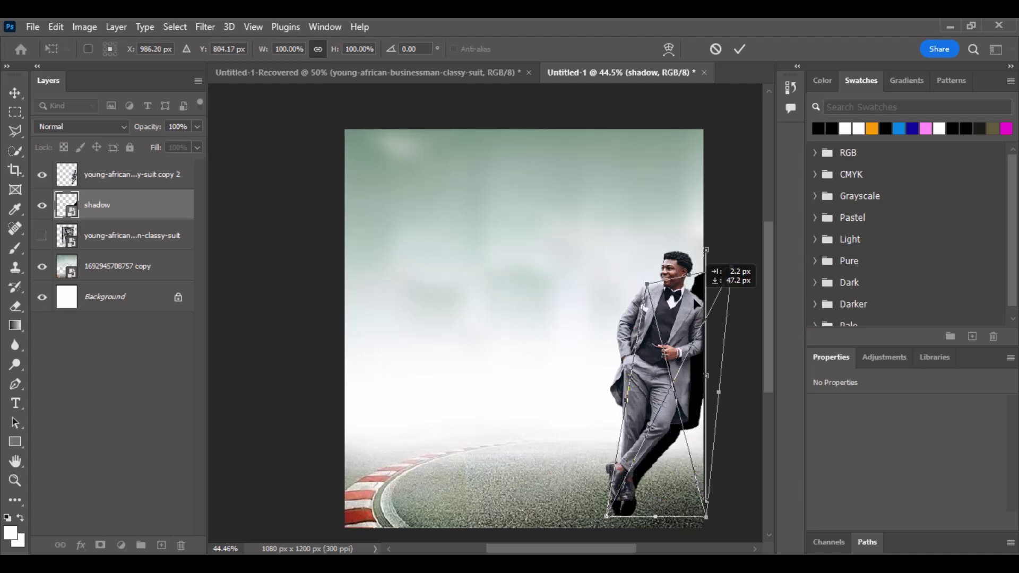
key("ctrl+z")
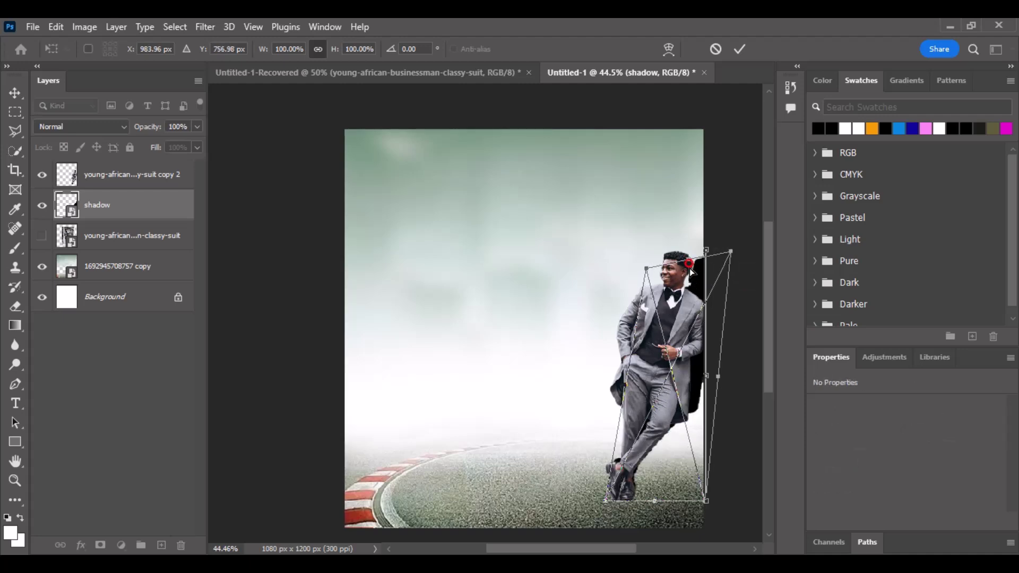
left_click_drag(690, 264, 696, 470)
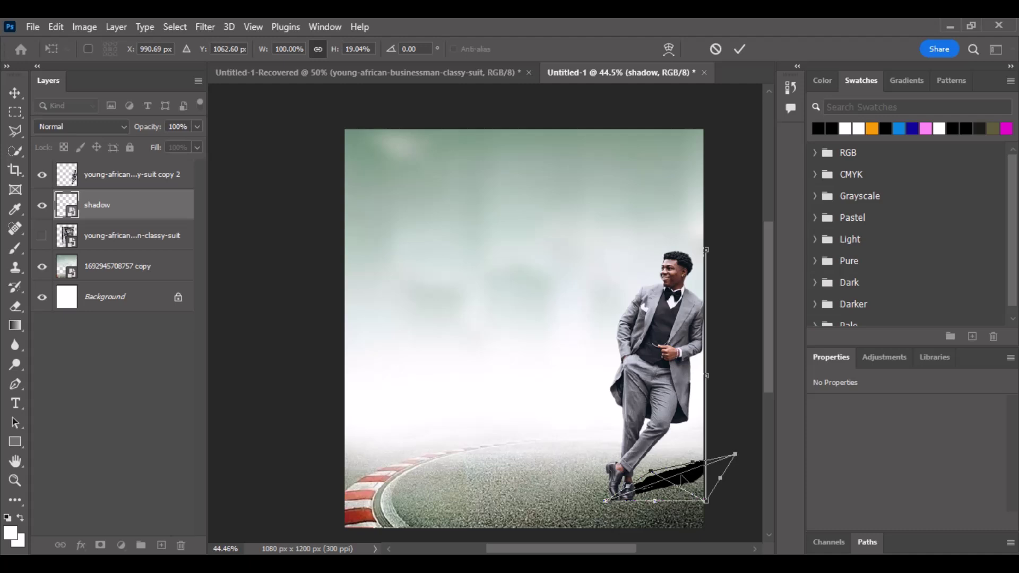
double_click(681, 476)
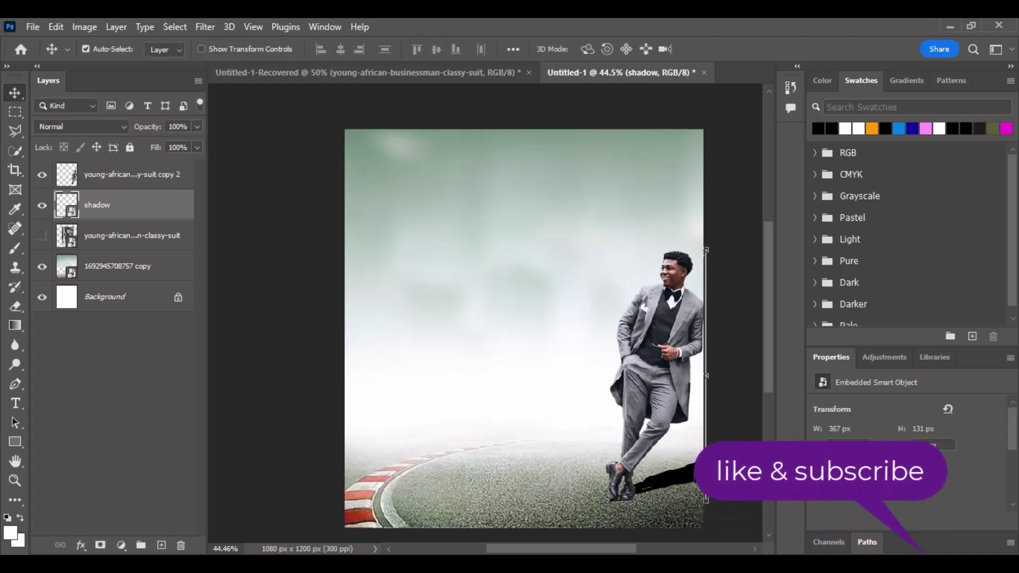
Soften the ground shadow with a Gaussian Blur of radius 8.6 px.
left_click(213, 29)
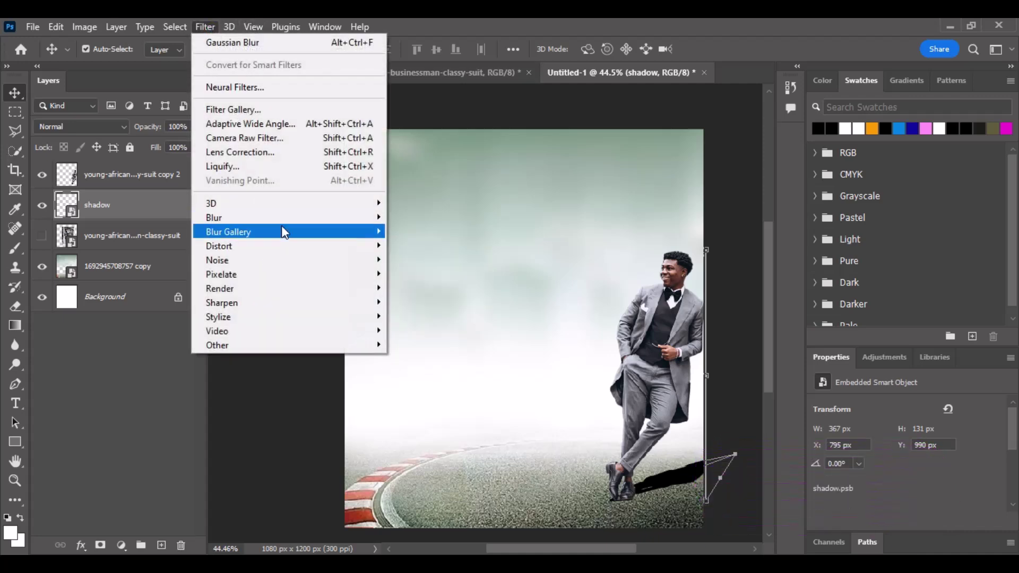
mouse_move(283, 226)
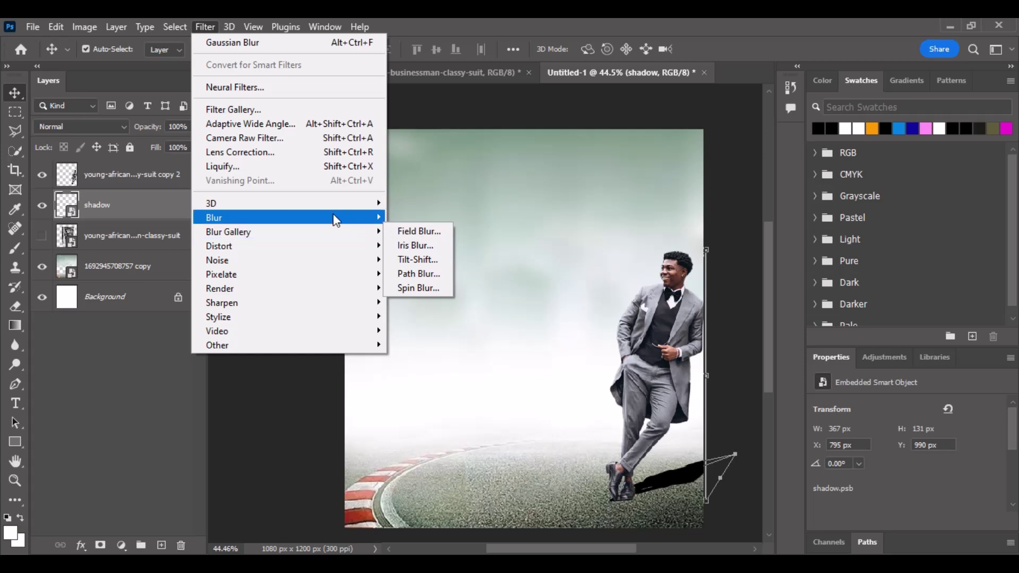
mouse_move(336, 217)
left_click(416, 273)
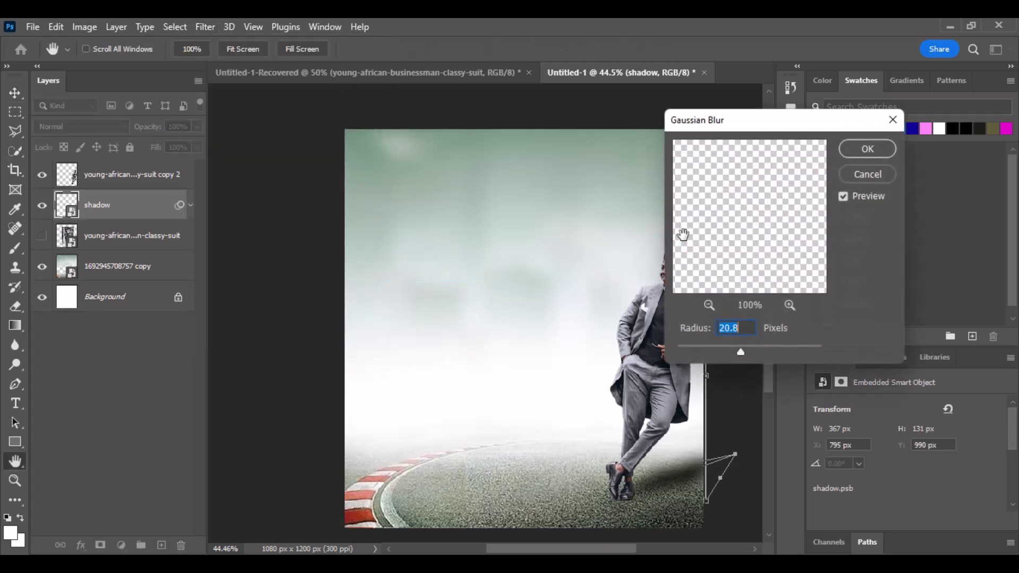
left_click(728, 348)
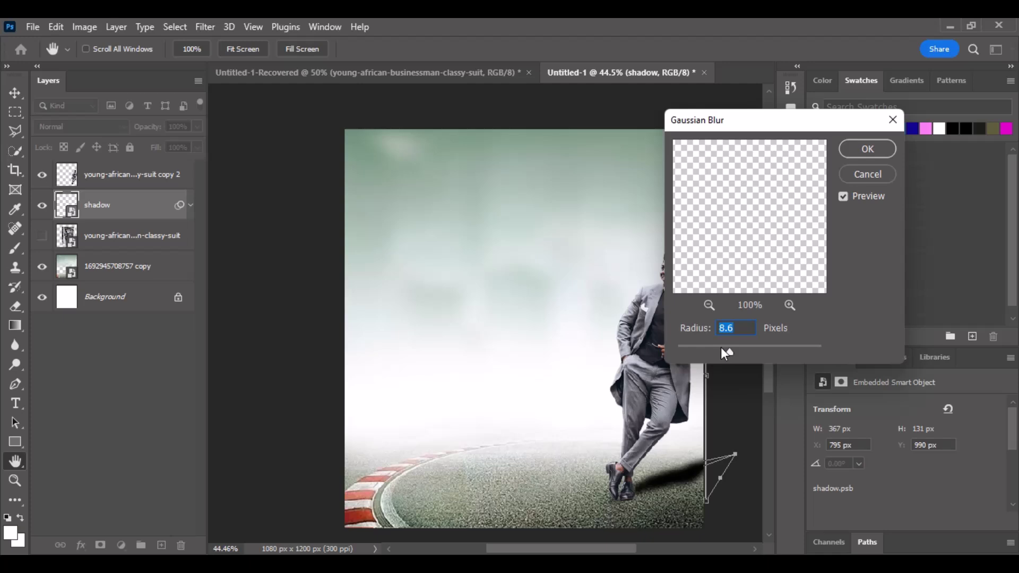
left_click(868, 149)
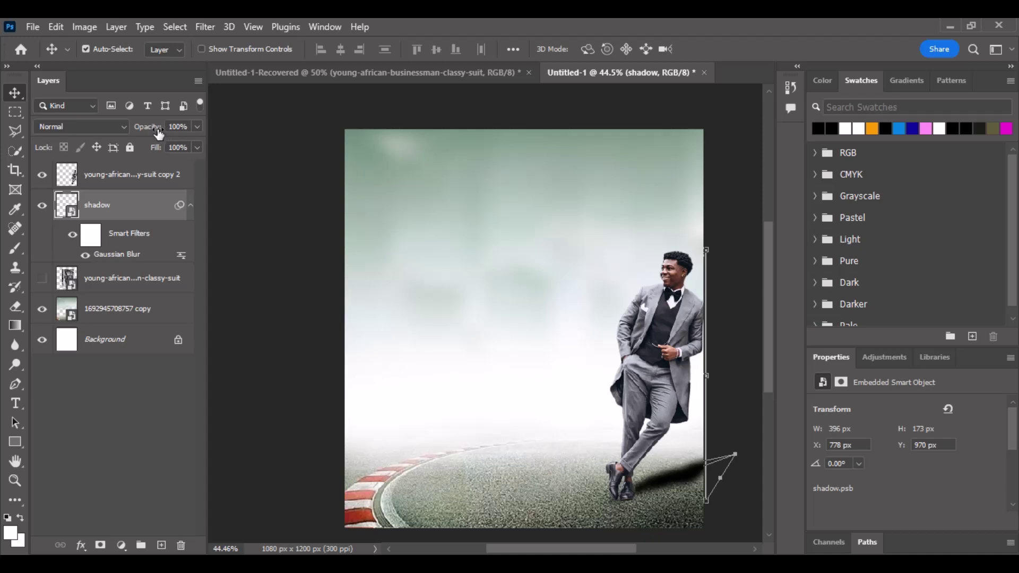
Lower the shadow layer's opacity to 54%.
left_click_drag(161, 132, 147, 132)
left_click(305, 333)
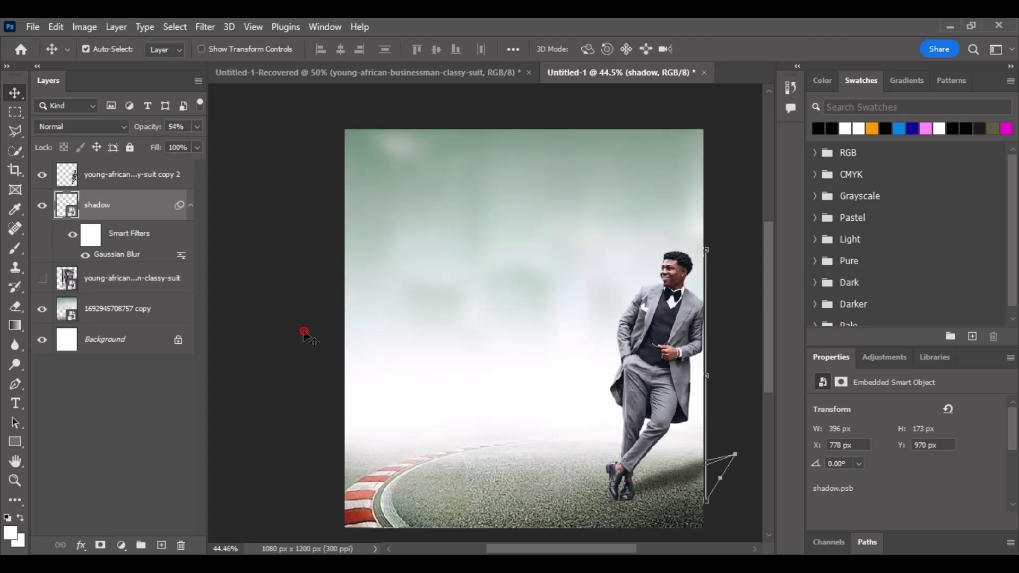
scroll(489, 353, "down", 4)
scroll(489, 353, "up", 5)
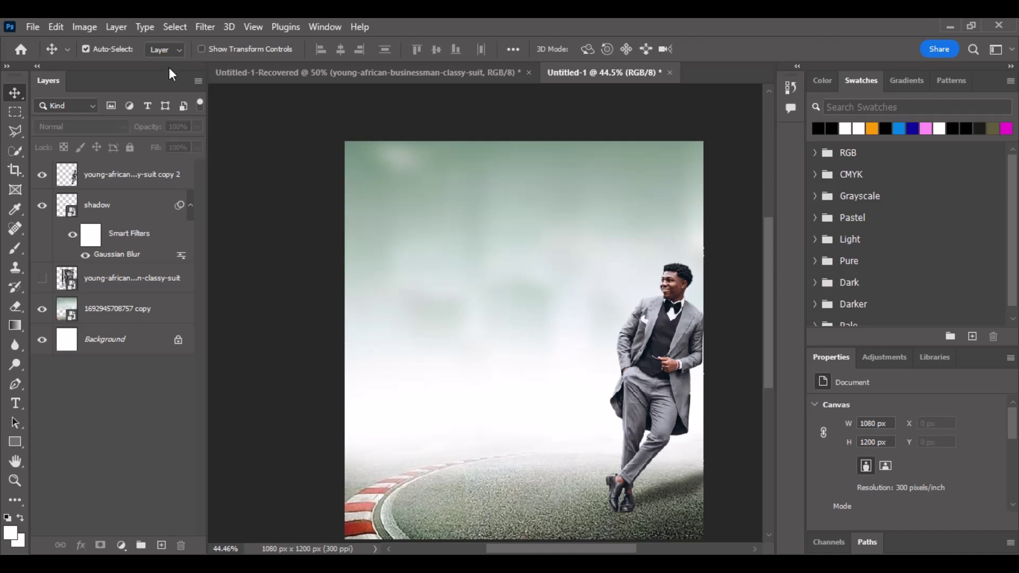
Drag the 'classy-suit (1)' photo from Untitled-1-Recovered into the Untitled-1 poster.
left_click(295, 72)
left_click_drag(390, 327, 519, 387)
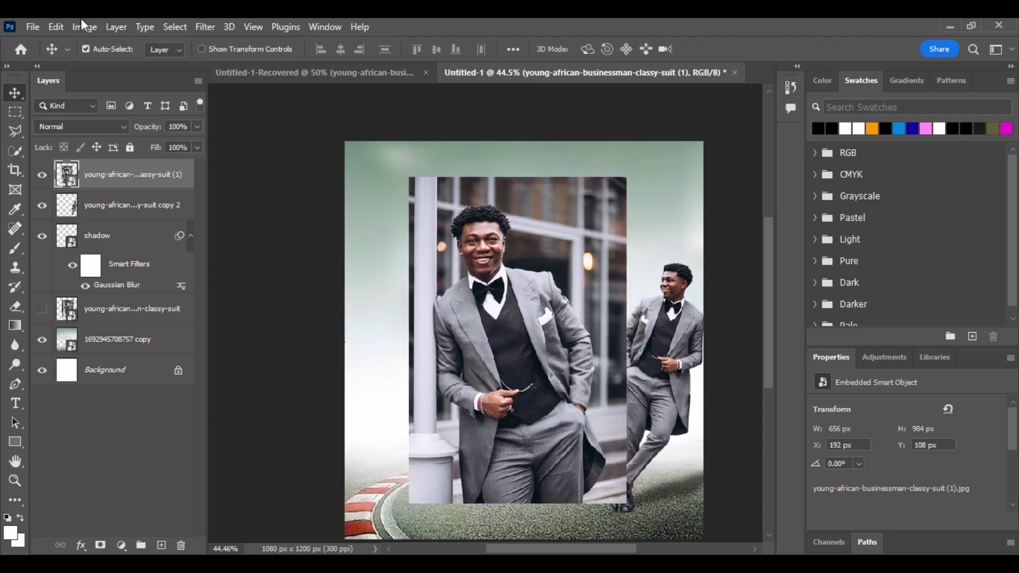
Auto-select the smiling man with Select > Subject and bring up Select and Mask to refine it.
left_click(171, 28)
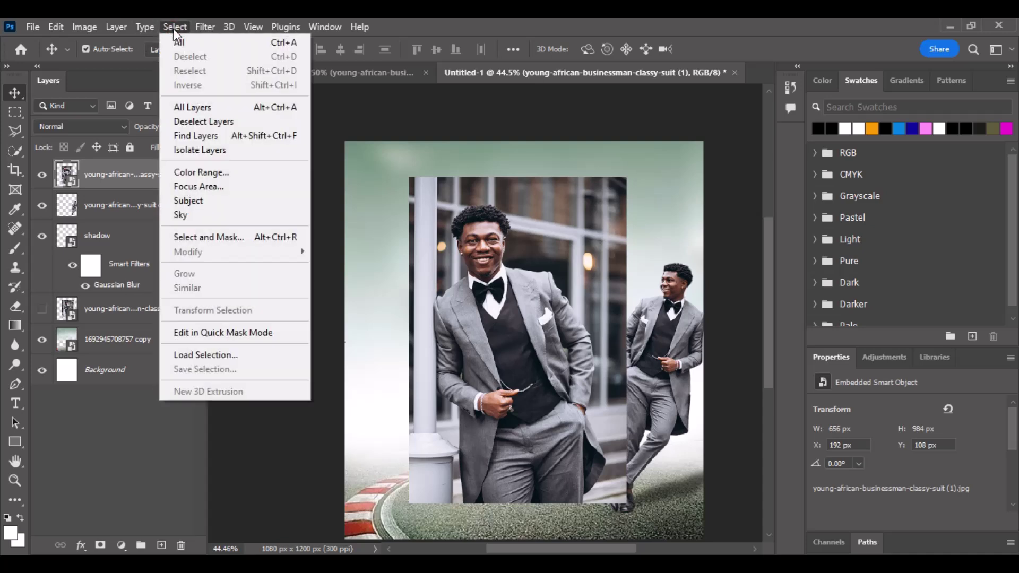
left_click(211, 201)
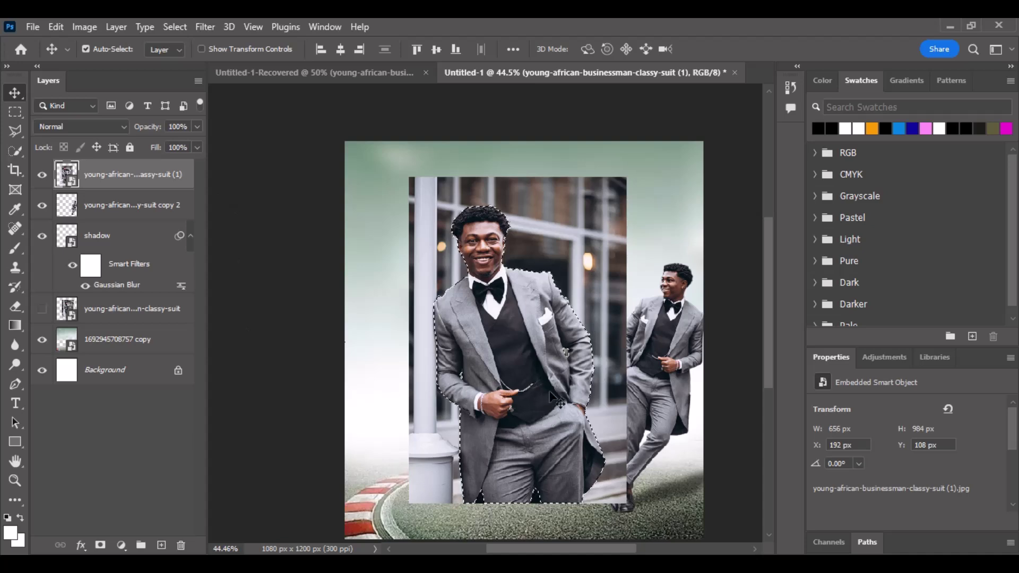
scroll(491, 287, "up", 2)
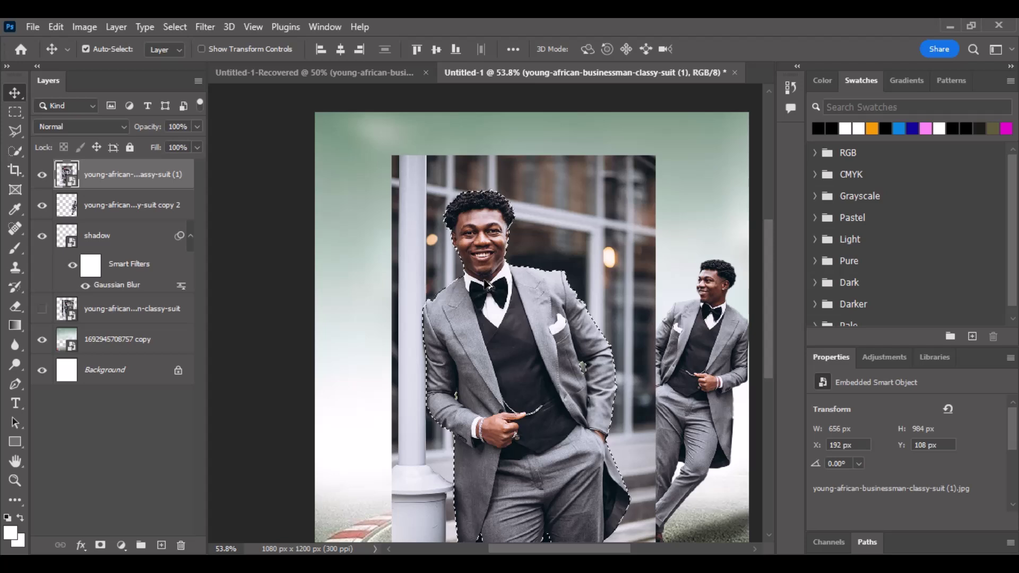
scroll(544, 467, "down", 3)
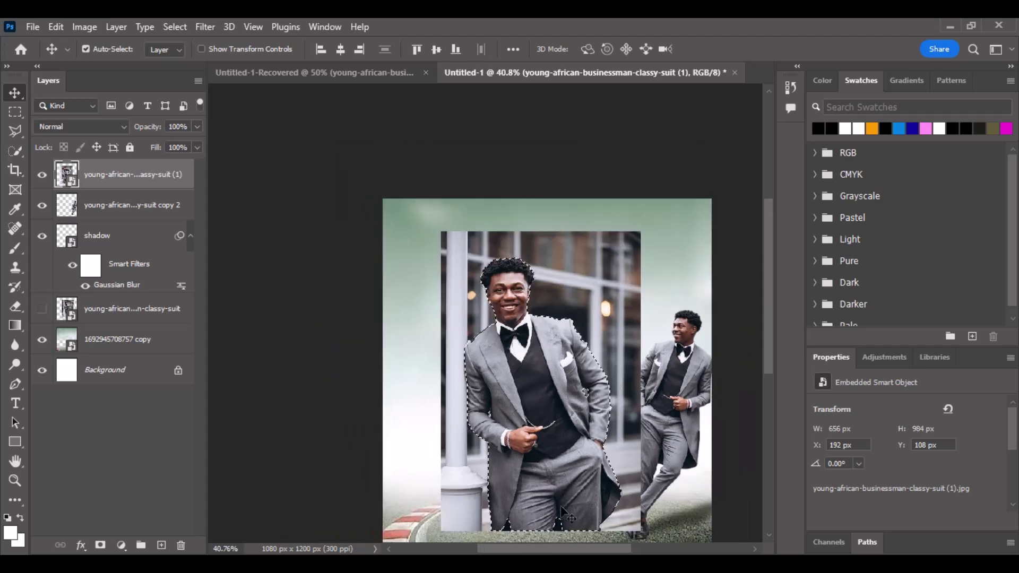
right_click(562, 482)
key("Escape")
left_click(166, 27)
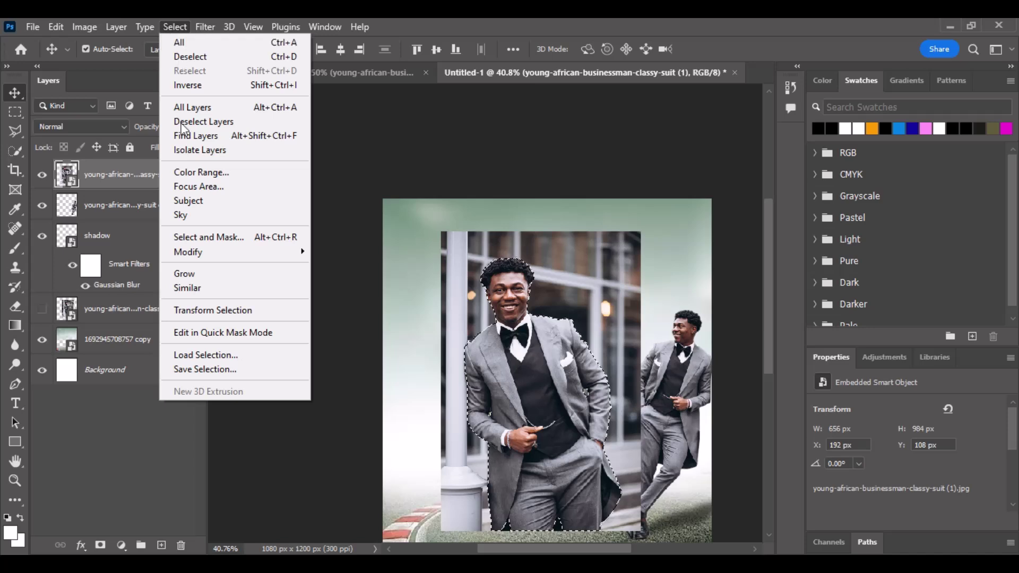
left_click(218, 235)
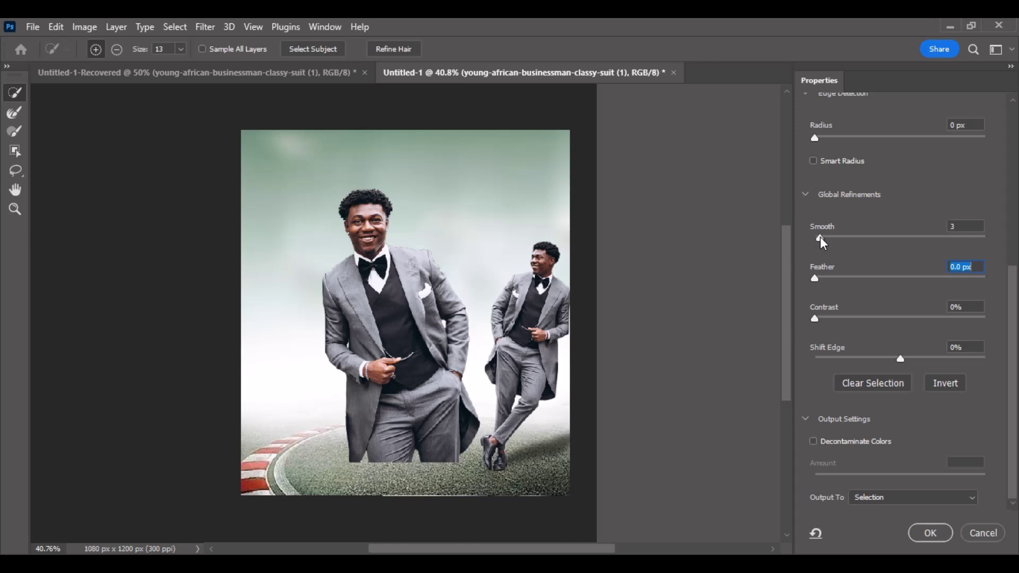
Refine the man's selection with Smooth 3 and output the cut-out to a New Layer.
key("shift+Tab")
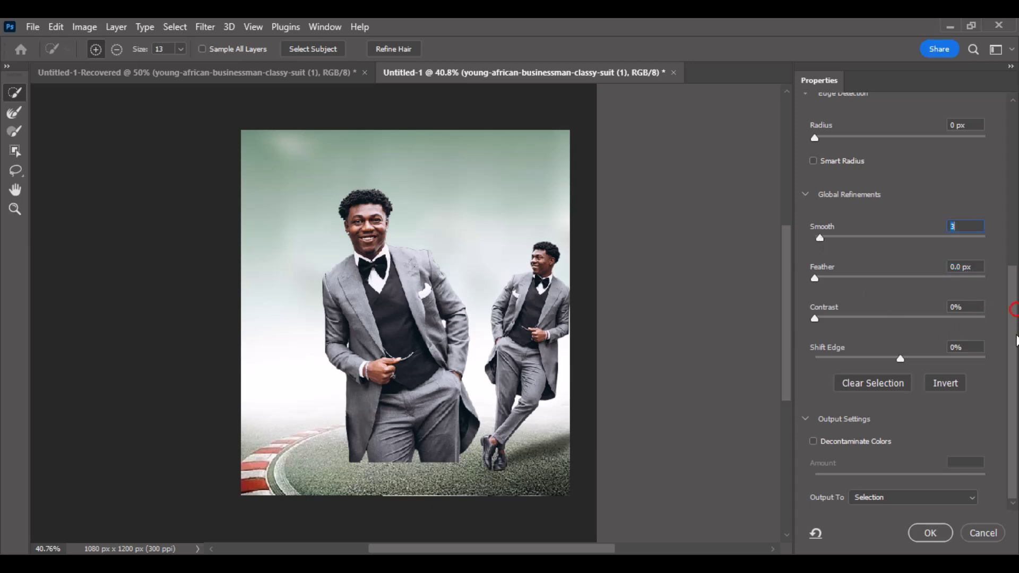
left_click(972, 496)
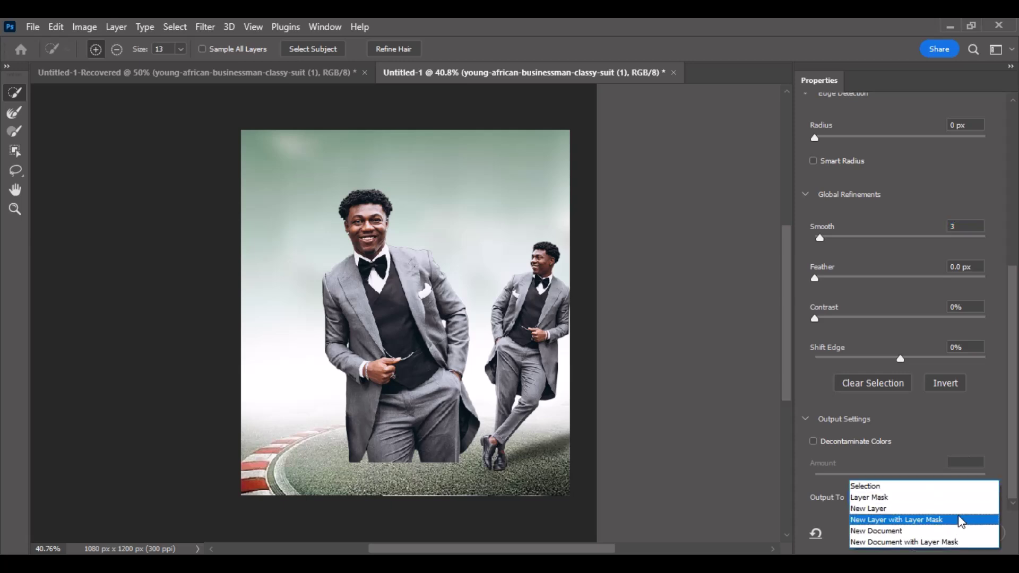
left_click(957, 510)
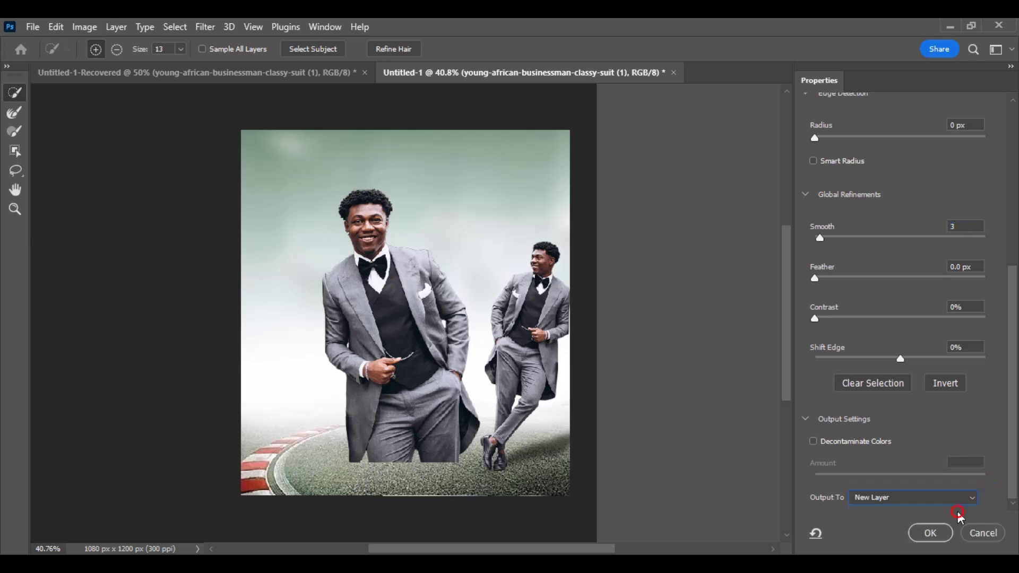
left_click(930, 533)
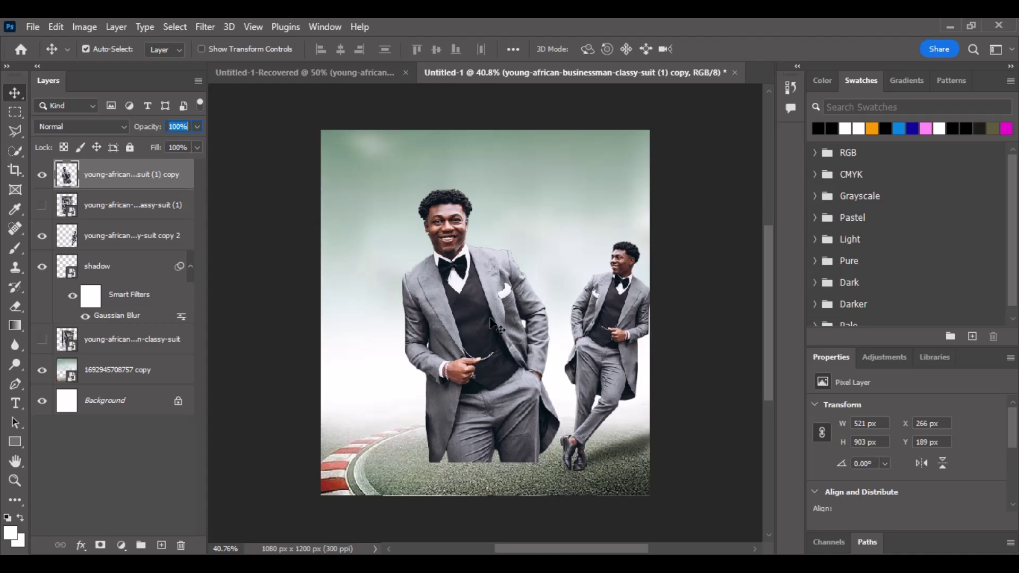
Enlarge the cut-out man, place his layer beneath the smaller figure and flip him horizontally.
key("ctrl+t")
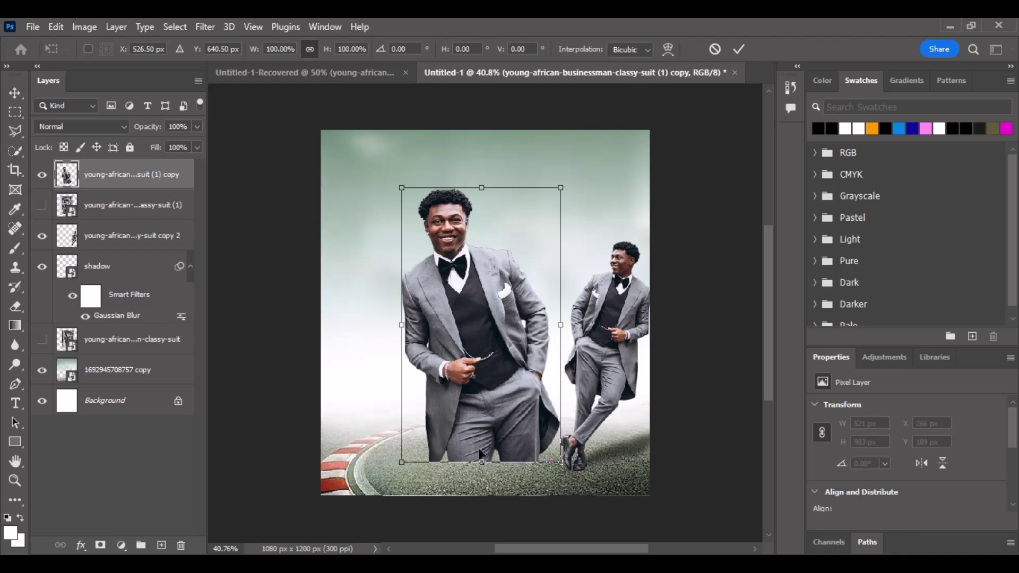
left_click_drag(482, 463, 481, 485)
left_click_drag(535, 316, 554, 314)
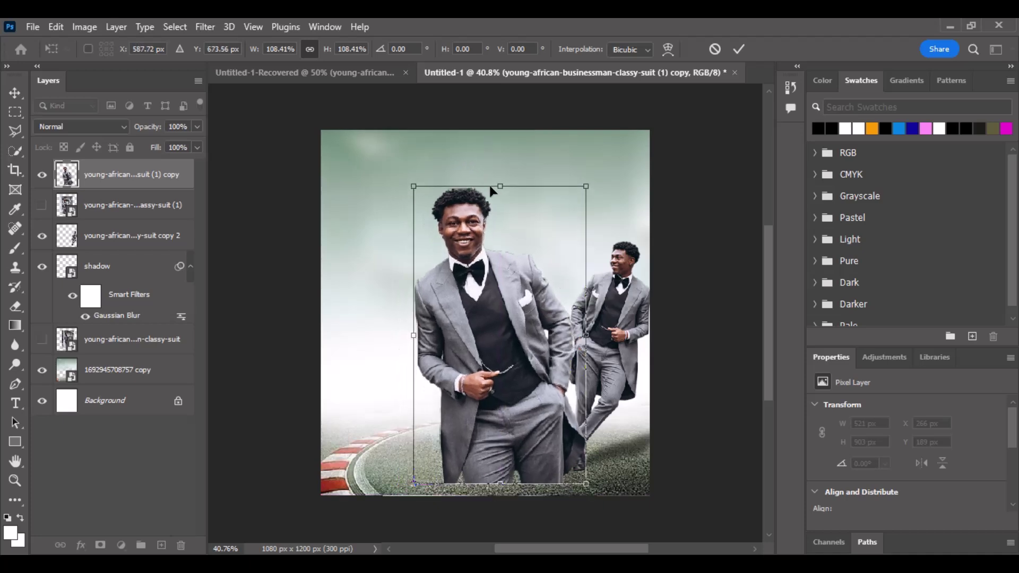
left_click_drag(499, 186, 505, 232)
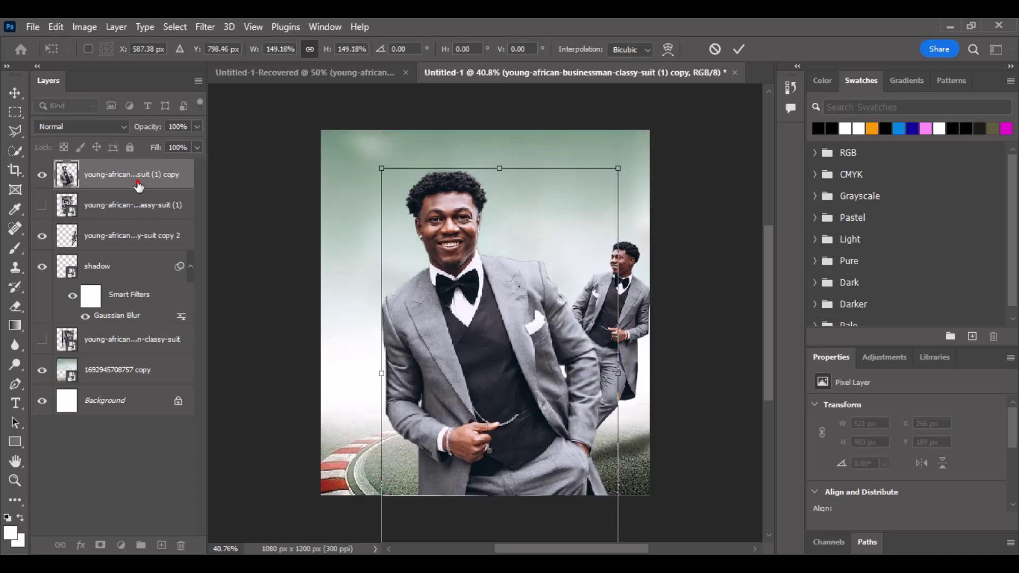
left_click_drag(139, 184, 141, 244)
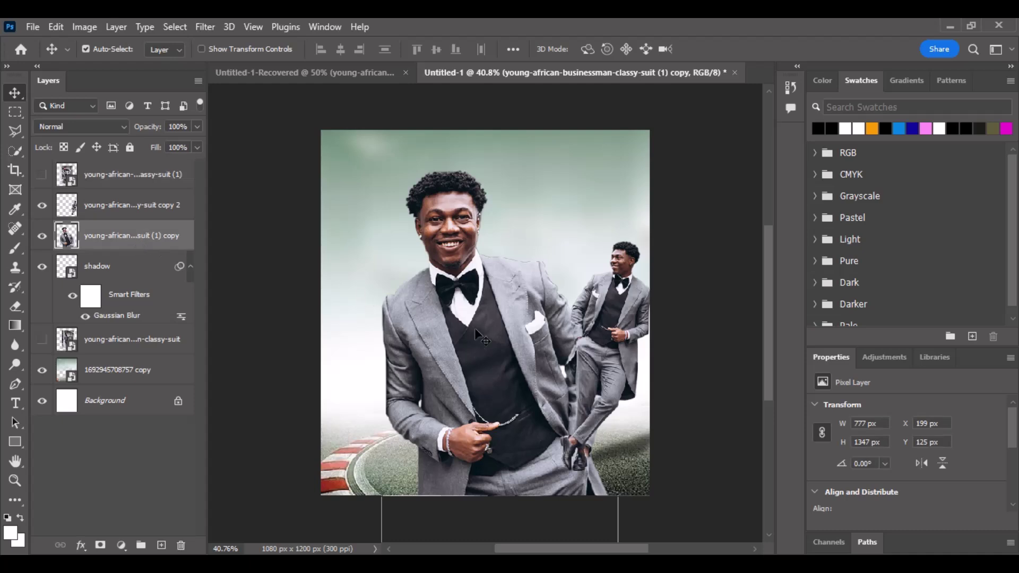
left_click_drag(474, 328, 488, 308)
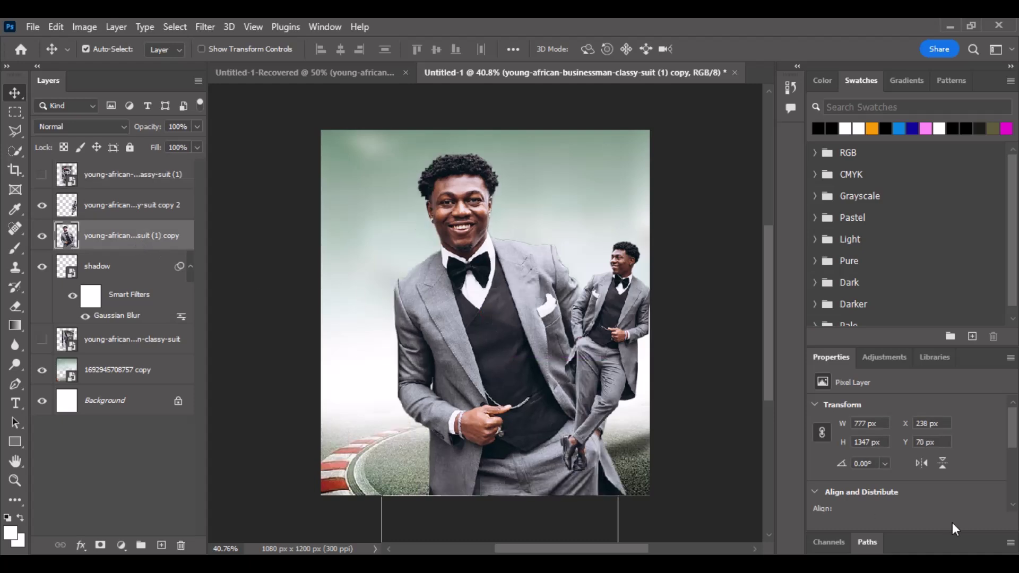
left_click(921, 465)
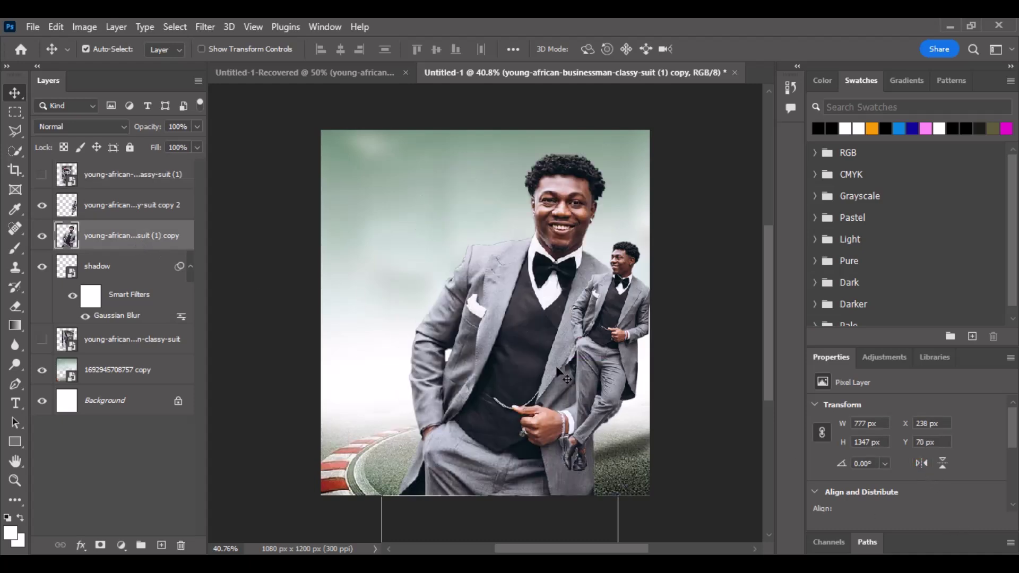
left_click_drag(508, 355, 477, 361)
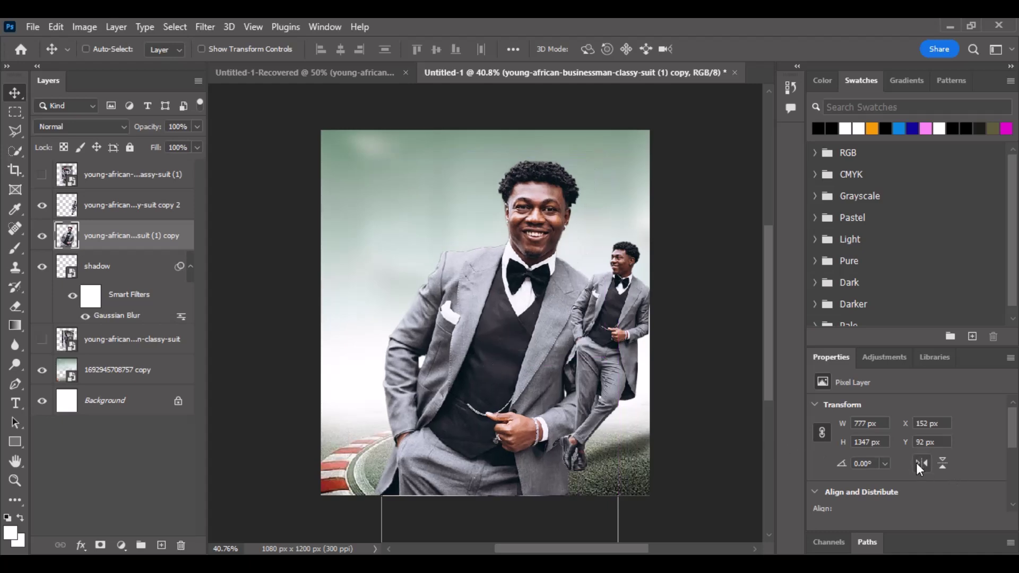
Rotate the large man counter-clockwise, shrink him to about 80% and raise him higher.
key("ctrl+t")
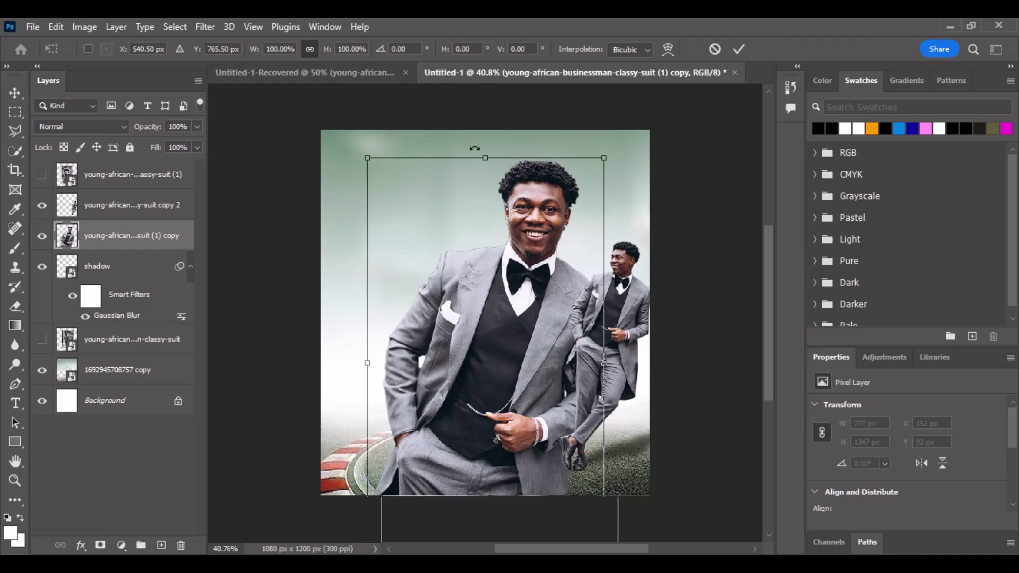
left_click_drag(475, 148, 441, 158)
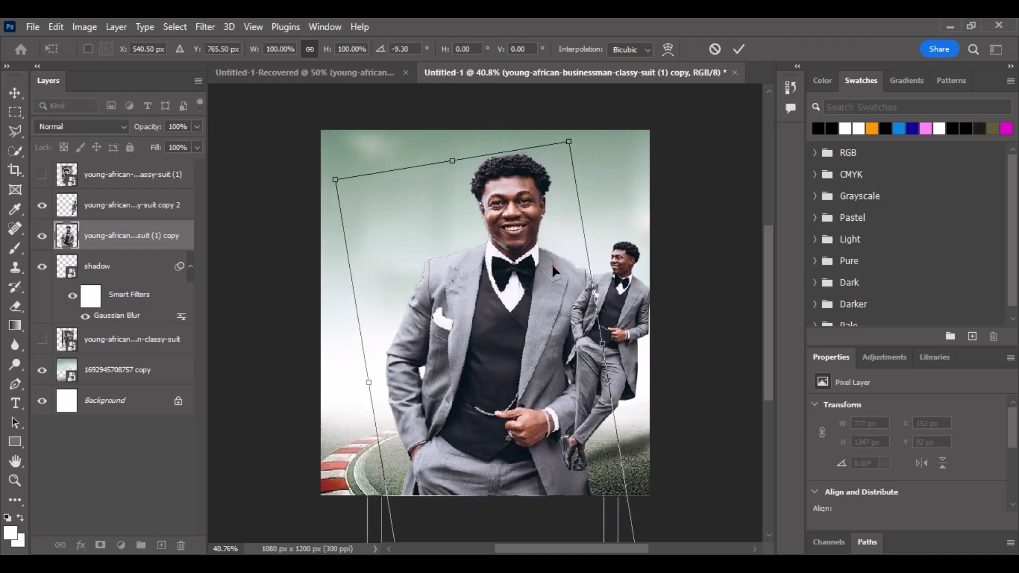
left_click_drag(553, 271, 543, 236)
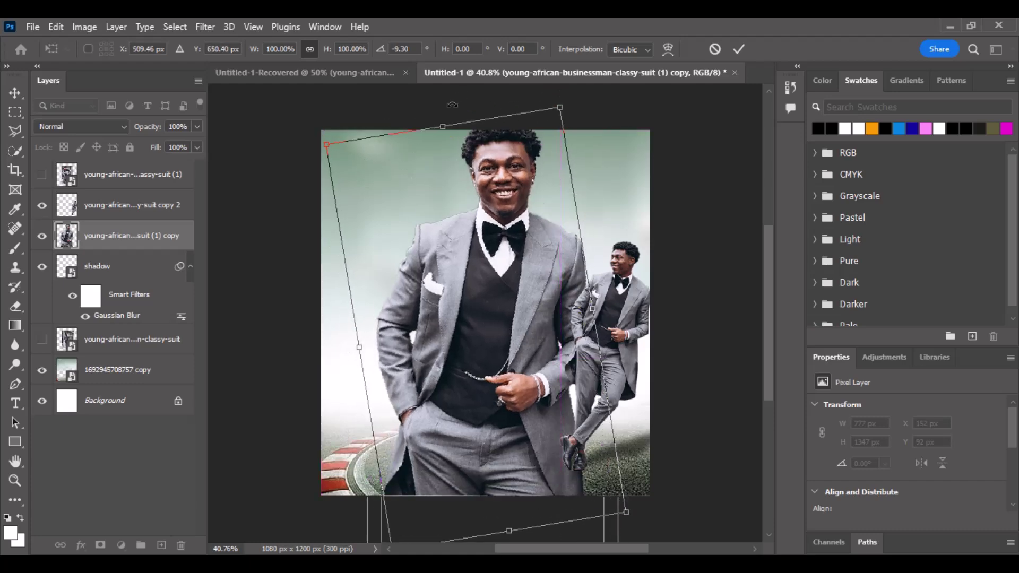
left_click_drag(444, 121, 455, 136)
left_click_drag(463, 225, 466, 191)
left_click_drag(456, 136, 460, 165)
left_click_drag(493, 226, 493, 202)
key("Return")
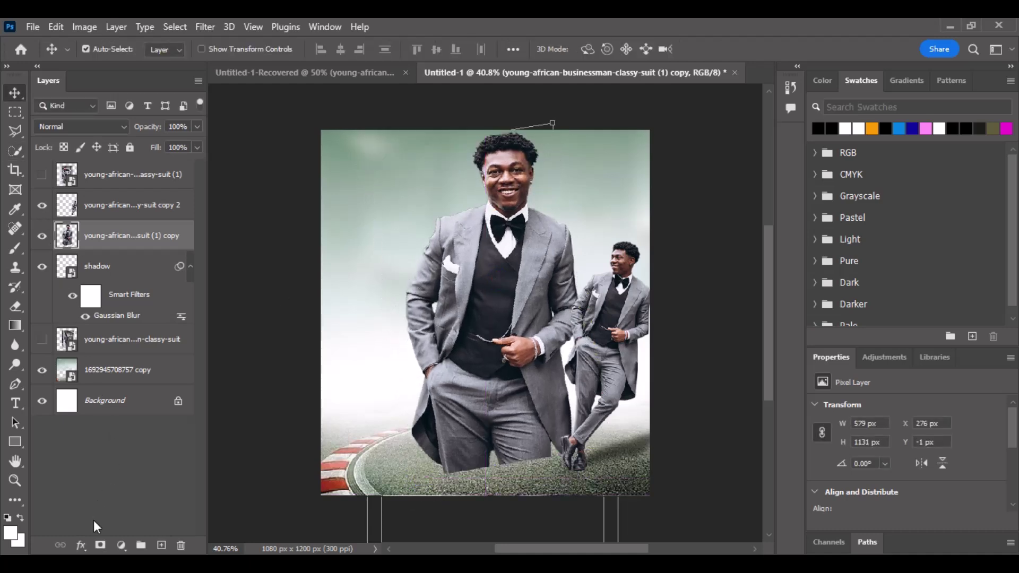
Add a layer mask, brush the man's lower body into the white mist and move him lower.
left_click(100, 545)
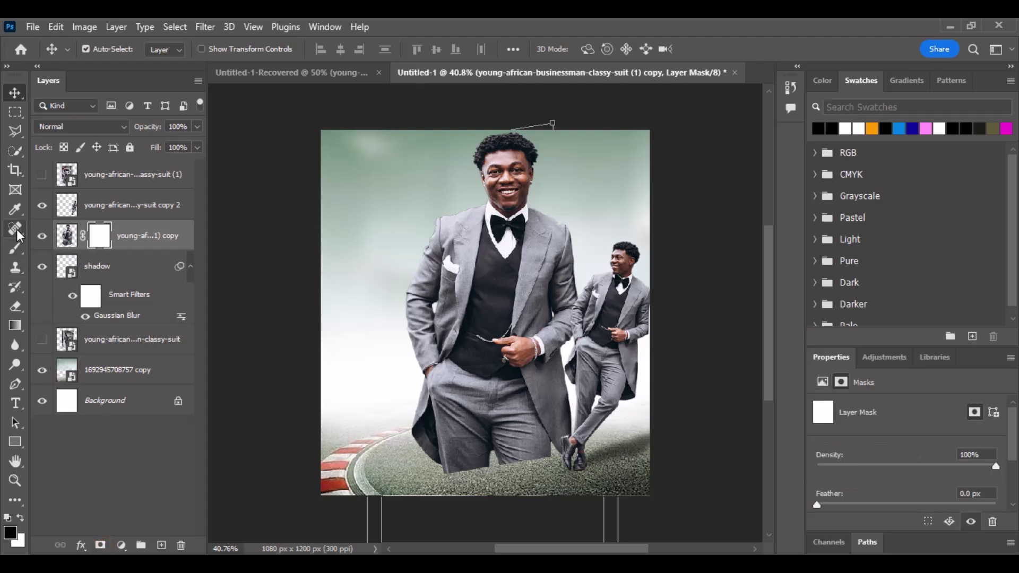
left_click(15, 248)
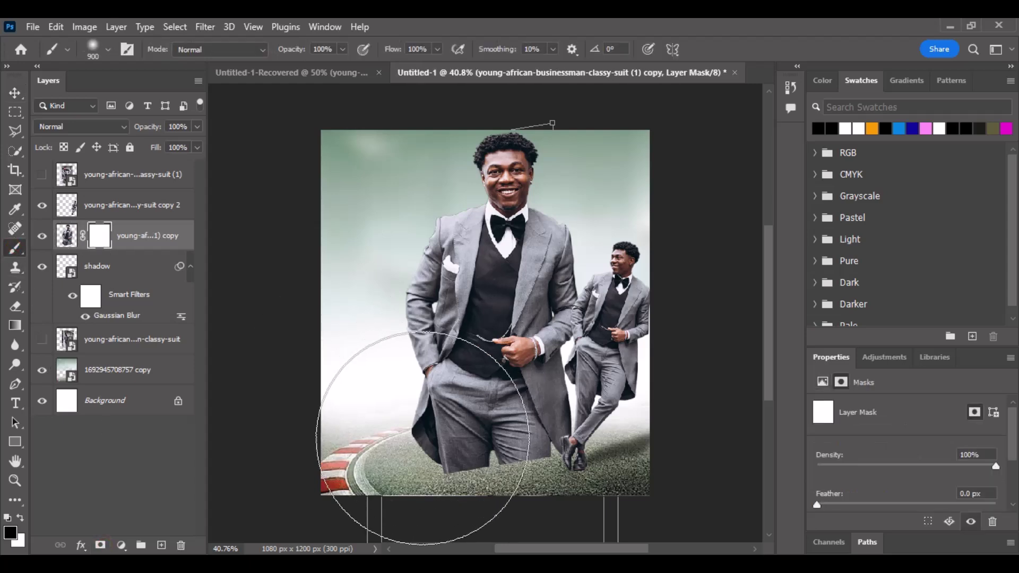
mouse_move(423, 437)
left_mouse_down()
mouse_move(580, 455)
mouse_move(546, 511)
mouse_move(558, 444)
left_mouse_up()
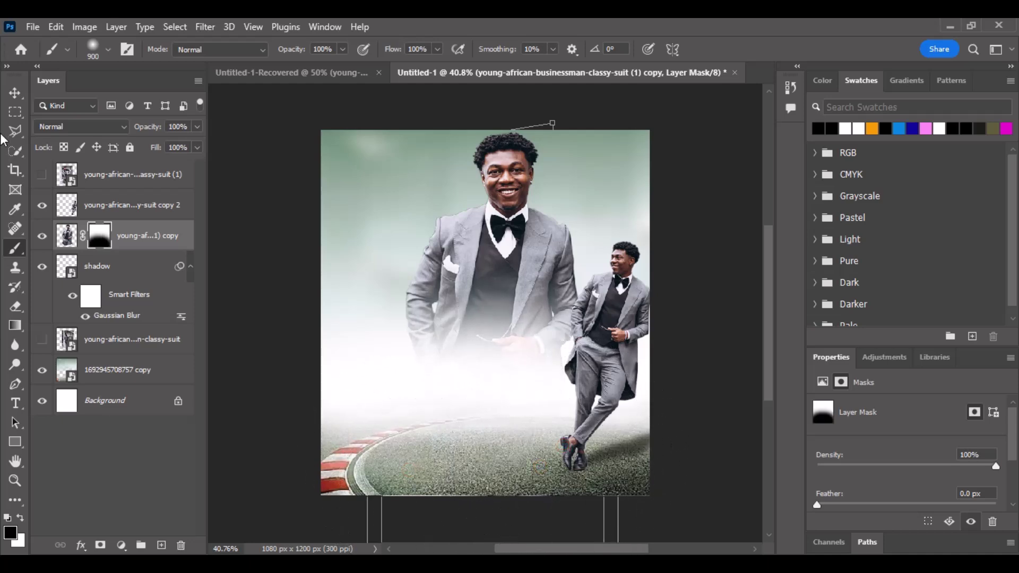
left_click(15, 92)
left_click_drag(524, 262, 527, 288)
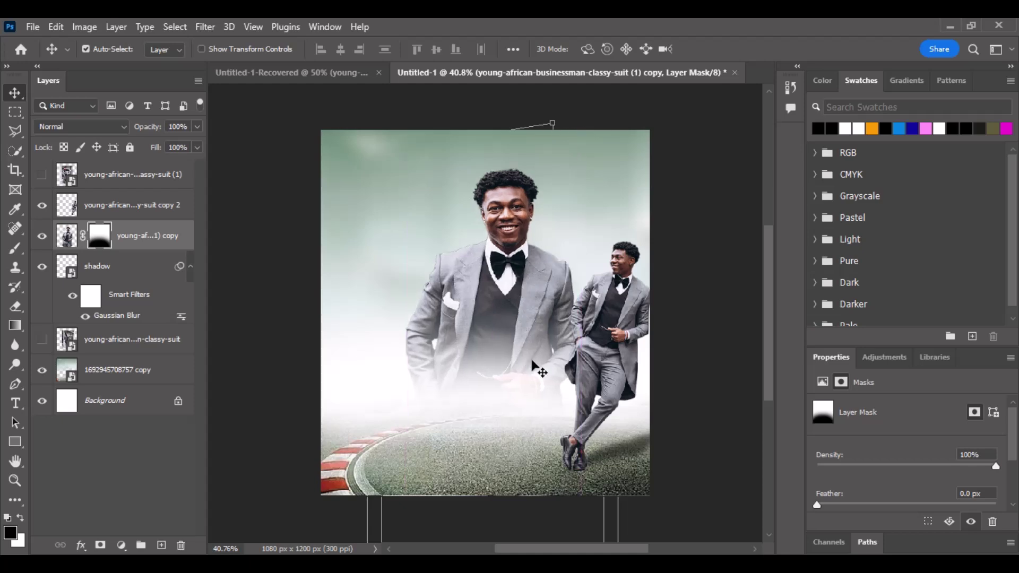
left_click_drag(520, 342, 522, 359)
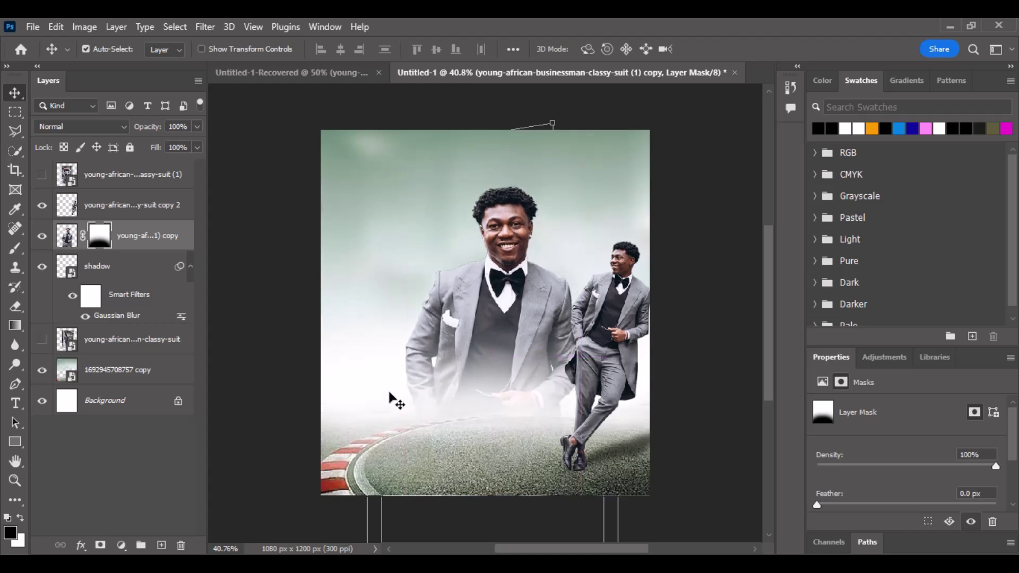
Paint more of the man's lower part away on the mask to deepen the fade.
left_click(14, 248)
mouse_move(437, 459)
left_mouse_down()
mouse_move(526, 502)
mouse_move(632, 516)
mouse_move(617, 487)
mouse_move(488, 491)
mouse_move(355, 455)
mouse_move(481, 516)
mouse_move(502, 494)
mouse_move(424, 531)
mouse_move(507, 531)
left_mouse_up()
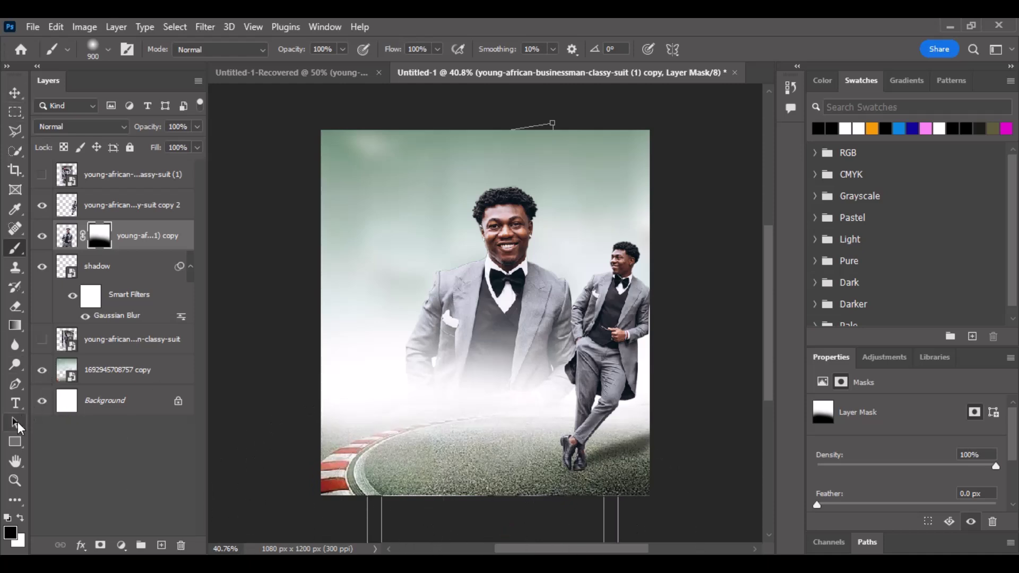
left_click(21, 517)
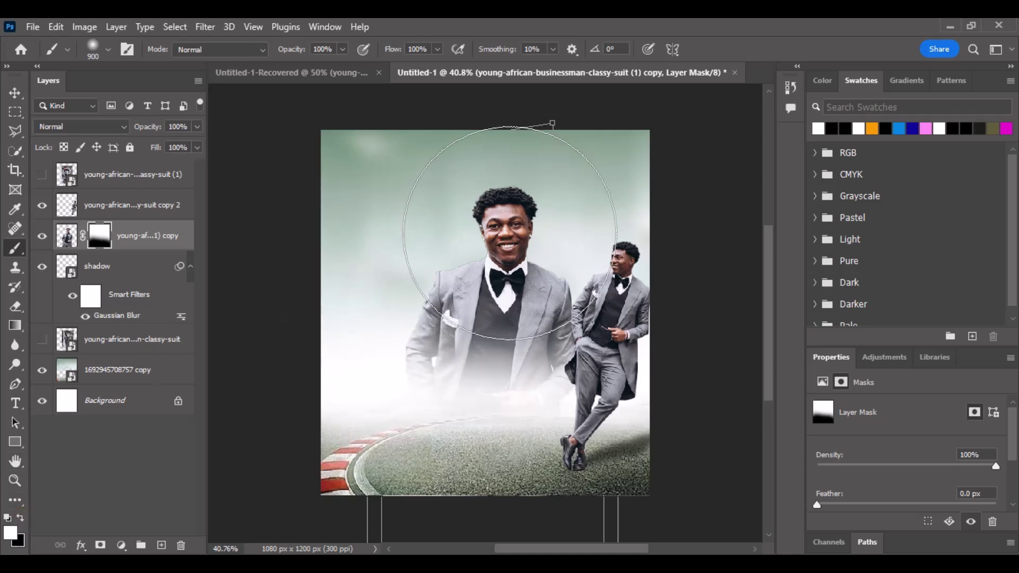
Nudge the large man slightly left with three arrow-key taps.
left_click(15, 94)
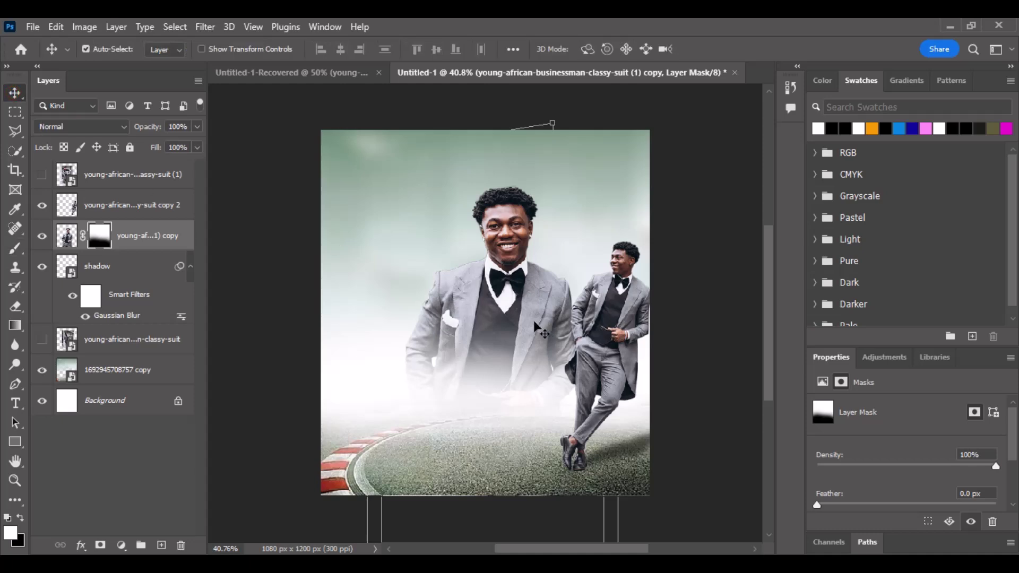
key("Left")
key("Left")
key("Left")
key("Left")
key("Left")
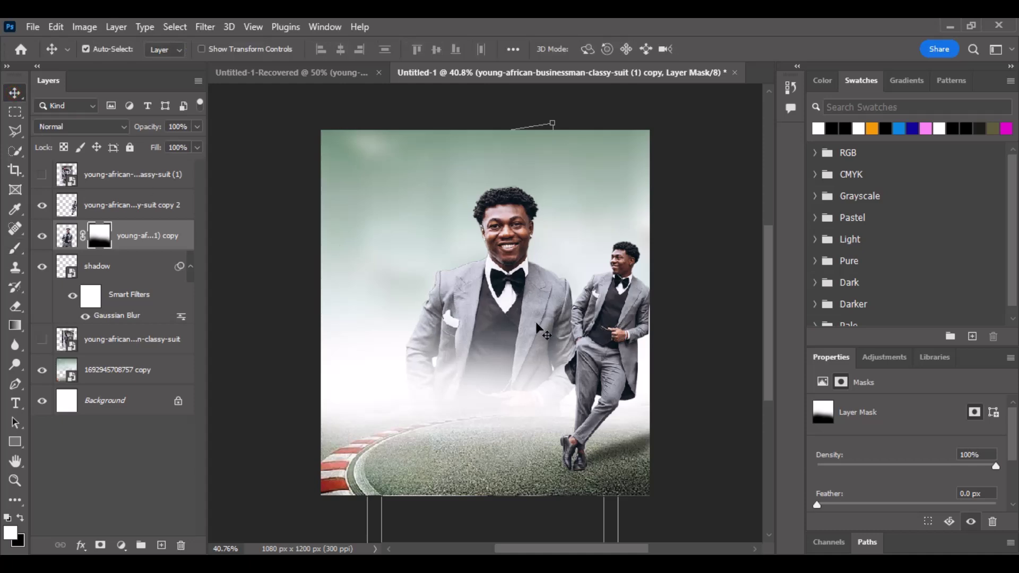
key("Left")
key("Left")
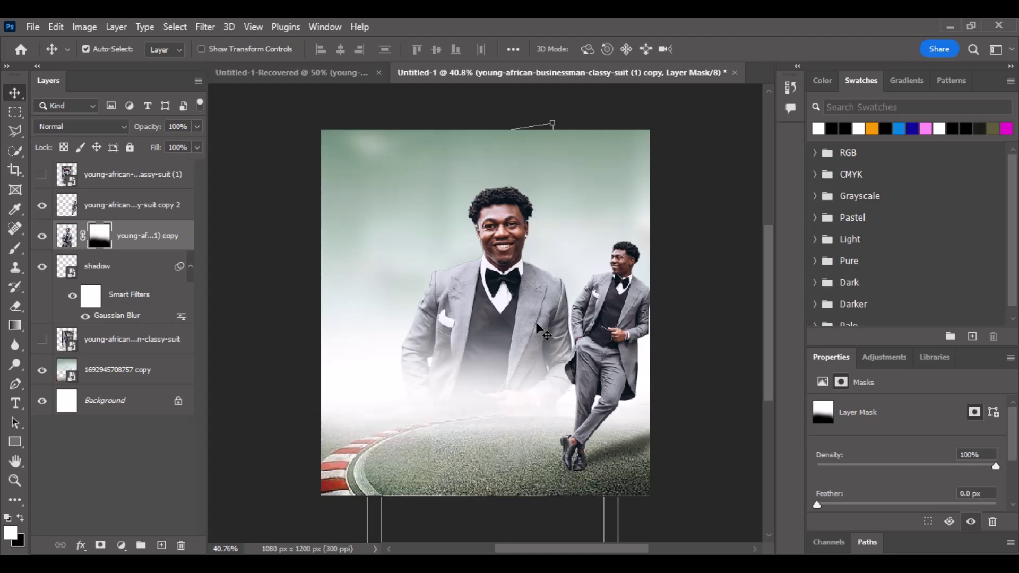
key("Left")
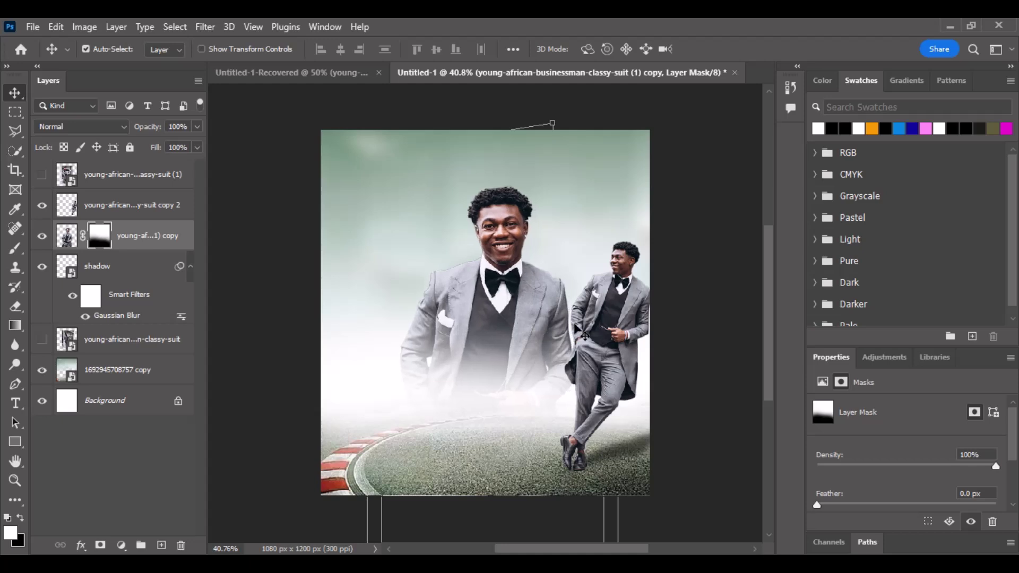
scroll(547, 294, "down", 2)
scroll(521, 264, "up", 2)
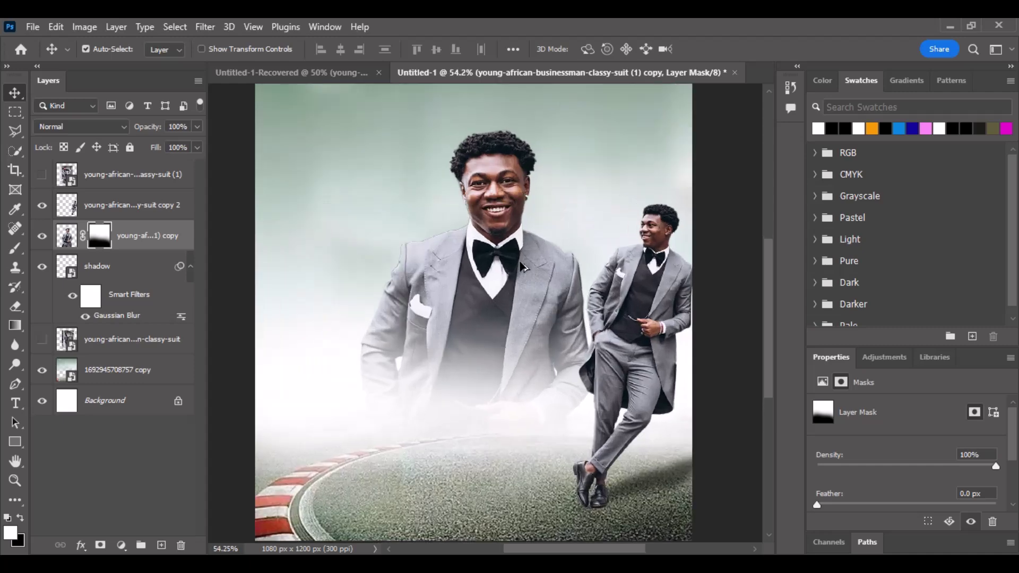
scroll(523, 267, "down", 1)
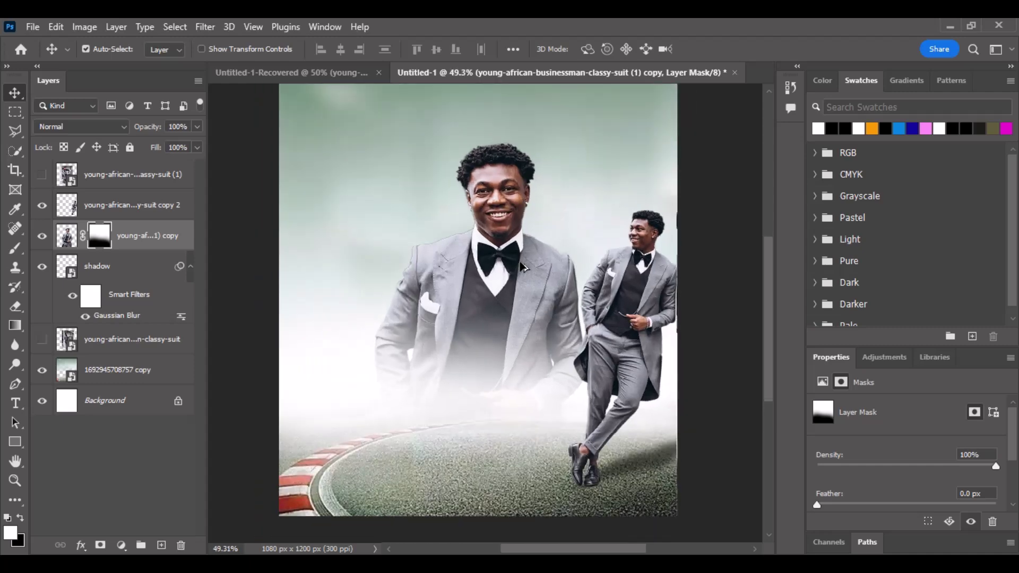
scroll(522, 267, "up", 1)
scroll(607, 320, "up", 3)
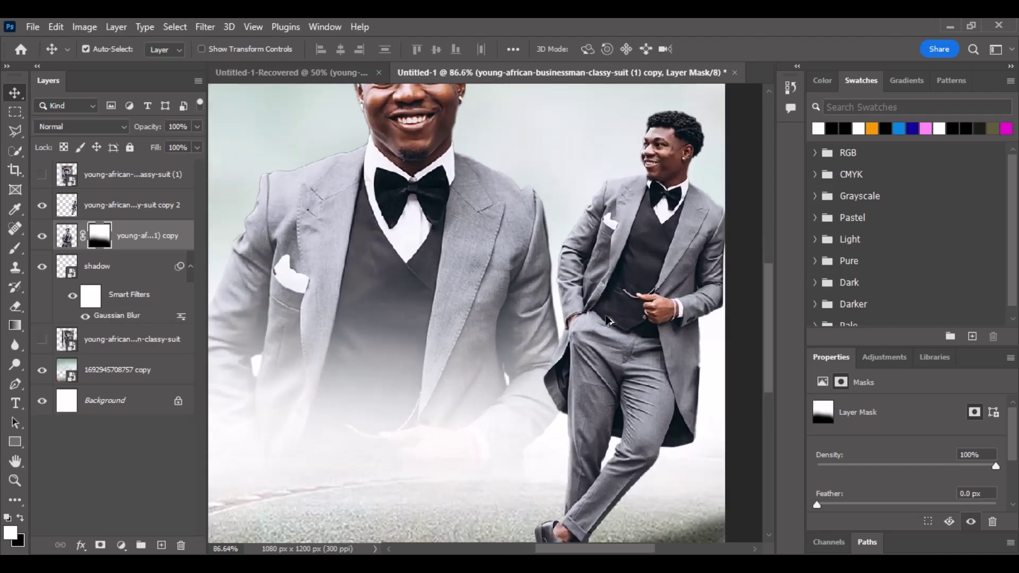
scroll(607, 320, "down", 3)
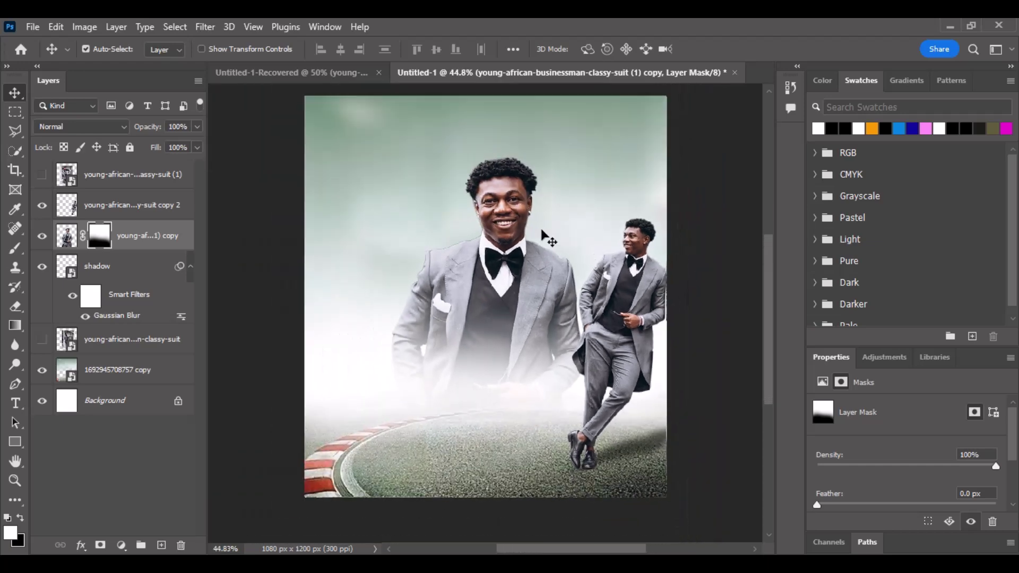
scroll(540, 231, "up", 1)
scroll(540, 230, "up", 1)
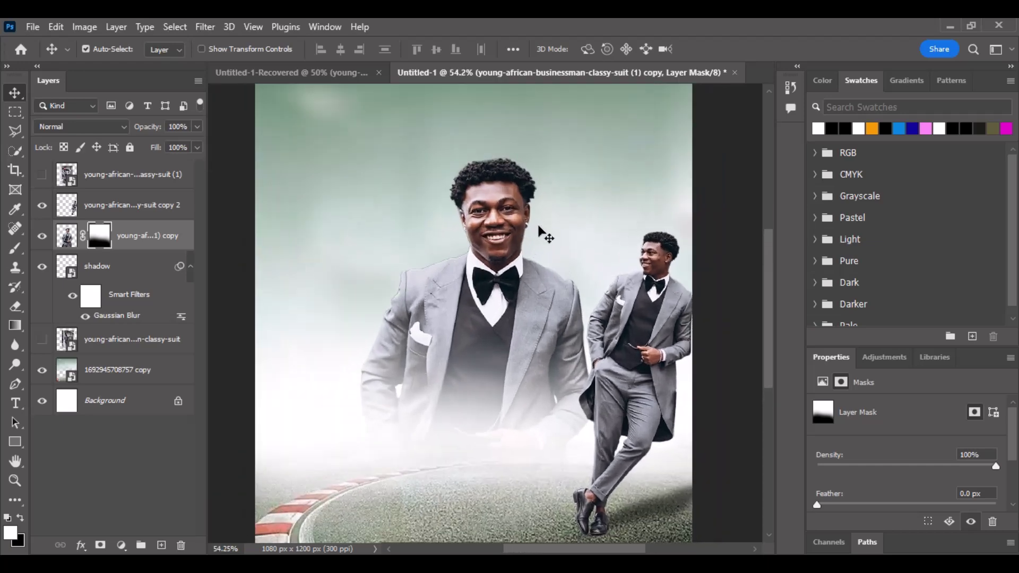
Raise the racetrack background's contrast to 56 with a Brightness/Contrast adjustment.
left_click(336, 200)
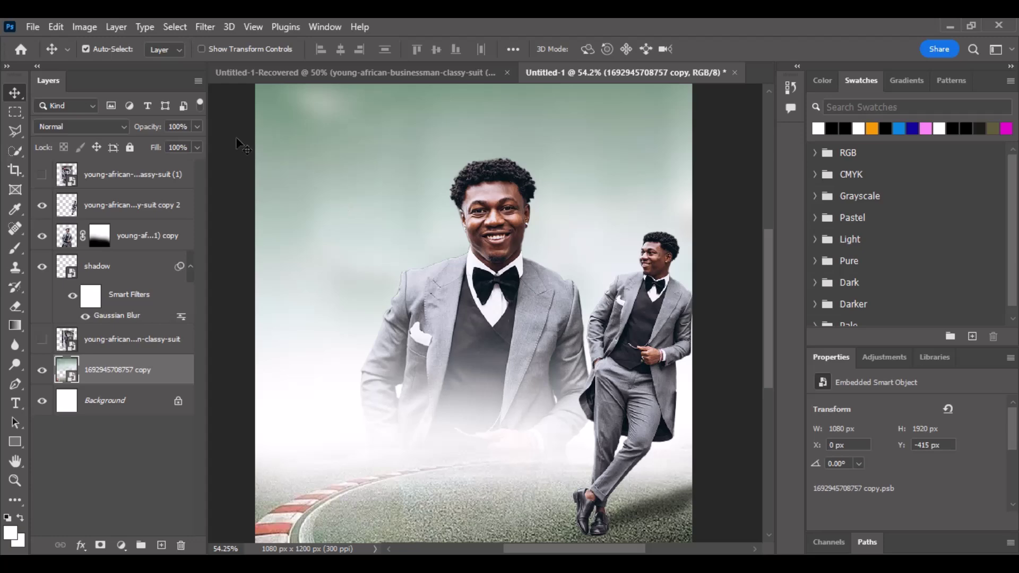
left_click(205, 27)
left_click(186, 42)
left_click(85, 26)
mouse_move(91, 61)
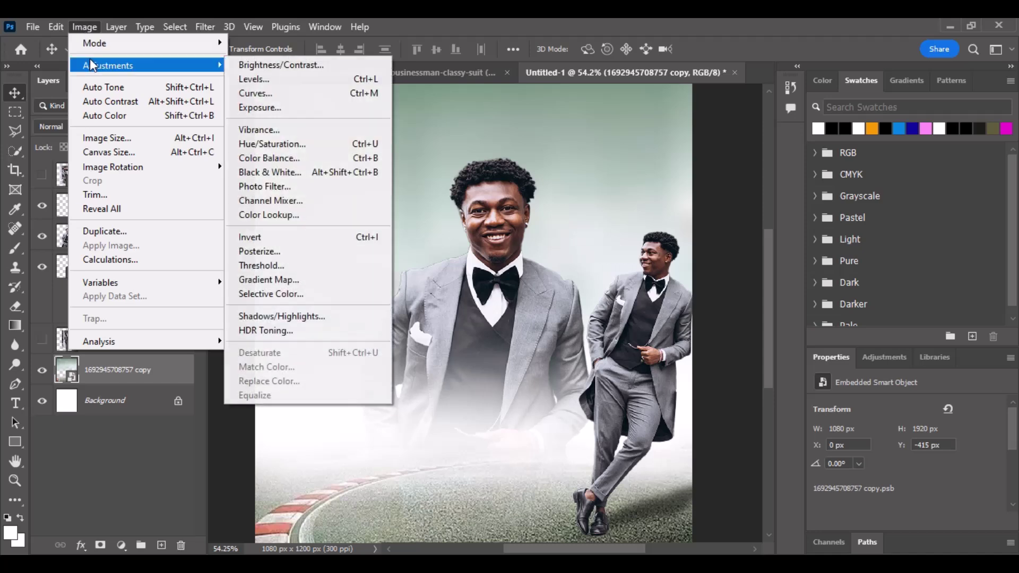
left_click(272, 66)
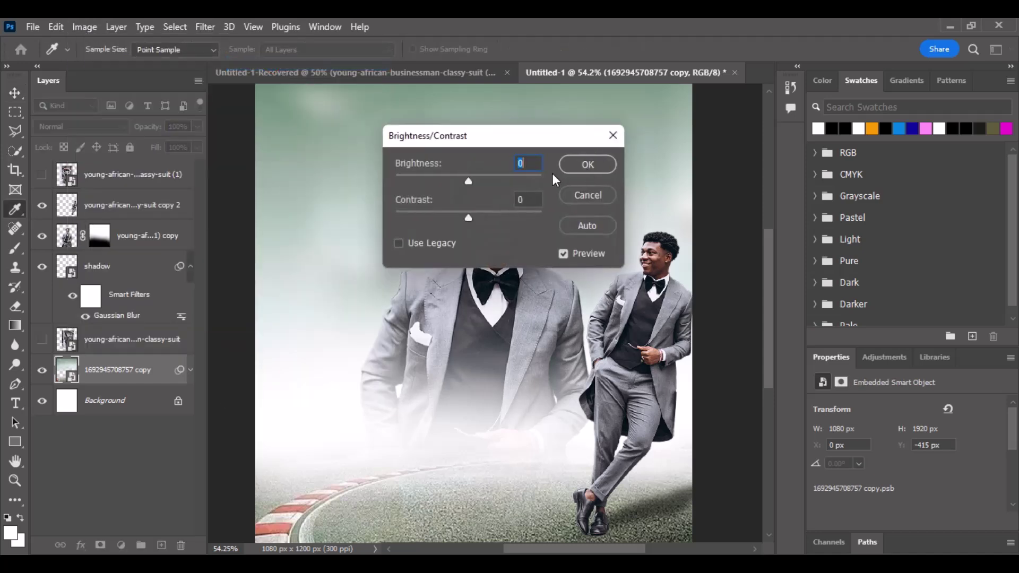
left_click_drag(470, 219, 509, 219)
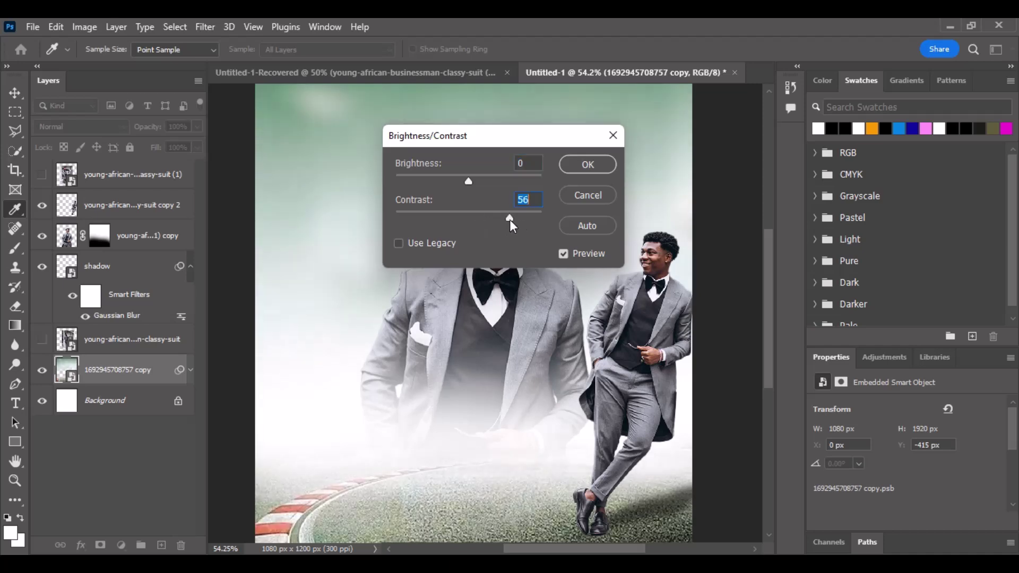
left_click(588, 168)
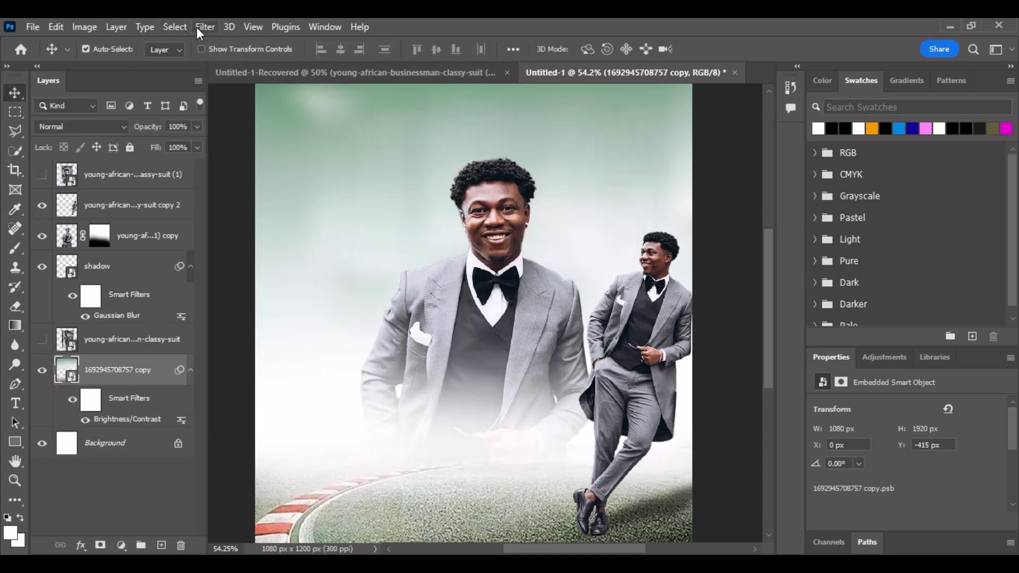
left_click(91, 27)
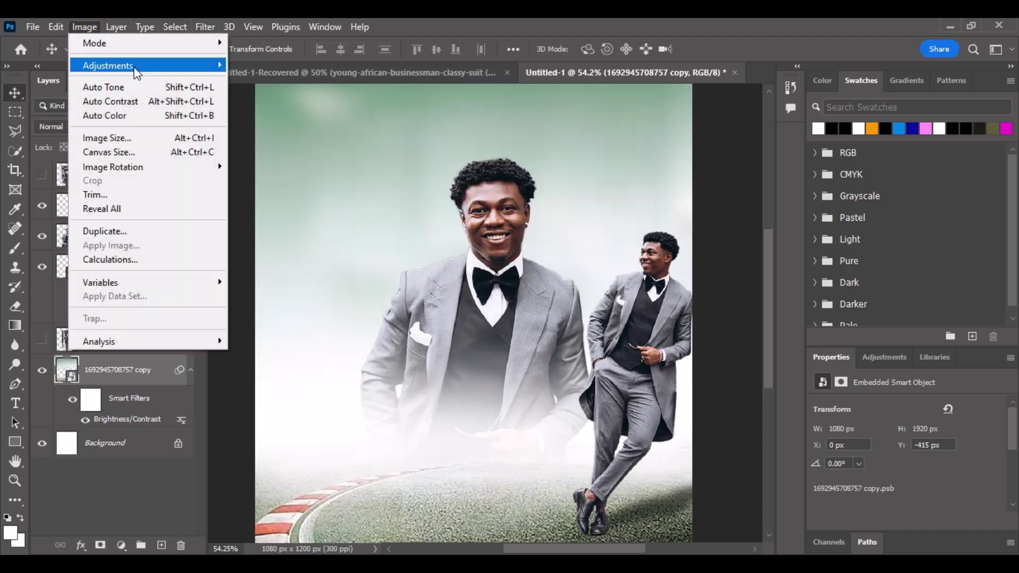
Apply an Exposure adjustment of -0.18 to the racetrack background.
mouse_move(156, 69)
left_click(297, 107)
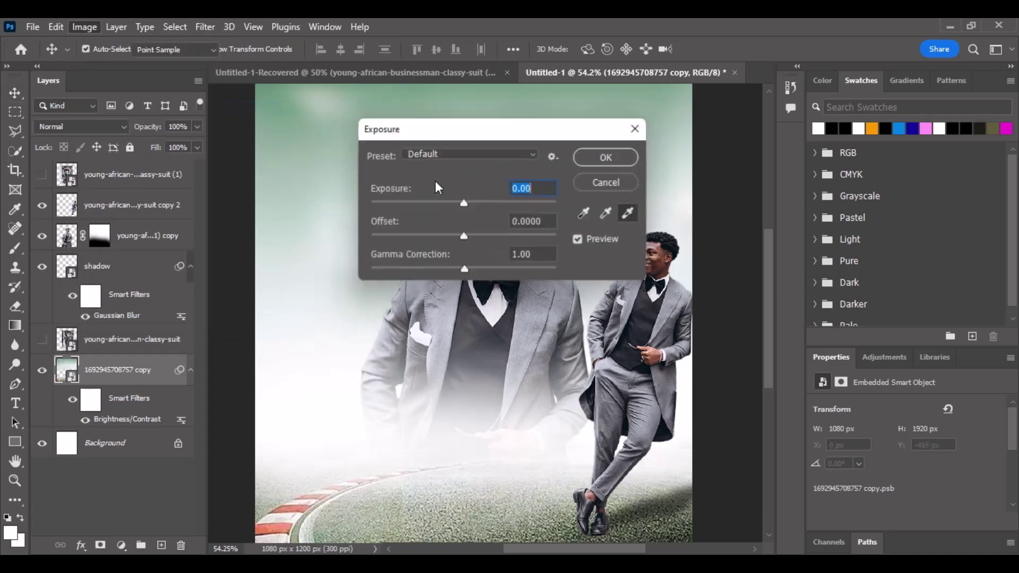
left_click_drag(464, 206, 459, 205)
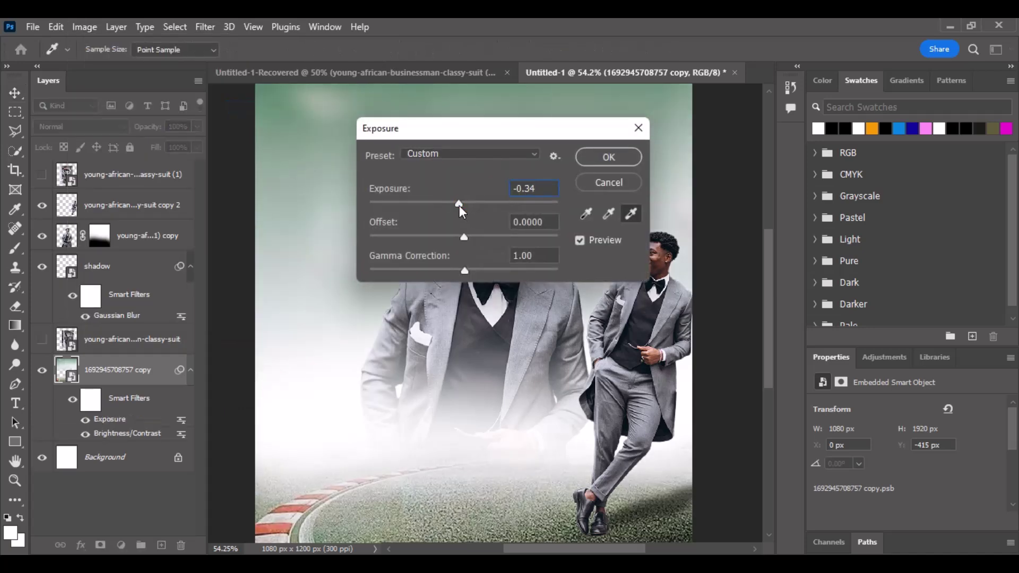
left_click_drag(460, 206, 461, 204)
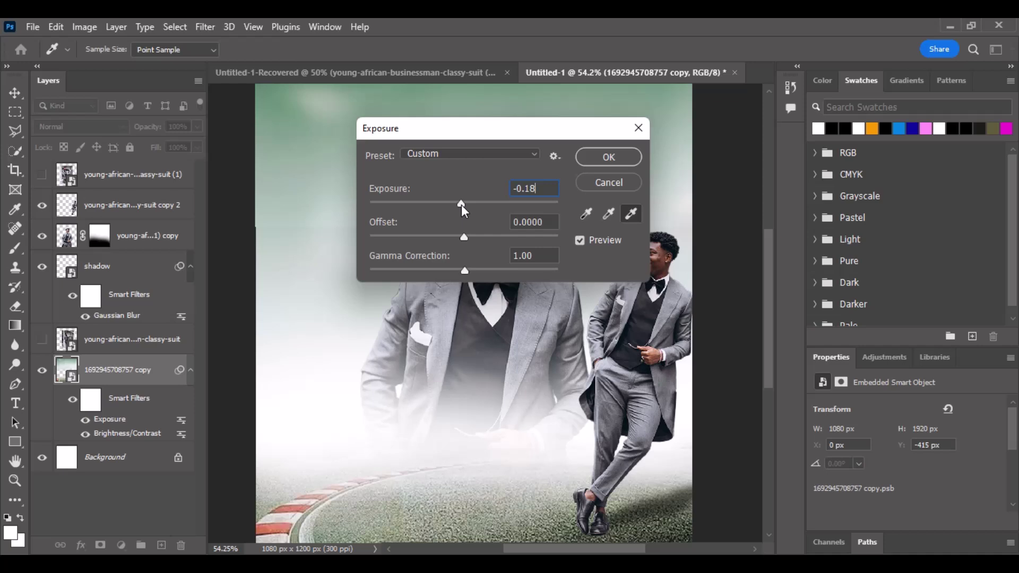
left_click(616, 157)
Add a Hue/Saturation filter to the racetrack with Saturation +3 and Lightness -8.
left_click(83, 26)
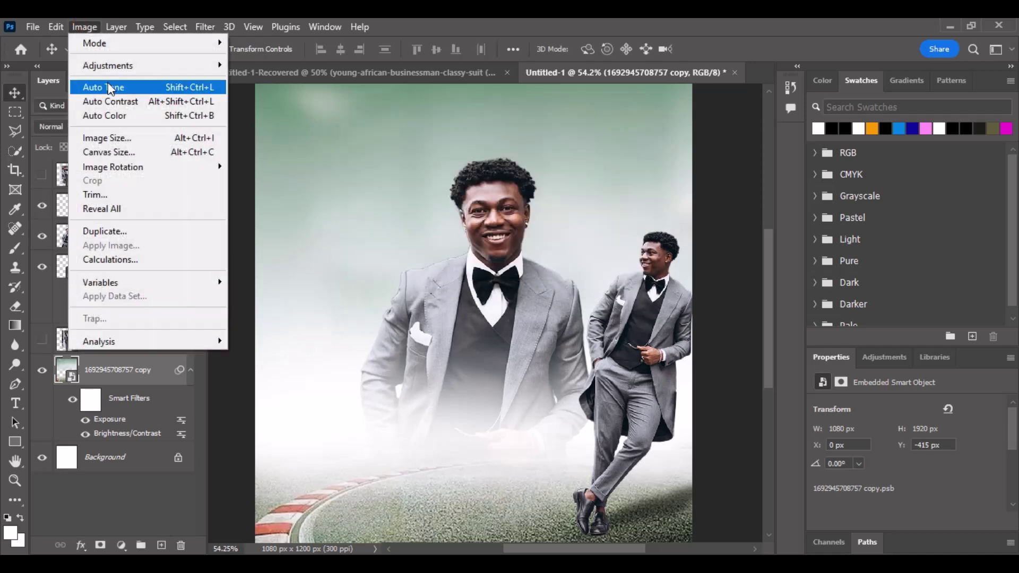
mouse_move(145, 69)
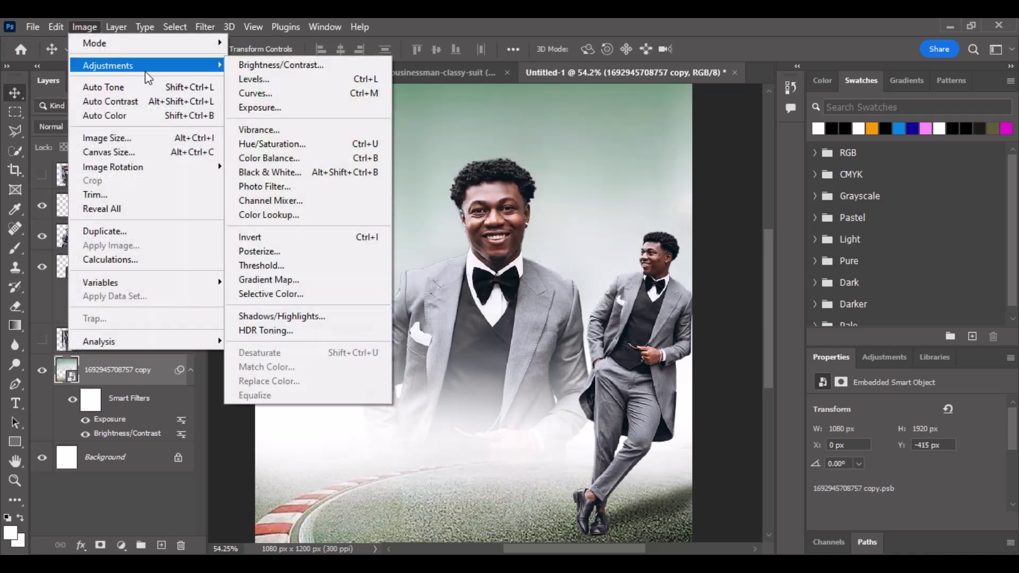
left_click(303, 144)
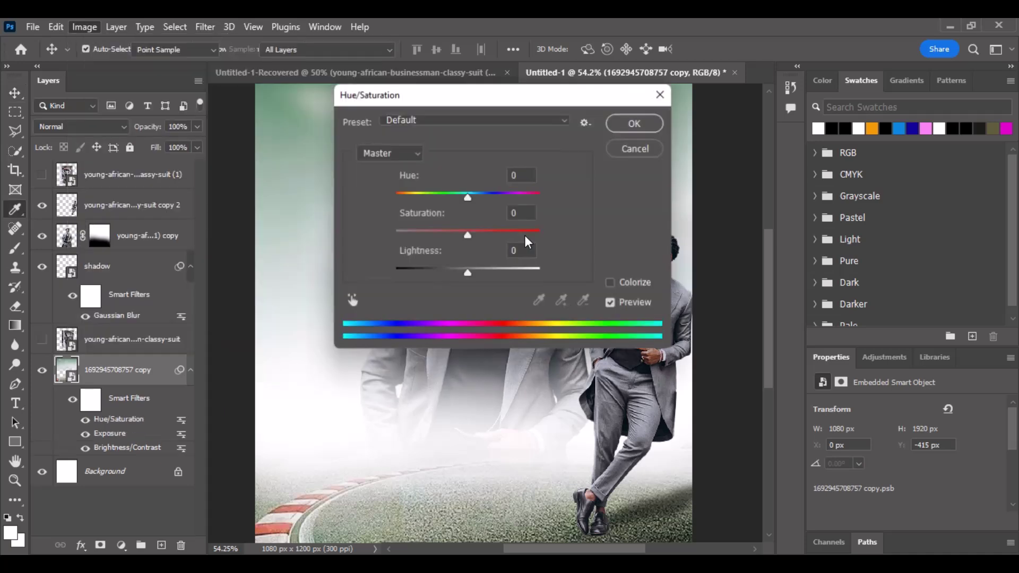
mouse_move(464, 236)
left_mouse_down()
mouse_move(488, 236)
mouse_move(470, 236)
left_mouse_up()
left_click_drag(467, 273, 463, 274)
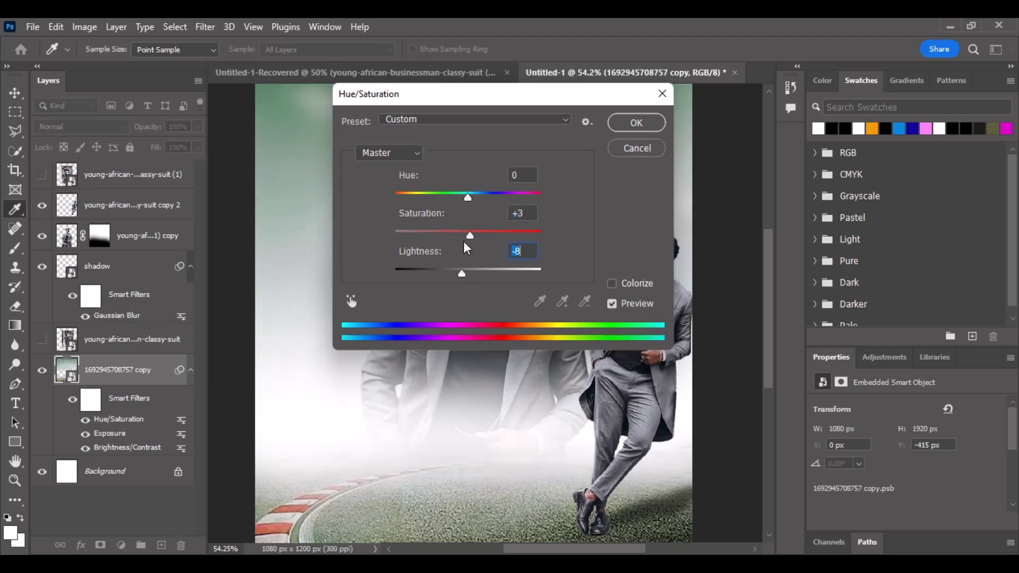
left_click(637, 121)
scroll(462, 215, "down", 1)
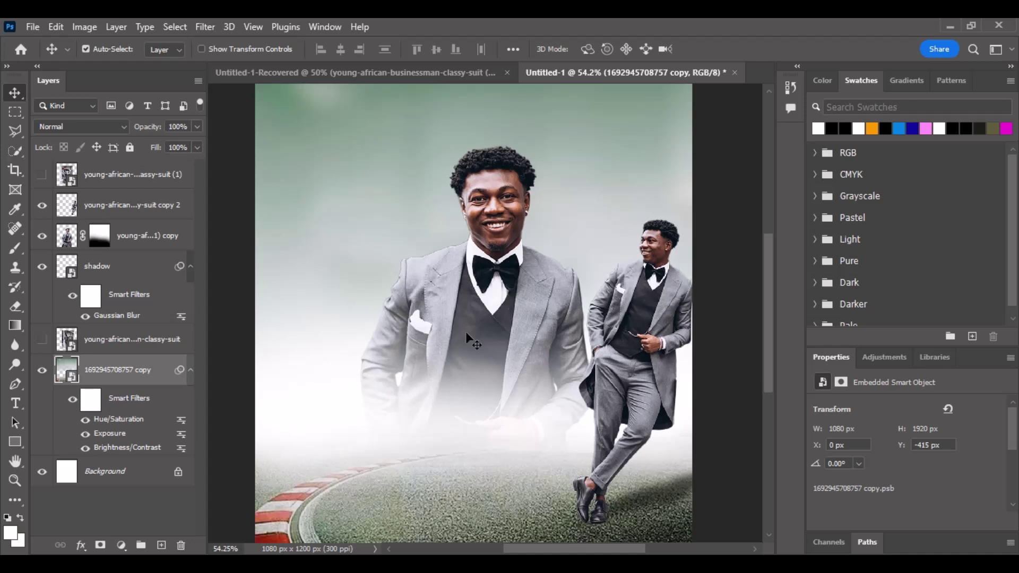
scroll(456, 342, "up", 1)
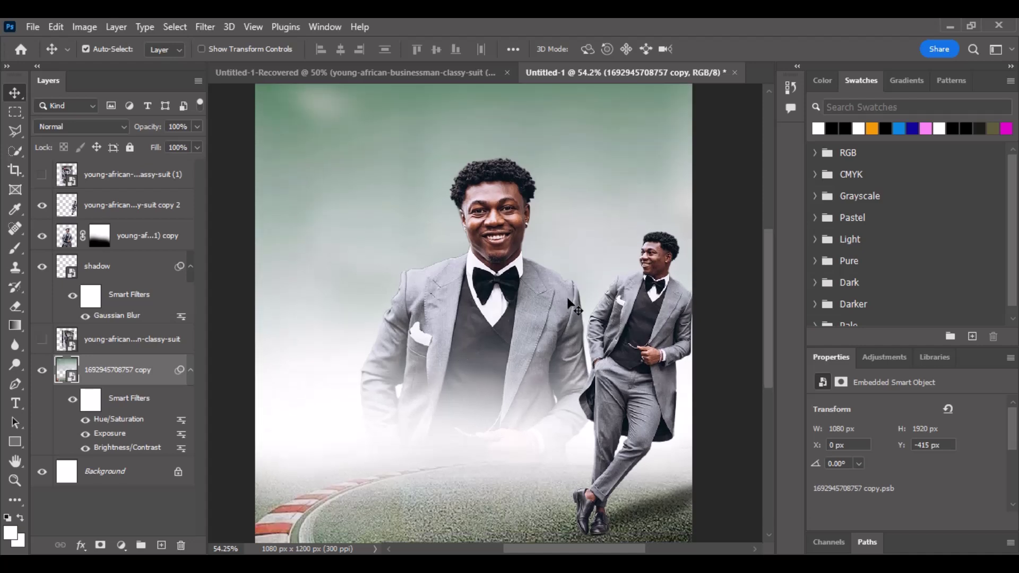
Drag the champagne bottle and glass image from the Recovered document into the poster.
left_click(347, 71)
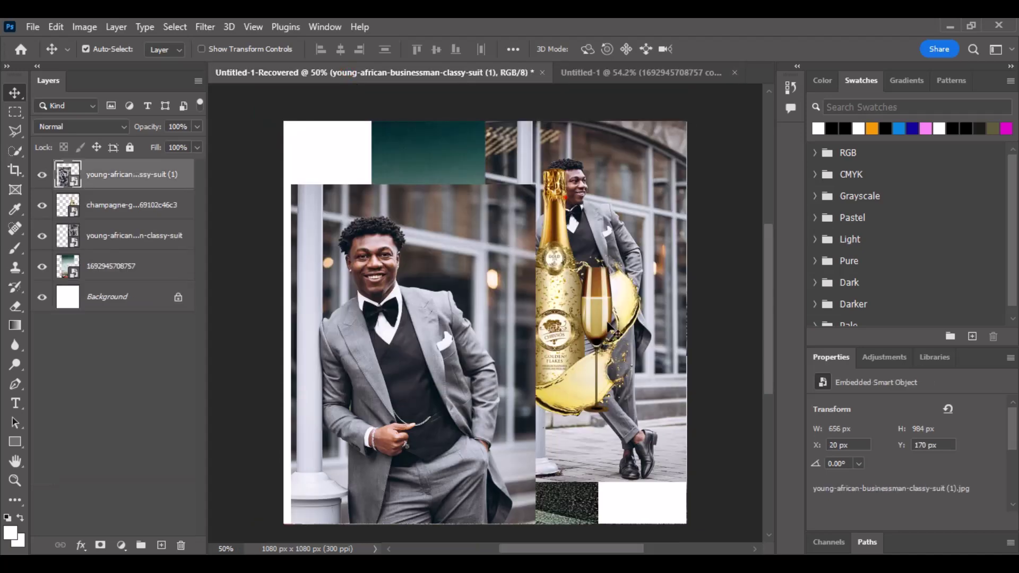
left_click_drag(600, 308, 649, 75)
left_click_drag(590, 249, 564, 264)
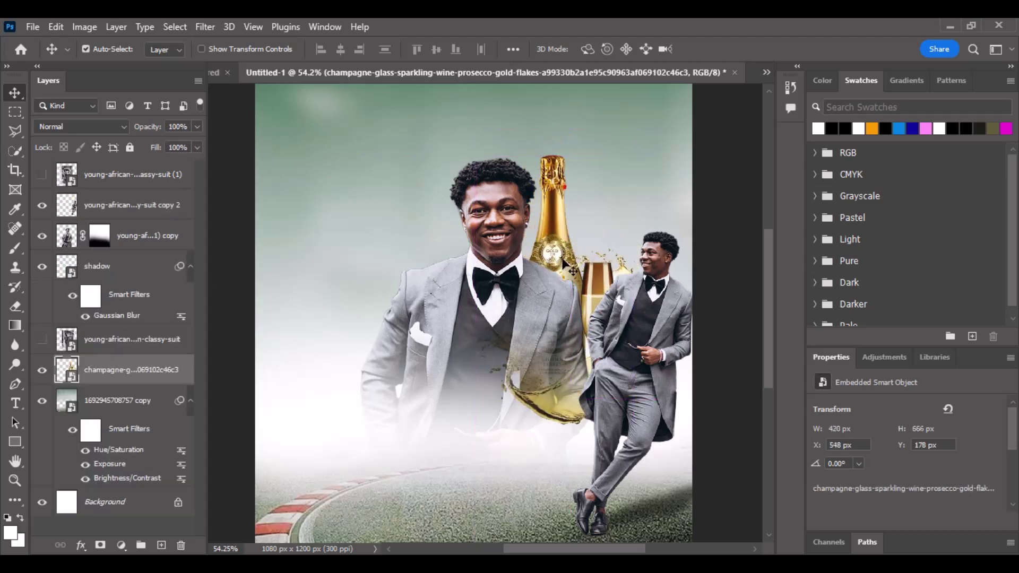
Tilt the champagne about -18.74°, shrink it to 400 × 590 px and place it left of the man.
key("ctrl+t")
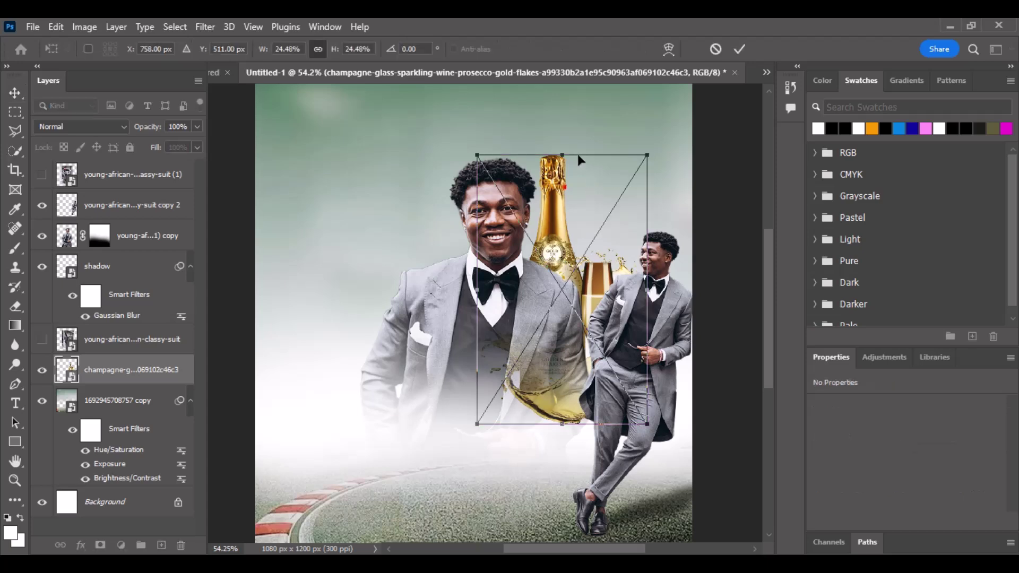
left_click_drag(577, 153, 522, 148)
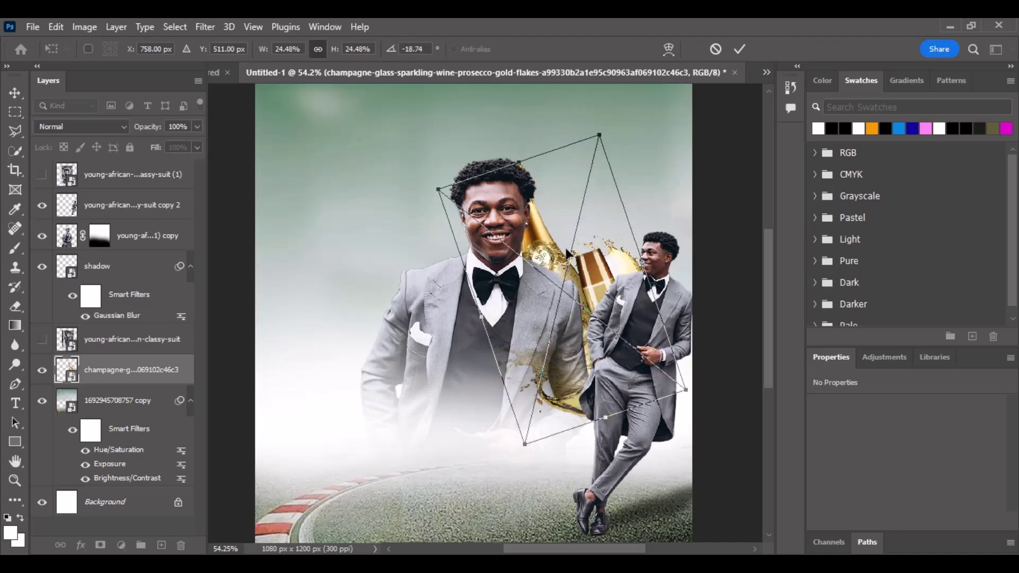
left_click_drag(567, 254, 401, 248)
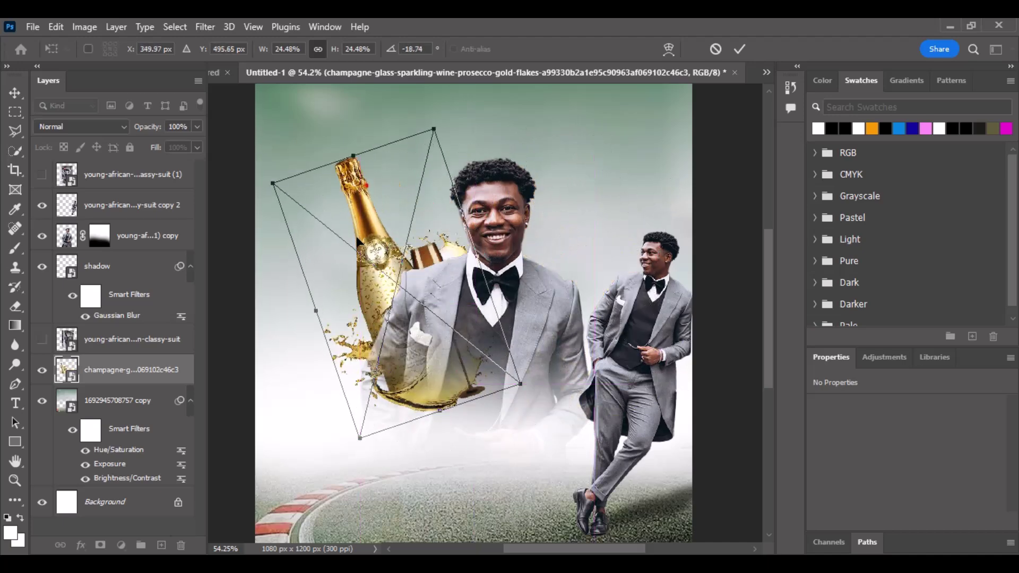
left_click_drag(273, 184, 289, 196)
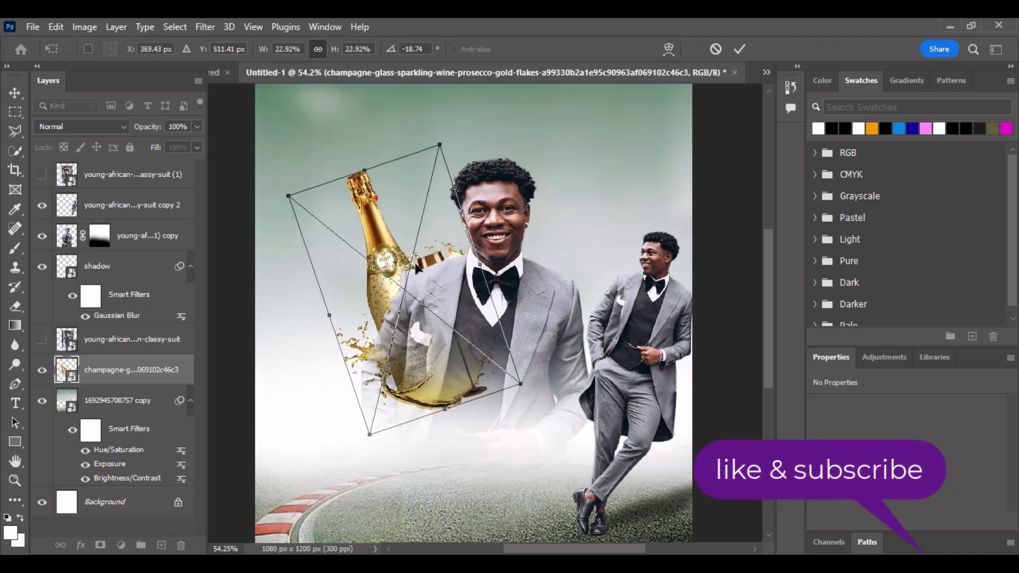
left_click_drag(420, 238, 401, 246)
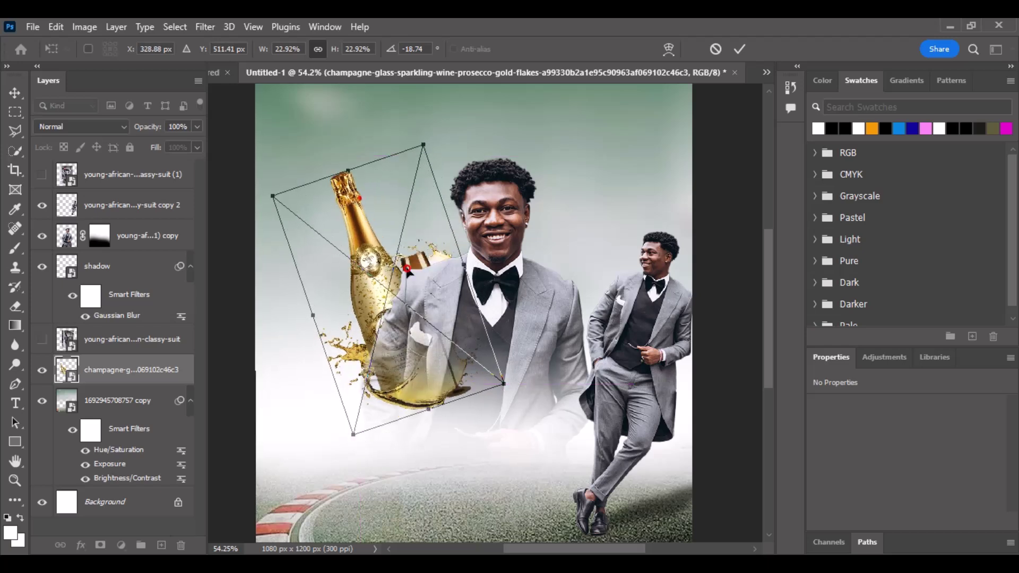
key("Return")
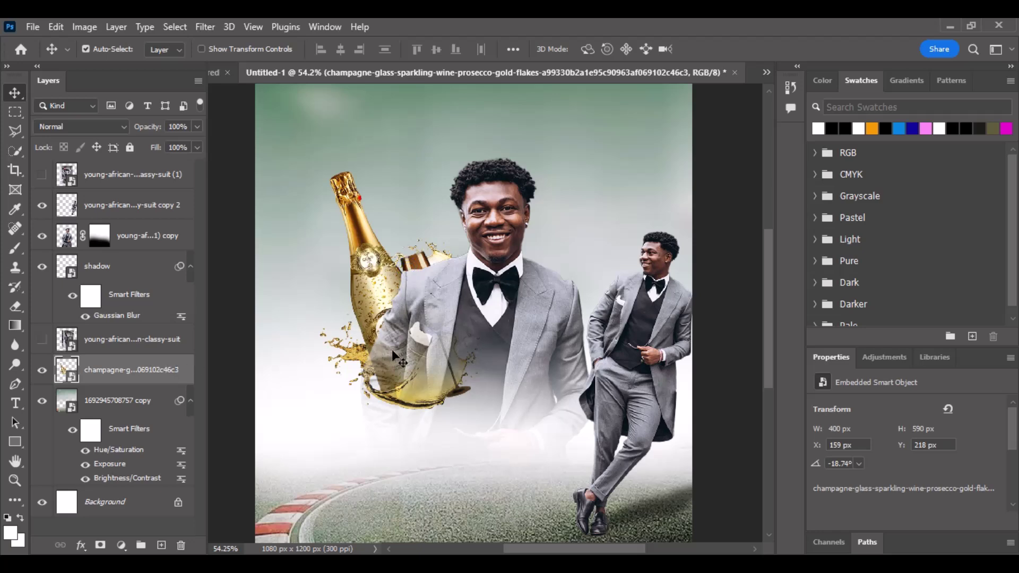
Make the champagne layer active and load the main suited man's outline as a selection.
left_click(493, 274)
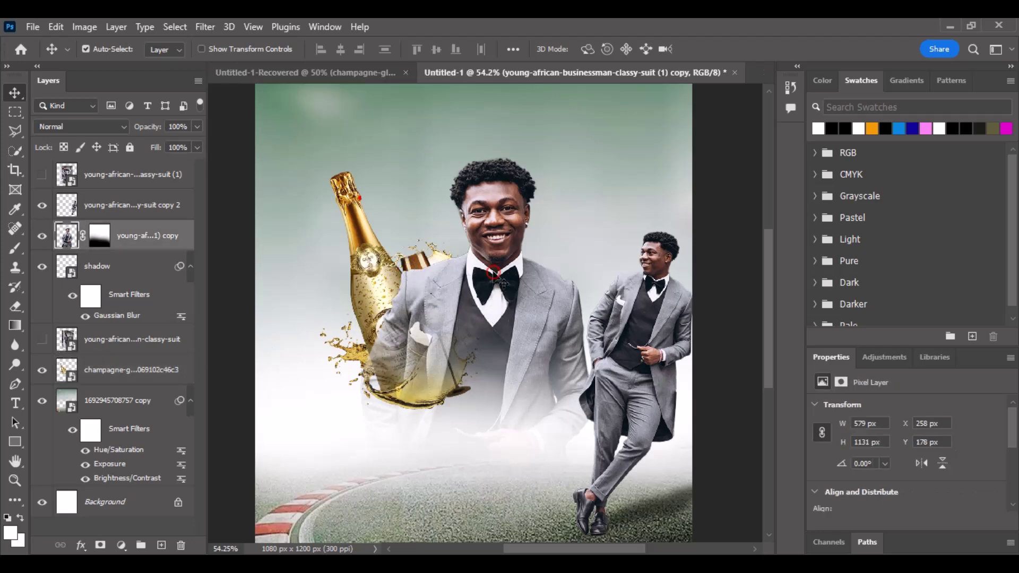
key("ctrl")
left_click(68, 371, "ctrl")
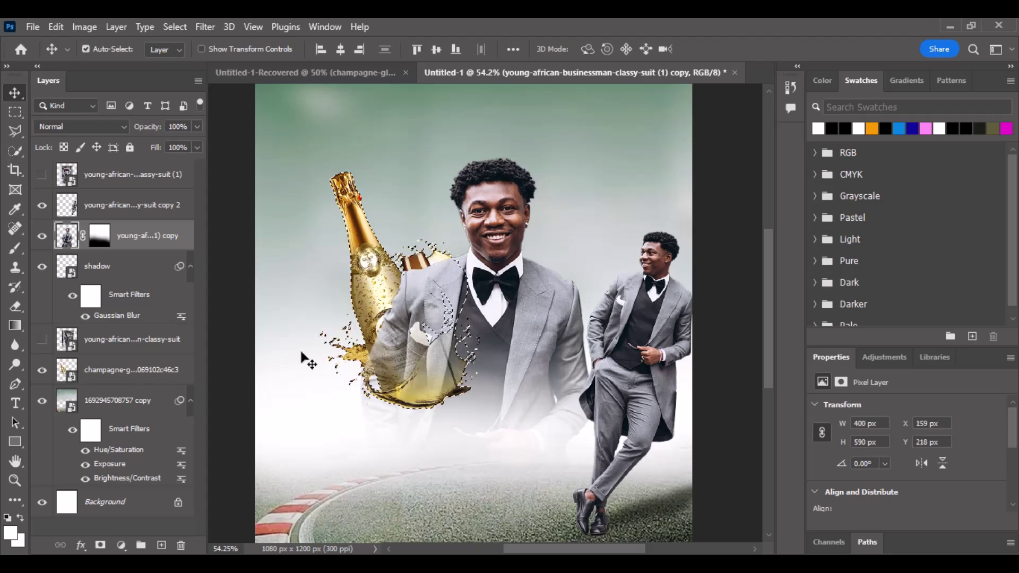
key("ctrl+d")
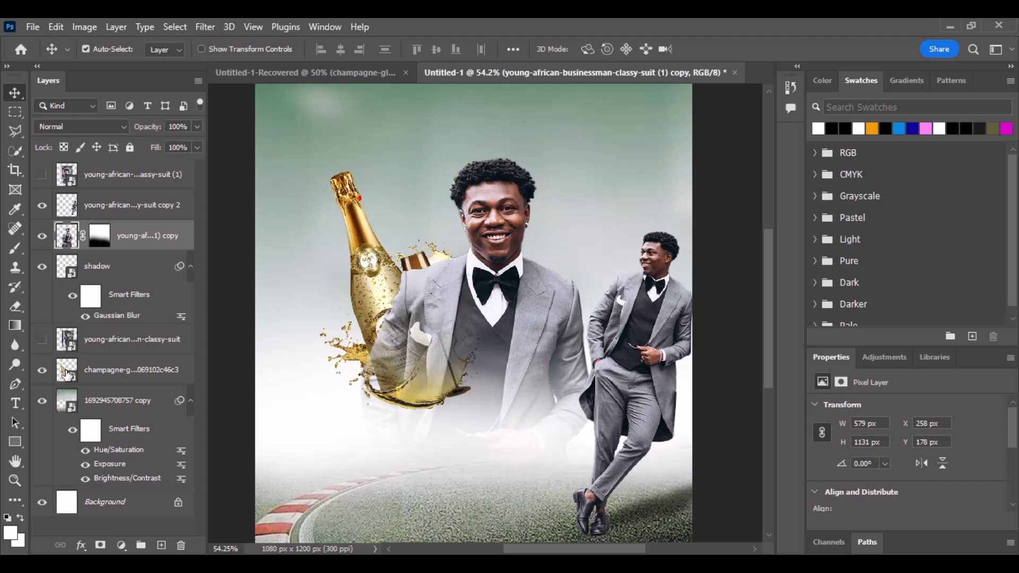
left_click(67, 374)
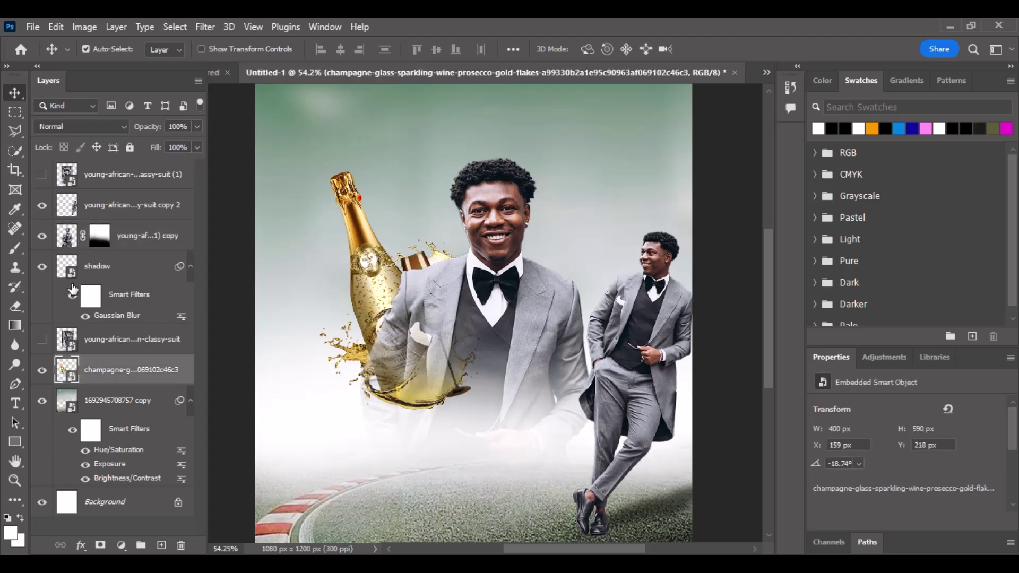
left_click(66, 242, "ctrl")
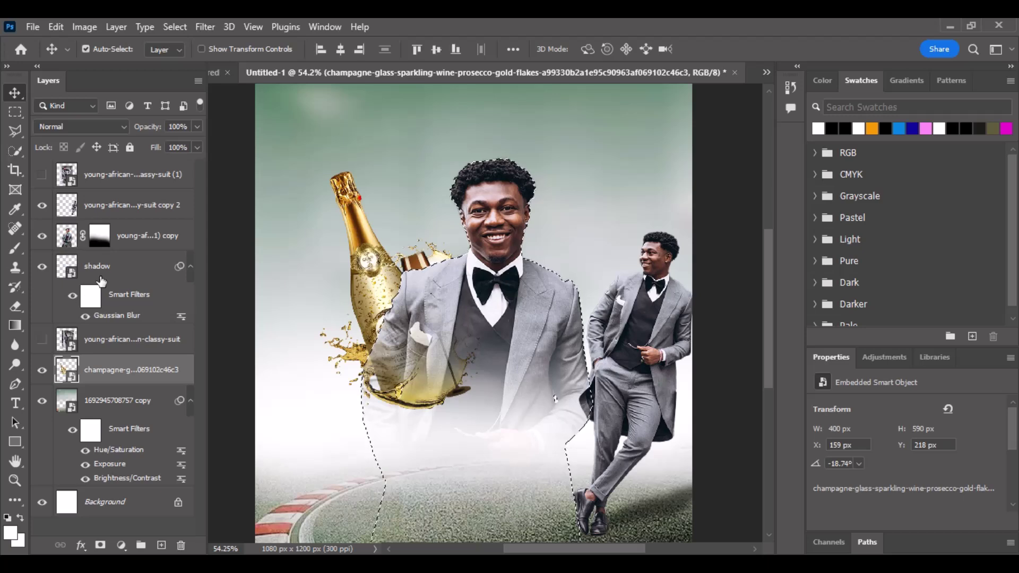
Try painting white over the champagne behind the man, then undo the stroke and the rasterizing.
left_click(16, 248)
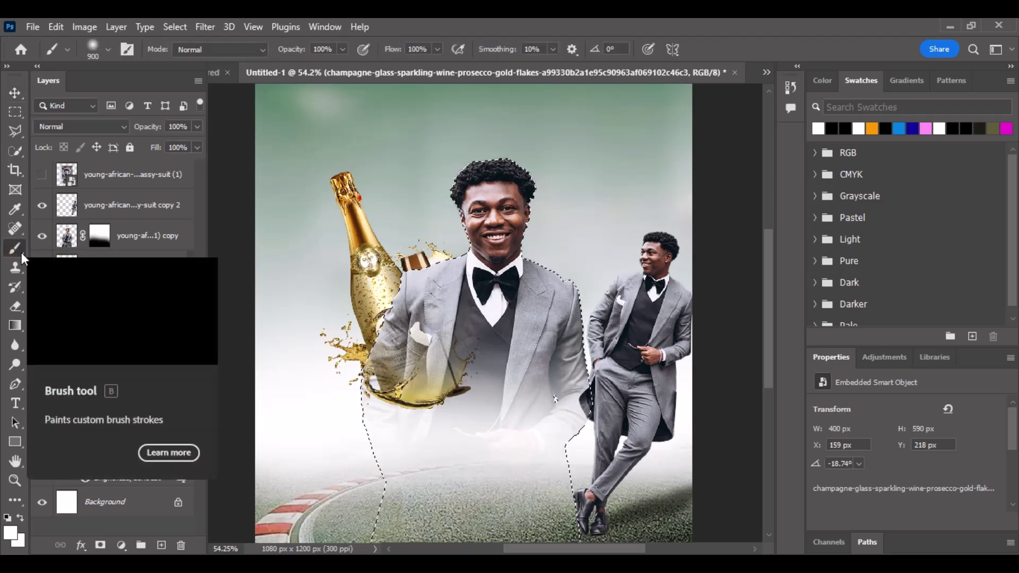
left_click(405, 378)
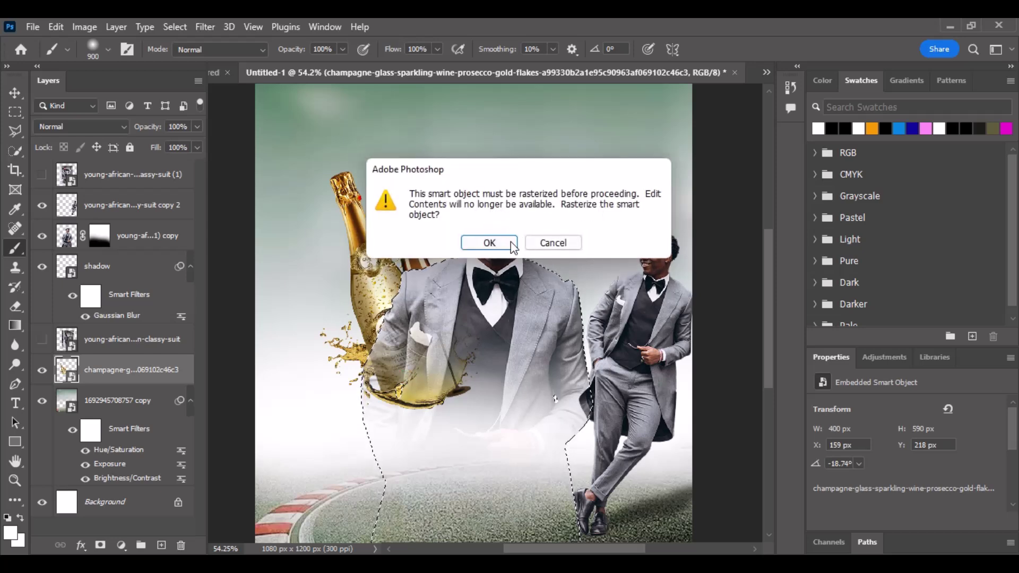
left_click(490, 242)
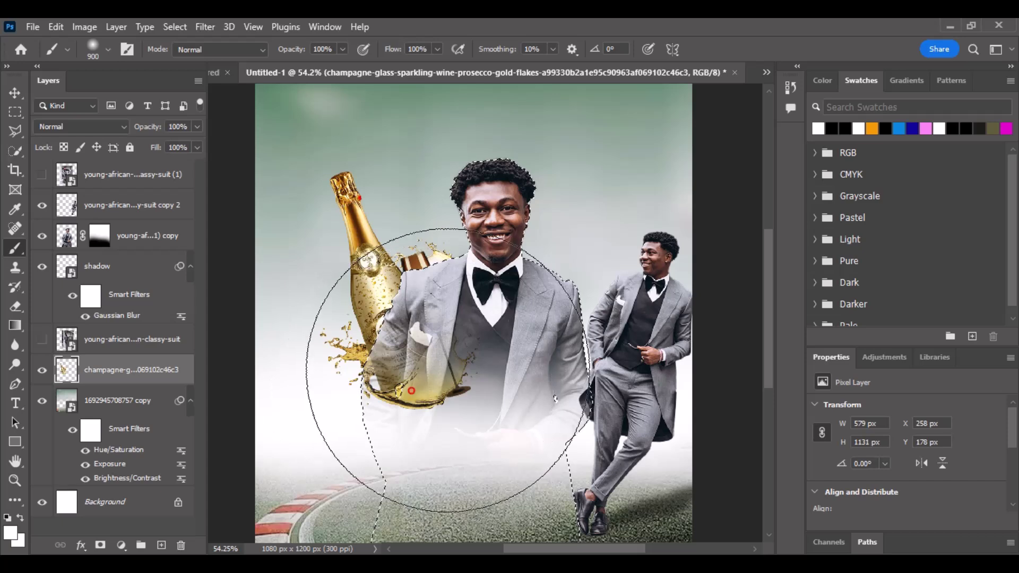
mouse_move(446, 371)
left_mouse_down()
mouse_move(437, 406)
mouse_move(494, 343)
mouse_move(415, 346)
left_mouse_up()
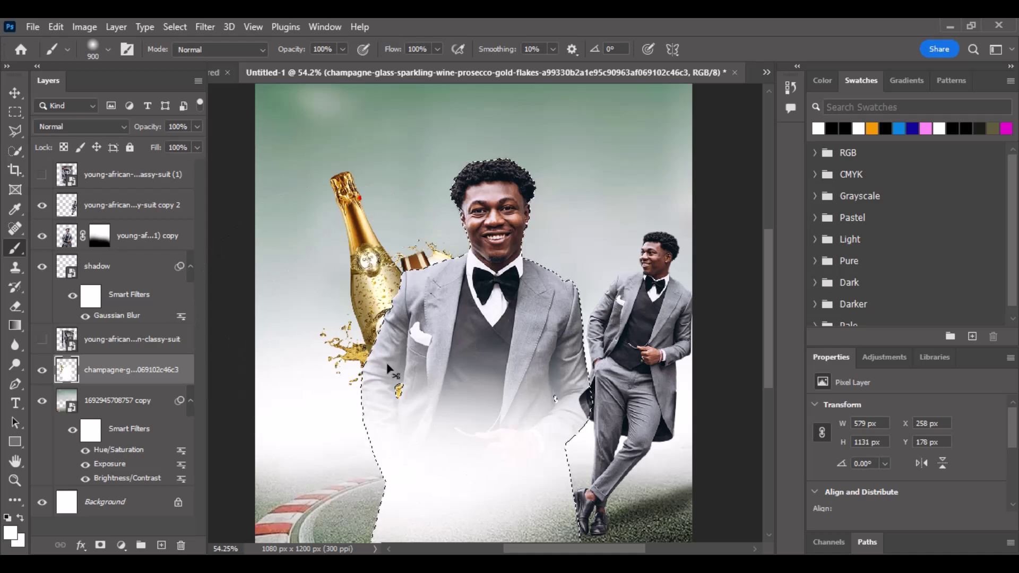
key("ctrl+z")
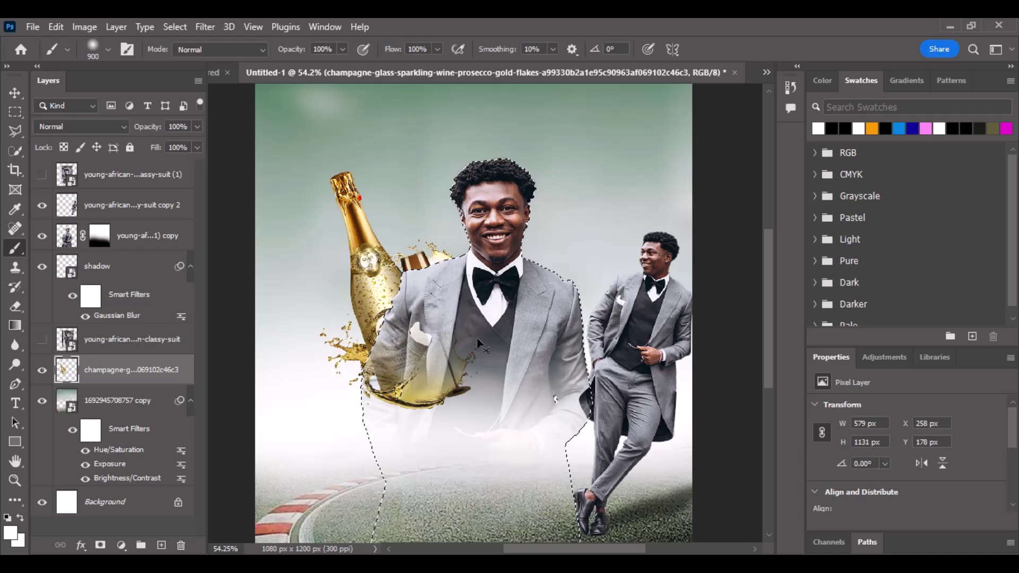
key("ctrl+z")
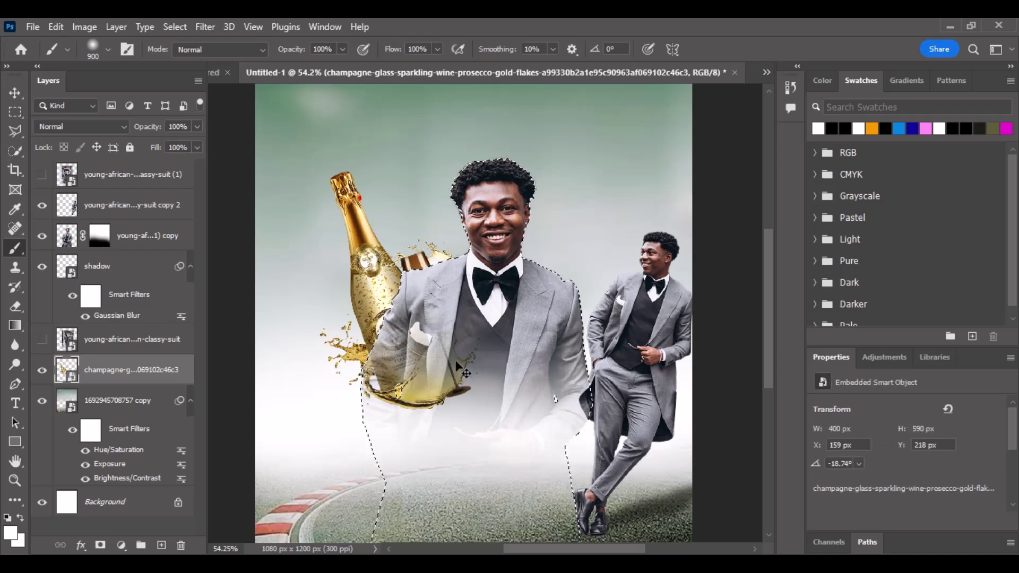
Rasterize the champagne layer, erase its overlap on the suit with a 300 brush, and deselect.
left_click(407, 367)
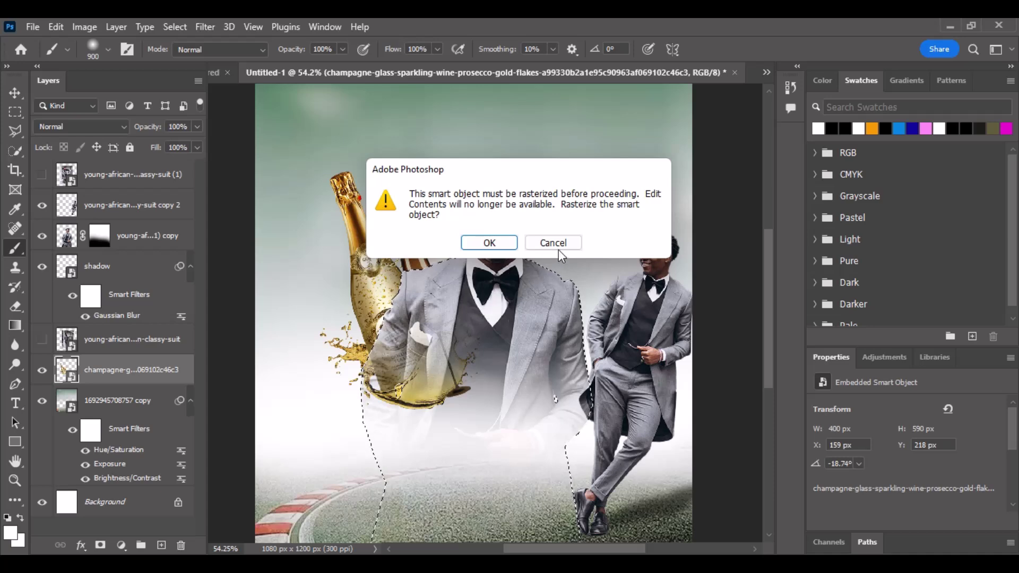
left_click(505, 246)
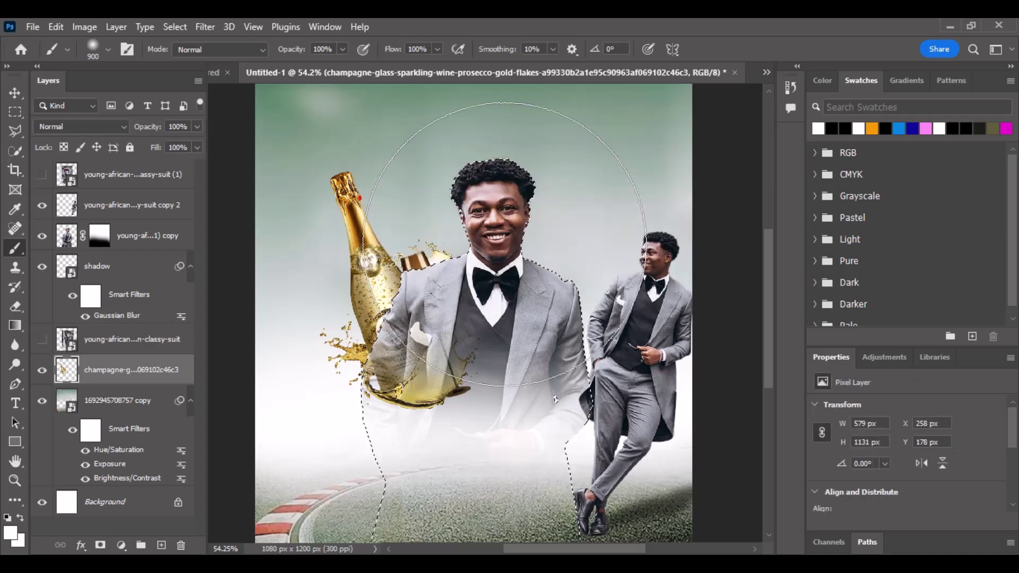
key("bracketleft")
key("bracketleft")
key("bracketleft")
key("bracketleft")
key("bracketleft")
key("bracketleft")
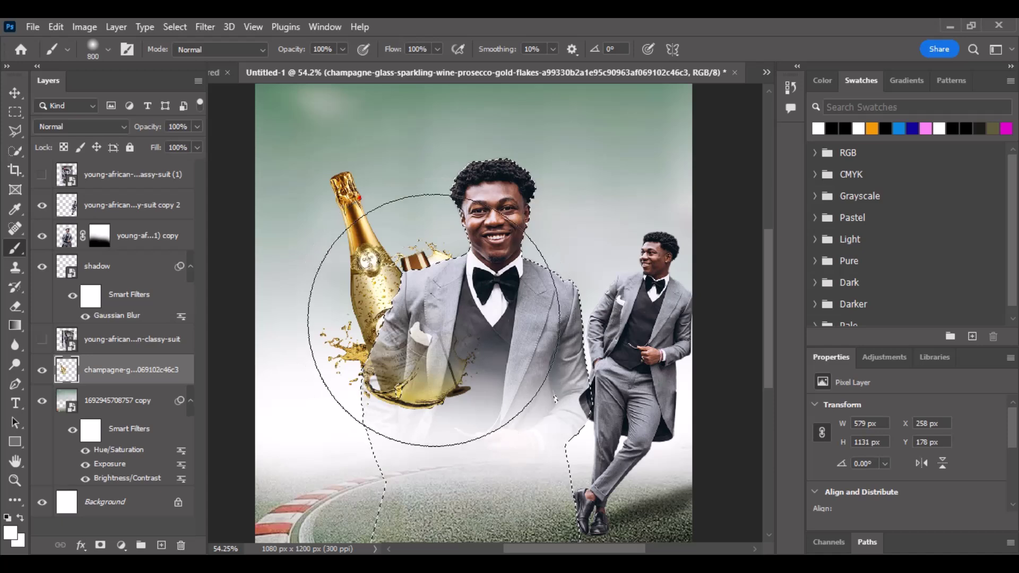
mouse_move(430, 371)
left_mouse_down()
mouse_move(410, 390)
mouse_move(366, 397)
mouse_move(449, 380)
mouse_move(354, 374)
mouse_move(453, 365)
mouse_move(369, 374)
mouse_move(377, 394)
mouse_move(443, 340)
mouse_move(438, 365)
mouse_move(434, 355)
mouse_move(421, 375)
mouse_move(417, 357)
mouse_move(402, 386)
left_mouse_up()
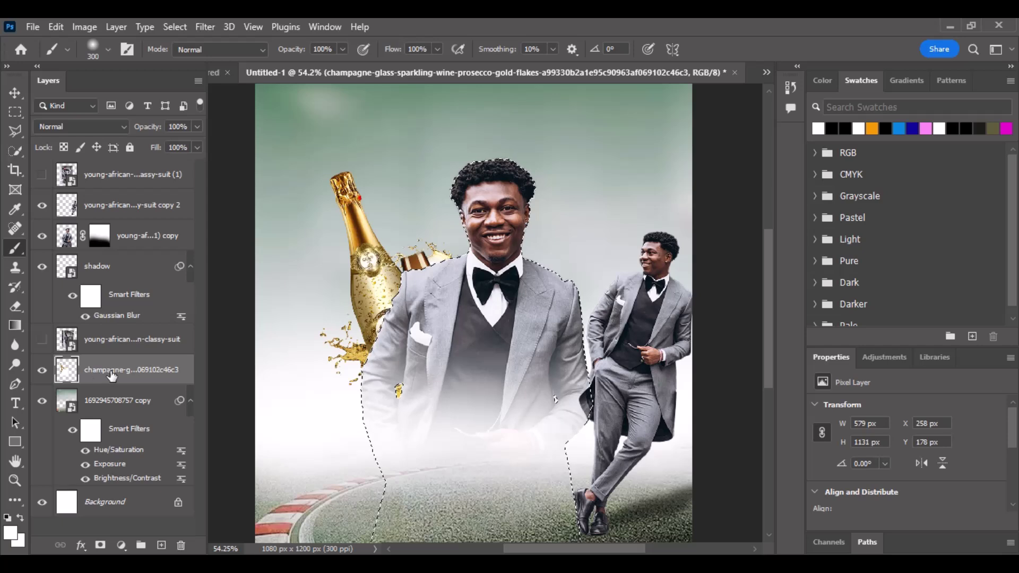
key("ctrl+d")
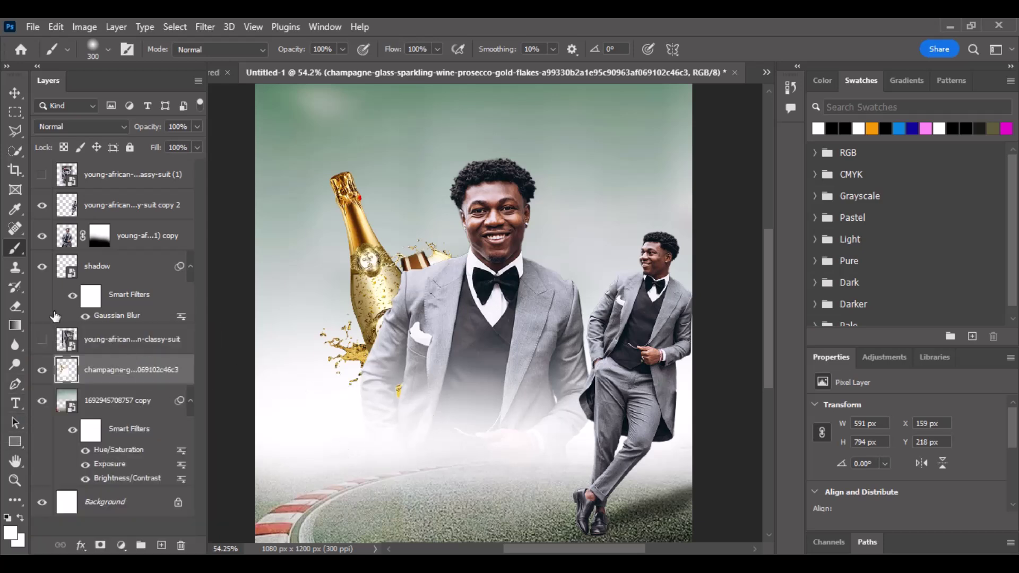
left_click(16, 307)
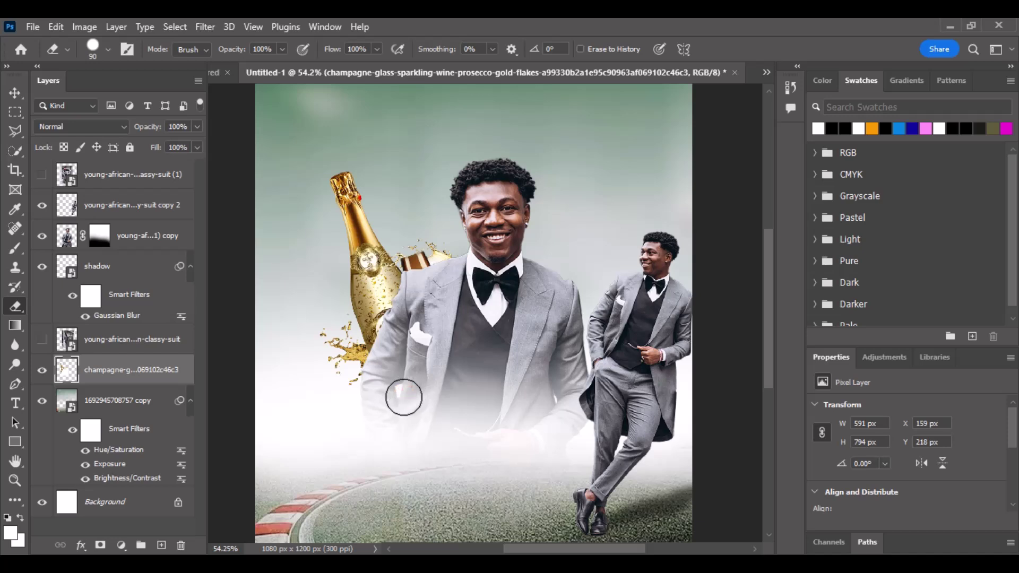
left_click(15, 93)
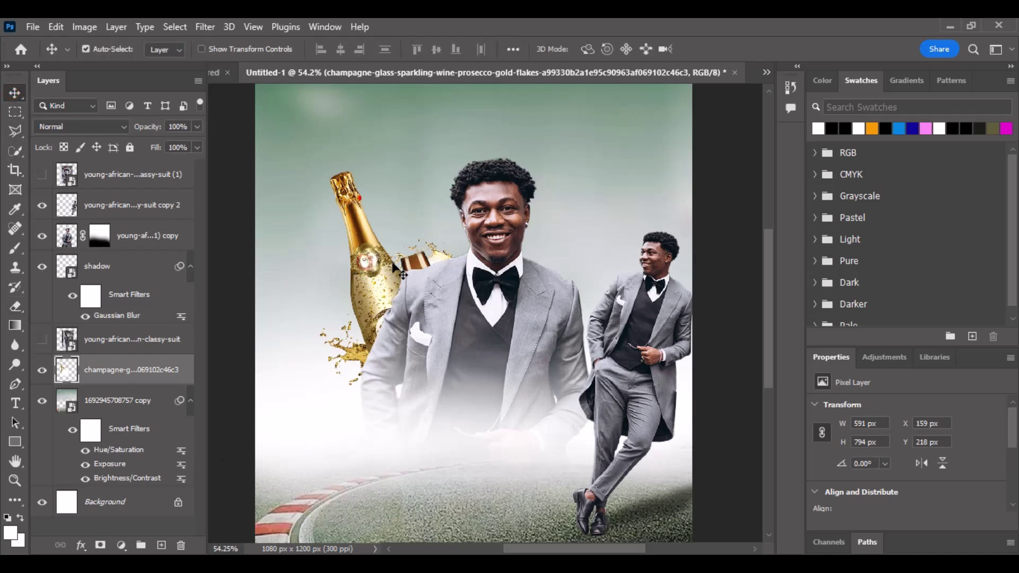
Try the Radial Blur filter on the champagne bottle, then cancel it.
left_click(197, 24)
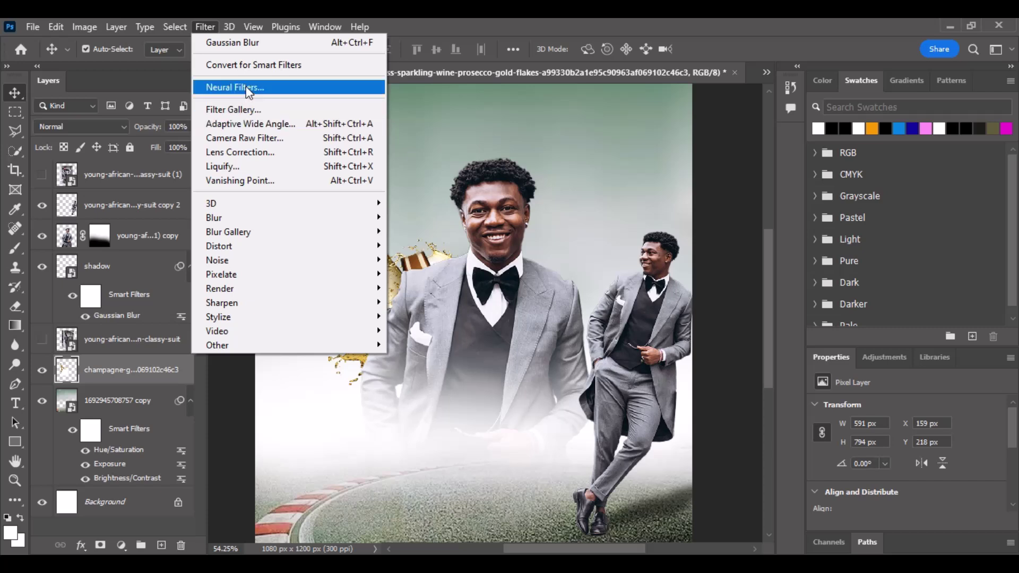
mouse_move(232, 217)
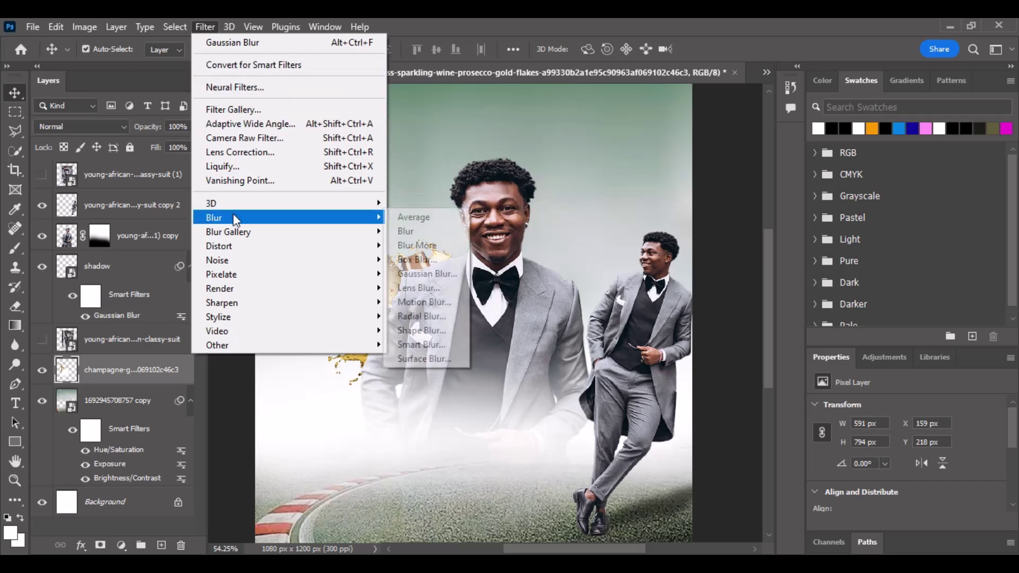
left_click(433, 315)
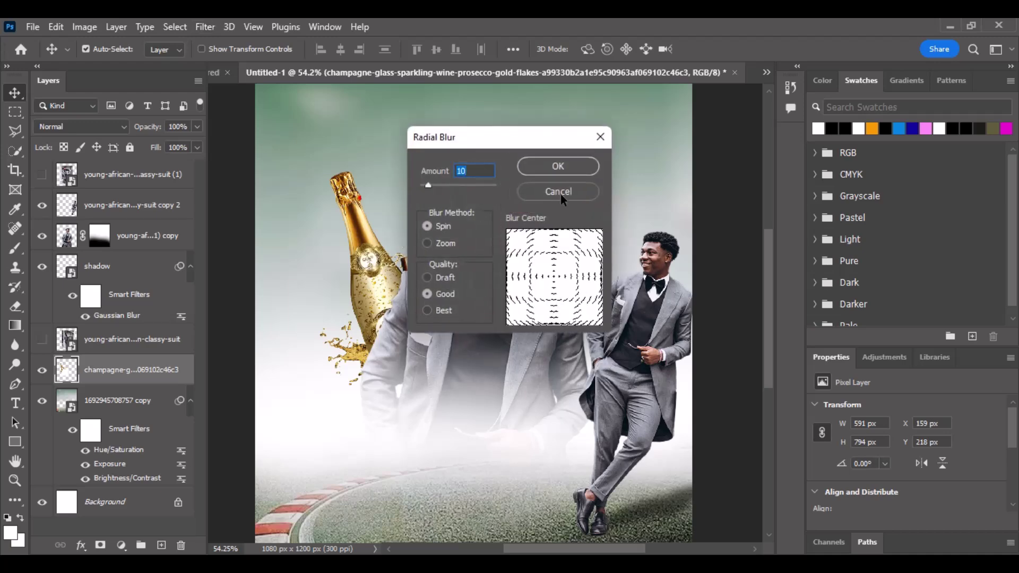
left_click(562, 199)
Apply a Motion Blur at angle 0 and distance 14 pixels, then duplicate the bottle to the right.
left_click(199, 25)
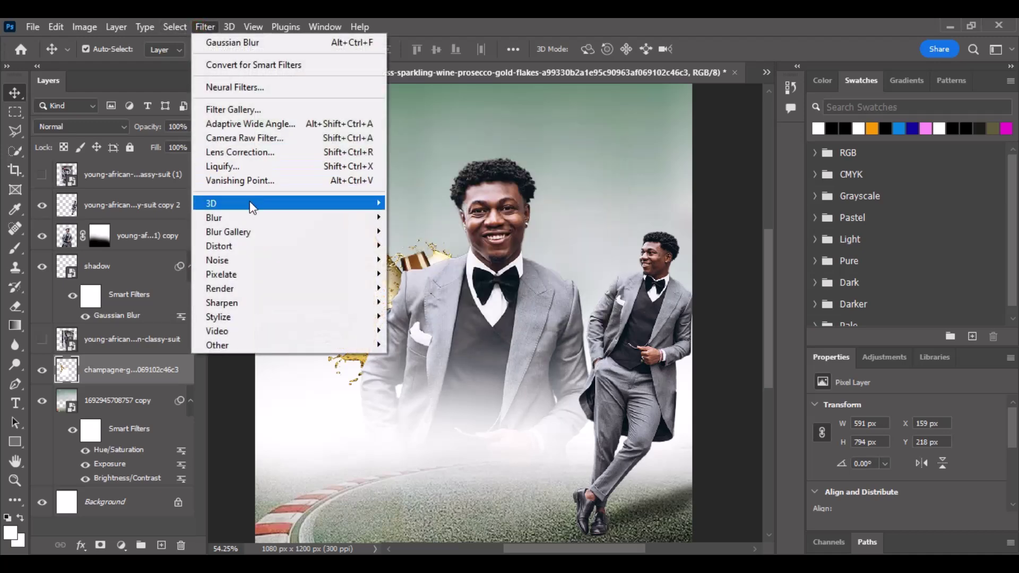
mouse_move(246, 218)
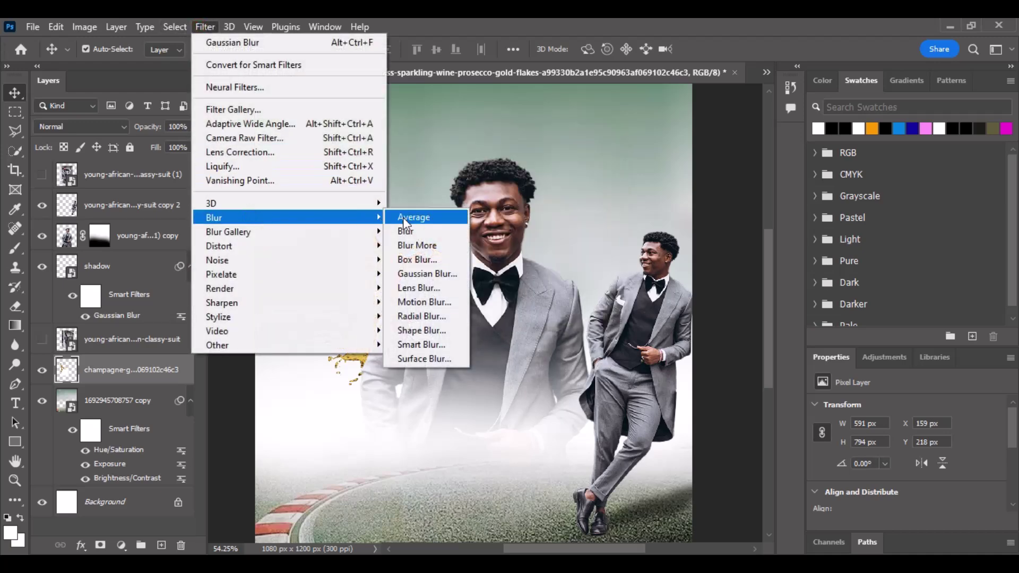
left_click(420, 302)
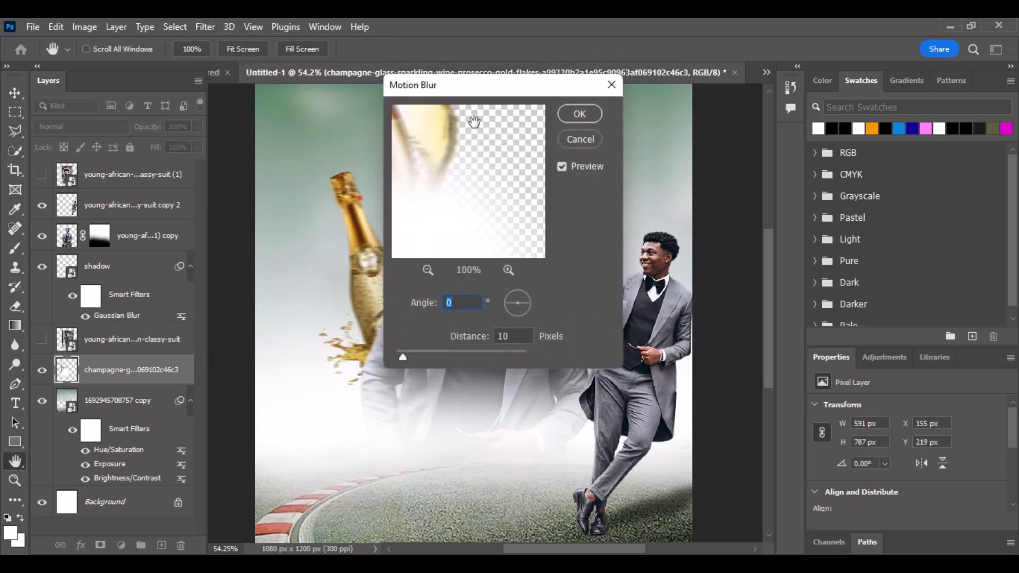
left_click_drag(483, 86, 694, 95)
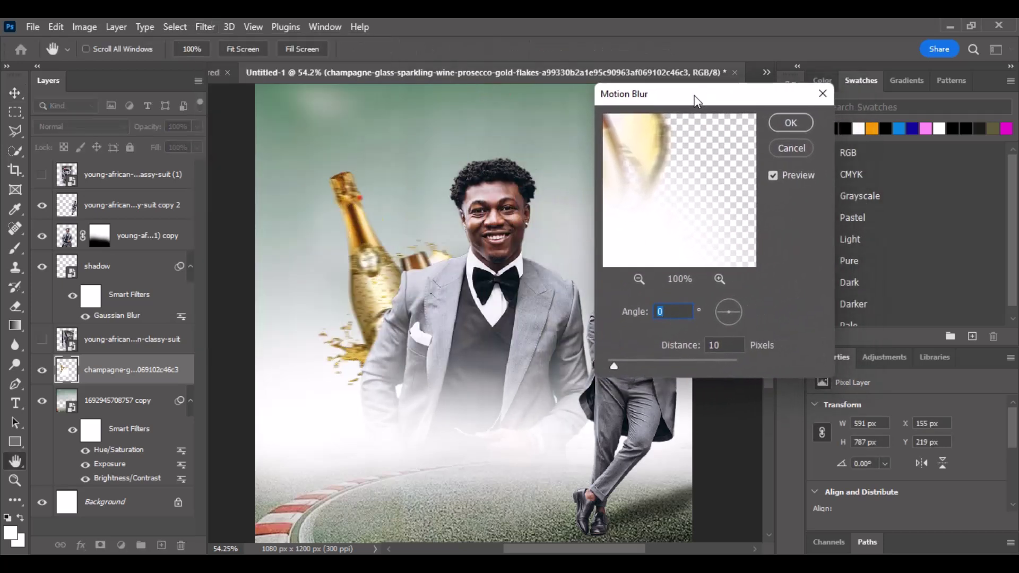
left_click(619, 365)
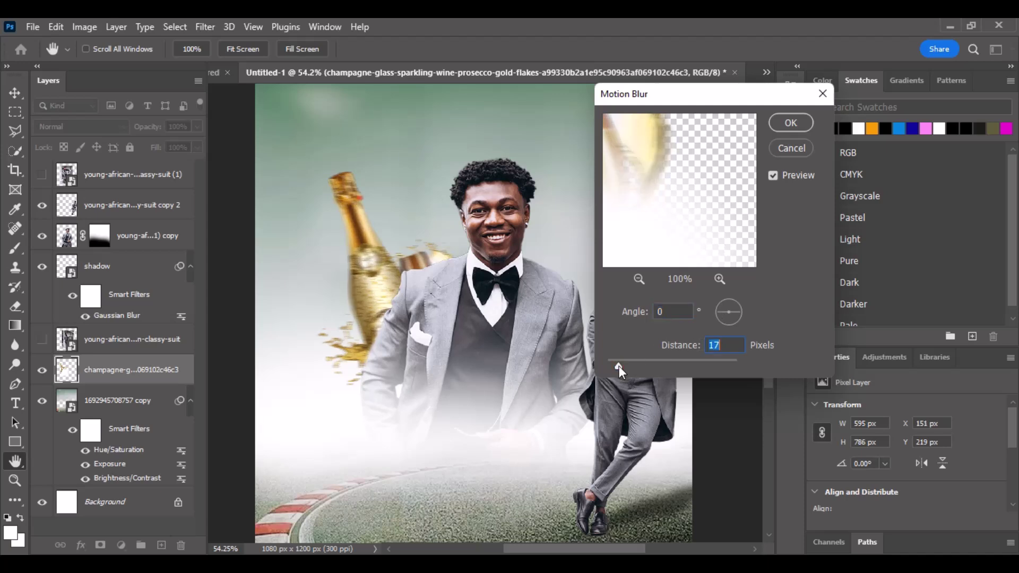
left_click_drag(619, 366, 616, 361)
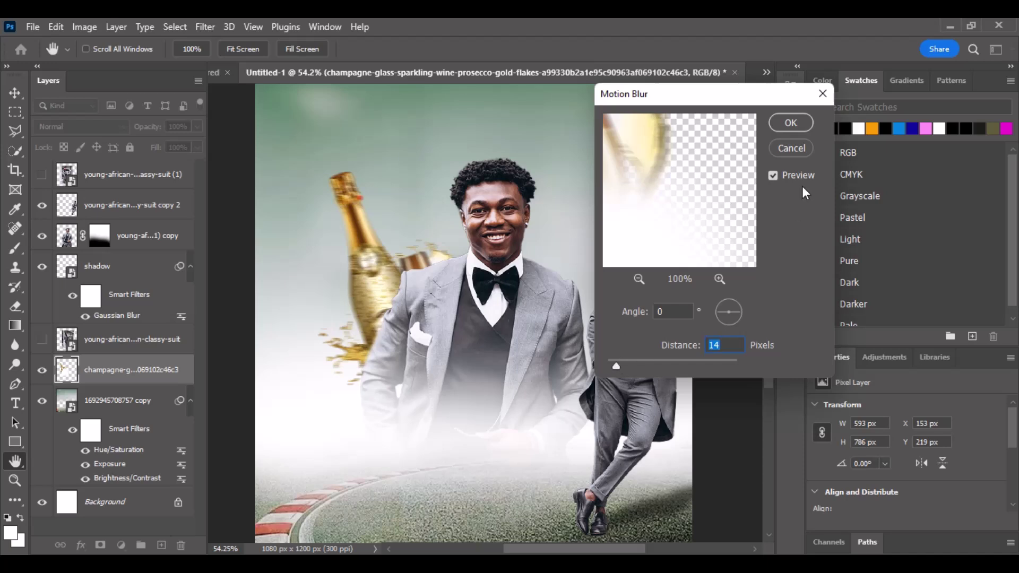
left_click(791, 123)
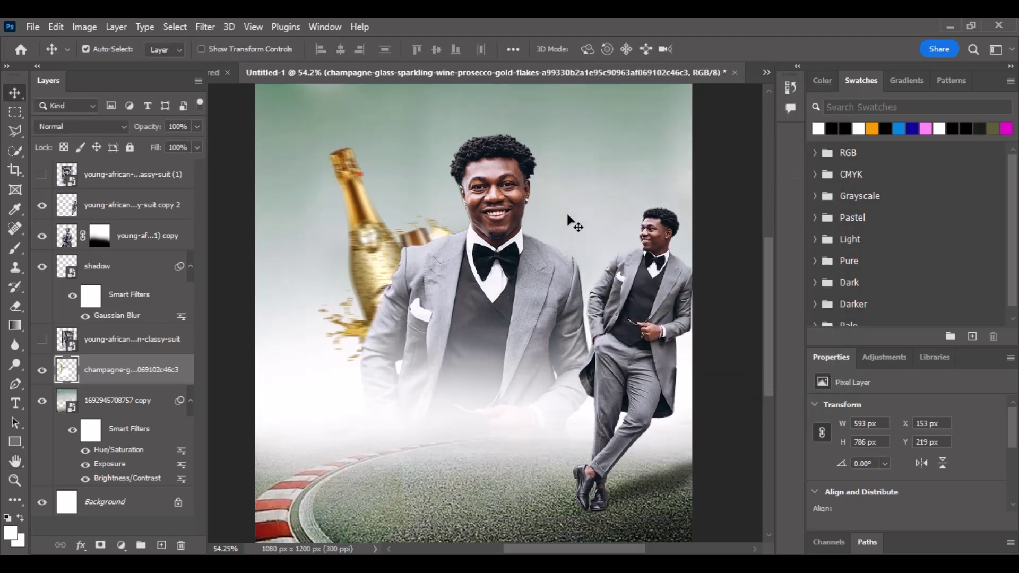
scroll(568, 219, "up", 1)
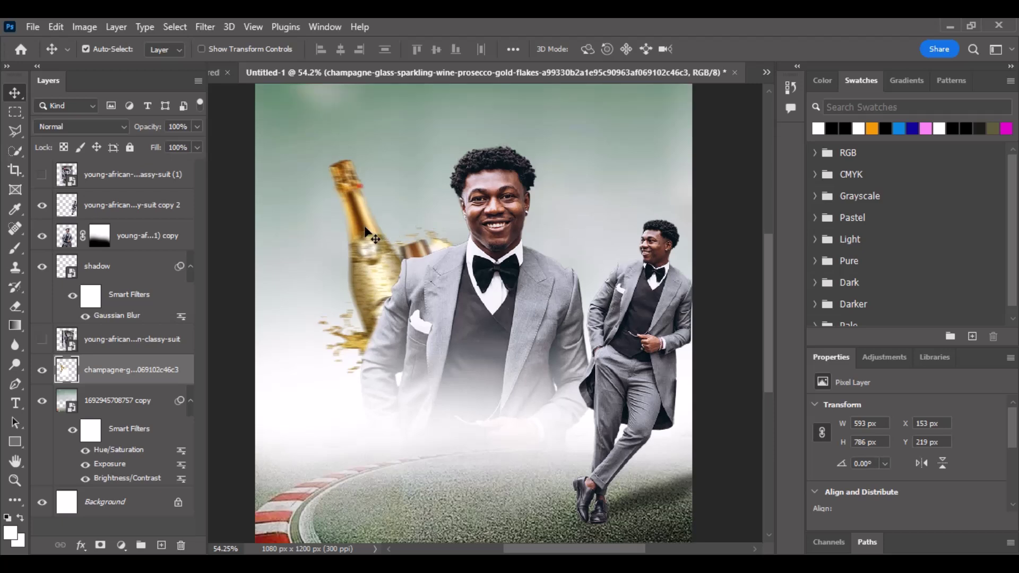
left_click_drag(365, 227, 515, 224)
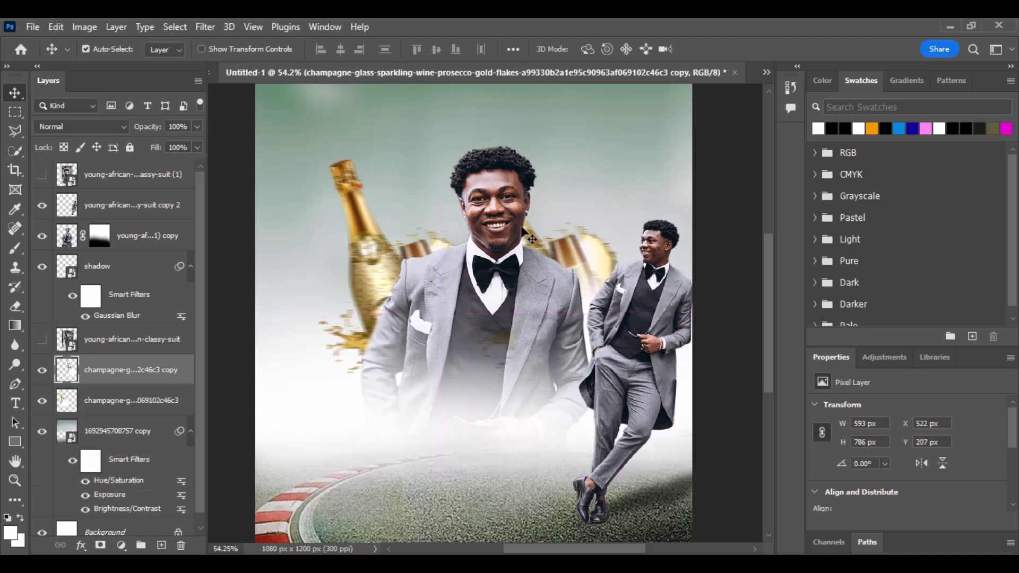
Flip the copied bottle horizontally and place it beside the right-hand man.
left_click(920, 463)
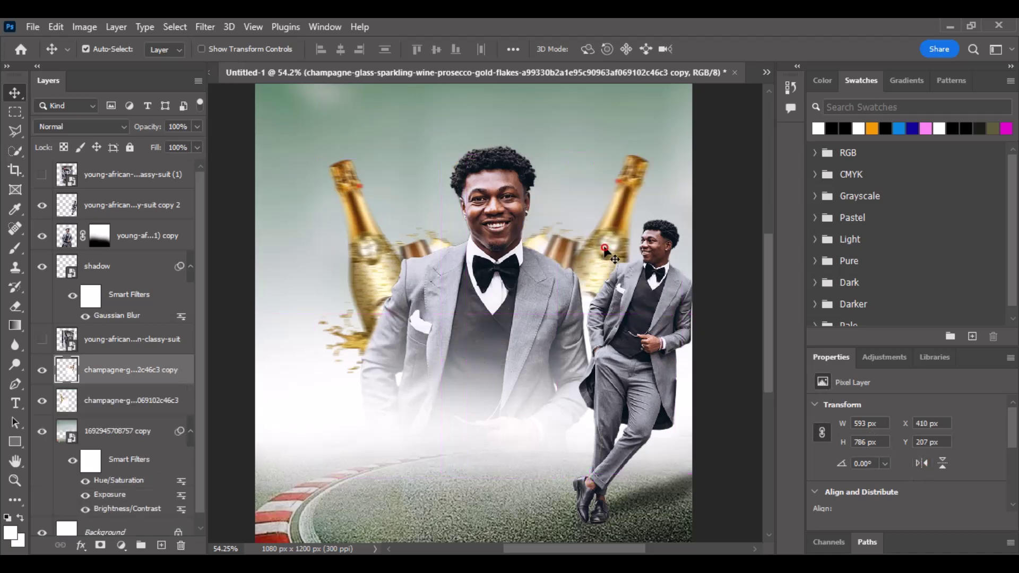
left_click_drag(605, 249, 594, 273)
scroll(552, 263, "up", 3)
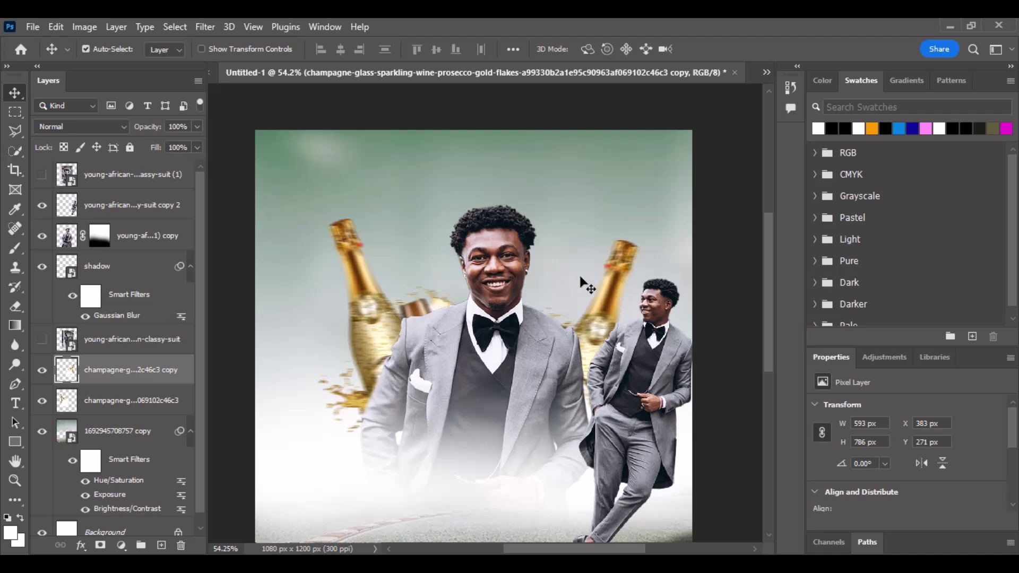
scroll(588, 285, "down", 3)
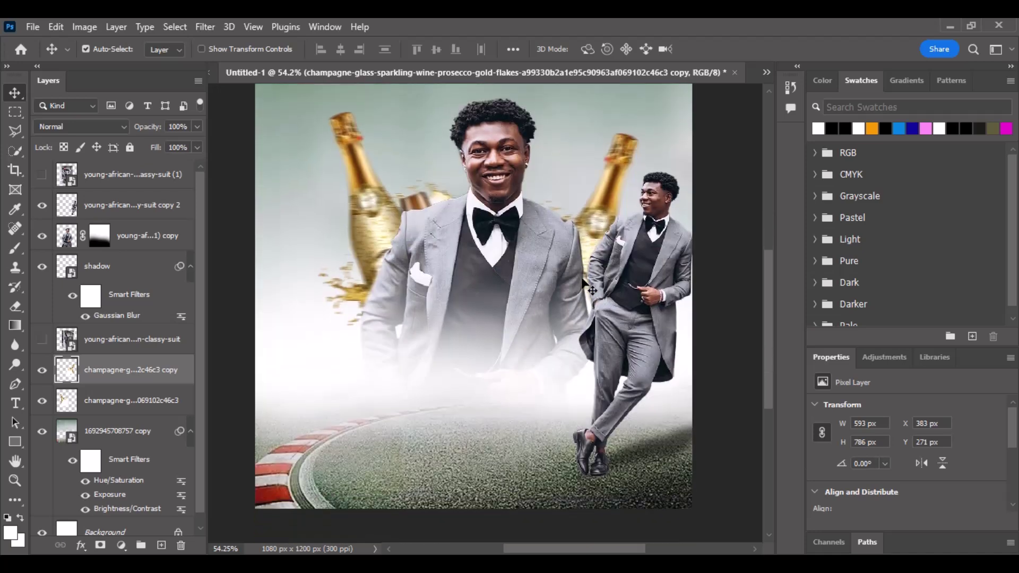
scroll(598, 199, "up", 3)
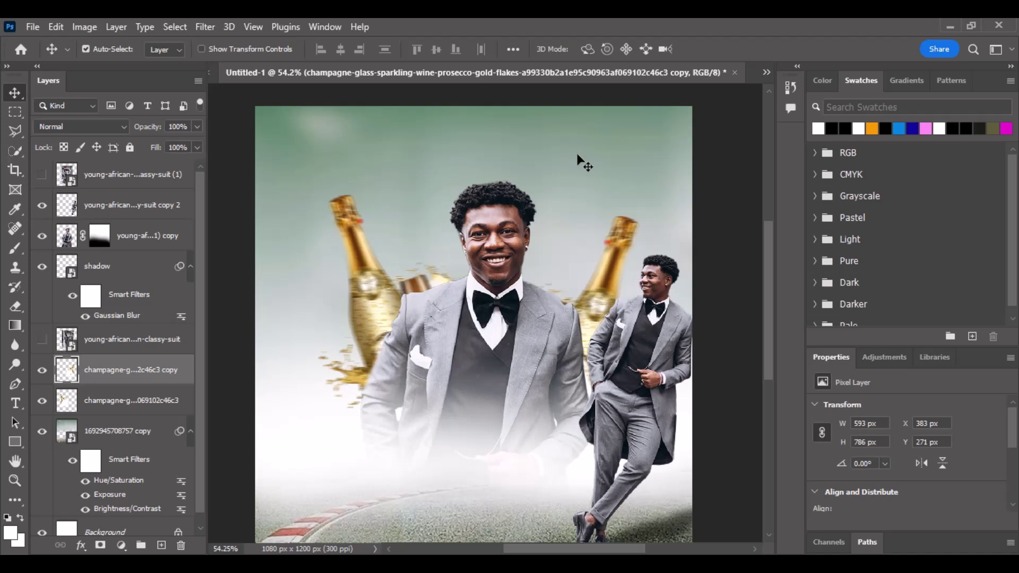
Select both champagne layers and fade them to 63% opacity.
left_click(373, 298, "shift")
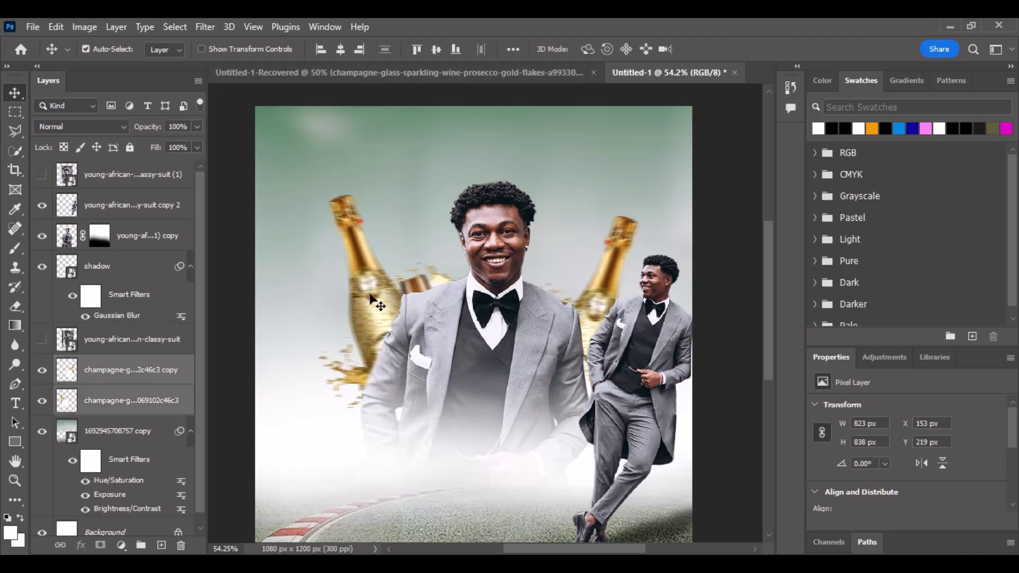
left_click_drag(151, 132, 142, 133)
left_click(233, 241)
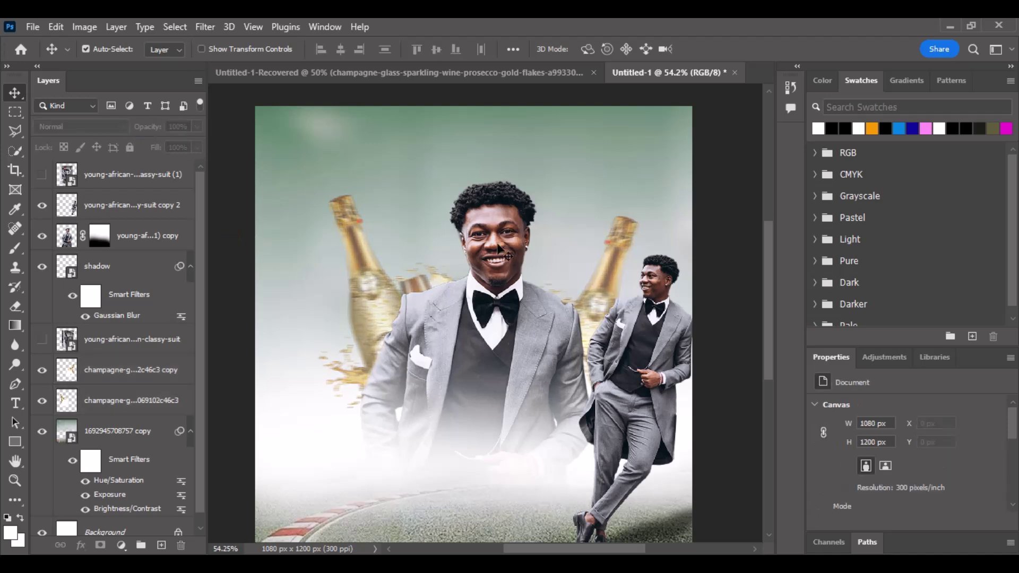
scroll(469, 187, "down", 2)
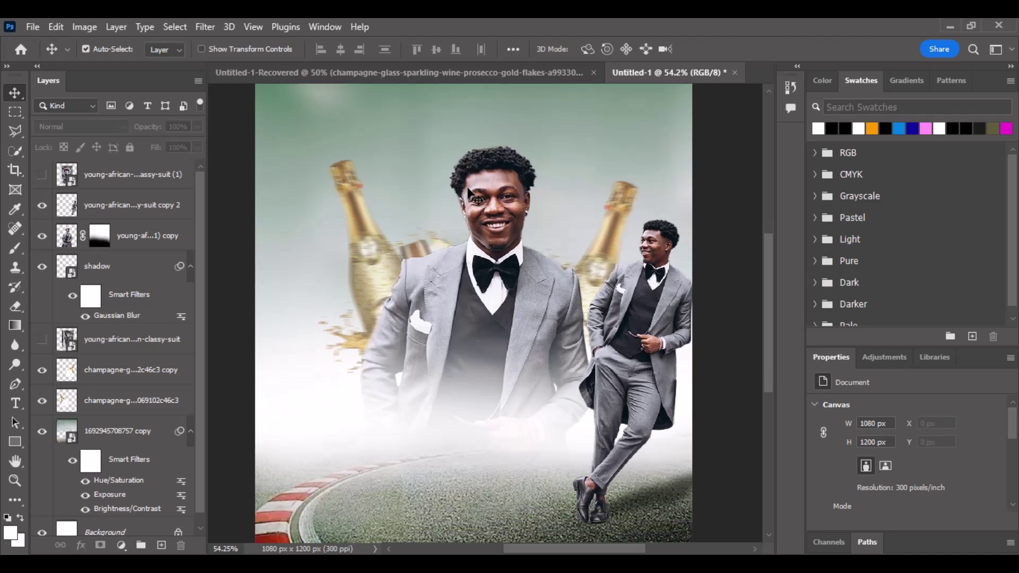
scroll(469, 192, "down", 2)
scroll(469, 187, "up", 2)
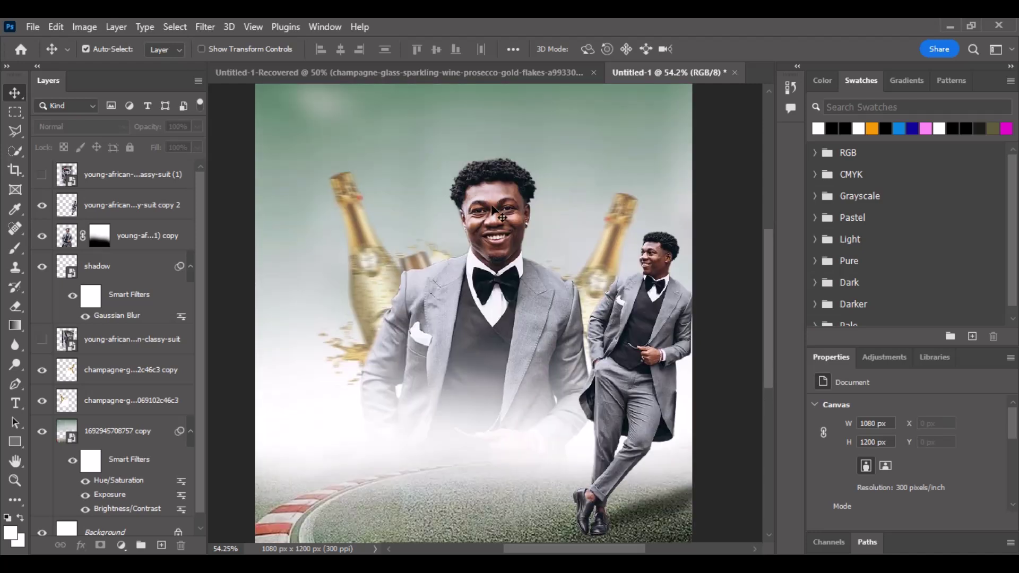
scroll(491, 211, "up", 2)
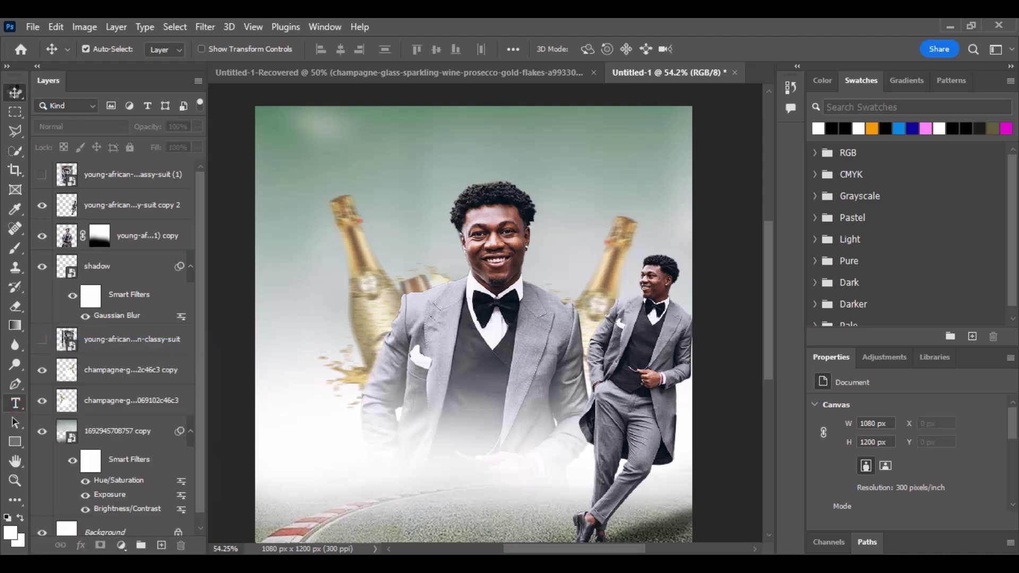
left_click(13, 95)
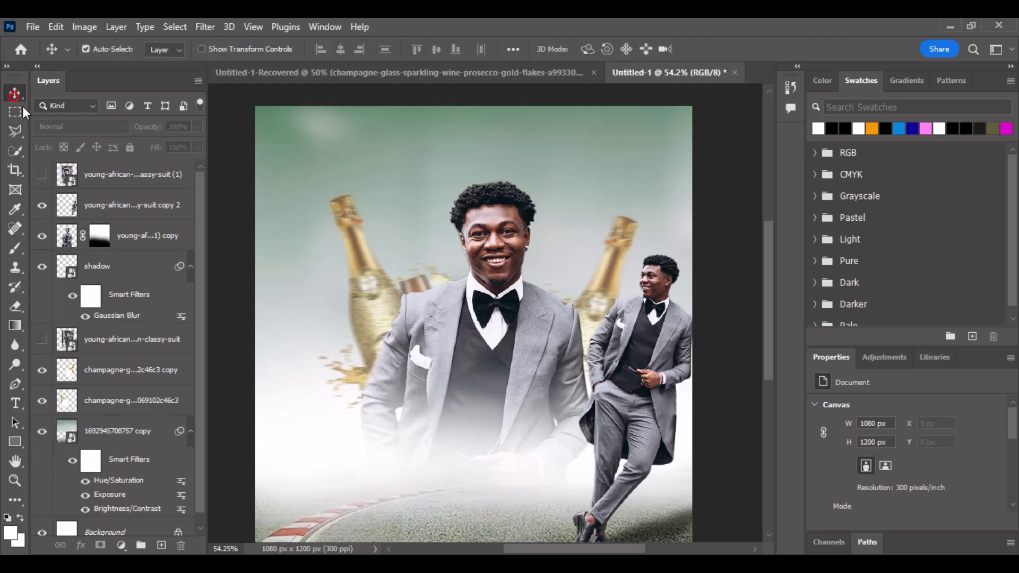
left_click(136, 183)
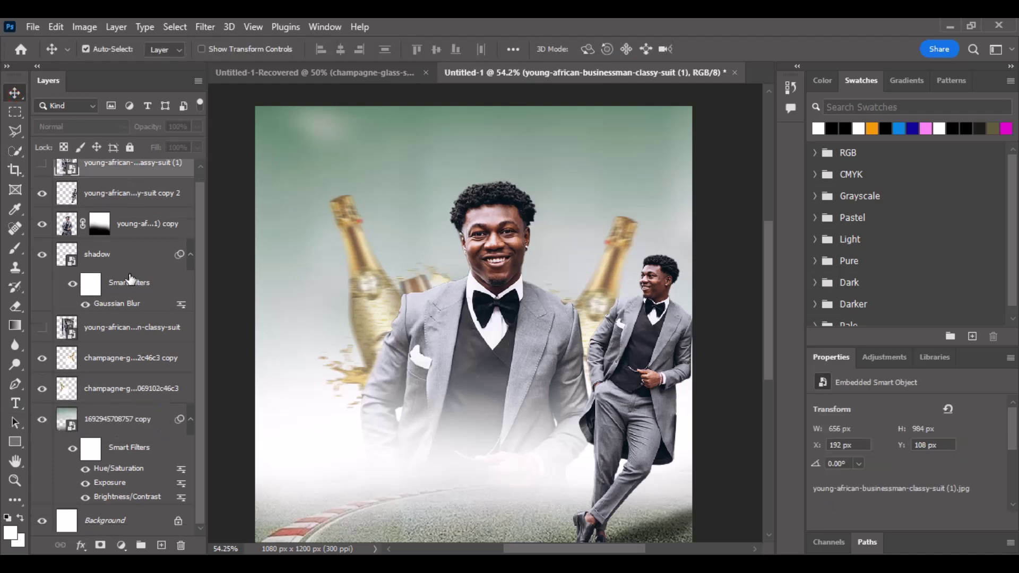
left_click(131, 429, "shift")
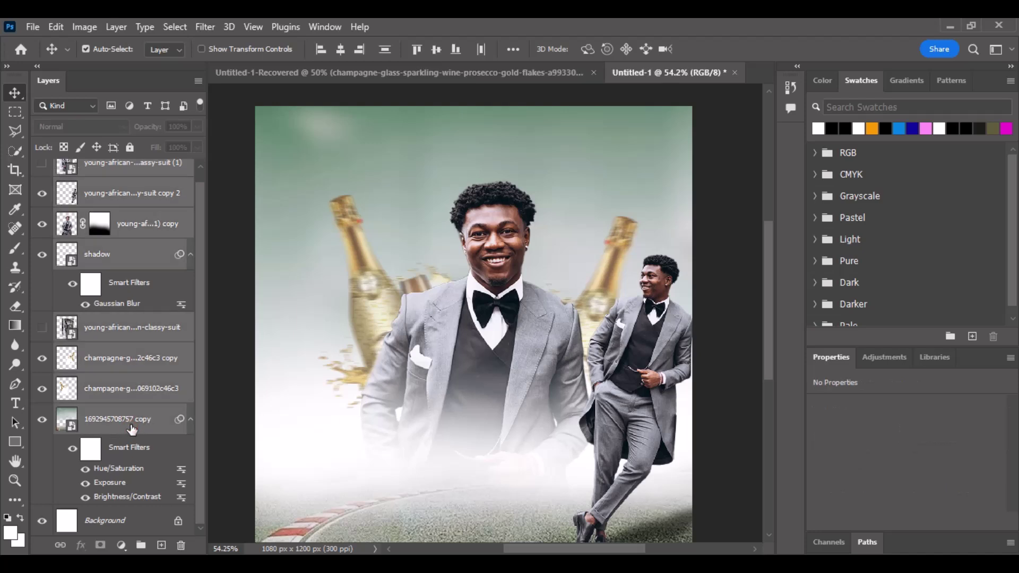
key("ctrl+g")
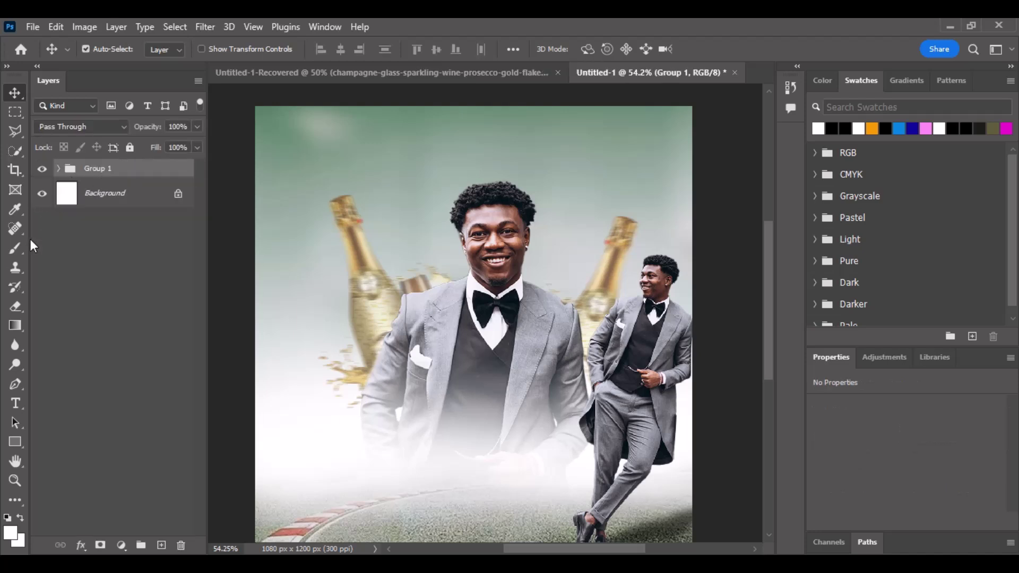
Add a white 'HAPPY BIRTHDAY' text layer near the top of the poster.
left_click(14, 403)
left_click(430, 158)
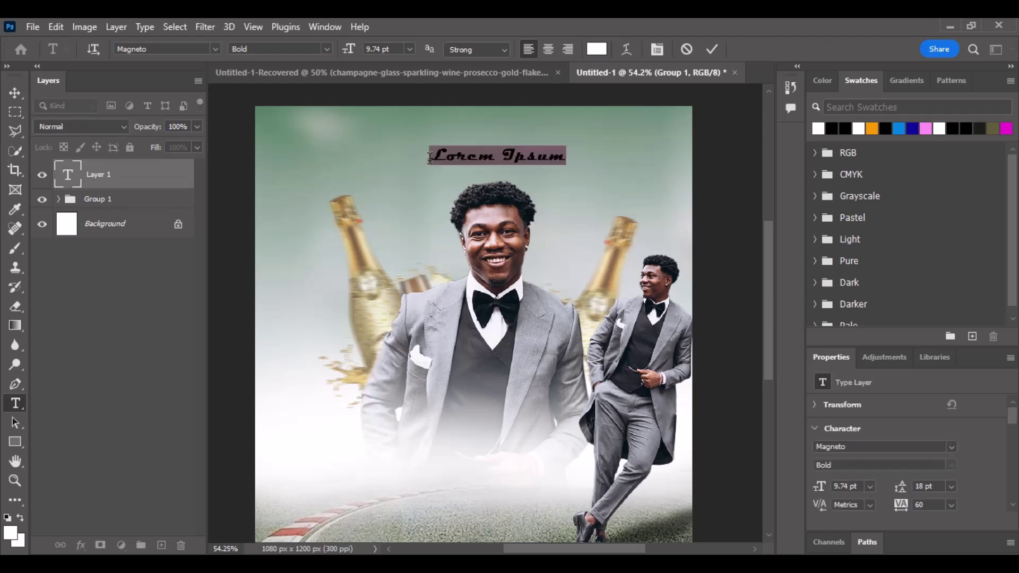
type("HA")
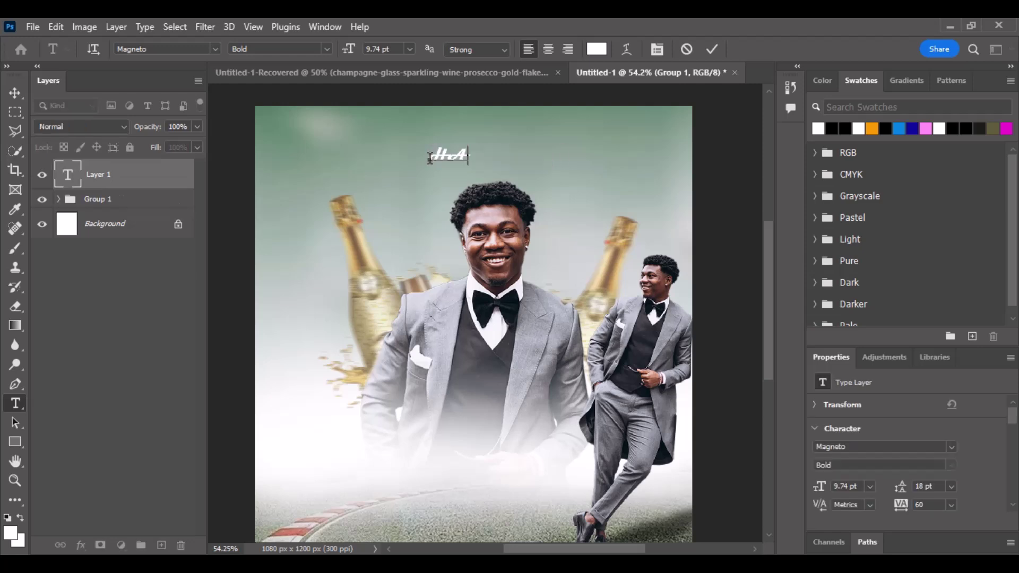
type("PPY")
type("BIR")
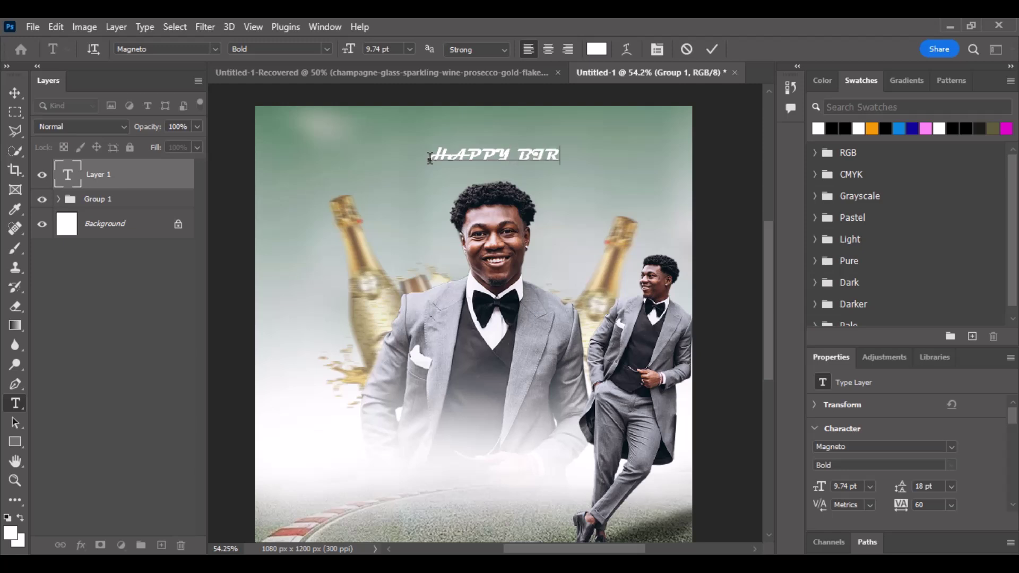
type("THDAY")
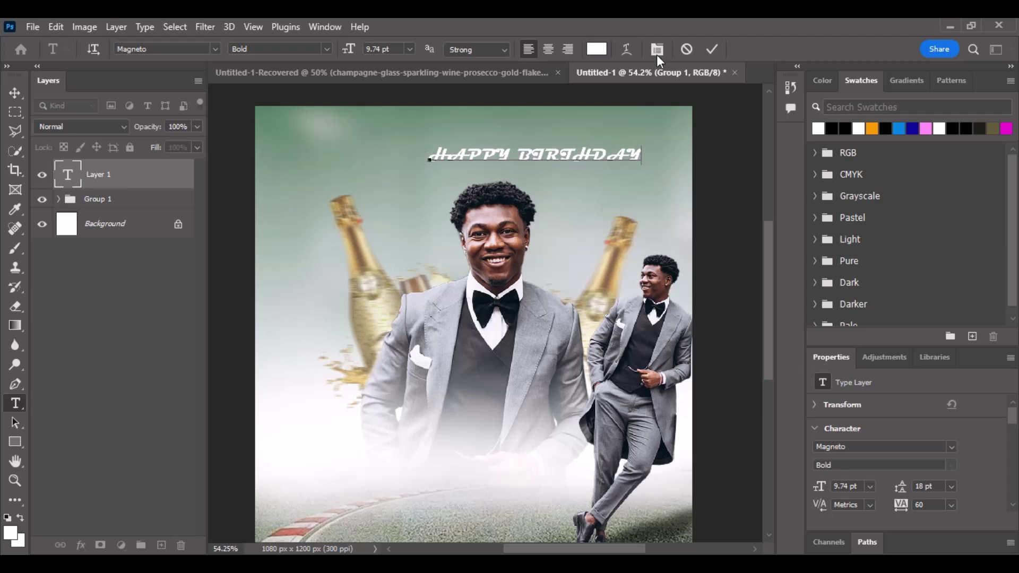
left_click(712, 49)
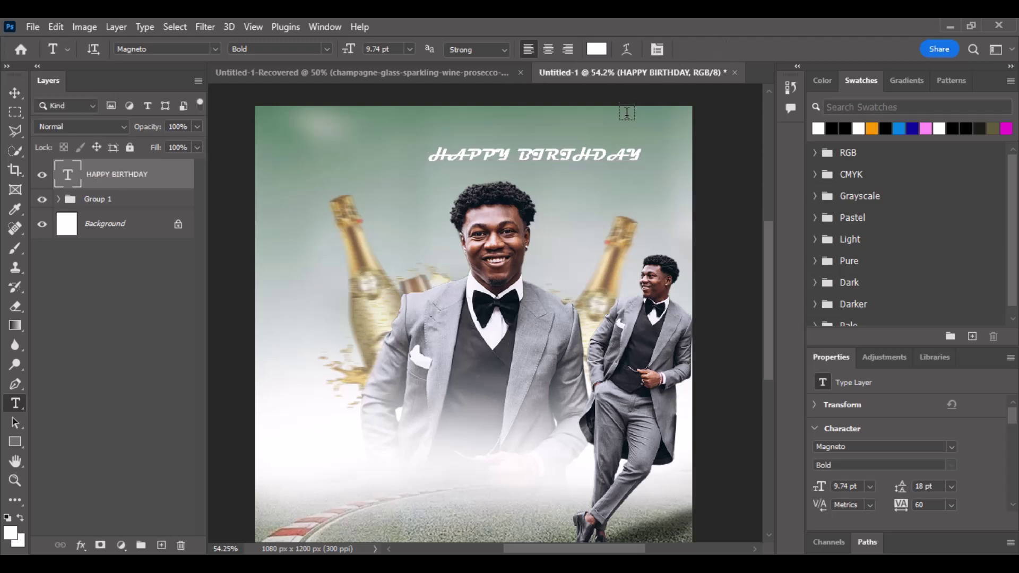
left_click(11, 92)
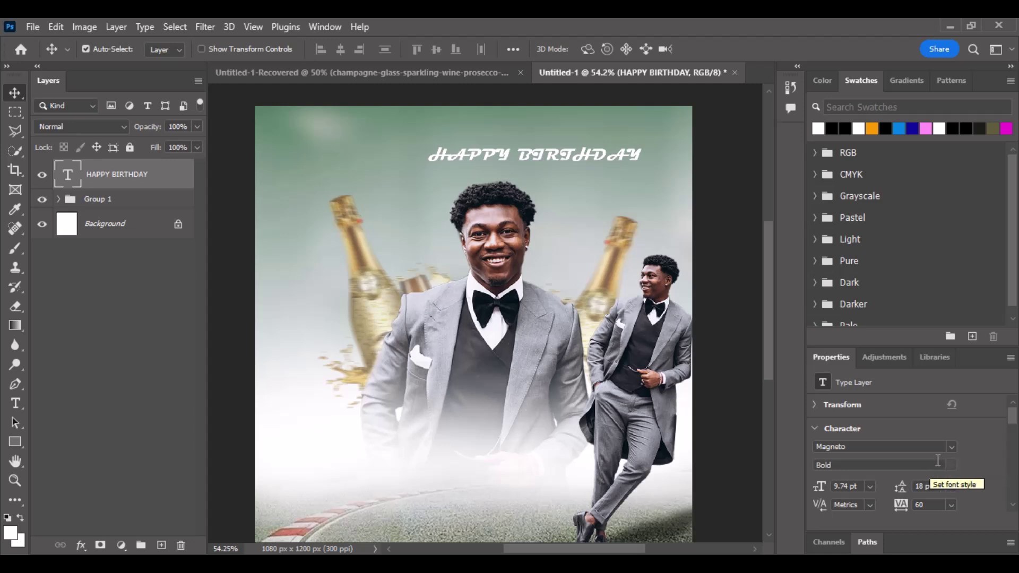
Set the title to Acumin Variable Concept with 360 tracking and centre it at the top.
left_click(954, 448)
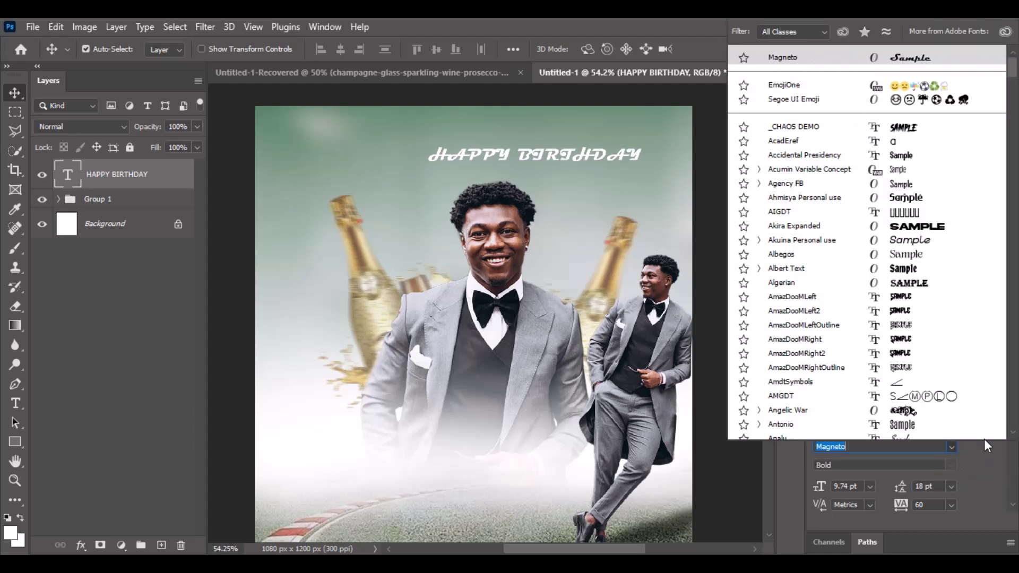
left_click(1012, 73)
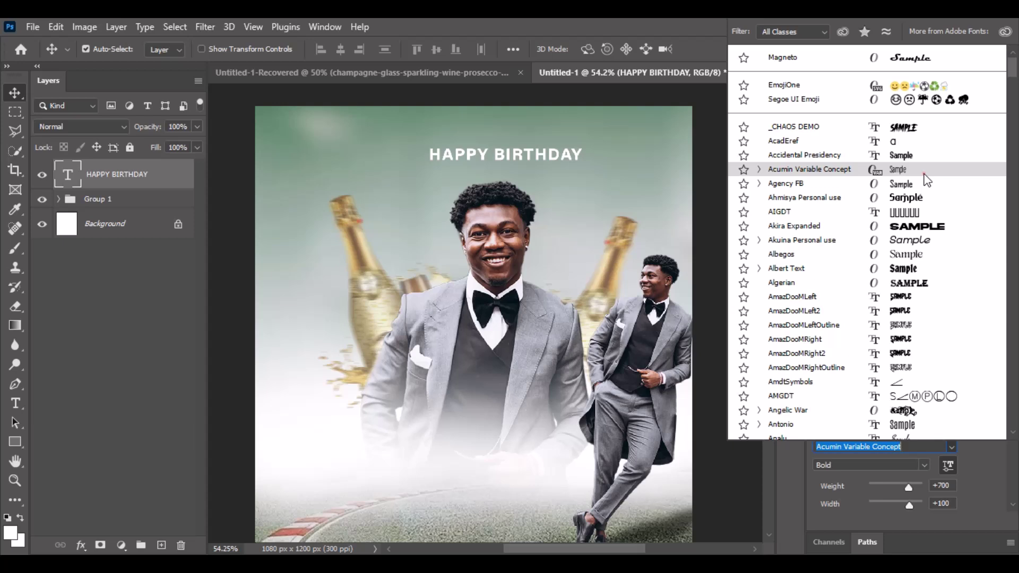
left_click(925, 173)
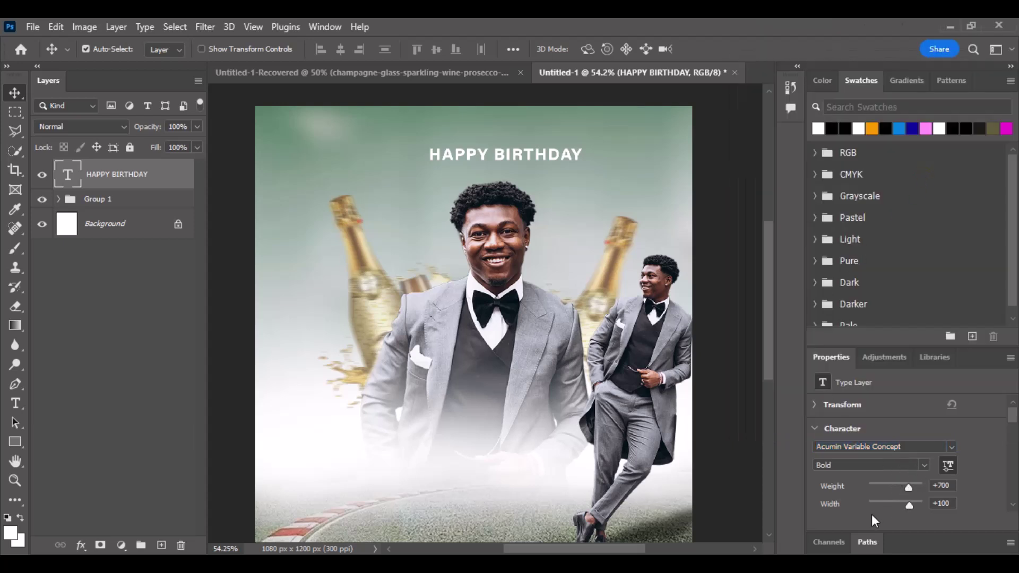
scroll(887, 493, "down", 3)
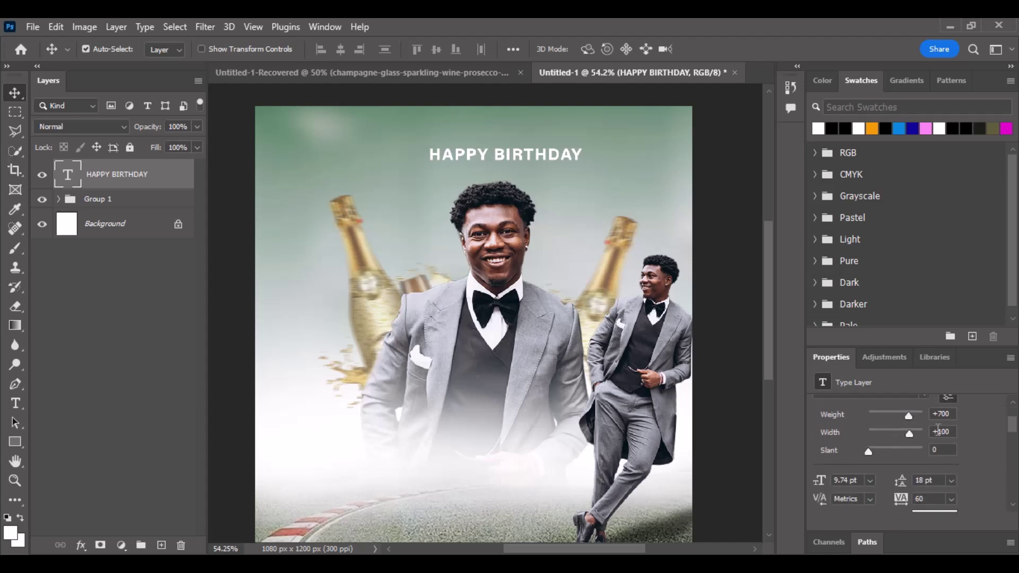
left_click_drag(901, 483, 904, 480)
key("Return")
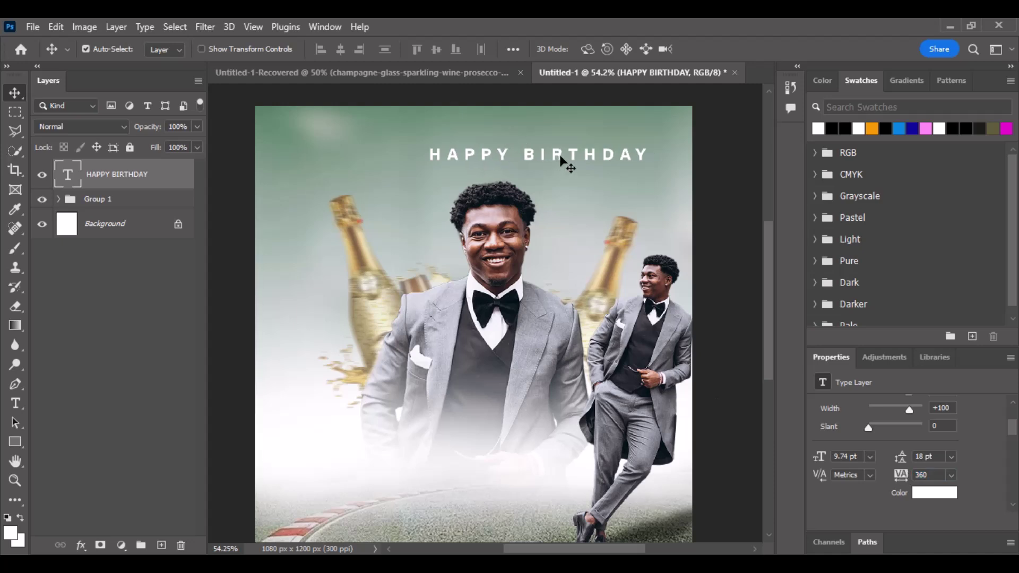
left_click_drag(562, 164, 516, 161)
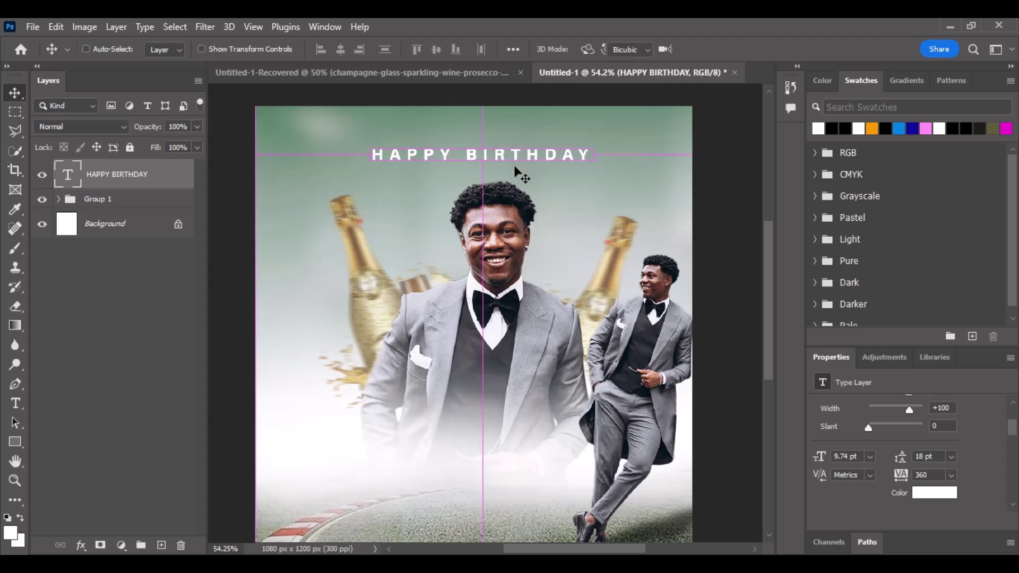
Scale the HAPPY BIRTHDAY title down to about 77% with Free Transform.
key("ctrl+t")
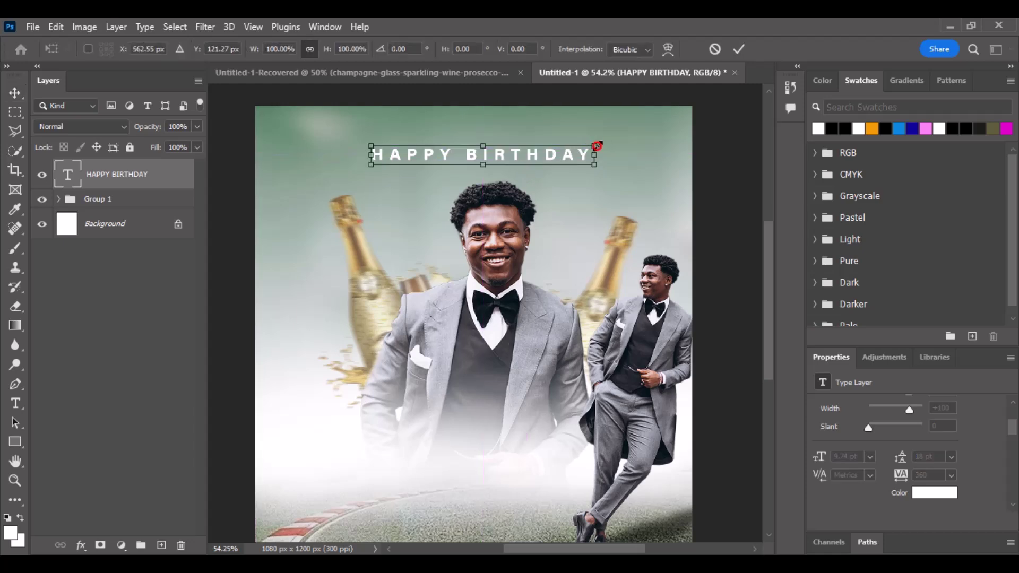
left_click_drag(598, 145, 573, 154)
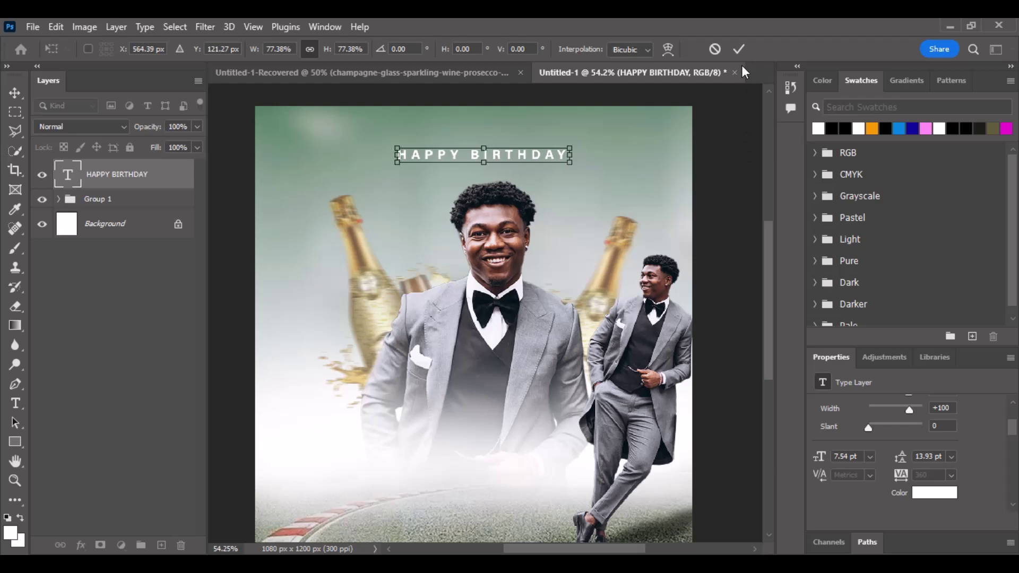
left_click(739, 49)
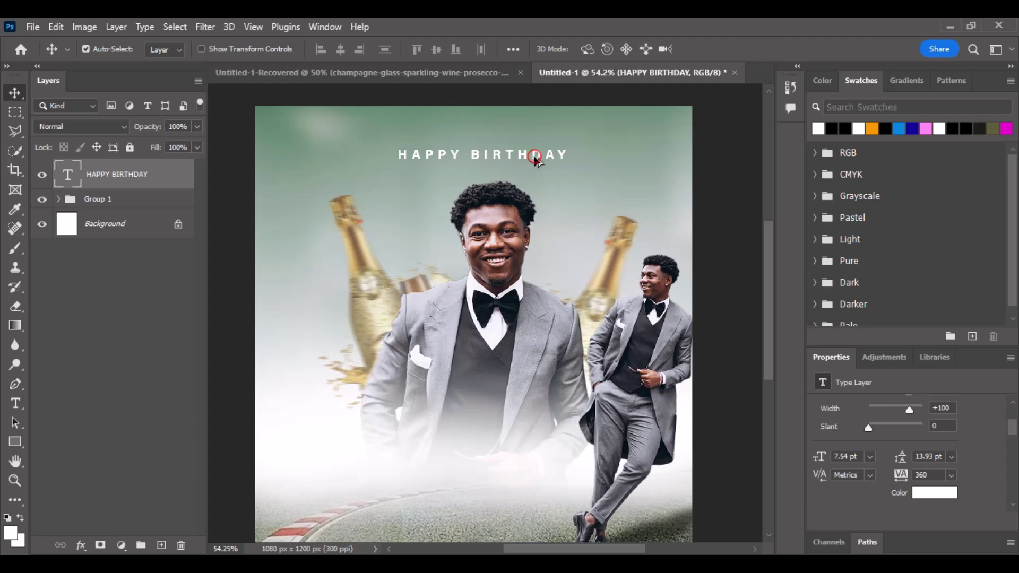
Duplicate the title just beneath it and change the copy's text to PEAKY.
left_click_drag(534, 157, 535, 175)
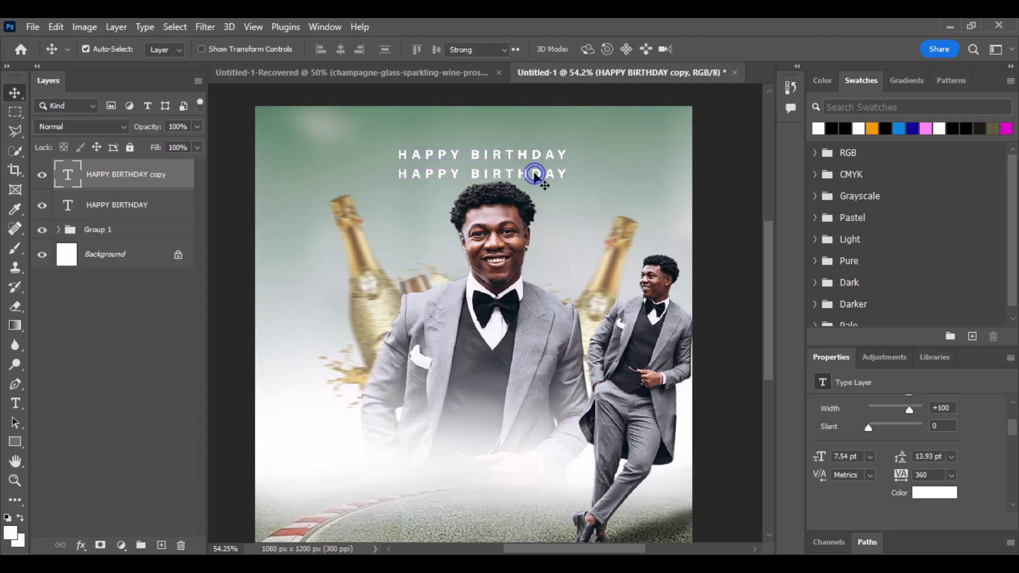
double_click(534, 175)
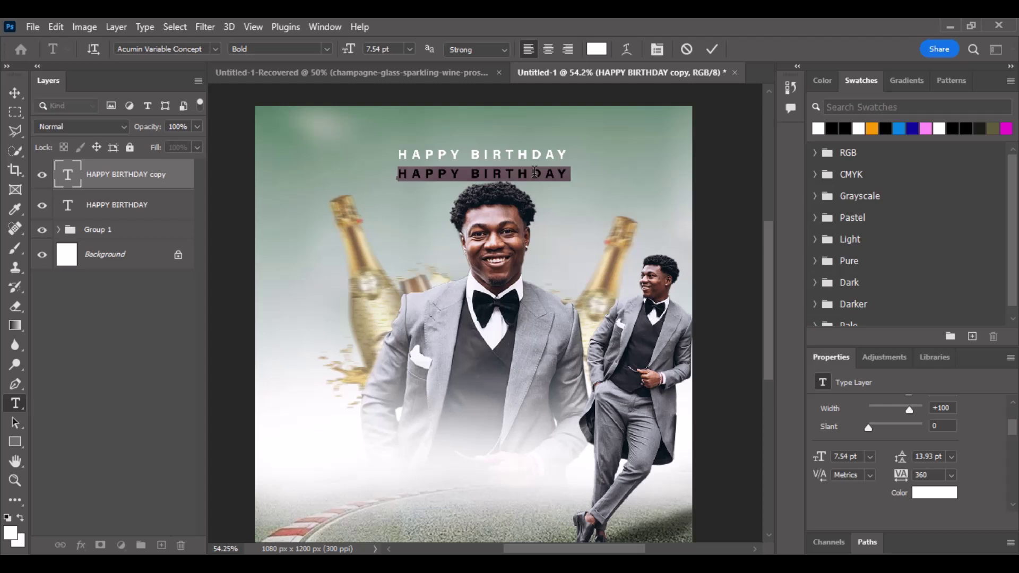
type("PE")
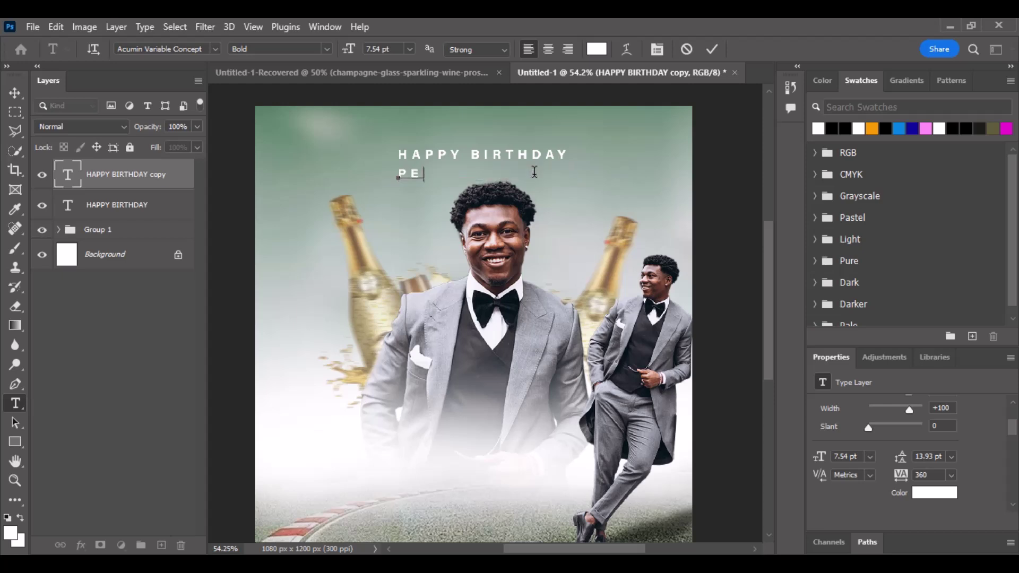
type("AKY")
left_click(712, 49)
Browse the PEAKY line's font style and family lists to try the _CHAOS DEMO font.
key("v")
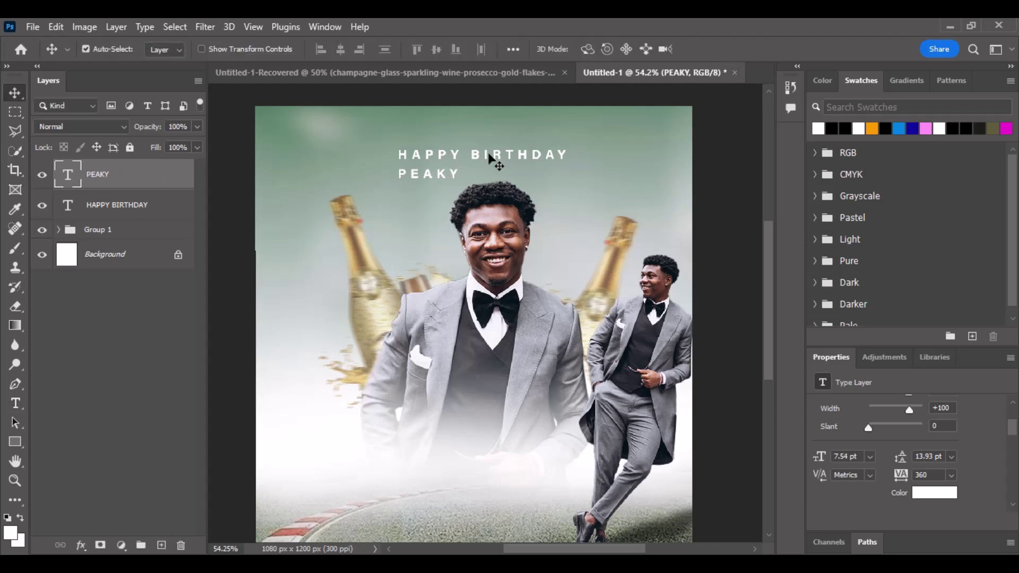
scroll(973, 491, "up", 4)
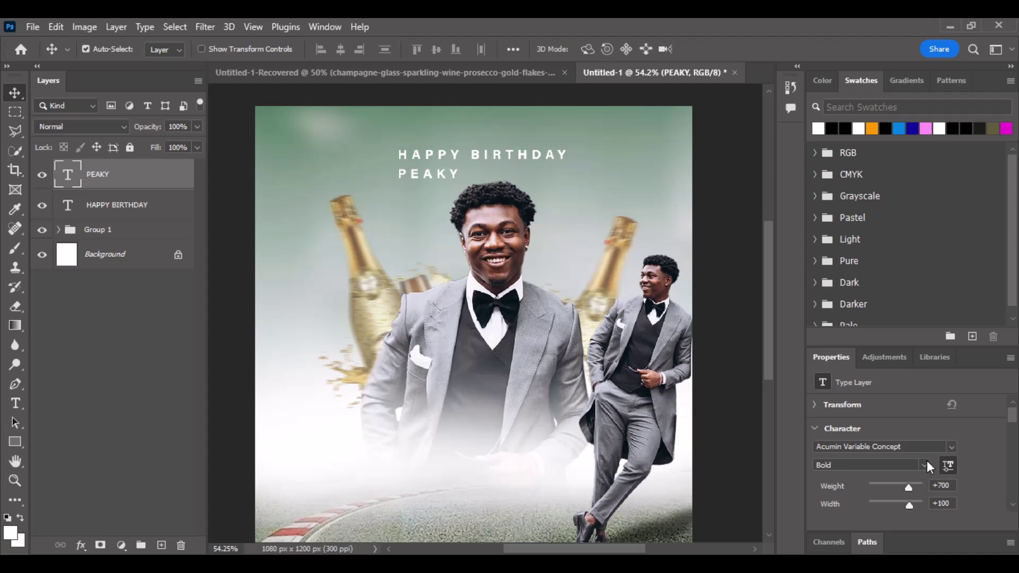
left_click(927, 461)
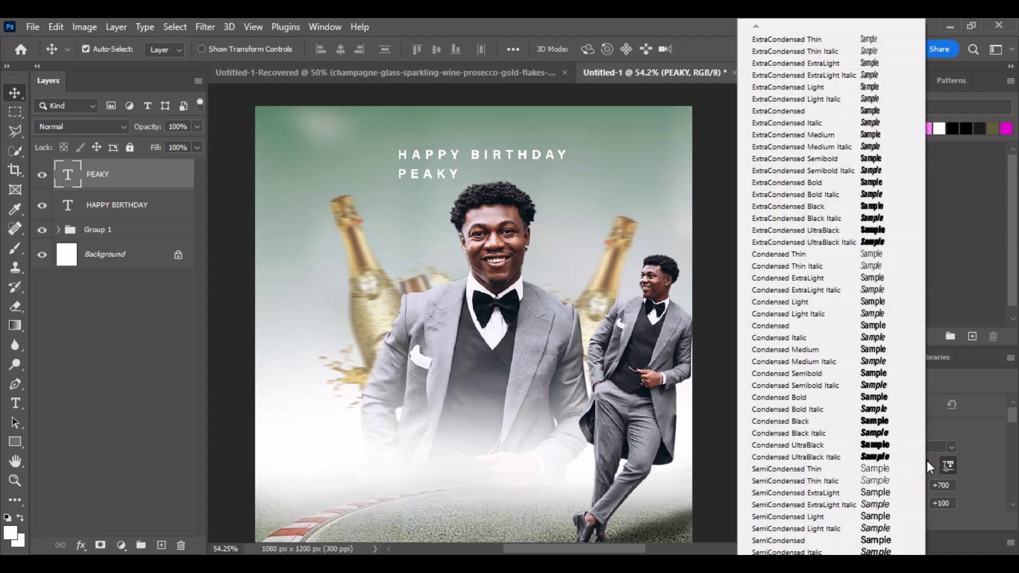
left_click(927, 459)
left_click(952, 446)
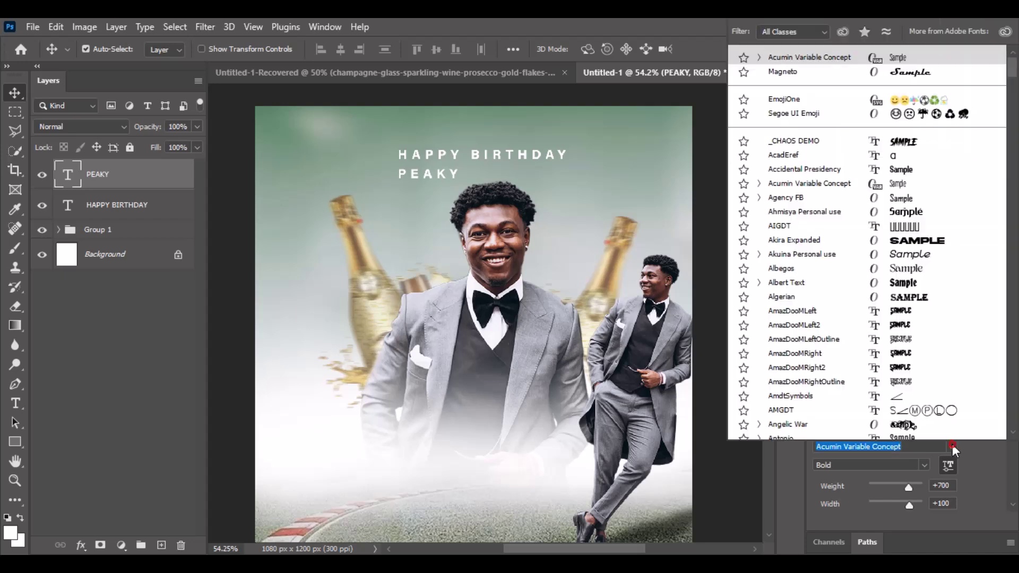
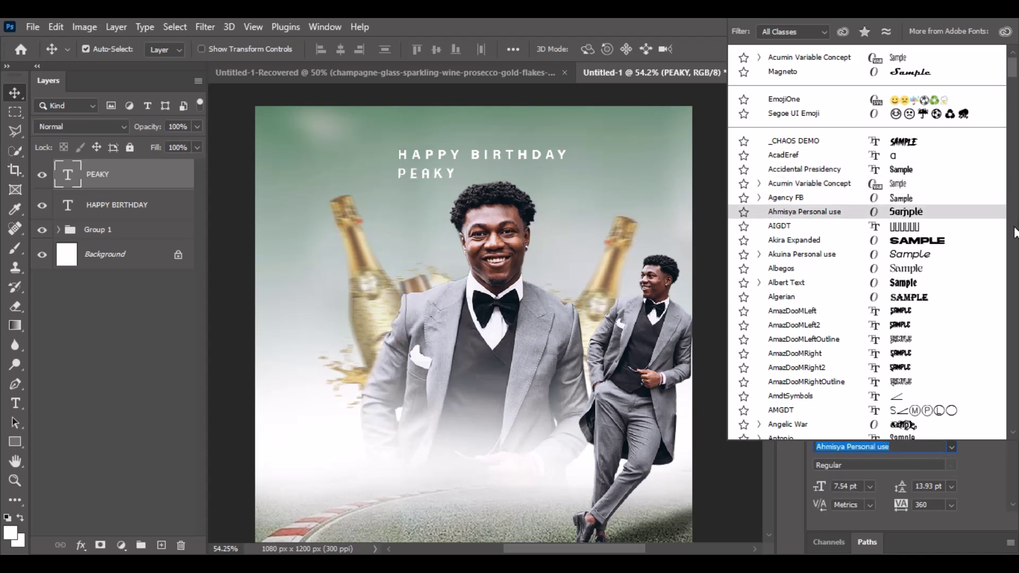
Set the PEAKY text in Berlin Sans FB Demi bold from the font list.
left_click_drag(1015, 78, 1017, 104)
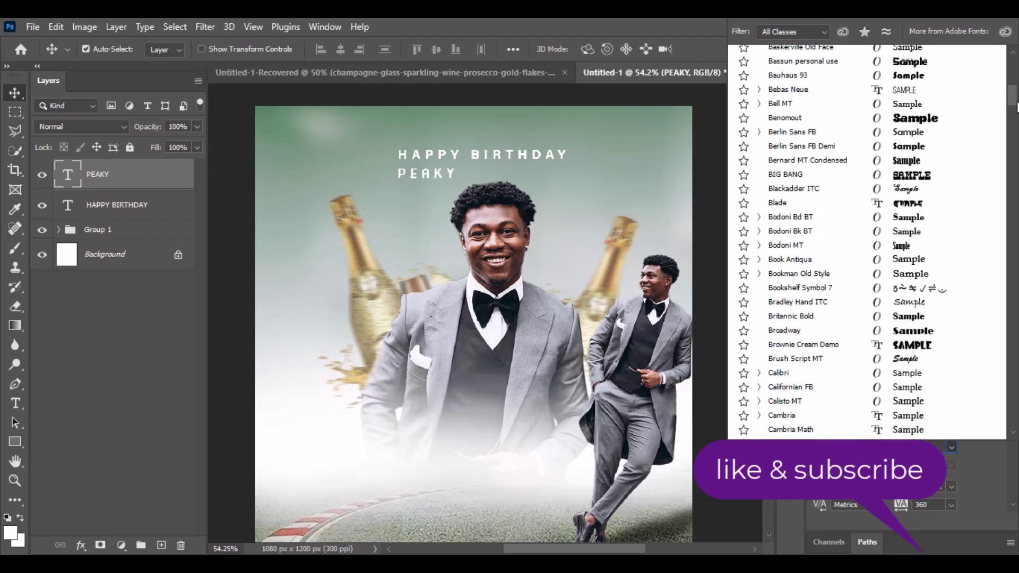
left_click(941, 158)
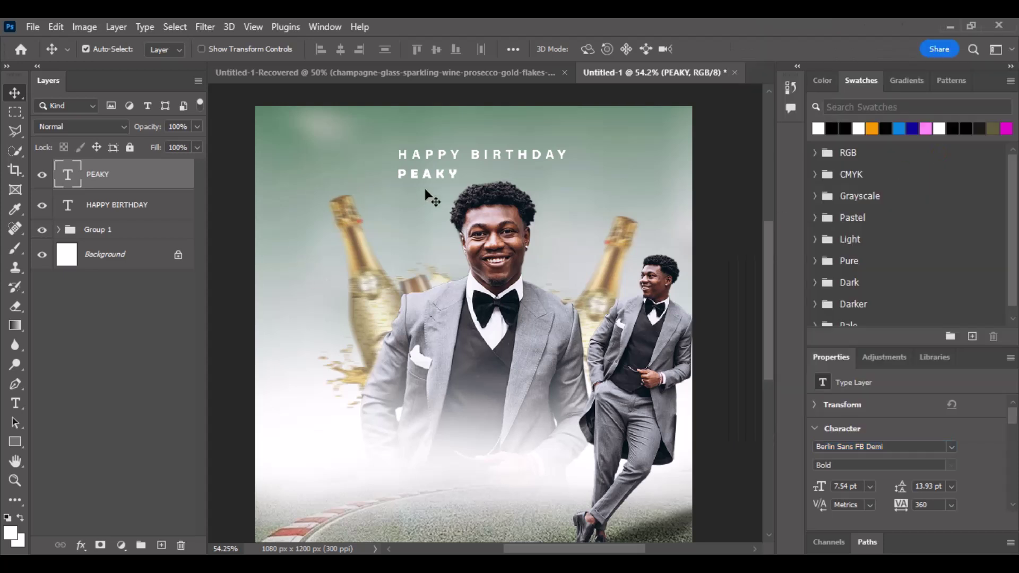
Scale PEAKY up to about 128.95 pt, stretch it tall and narrow, and centre it under HAPPY BIRTHDAY.
key("ctrl+t")
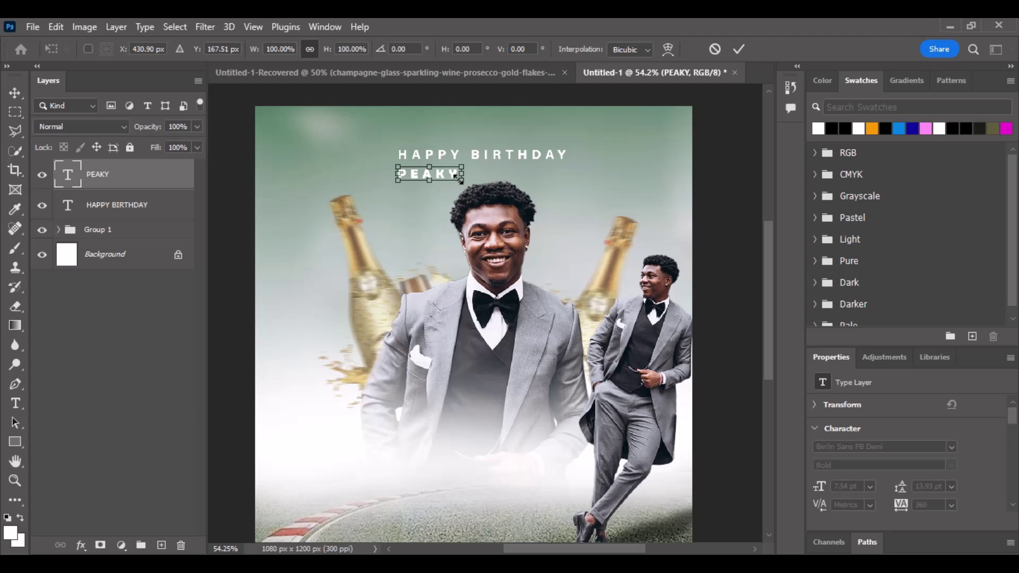
left_click_drag(460, 181, 590, 293)
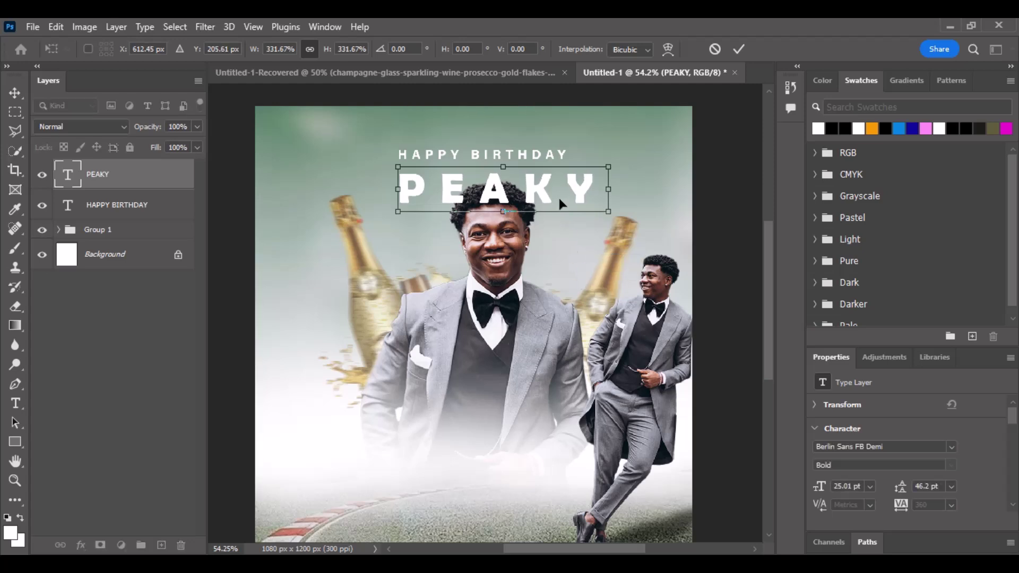
key("Left")
key("Left")
key("Left")
key("Left")
key("Left")
key("Left")
key("Left")
key("Left")
key("Left")
key("Left")
key("Left")
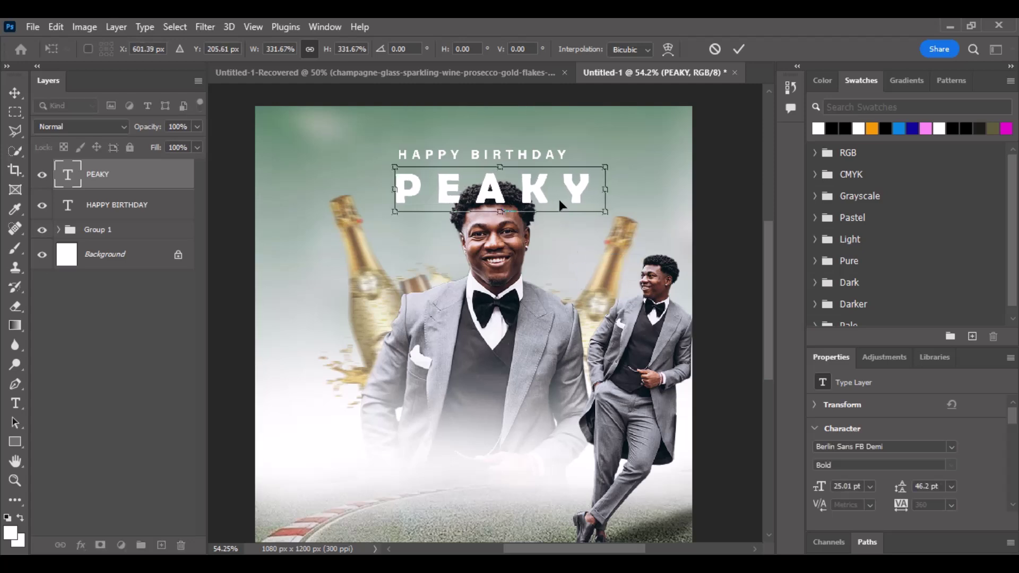
key("Left")
key("Left")
key("Left")
key("Left")
key("Left")
key("Left")
key("Left")
key("Left")
key("Left")
key("Left")
key("Left")
key("Left")
key("Left")
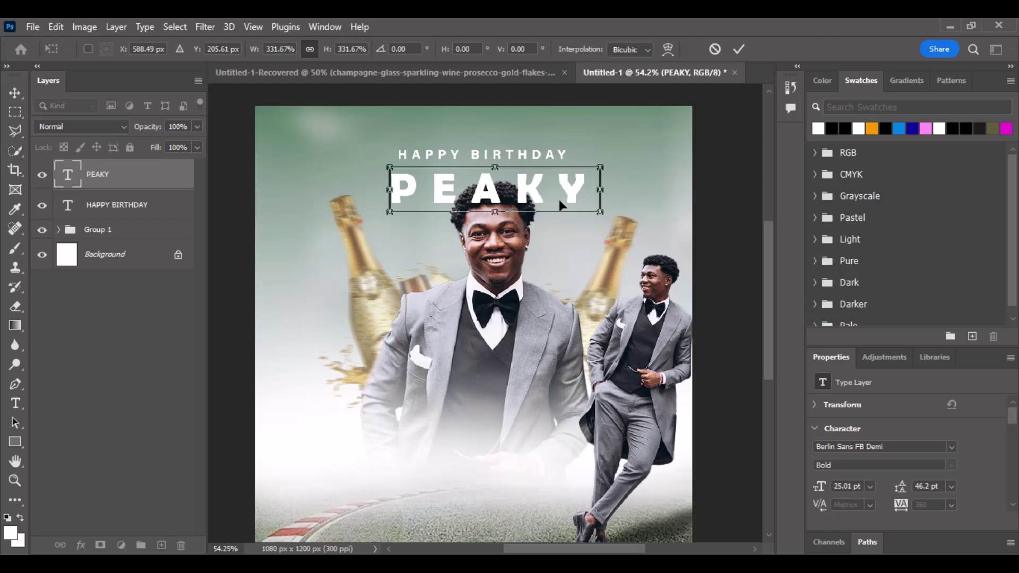
key("Left")
key("Left")
key("Left")
key("Left")
key("Left")
key("Left")
key("Left")
key("Left")
key("Left")
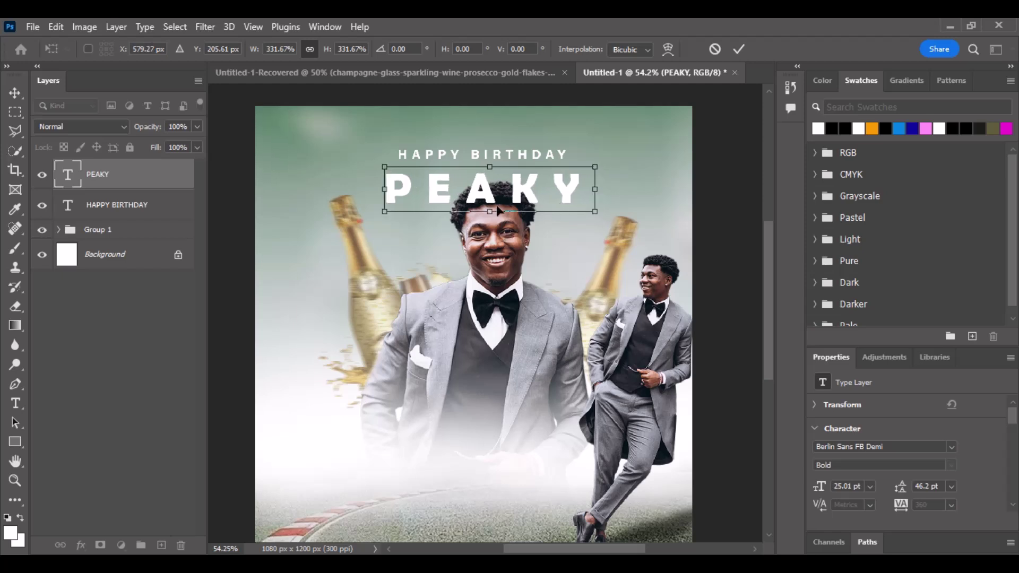
left_click_drag(490, 212, 489, 398)
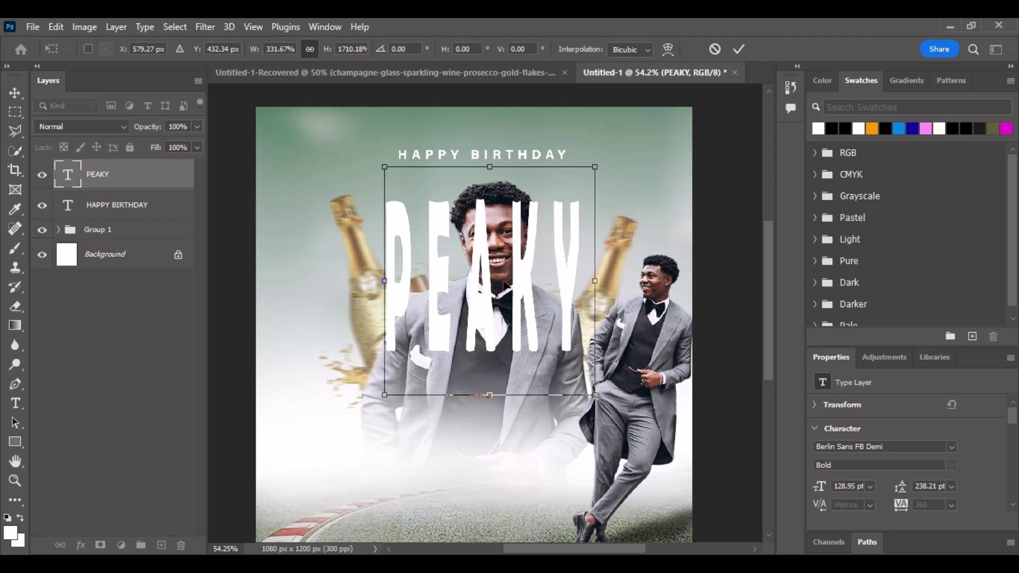
left_click_drag(503, 286, 501, 261)
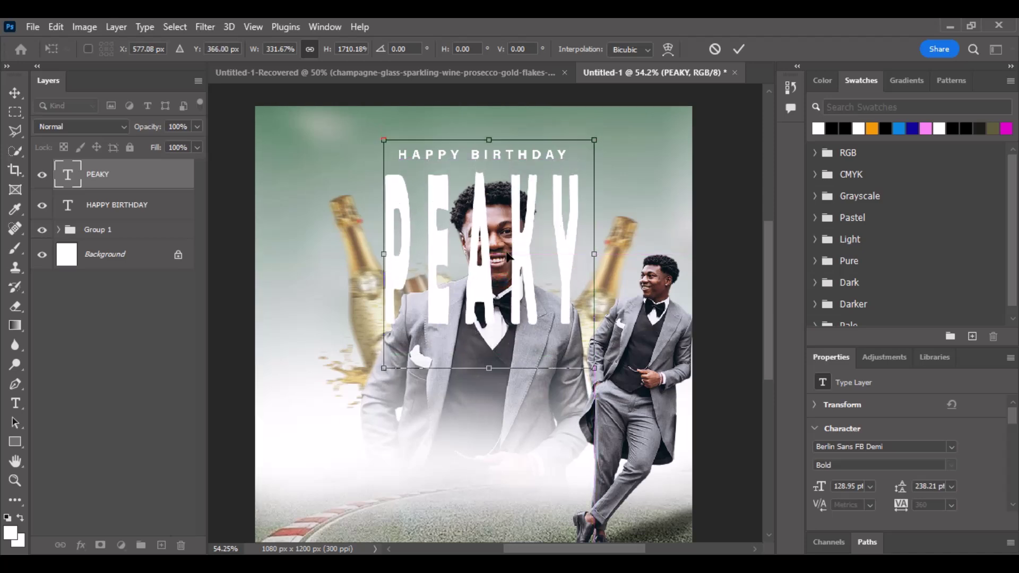
double_click(521, 240)
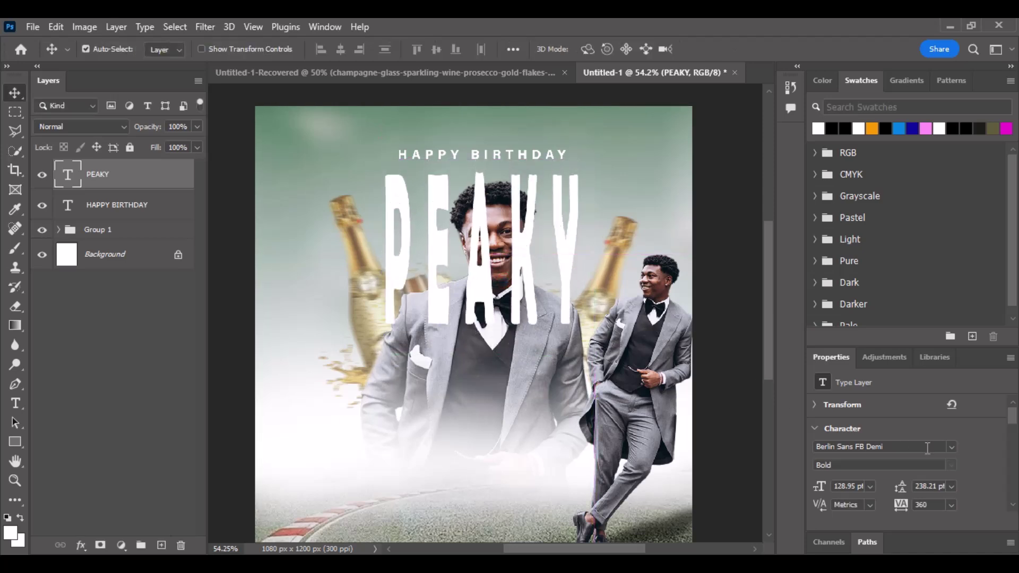
Search the font list for 'MONTS' and switch PEAKY to Montserrat Black.
left_click(952, 447)
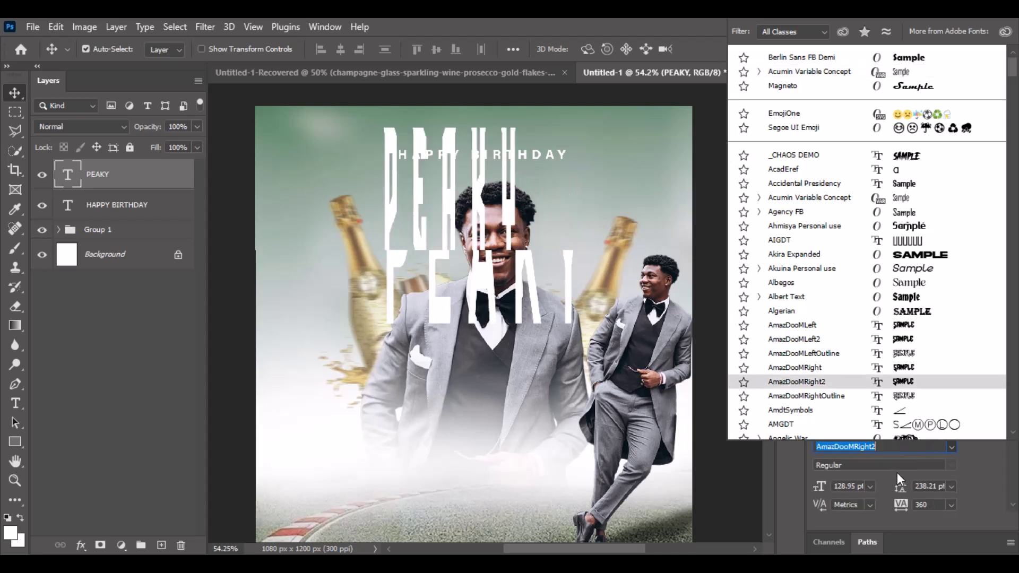
type("MO")
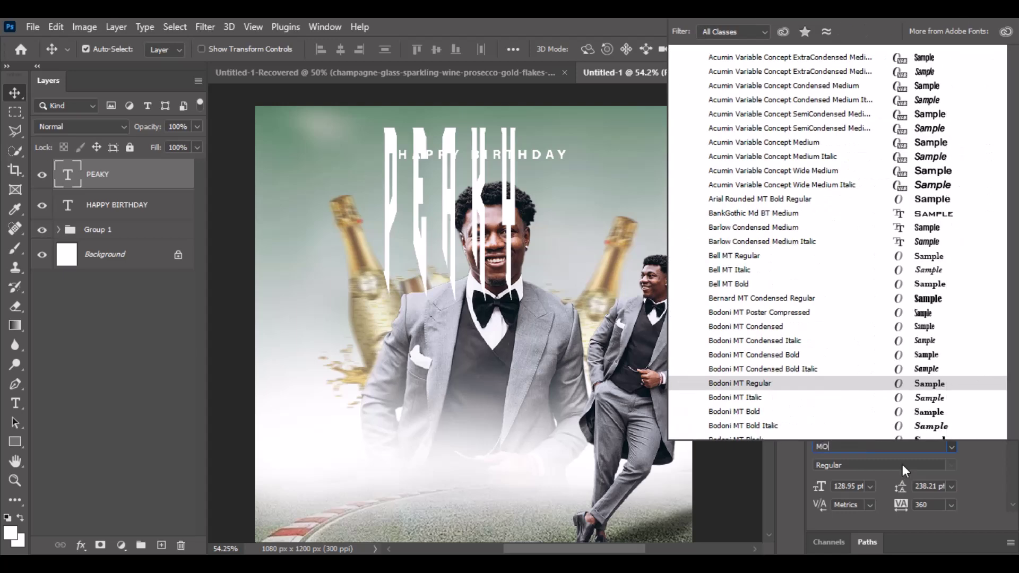
type("NTE=S")
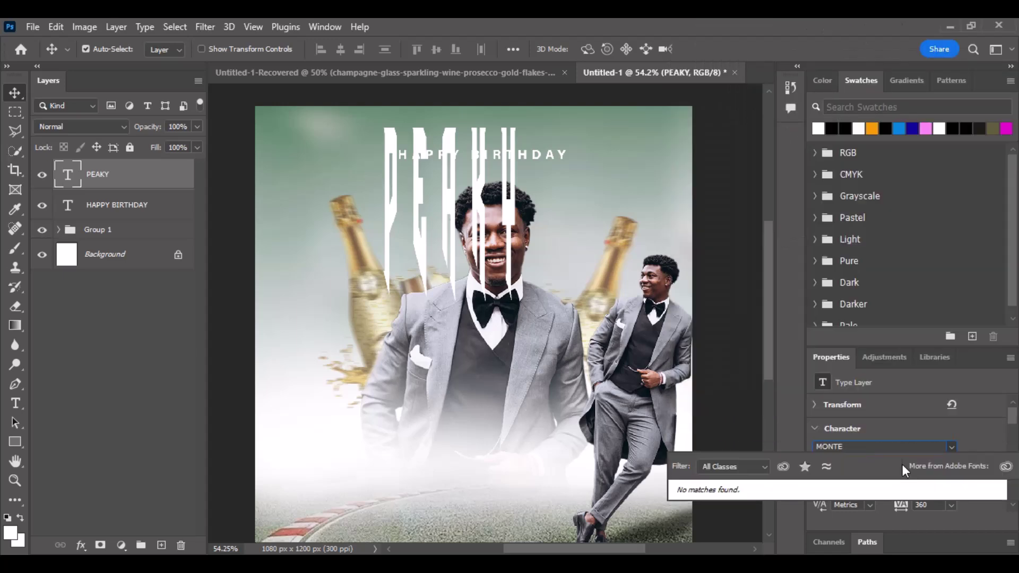
key("BackSpace")
key("BackSpace")
key("BackSpace")
type("S")
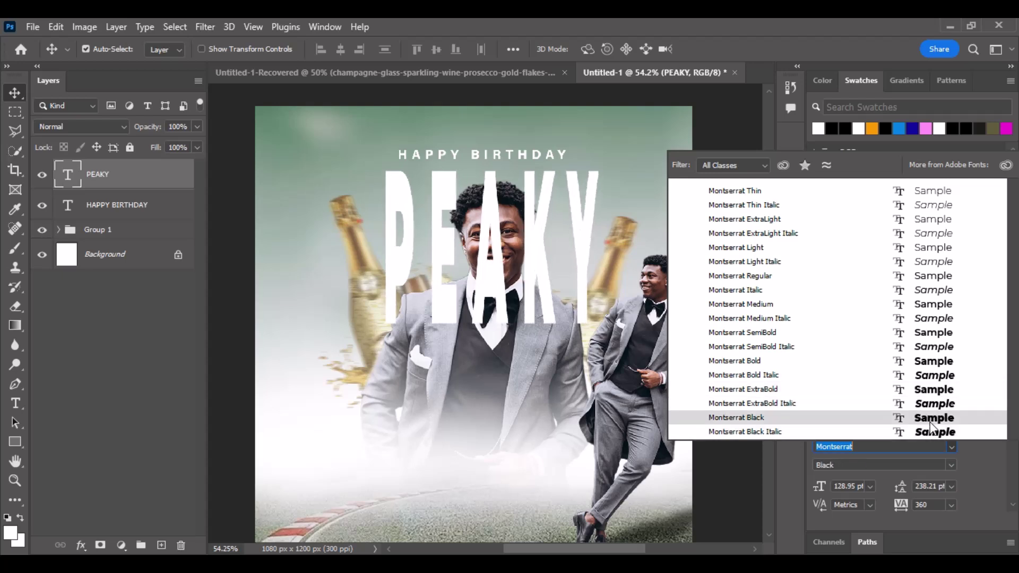
left_click(930, 422)
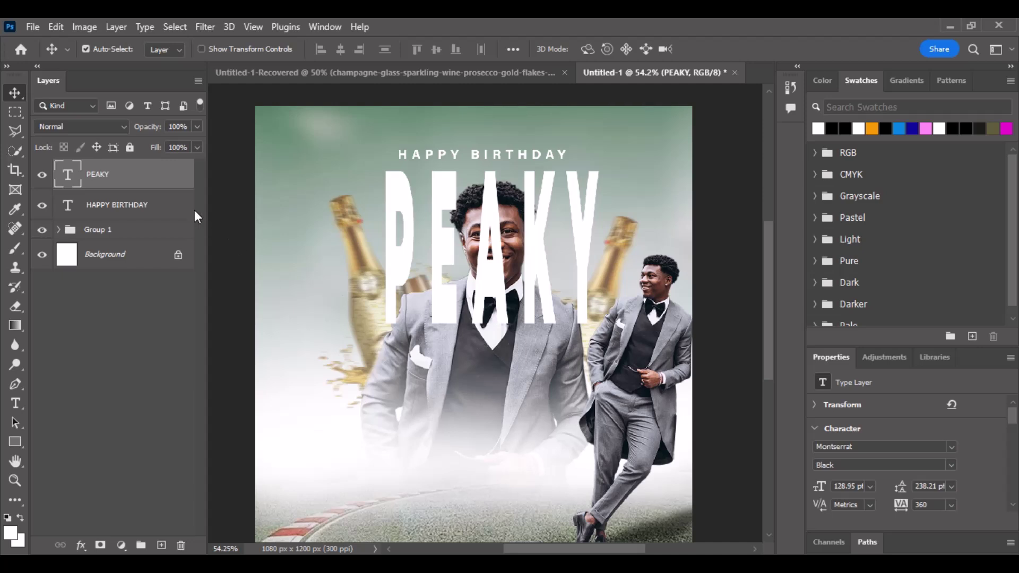
Move the green background image out of Group 1 to sit just above Background.
left_click(58, 230)
left_click(321, 160)
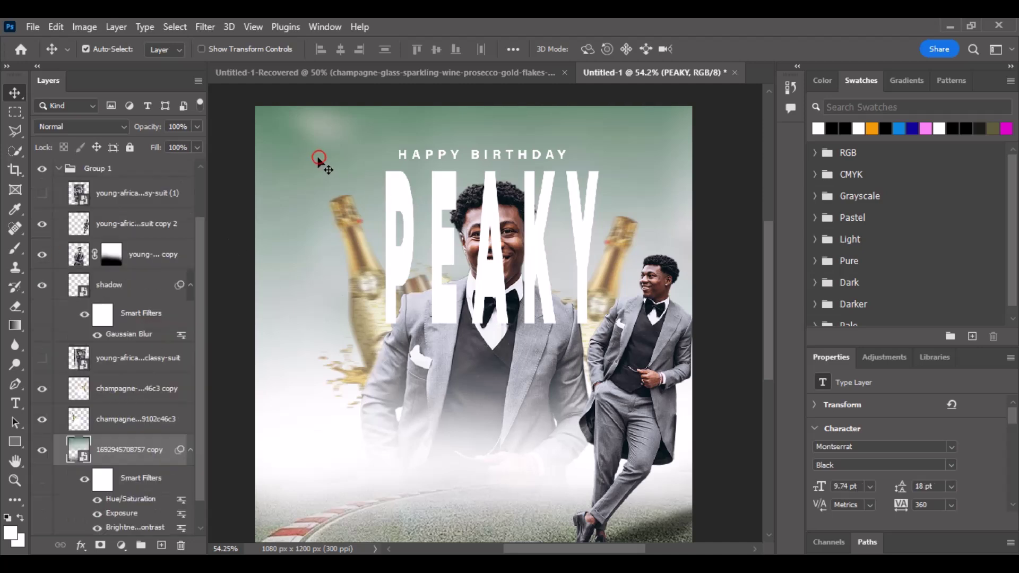
scroll(137, 452, "down", 1)
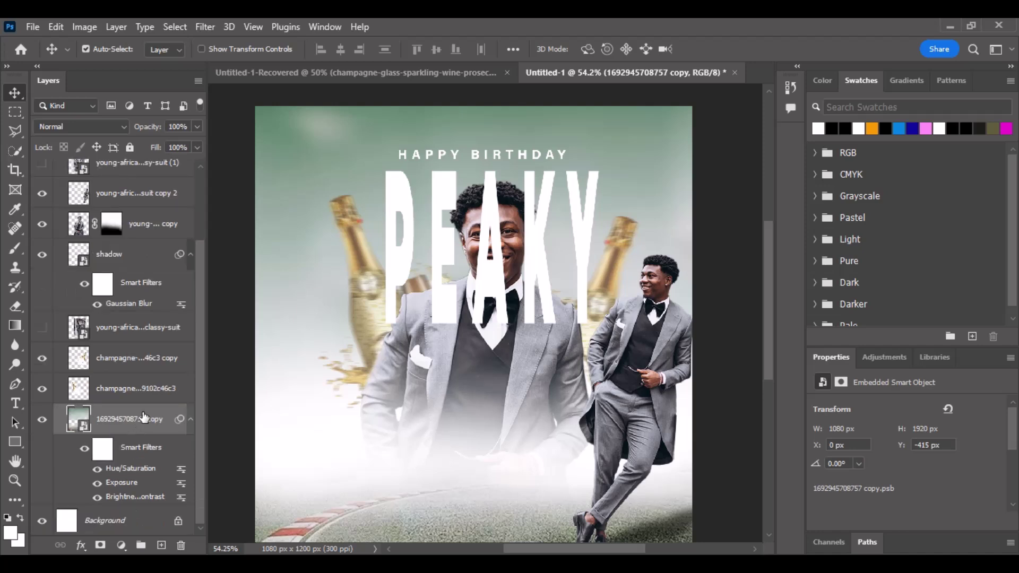
left_click_drag(144, 416, 131, 512)
scroll(146, 367, "up", 3)
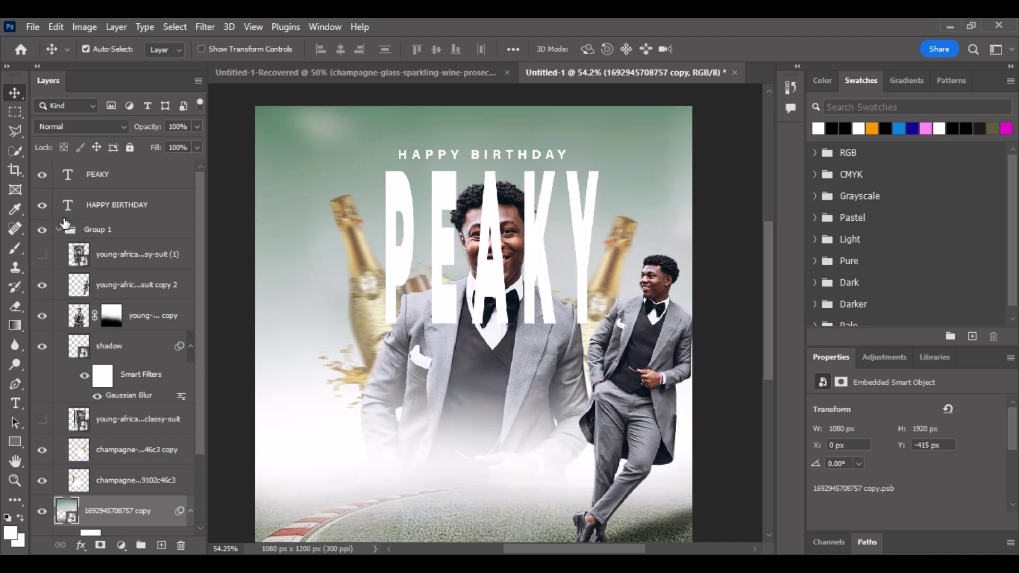
left_click(58, 230)
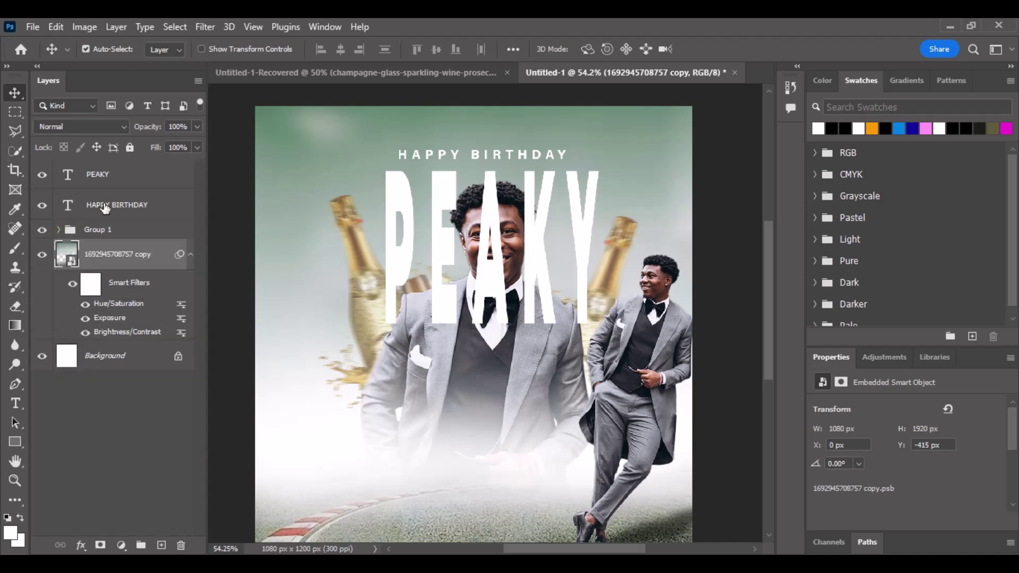
Place the PEAKY layer beneath Group 1 and nudge it slightly left and down.
left_click_drag(105, 207, 102, 250)
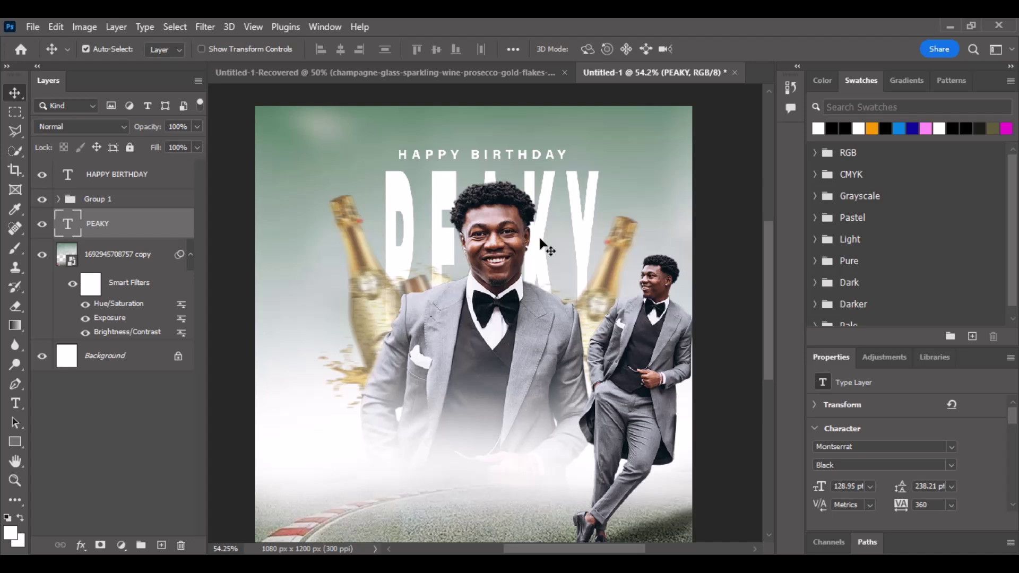
left_click_drag(541, 240, 538, 251)
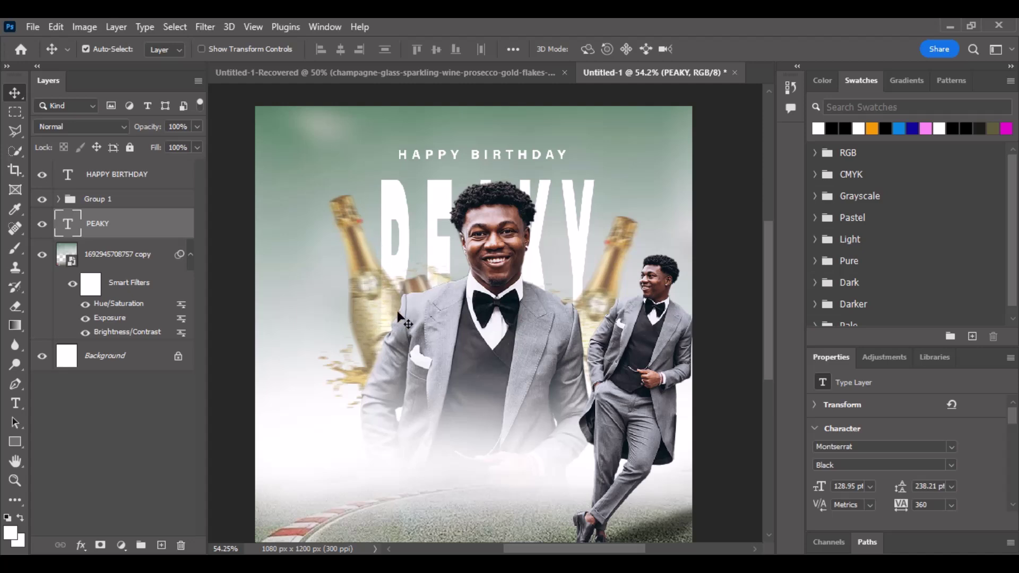
left_click(387, 241)
left_click(59, 199)
scroll(87, 433, "down", 3)
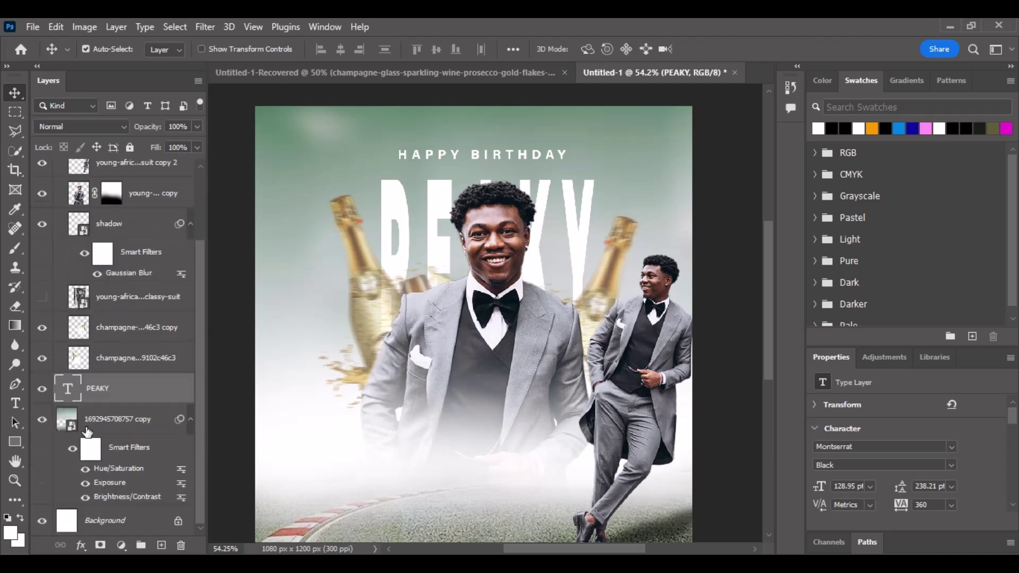
Rasterize PEAKY and paint over it inside the left champagne bottle selection, then deselect.
left_click(78, 356, "ctrl")
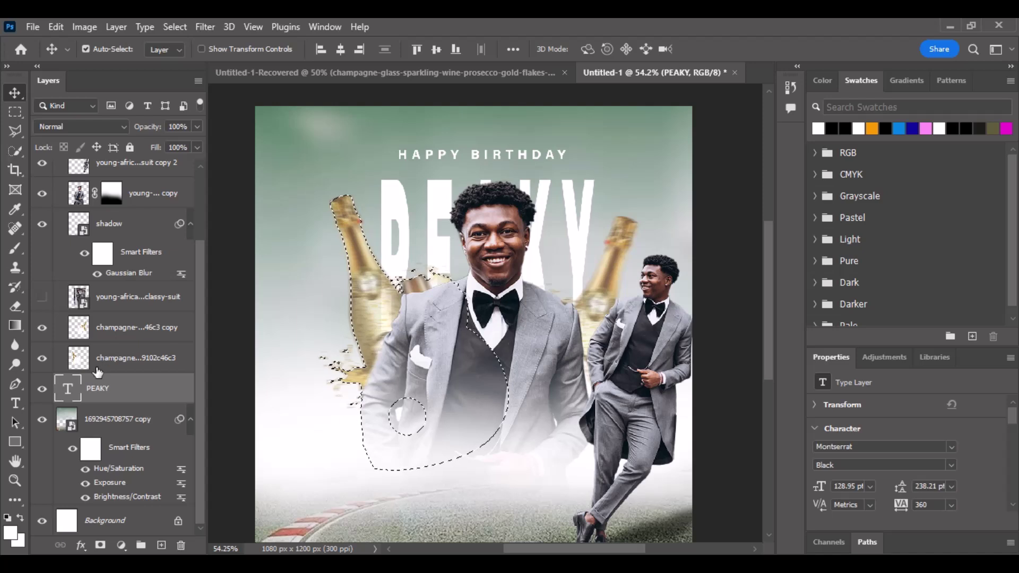
left_click(12, 249)
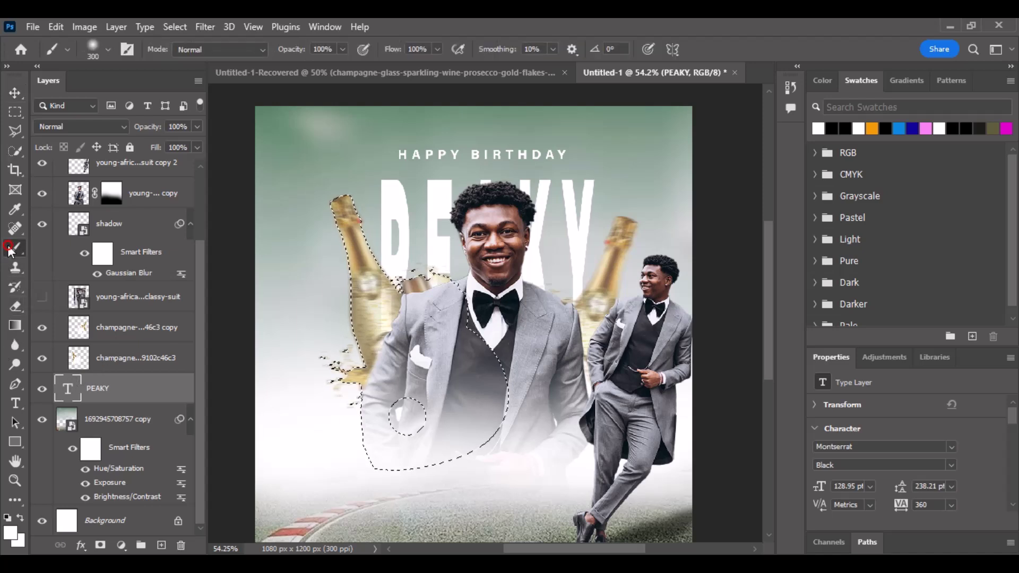
left_click(463, 263)
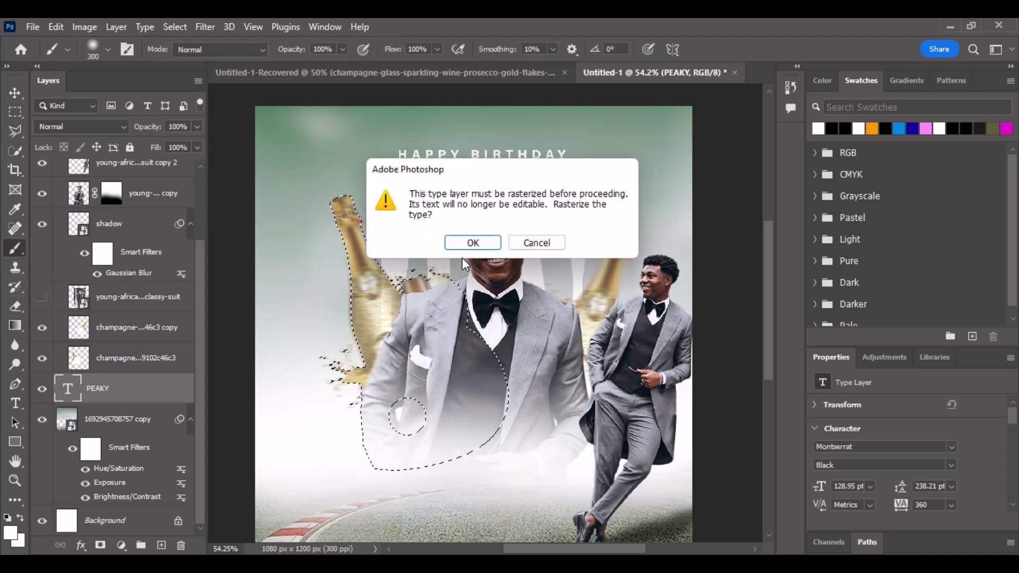
left_click(473, 242)
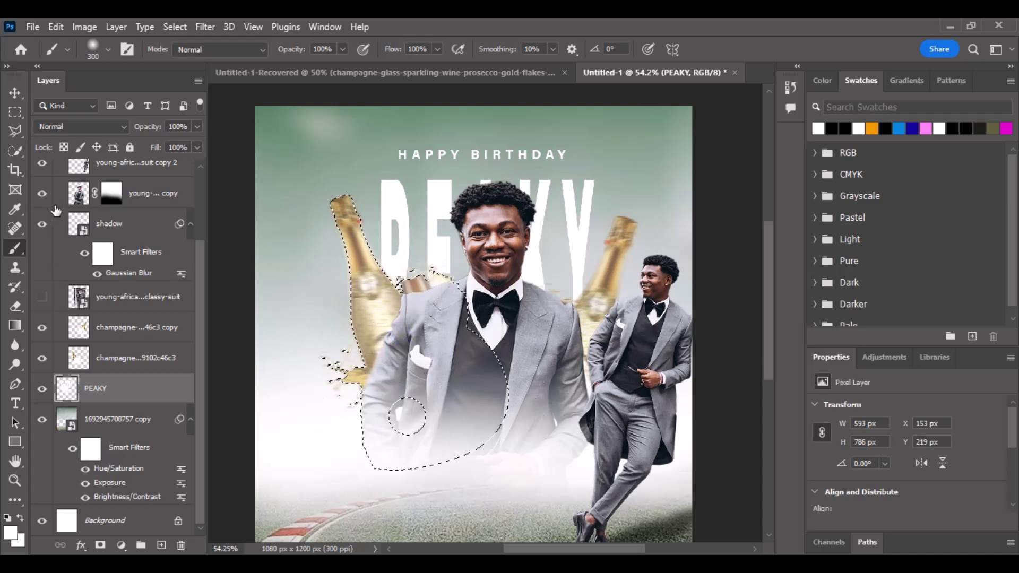
key("ctrl+d")
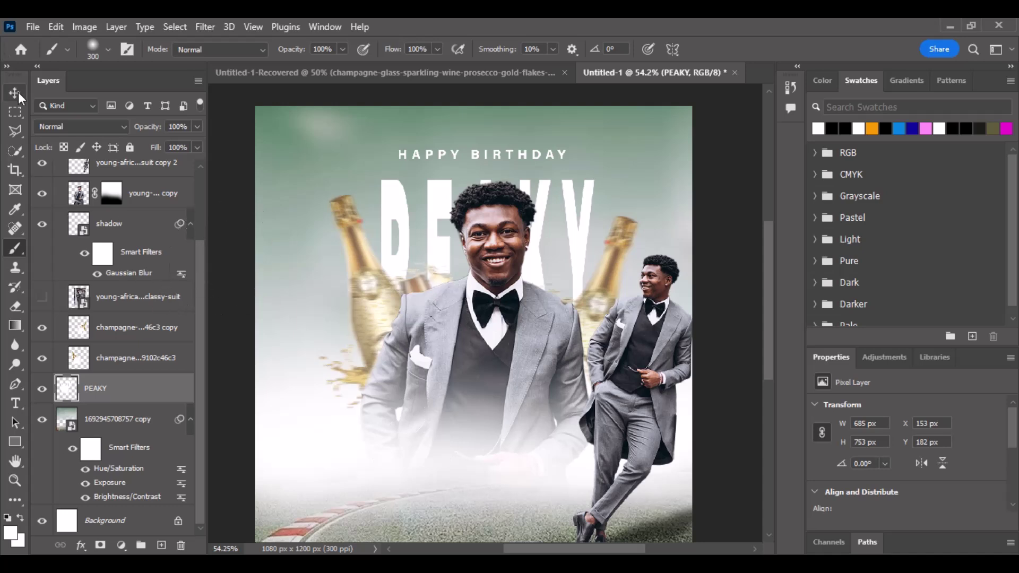
left_click(17, 94)
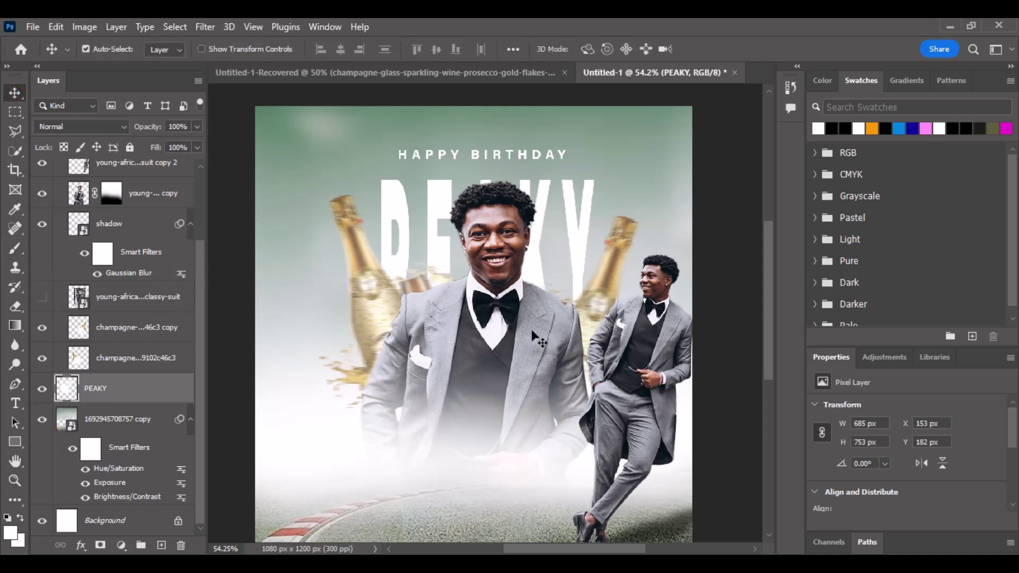
scroll(536, 340, "down", 3)
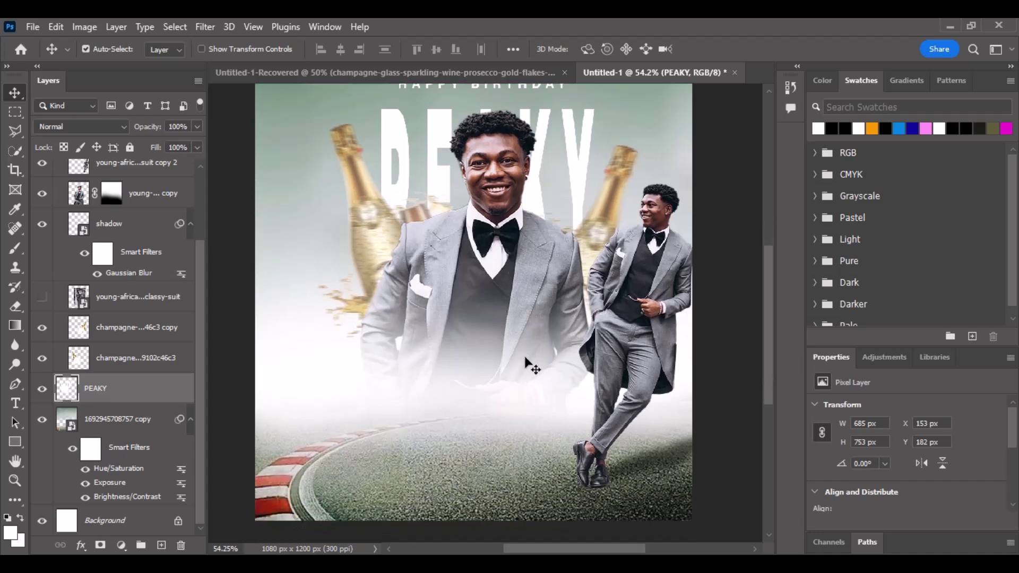
scroll(524, 366, "down", 1)
scroll(517, 358, "up", 1)
scroll(473, 347, "up", 1)
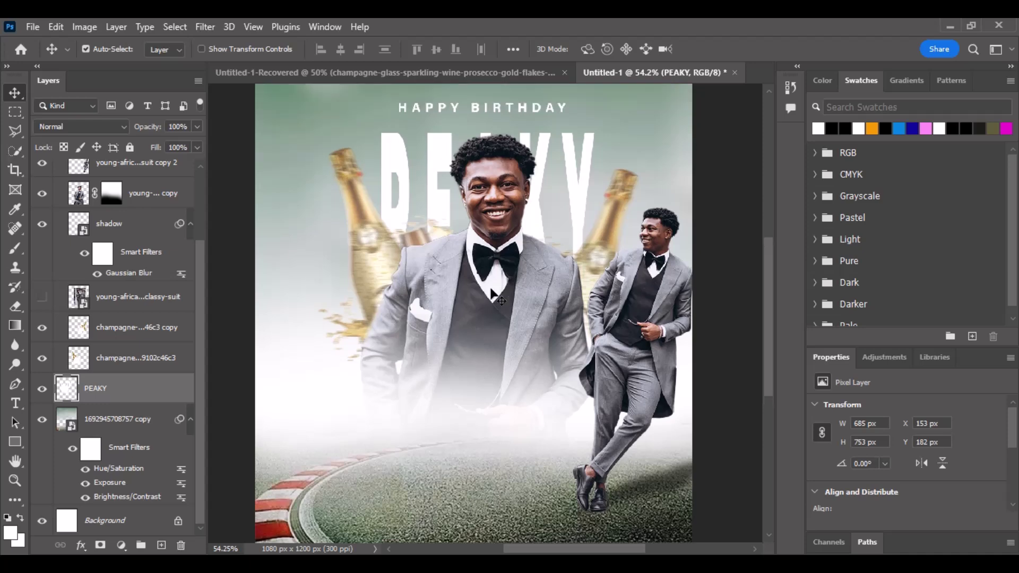
scroll(491, 291, "up", 1)
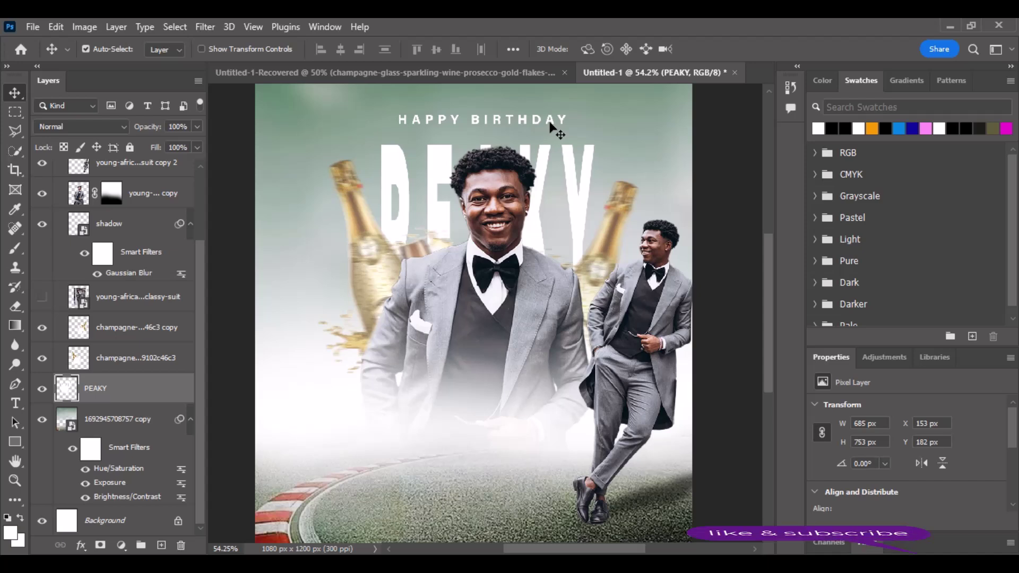
Copy HAPPY BIRTHDAY down near the bottom and retype it as 50TH / BIRTHDAY on two lines.
left_click_drag(552, 129, 521, 504)
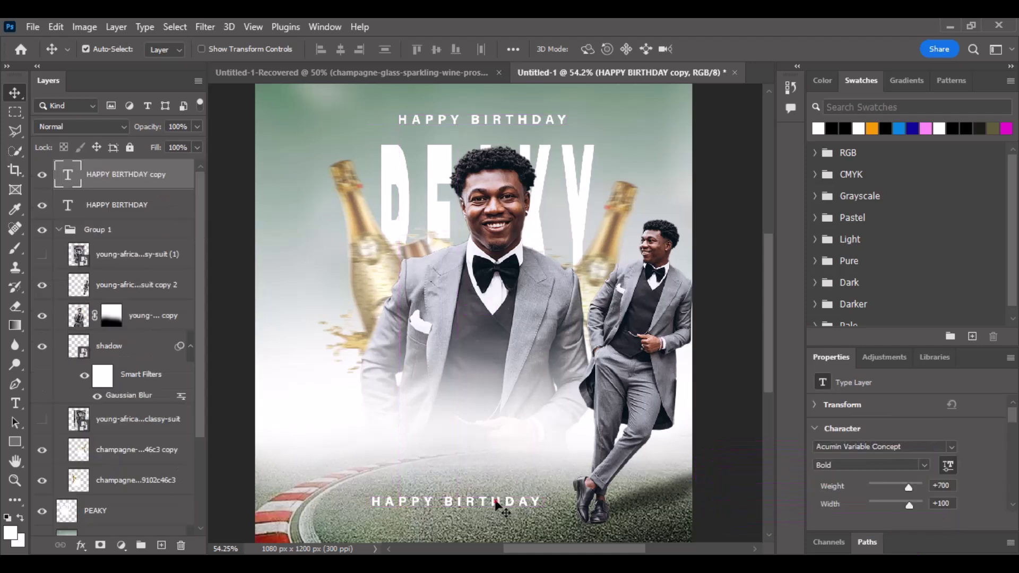
double_click(496, 501)
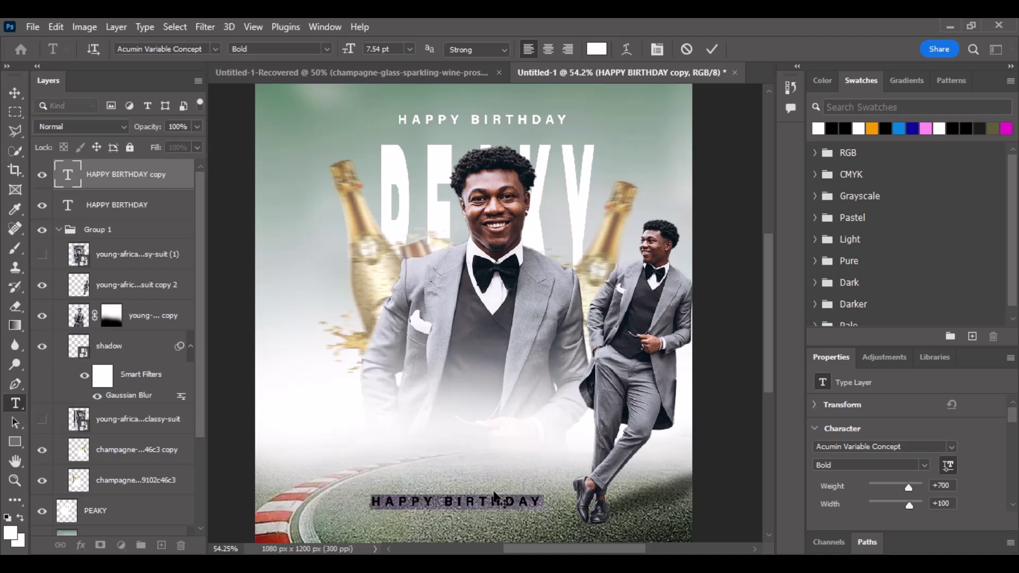
type("50")
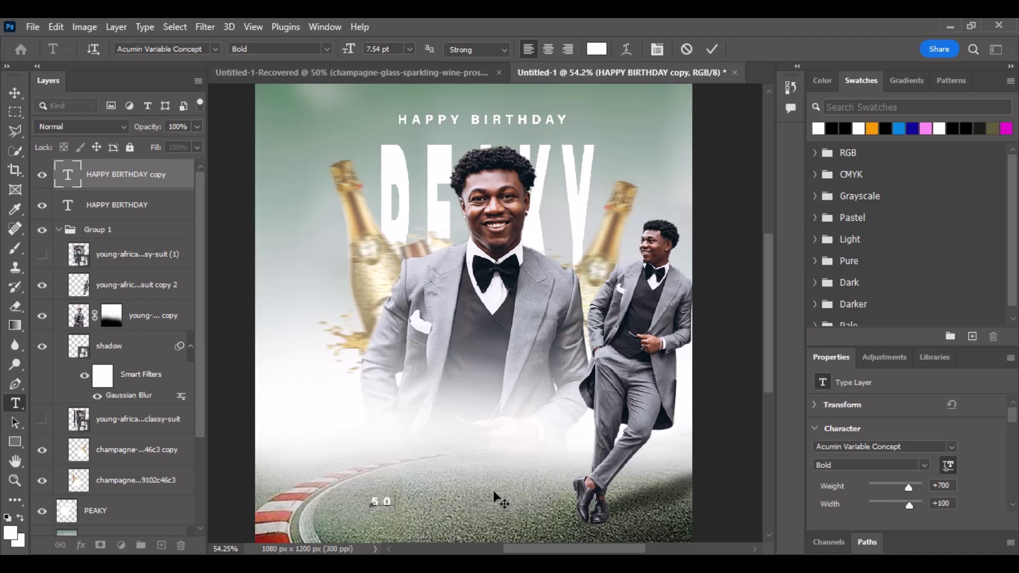
type("th")
key("Return")
type("b")
key("BackSpace")
key("BackSpace")
key("BackSpace")
key("BackSpace")
type("TH")
key("Return")
type("BIRTHDY")
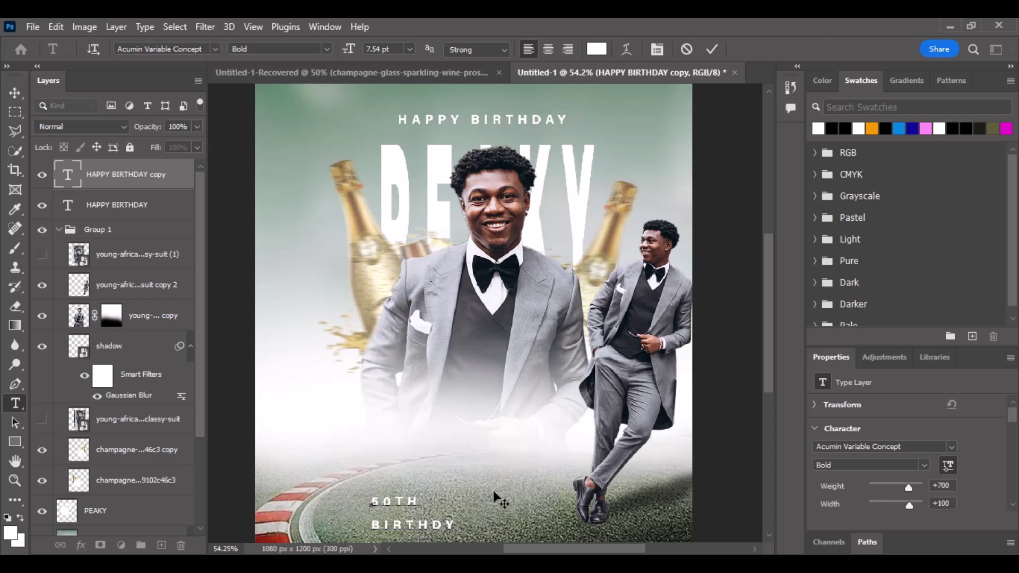
key("BackSpace")
key("BackSpace")
type("A")
key("BackSpace")
type("DAY")
Commit the 50TH BIRTHDAY text and enter a tracking value of 0.
left_click(19, 90)
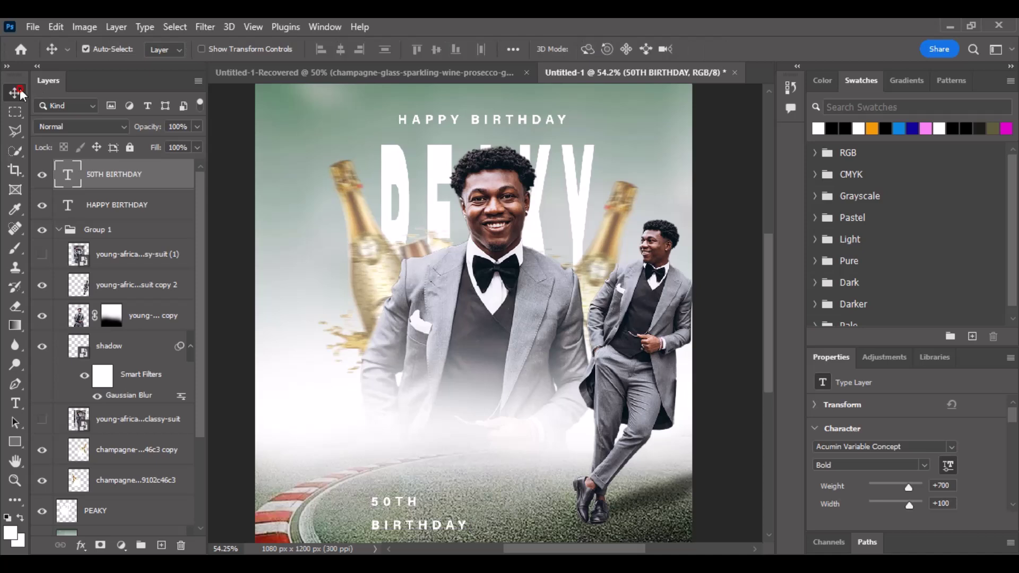
scroll(866, 419, "down", 4)
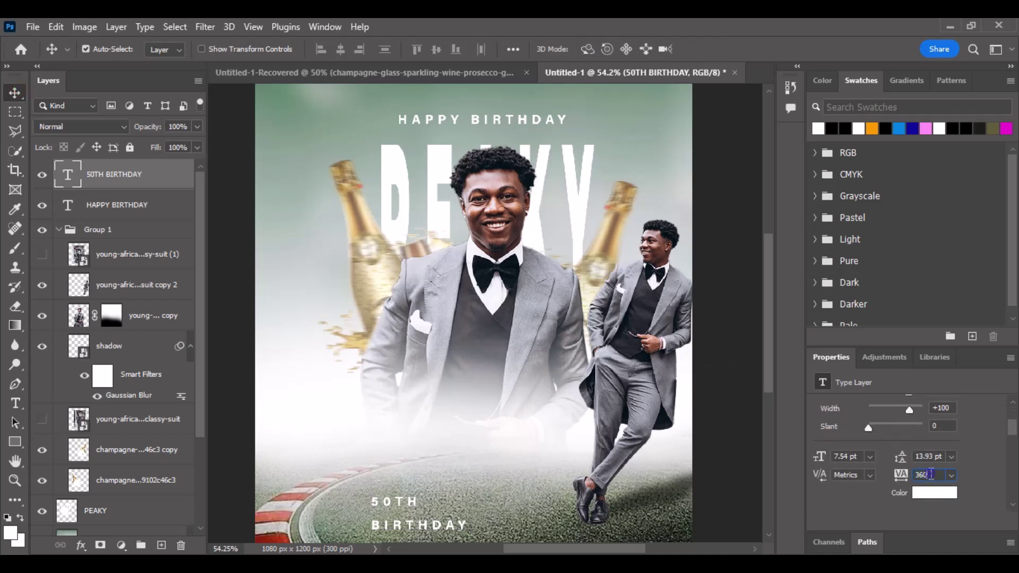
key("Return")
type("0")
Apply 0 tracking and centre-align the 50TH BIRTHDAY lines.
key("Return")
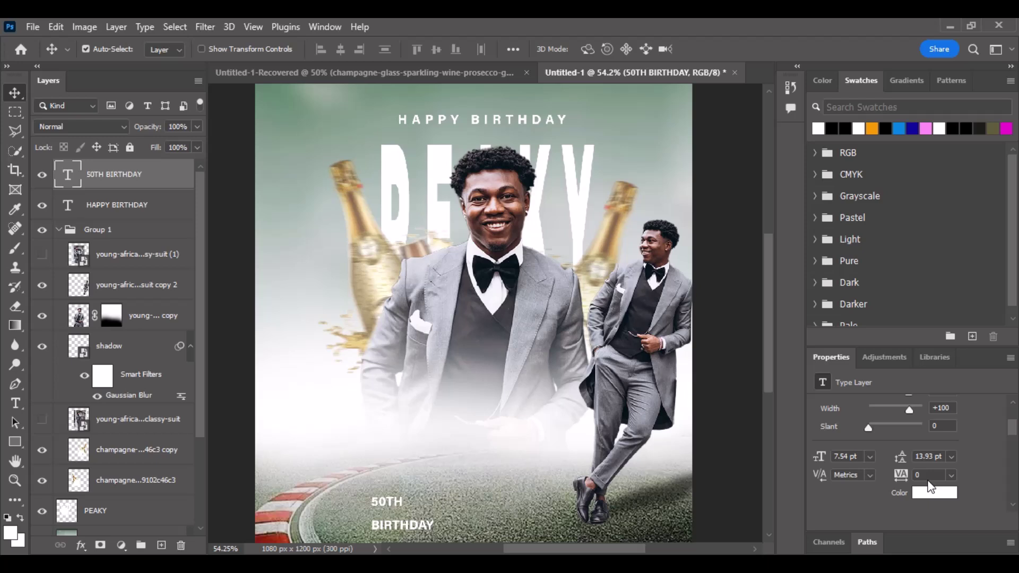
scroll(930, 486, "down", 3)
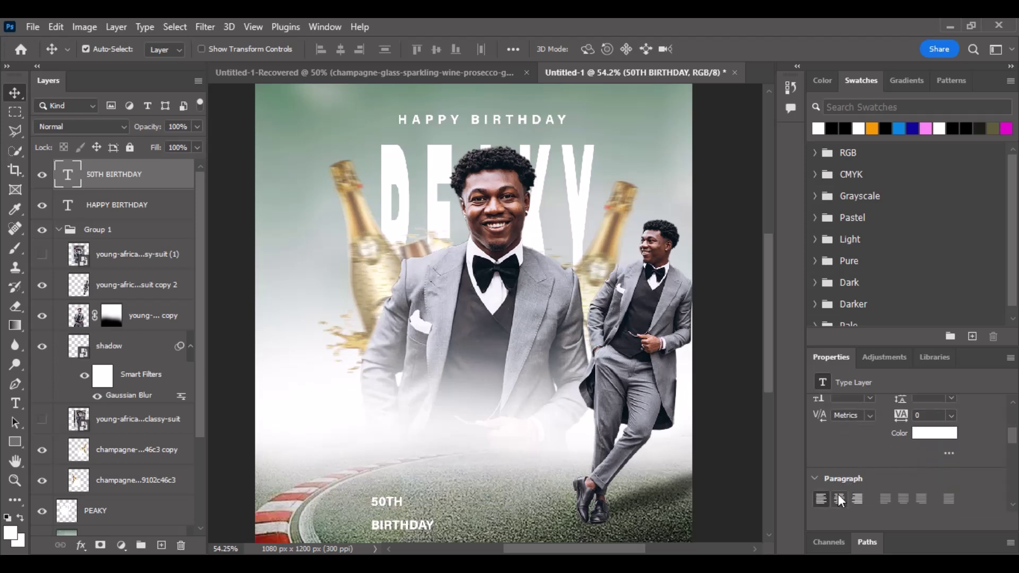
left_click(839, 497)
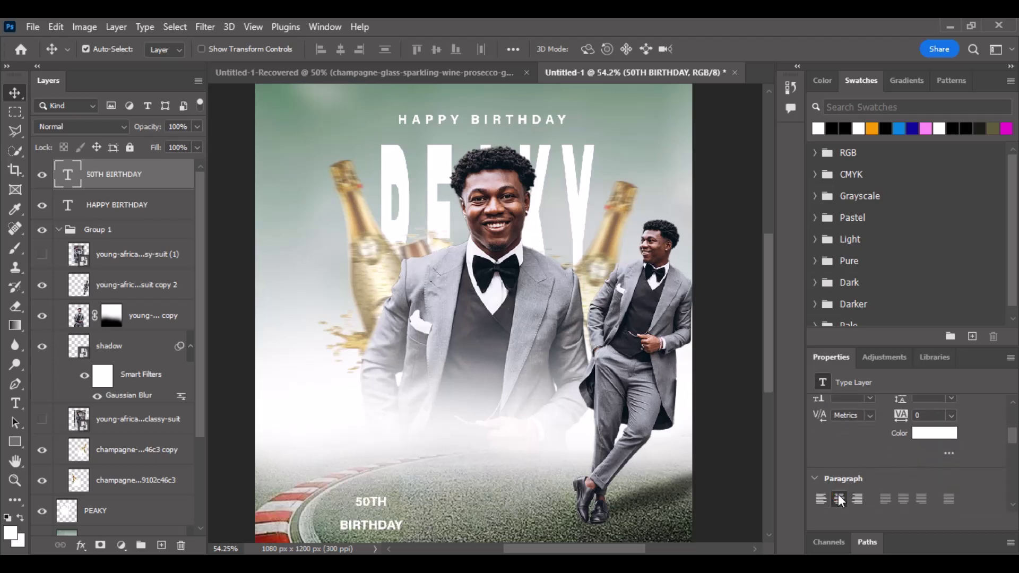
scroll(839, 500, "up", 1)
Set the leading to 8 pt and the tracking to 10.
left_click(900, 423)
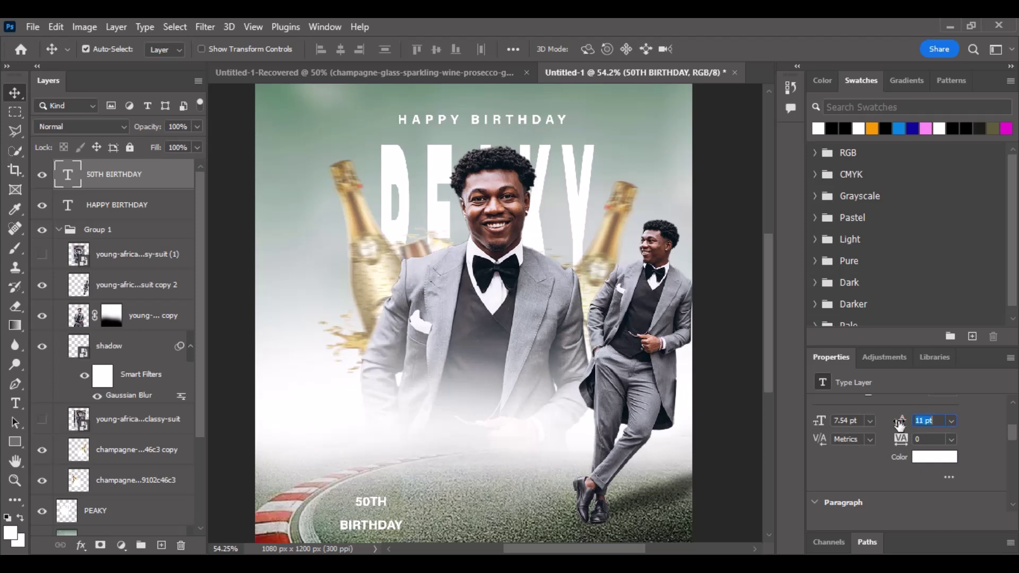
left_click_drag(899, 423, 897, 422)
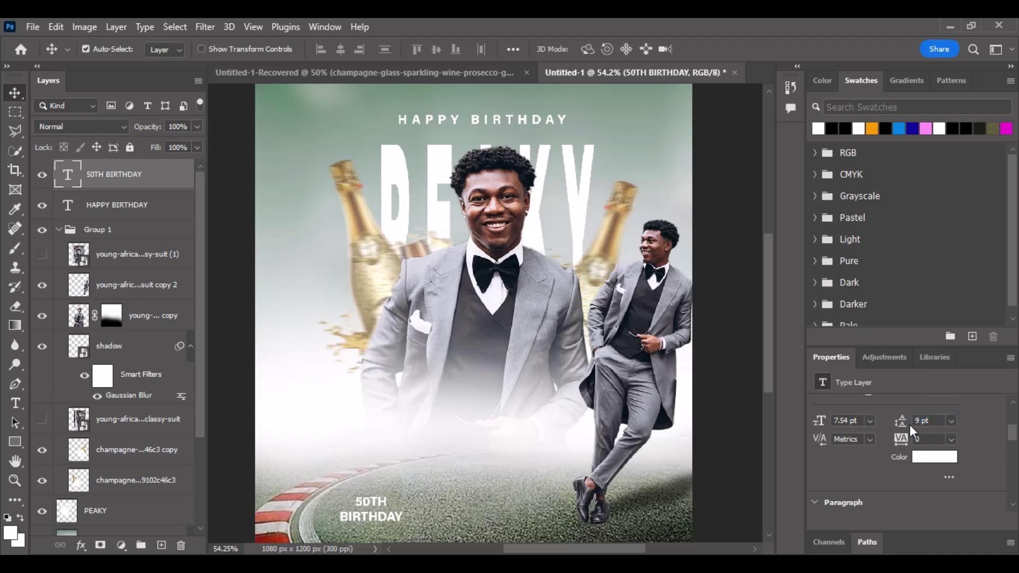
left_click(951, 421)
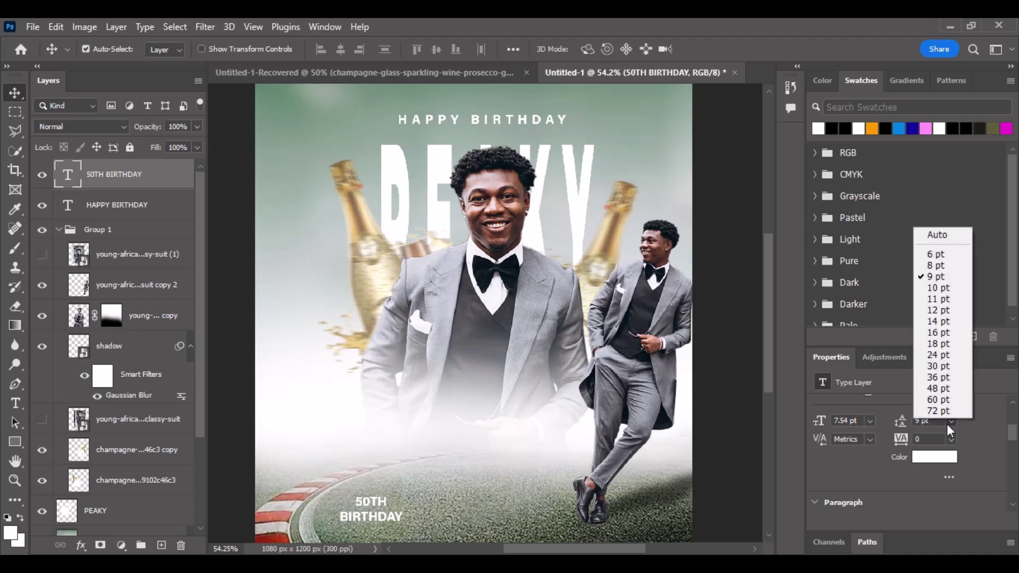
left_click(937, 268)
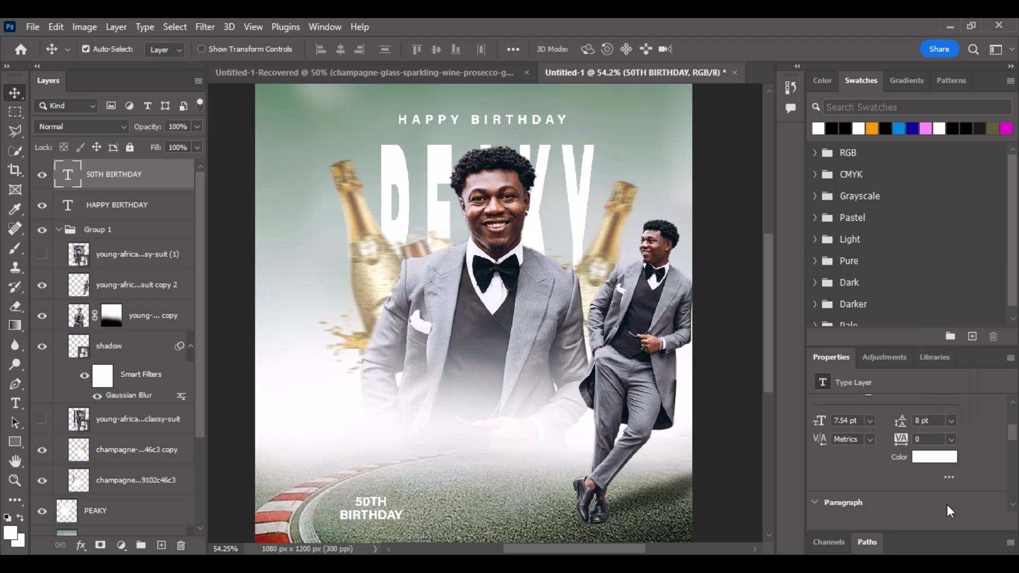
left_click(951, 439)
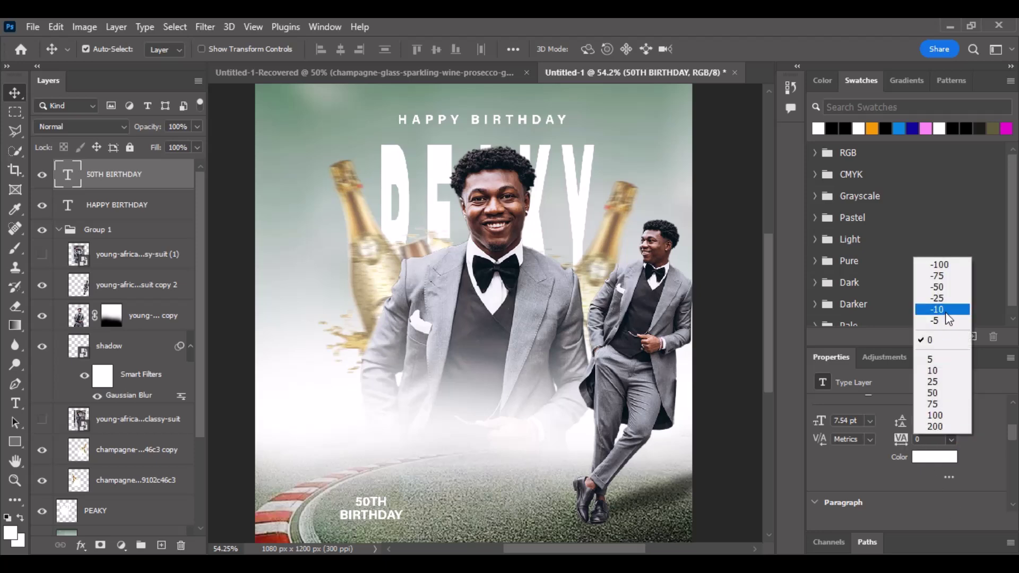
left_click(945, 358)
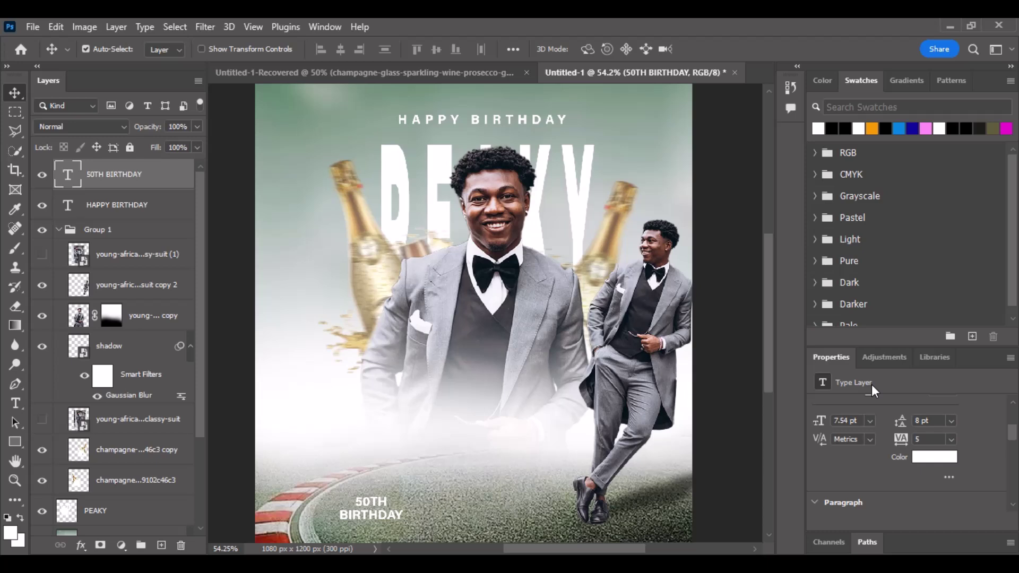
left_click(954, 438)
left_click(935, 373)
Scale the 50TH BIRTHDAY text up about 150%, to roughly 11.34 pt.
key("ctrl")
key("ctrl+t")
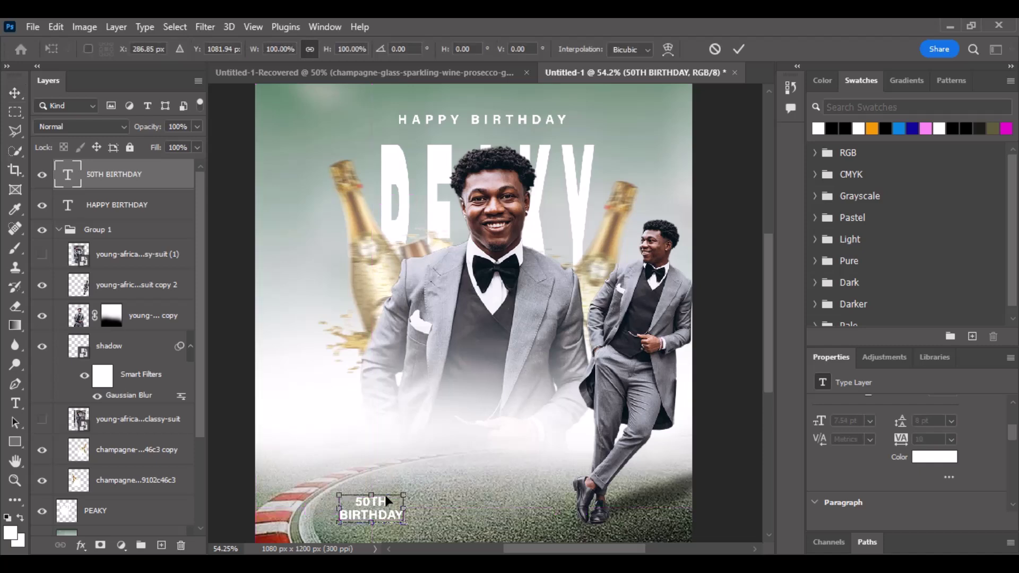
left_click_drag(404, 497, 431, 504)
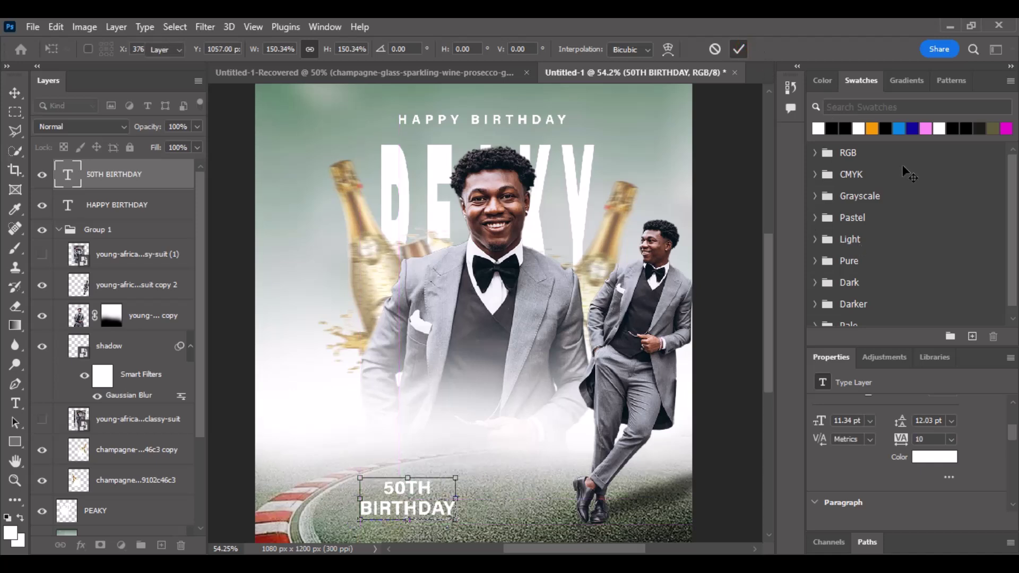
key("Return")
Colour 50TH BIRTHDAY black in Acumin Variable Concept UltraBlack and nudge it slightly lower.
left_click(844, 129)
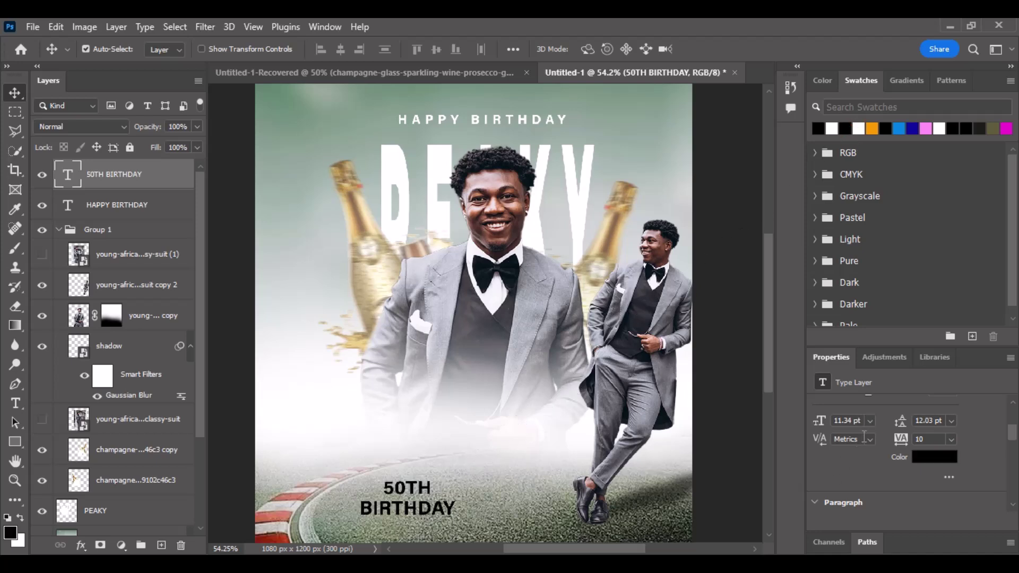
scroll(944, 422, "up", 3)
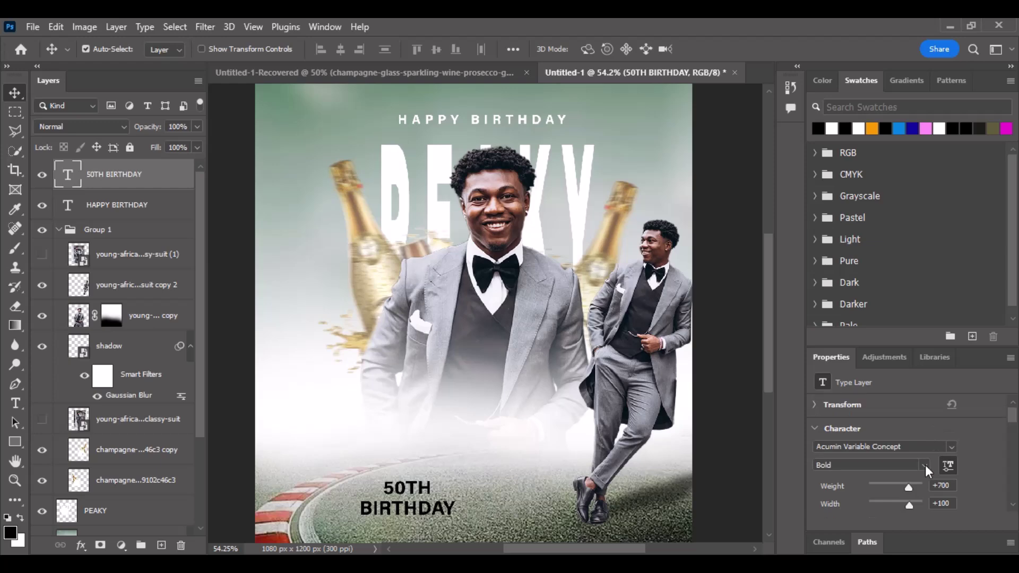
left_click(926, 466)
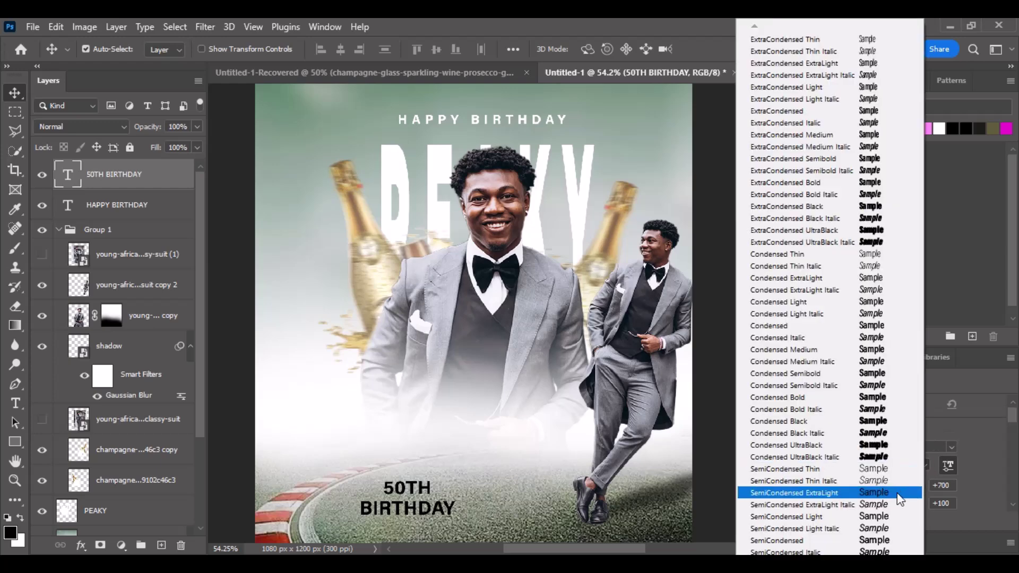
left_click(889, 446)
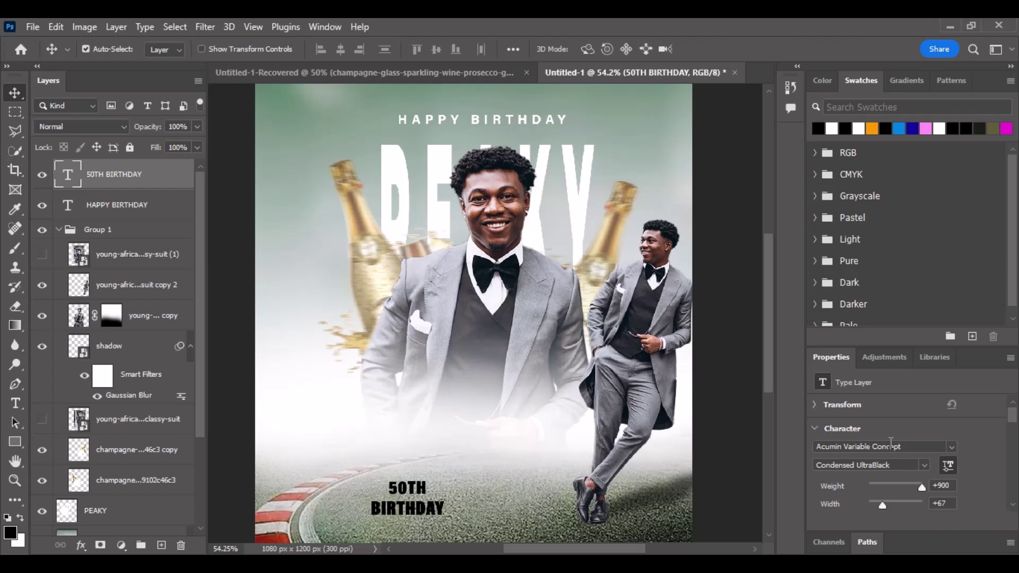
left_click(919, 466)
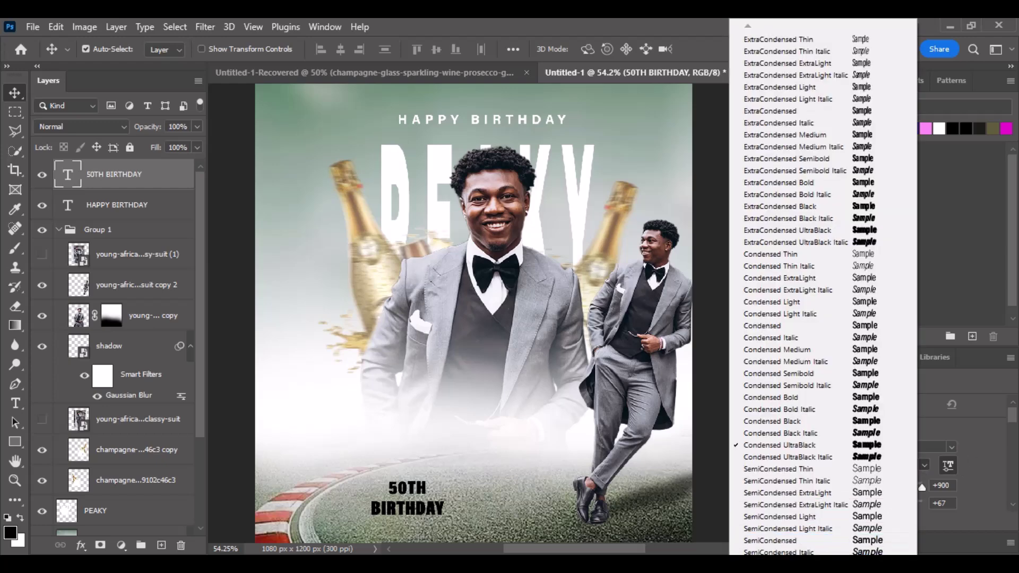
mouse_move(823, 557)
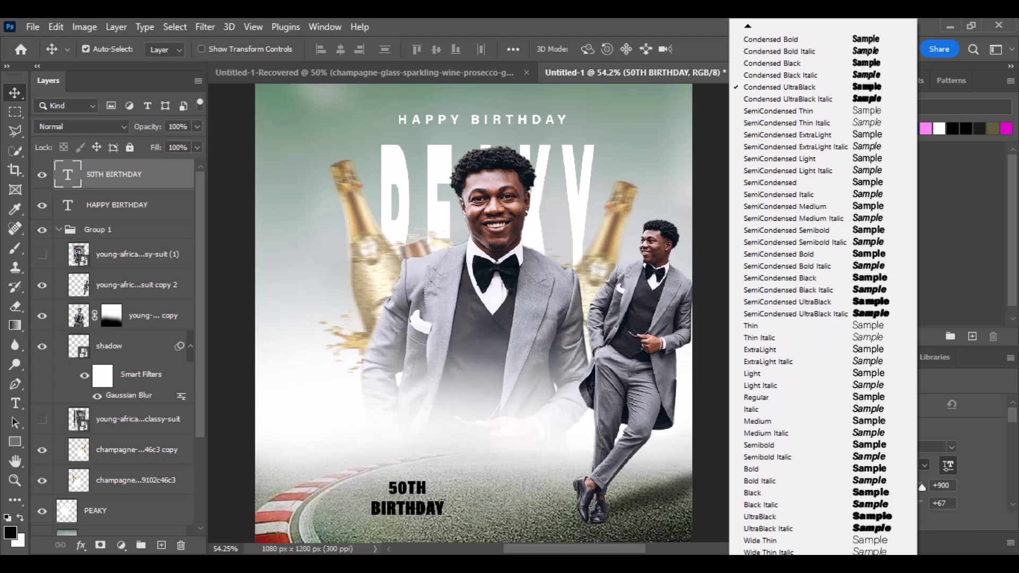
left_click(812, 494)
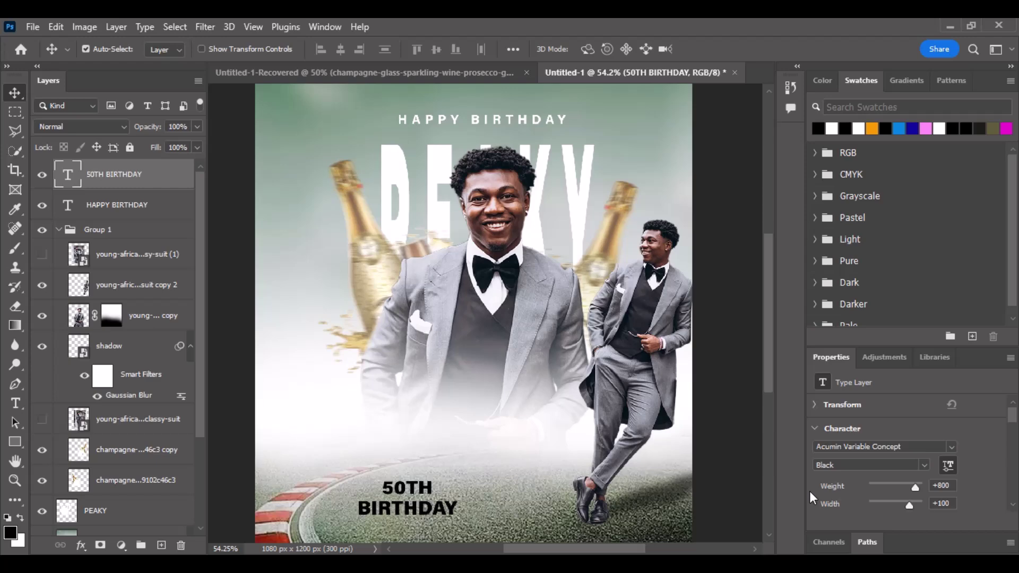
left_click(924, 464)
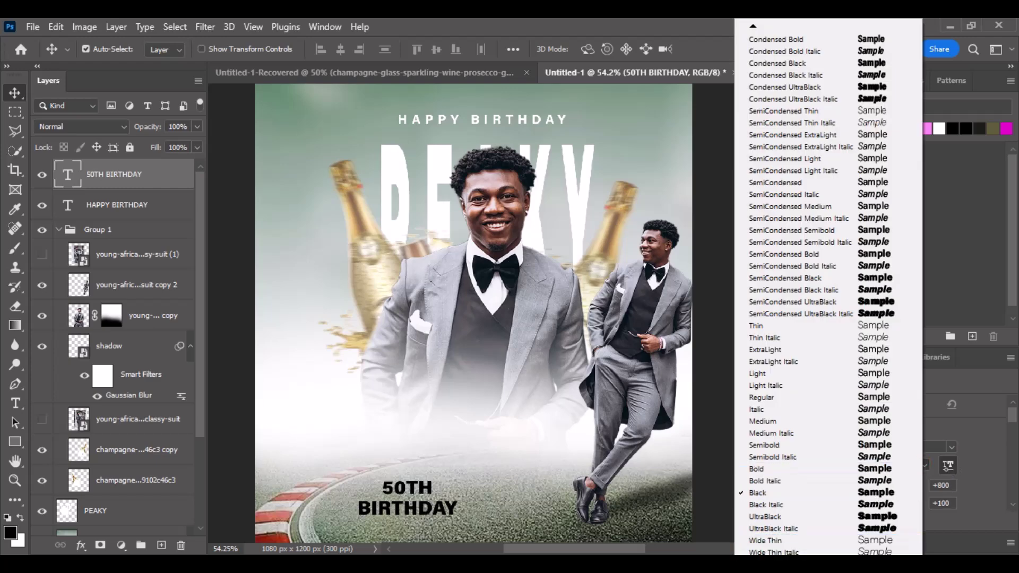
scroll(822, 287, "down", 3)
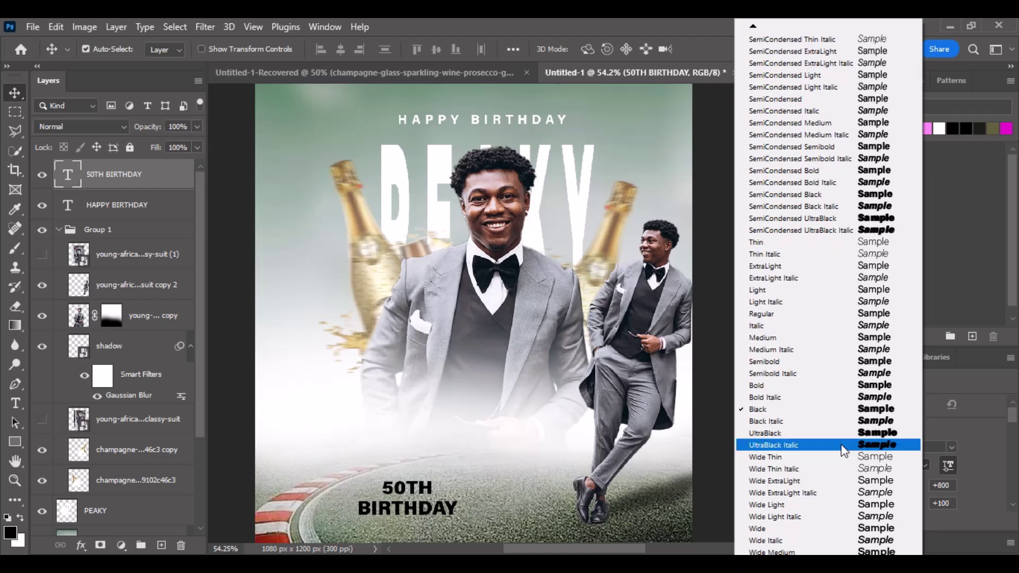
left_click(844, 433)
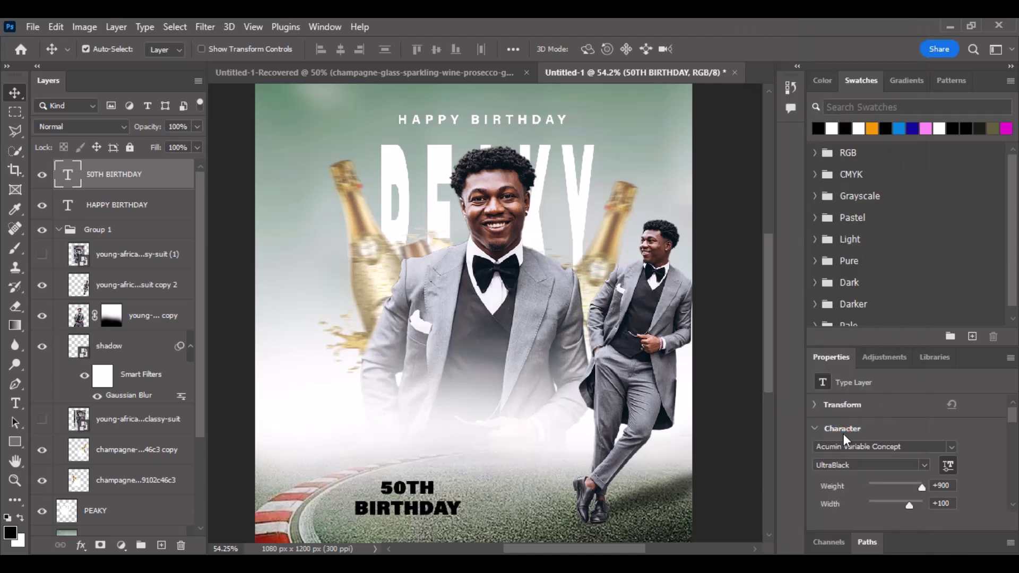
left_click_drag(421, 496, 421, 500)
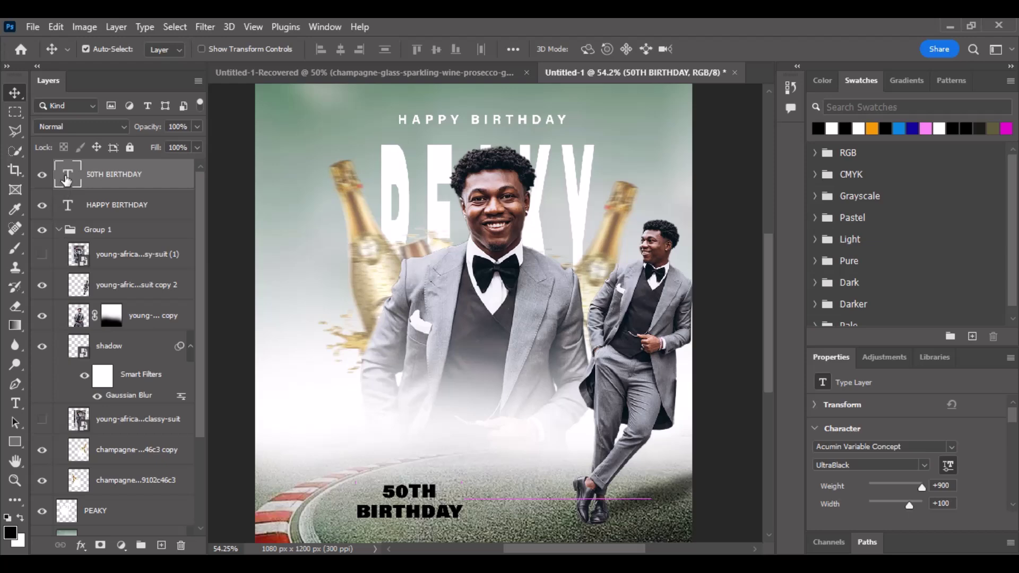
Duplicate the 50TH BIRTHDAY layer with Ctrl+J and hide the original.
left_click(56, 26)
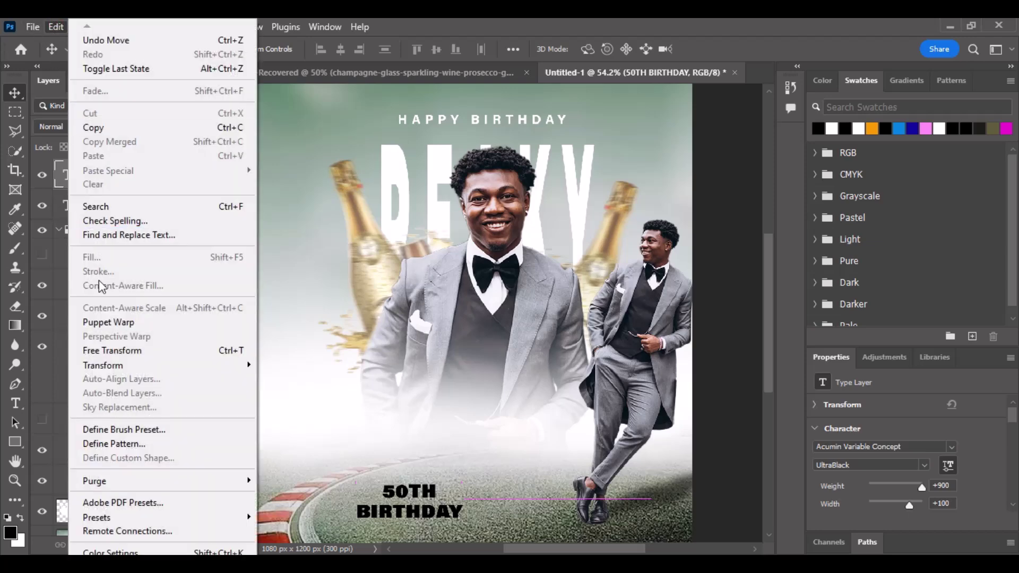
mouse_move(104, 366)
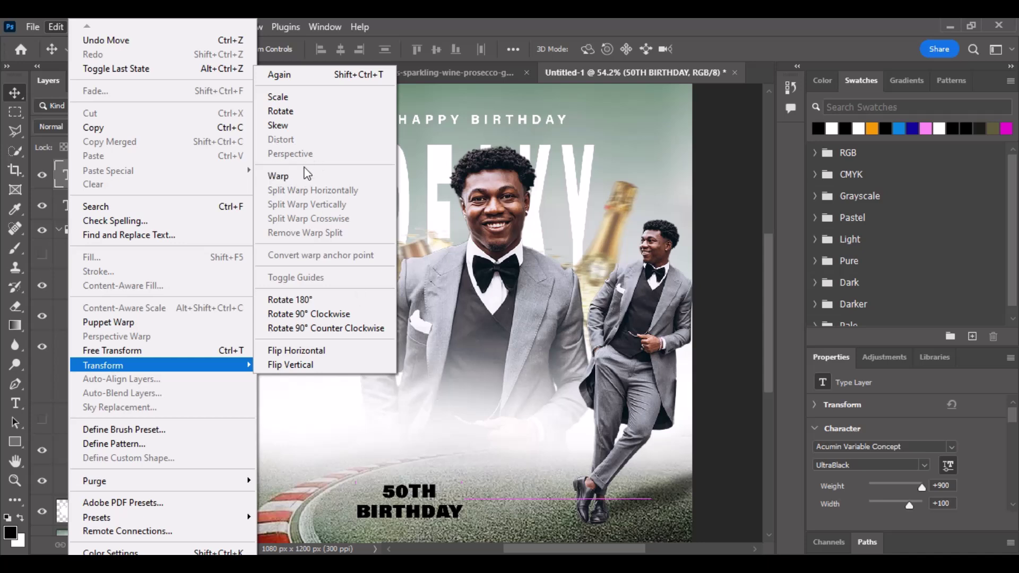
left_click(473, 442)
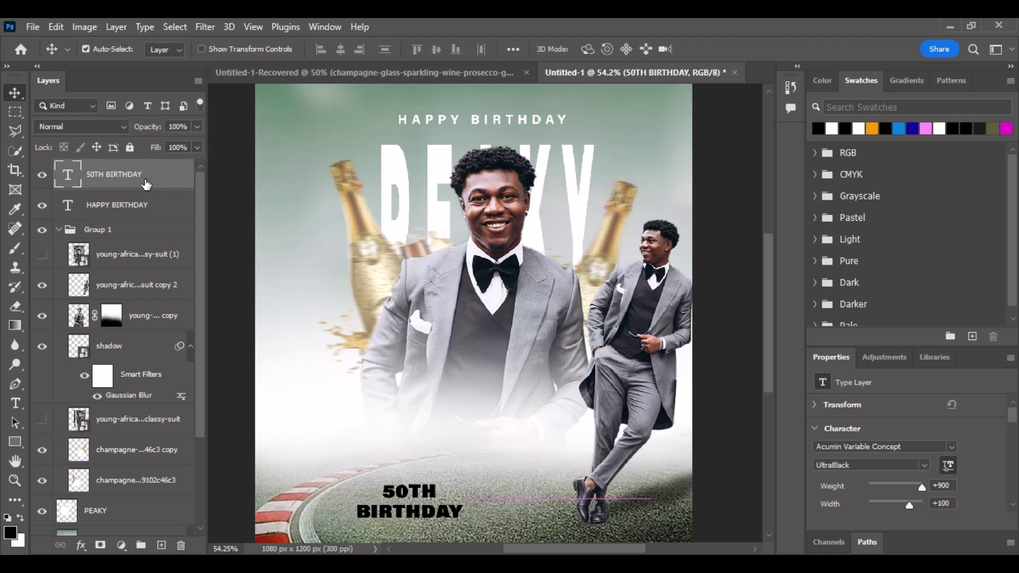
key("ctrl")
key("ctrl+j")
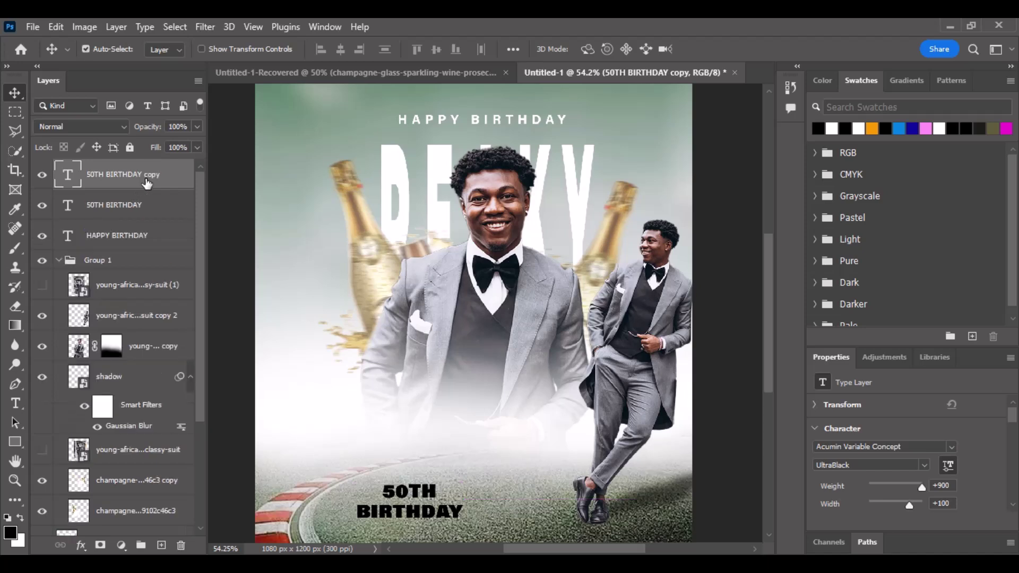
left_click(42, 205)
Convert the copy to a smart object and begin an Edit > Transform > Perspective.
right_click(116, 180)
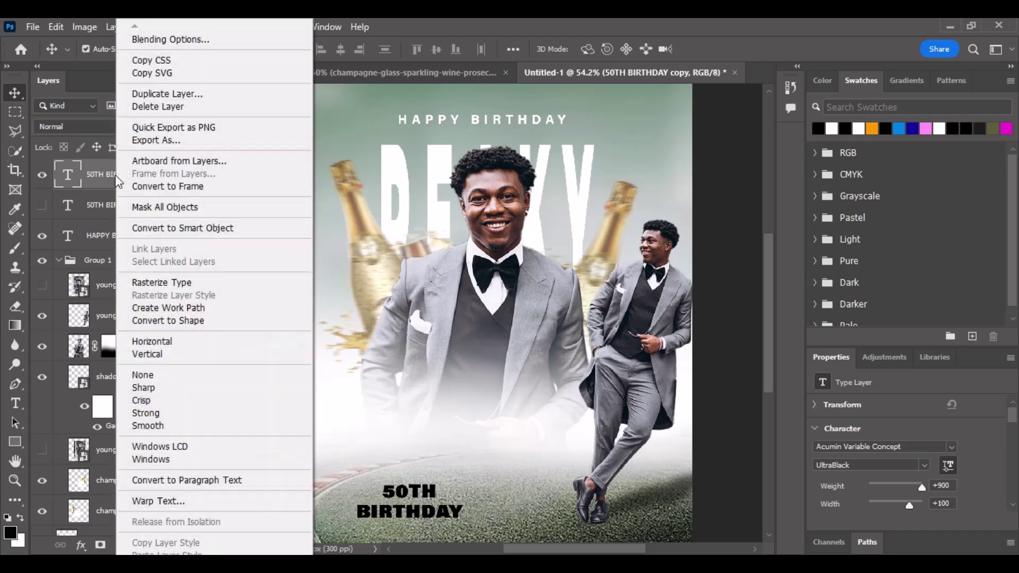
left_click(165, 232)
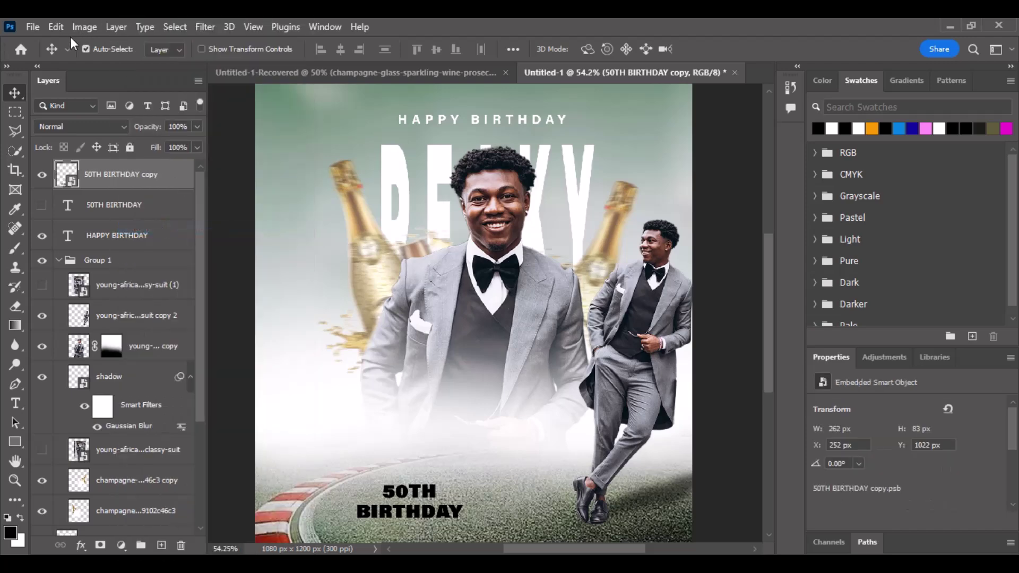
left_click(56, 27)
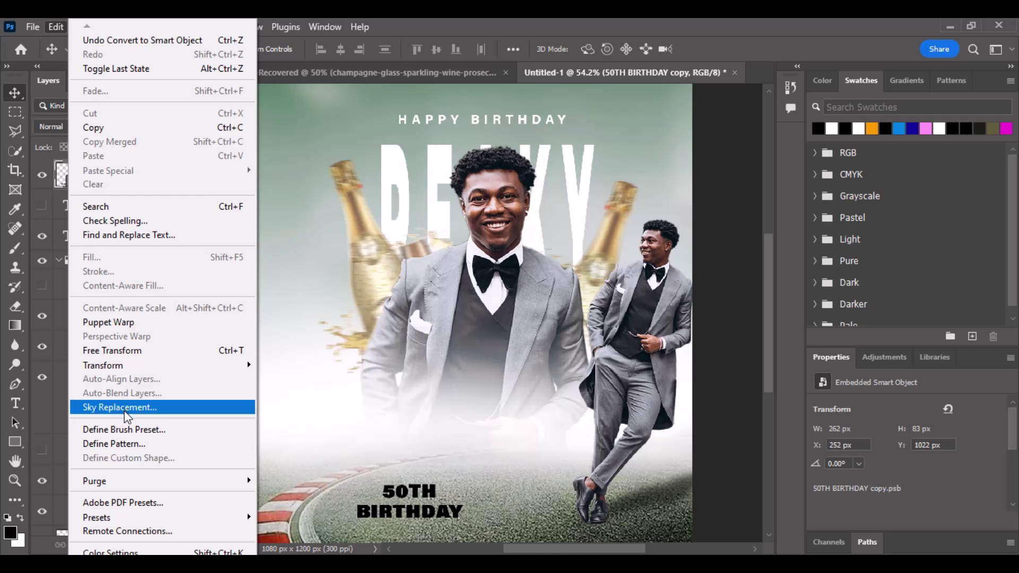
mouse_move(183, 365)
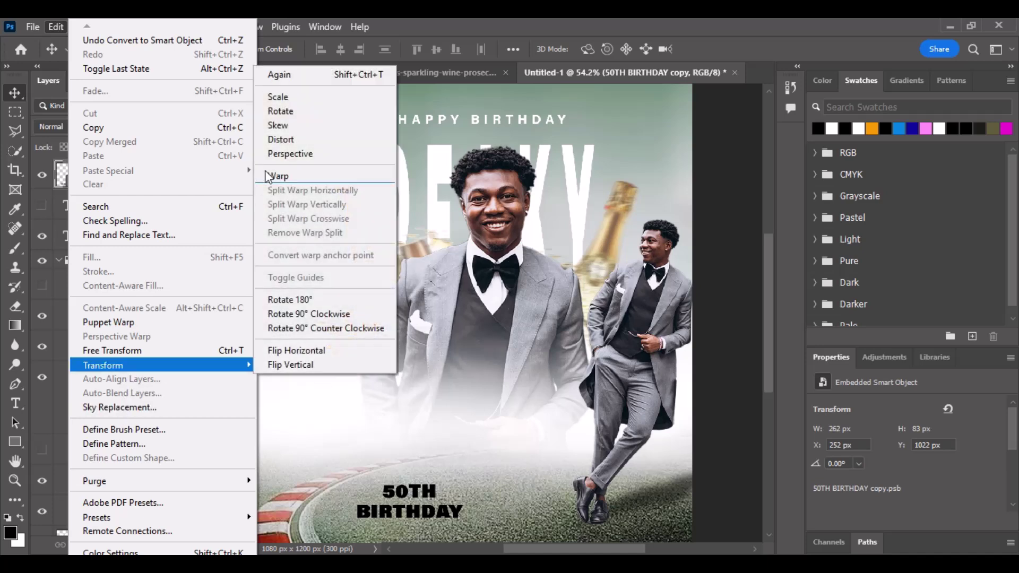
left_click(281, 155)
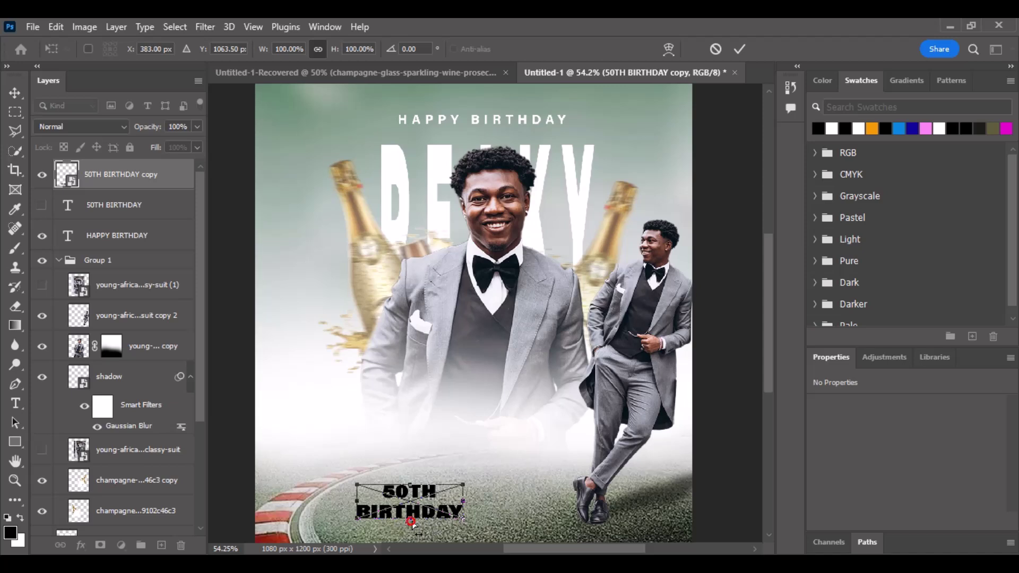
Commit the perspective transform with the text's bottom spread wider, after undoing a stray skew.
left_click_drag(412, 523, 340, 524)
key("ctrl+z")
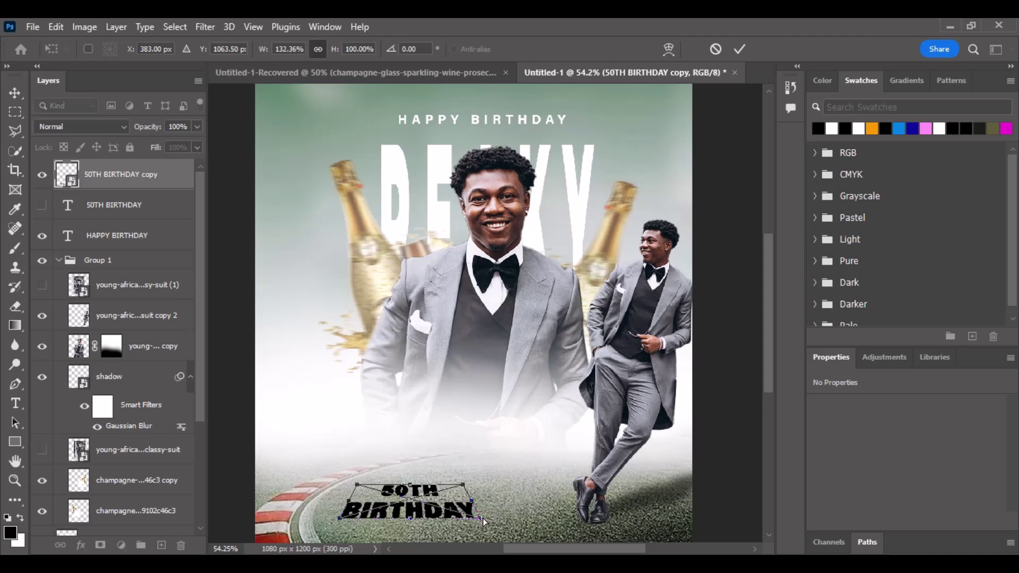
left_click(740, 49)
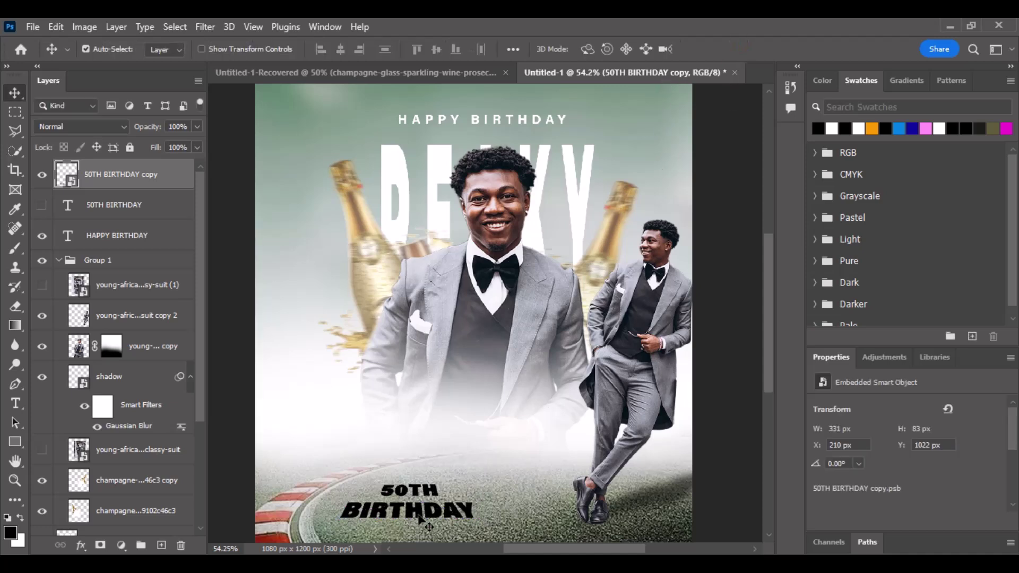
Set 50TH BIRTHDAY to Soft Light, duplicate it, and merge both copies into one layer.
left_click(42, 123)
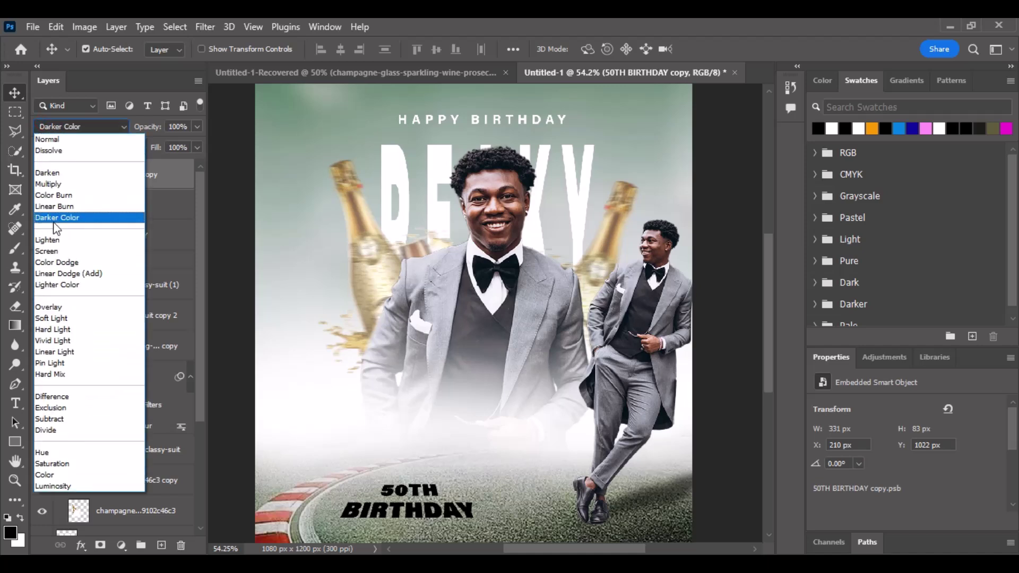
left_click(80, 318)
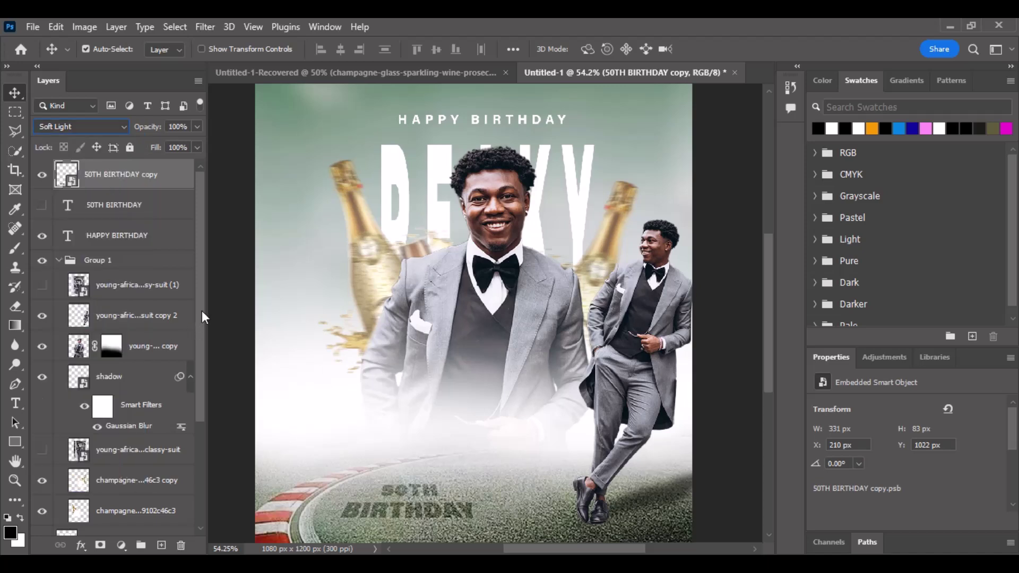
key("ctrl")
key("ctrl+j")
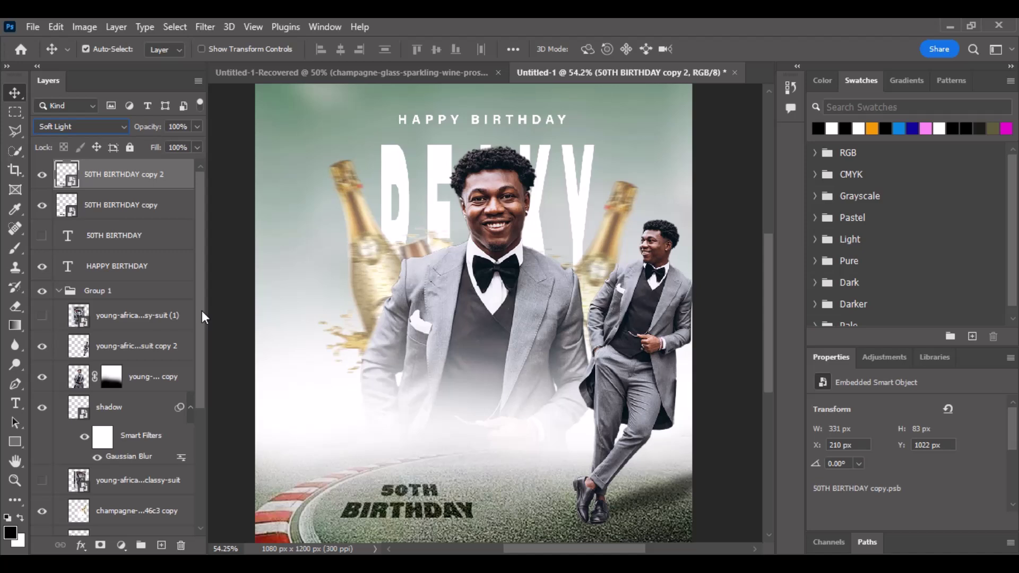
left_click(163, 205, "ctrl")
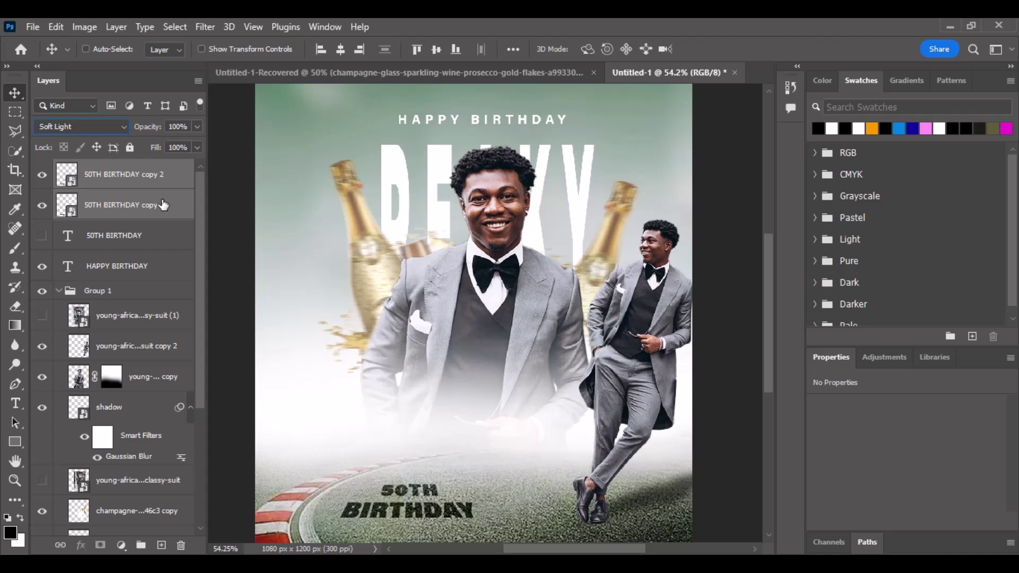
key("ctrl+e")
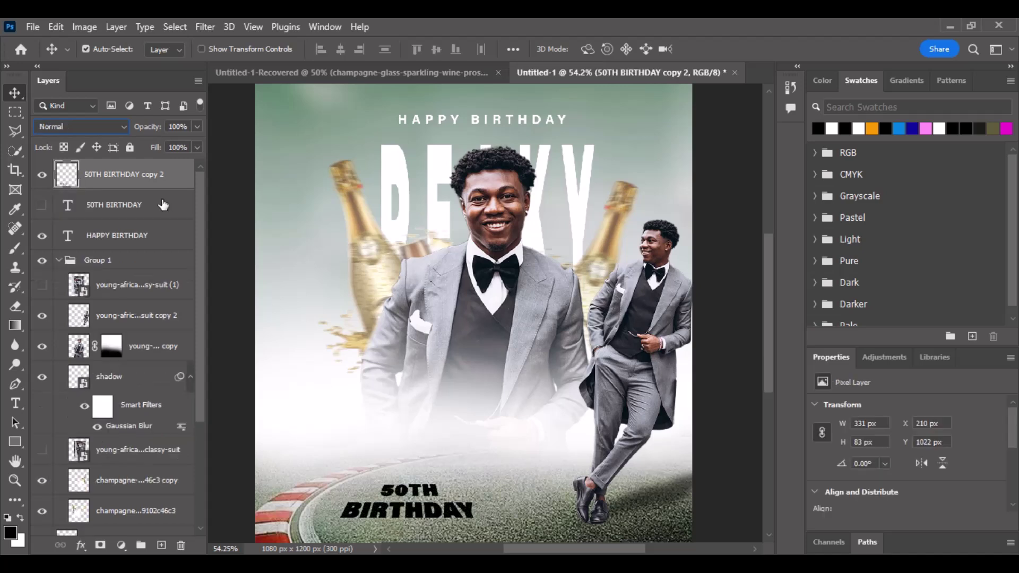
key("ctrl")
Undo the merge and group the two soft-light 50TH BIRTHDAY copies into Group 2.
key("ctrl+z")
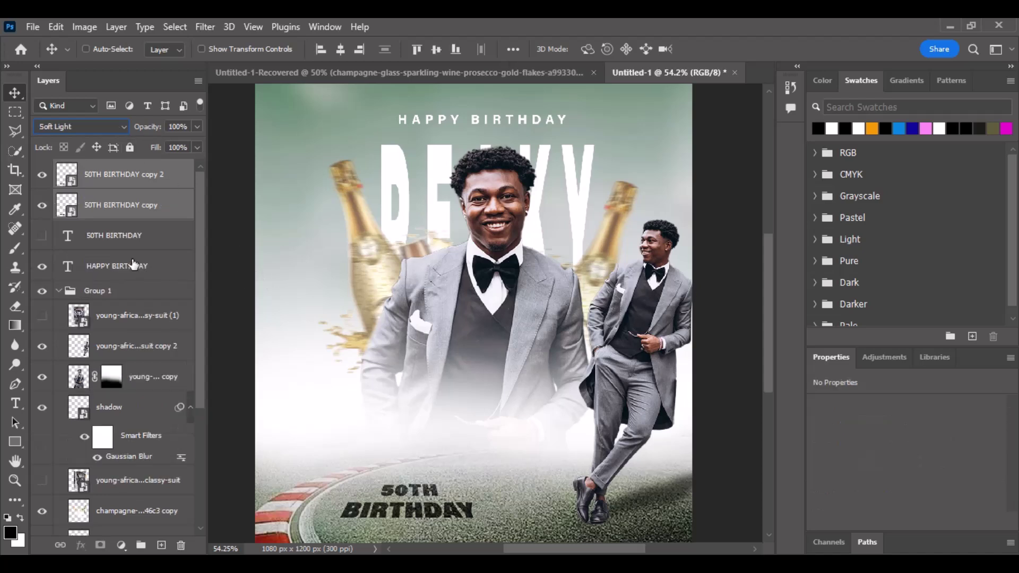
key("ctrl+g")
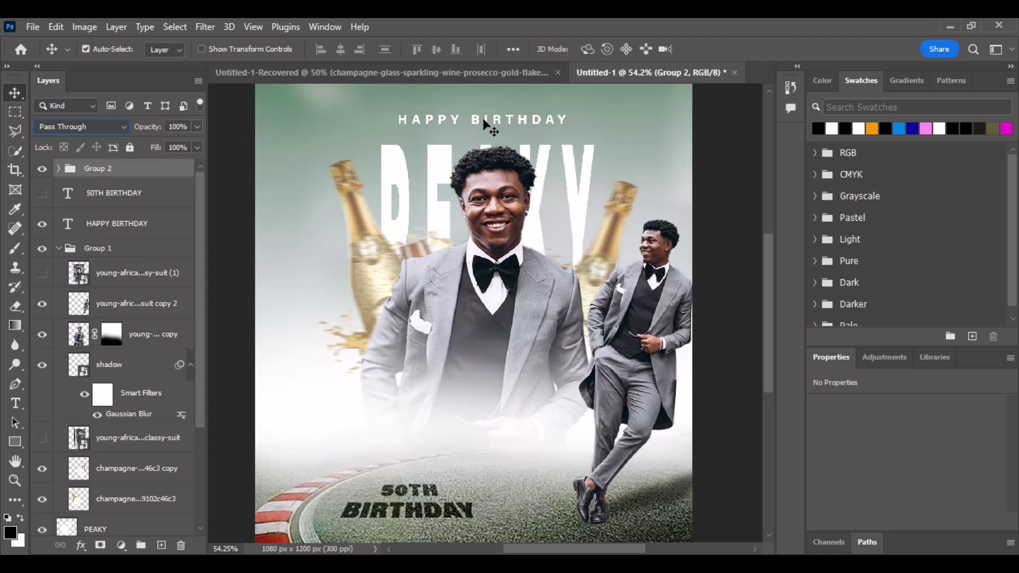
Place a copy of HAPPY BIRTHDAY on the poster's left and retype it as the honoree's three-line name.
left_click_drag(484, 124, 372, 348)
double_click(372, 344)
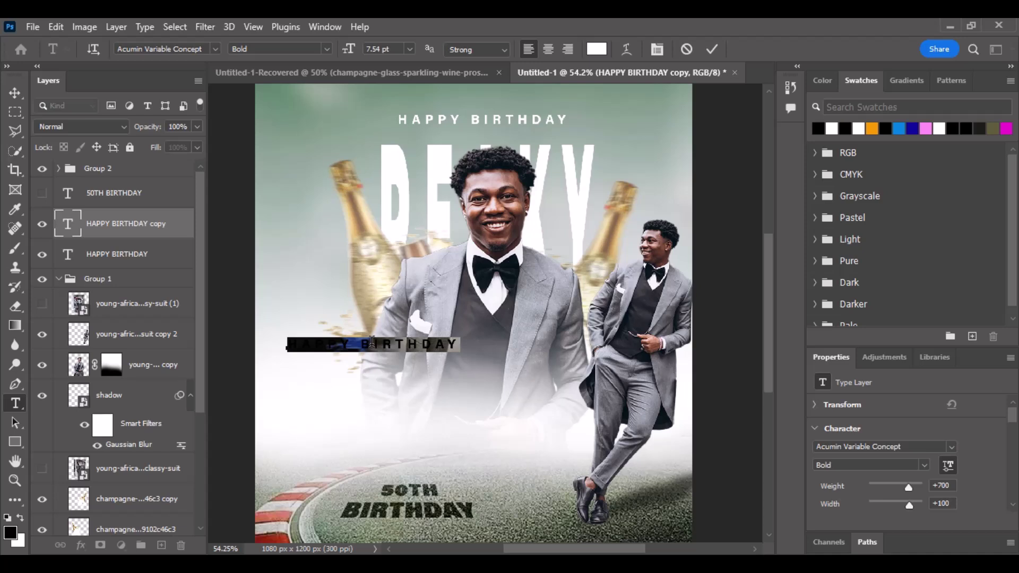
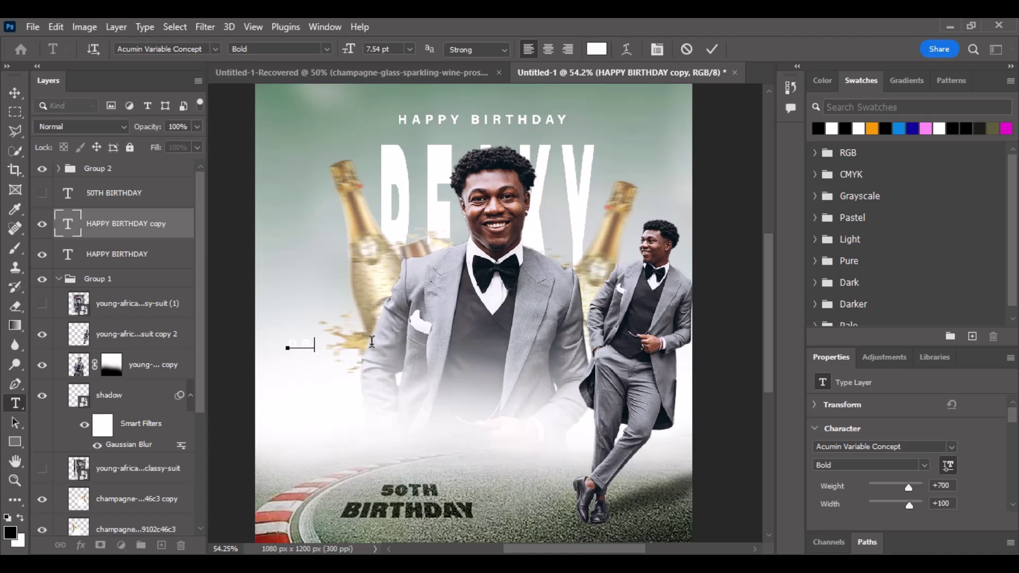
key("Return")
key("Return")
key("BackSpace")
key("BackSpace")
key("BackSpace")
key("BackSpace")
key("BackSpace")
key("BackSpace")
key("BackSpace")
left_click(15, 93)
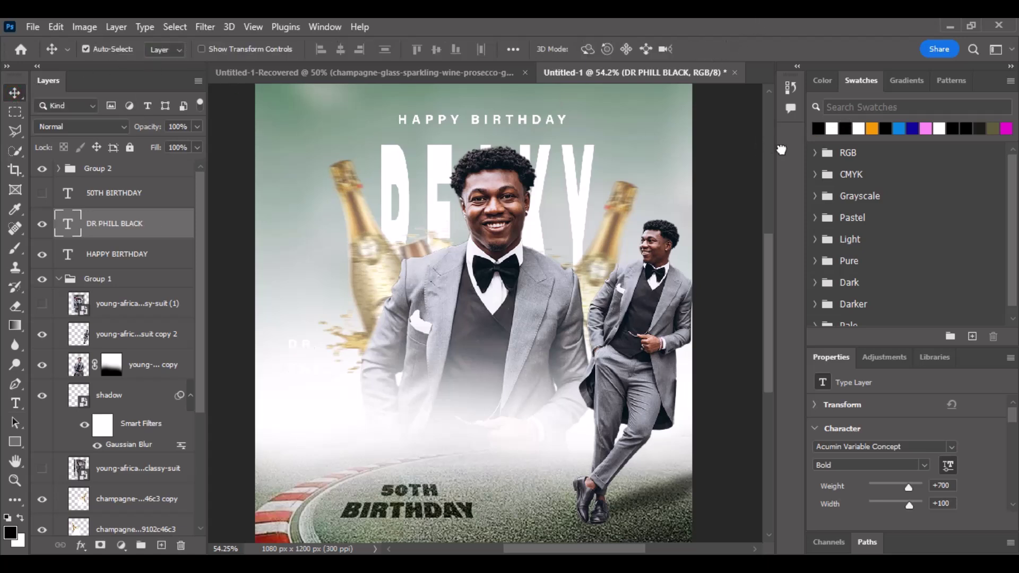
Make the name text black and try the Black and UltraBlack font styles.
key("alt+BackSpace")
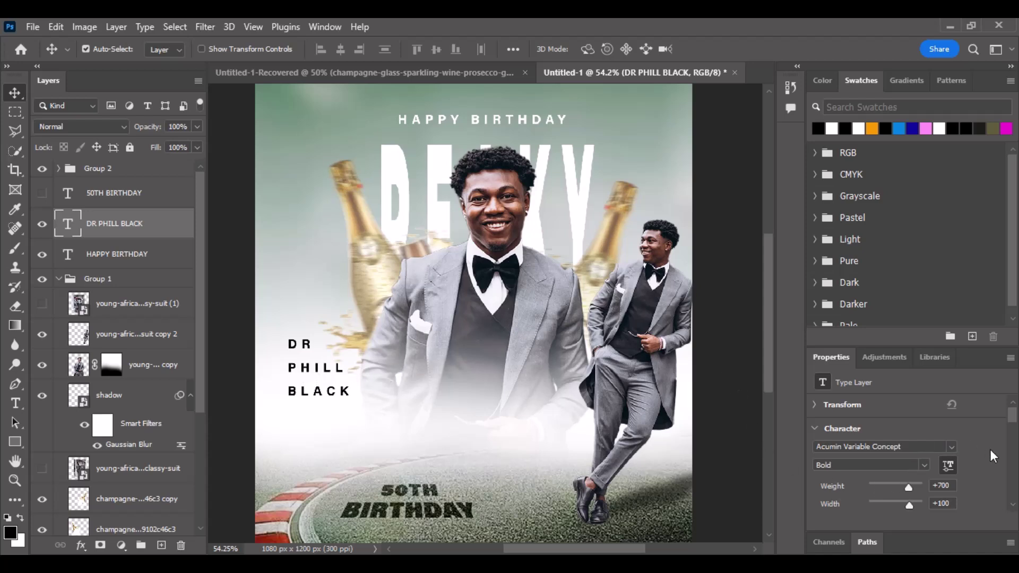
scroll(990, 450, "down", 1)
scroll(978, 452, "down", 1)
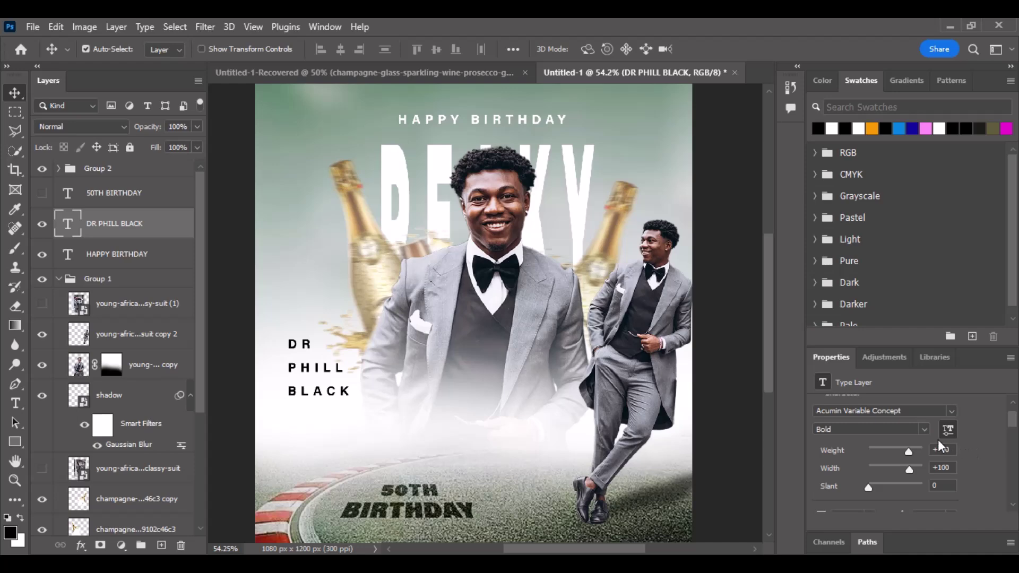
left_click(925, 430)
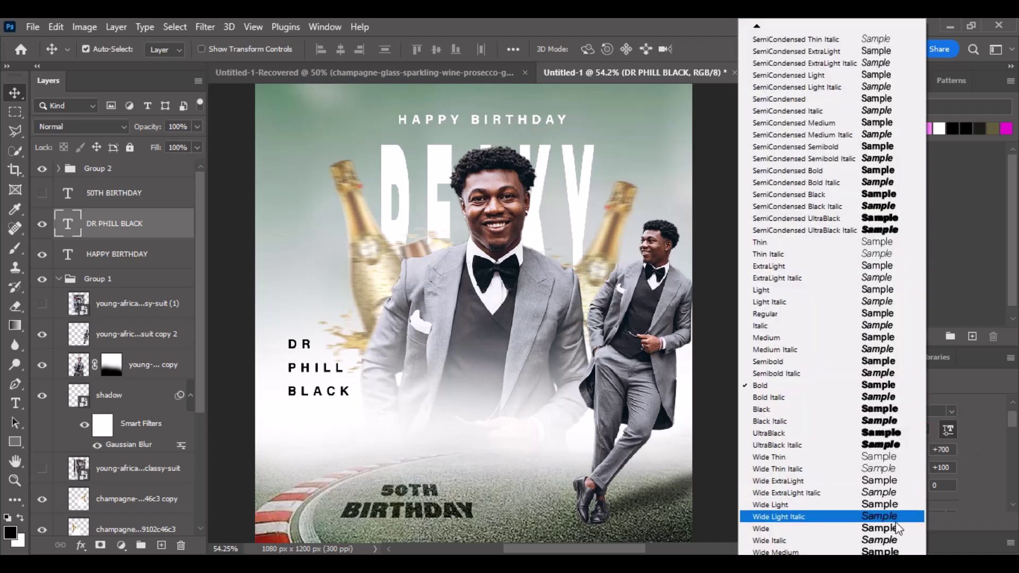
left_click(853, 410)
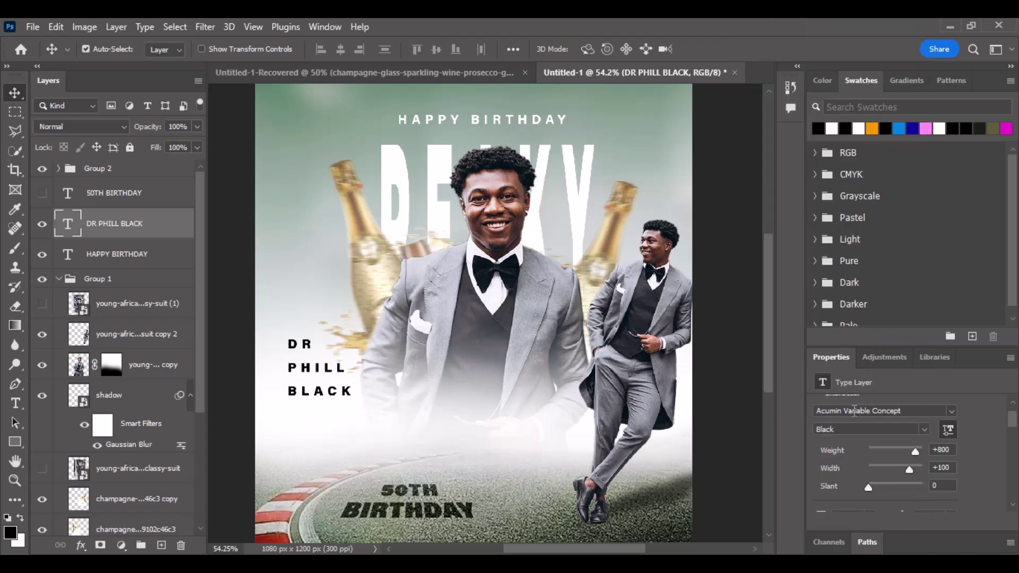
left_click(929, 428)
left_click(874, 435)
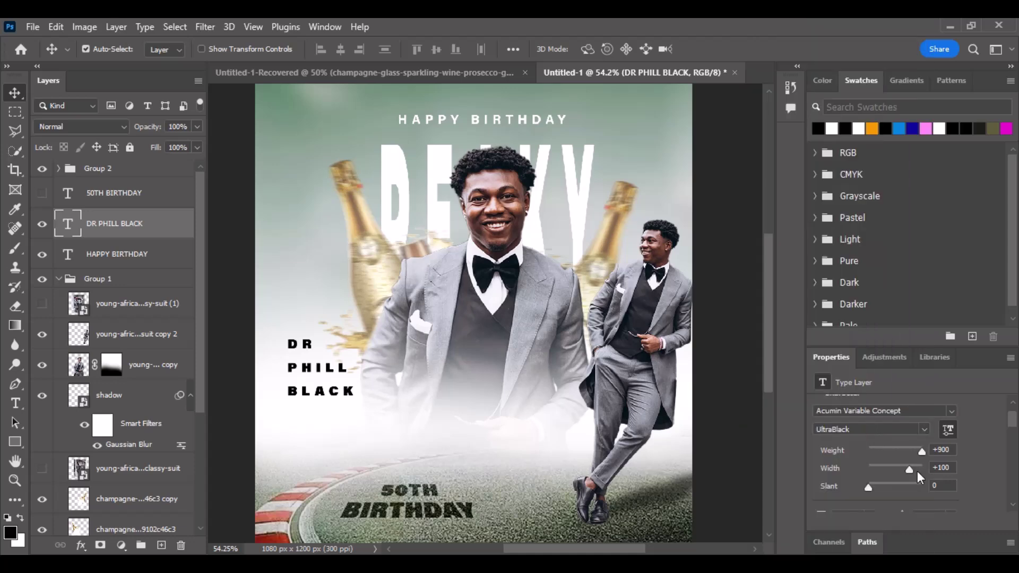
left_click(923, 424)
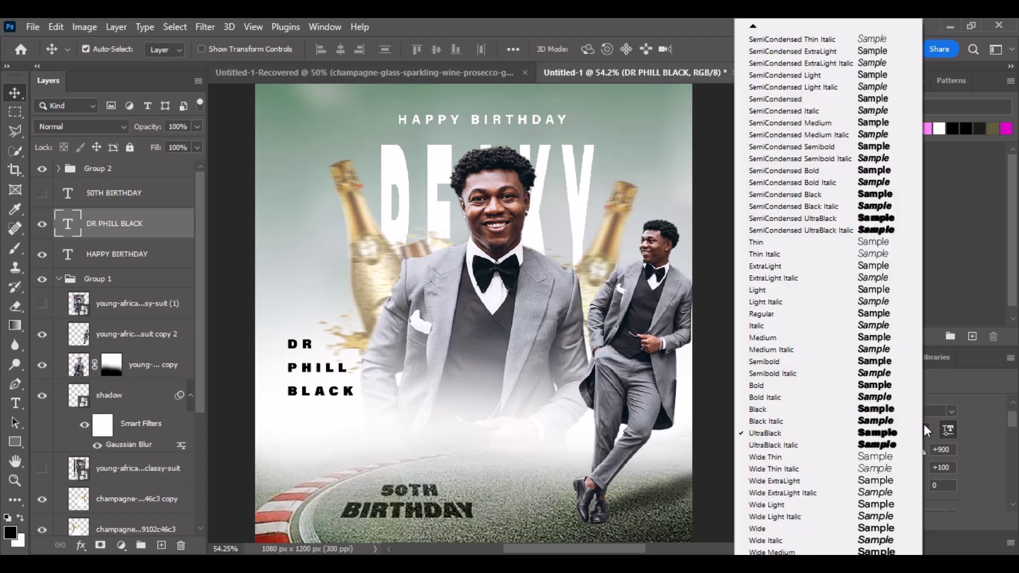
left_click(983, 425)
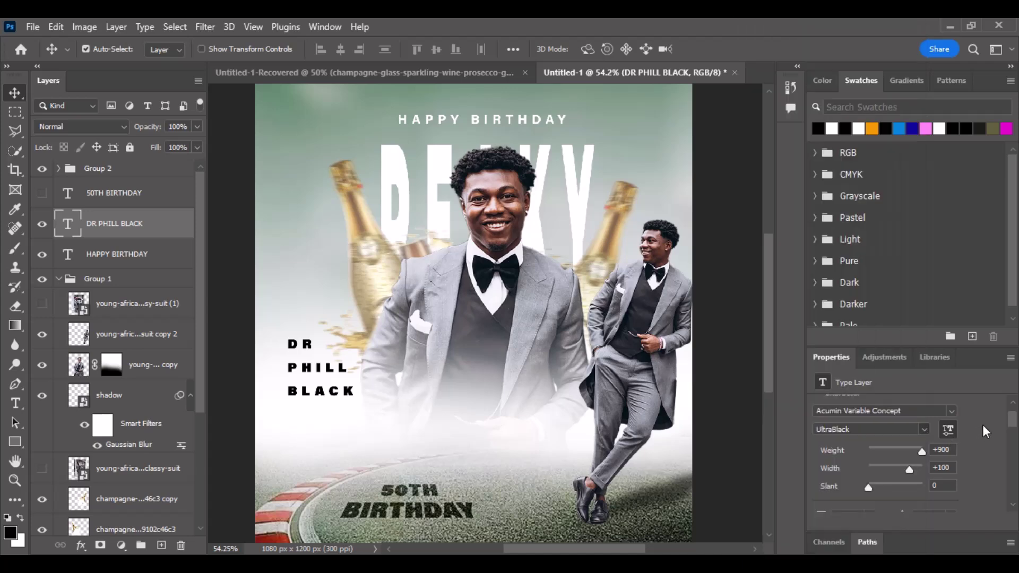
Set the name text in Montserrat with the Black style.
scroll(992, 404, "up", 2)
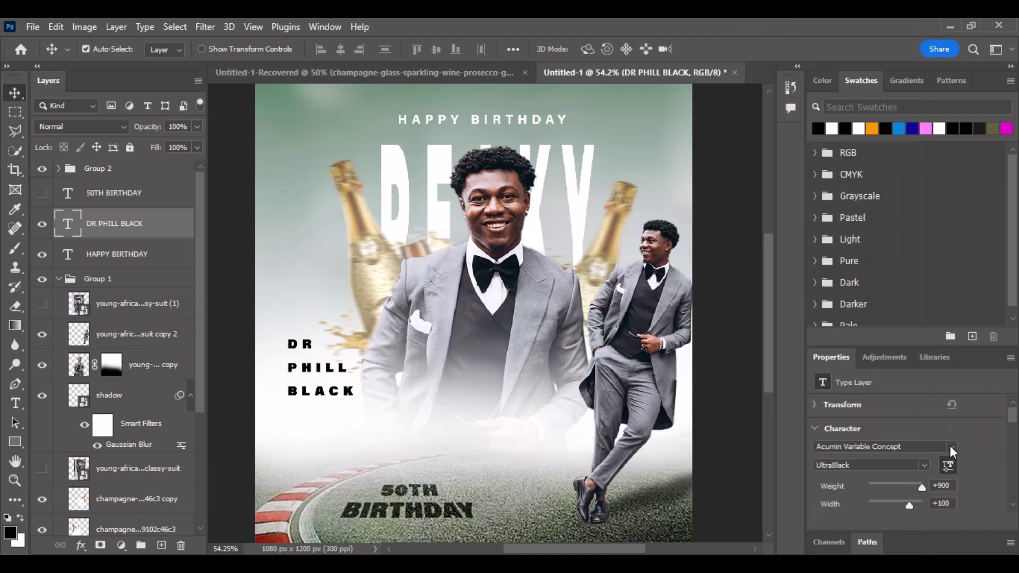
left_click(951, 447)
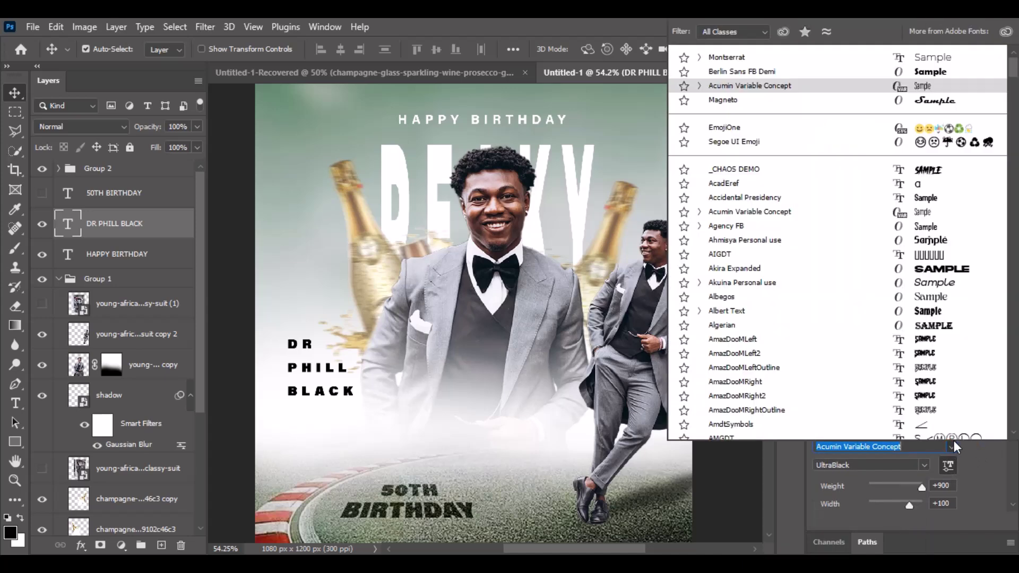
left_click(932, 53)
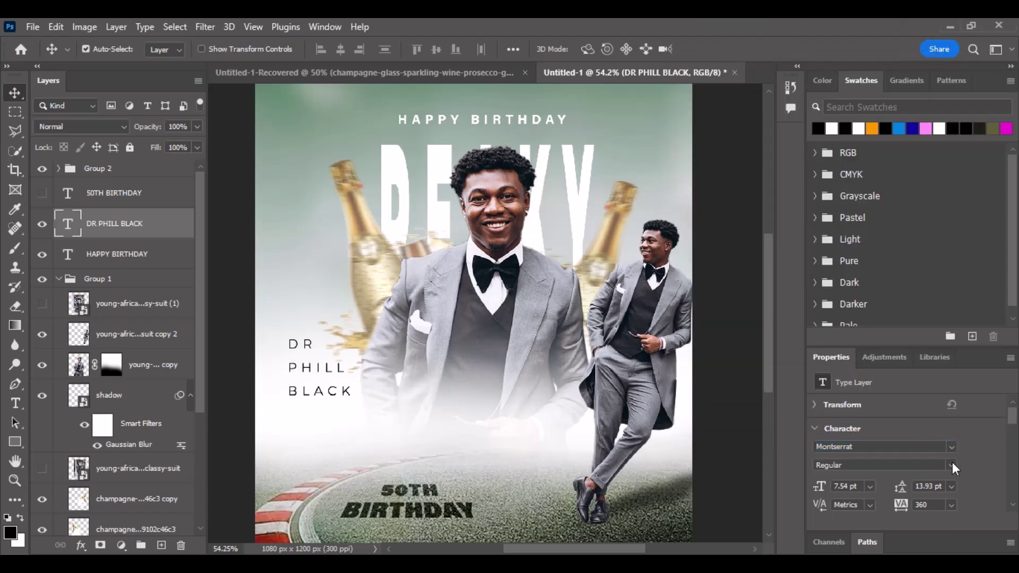
left_click(952, 464)
left_click(916, 450)
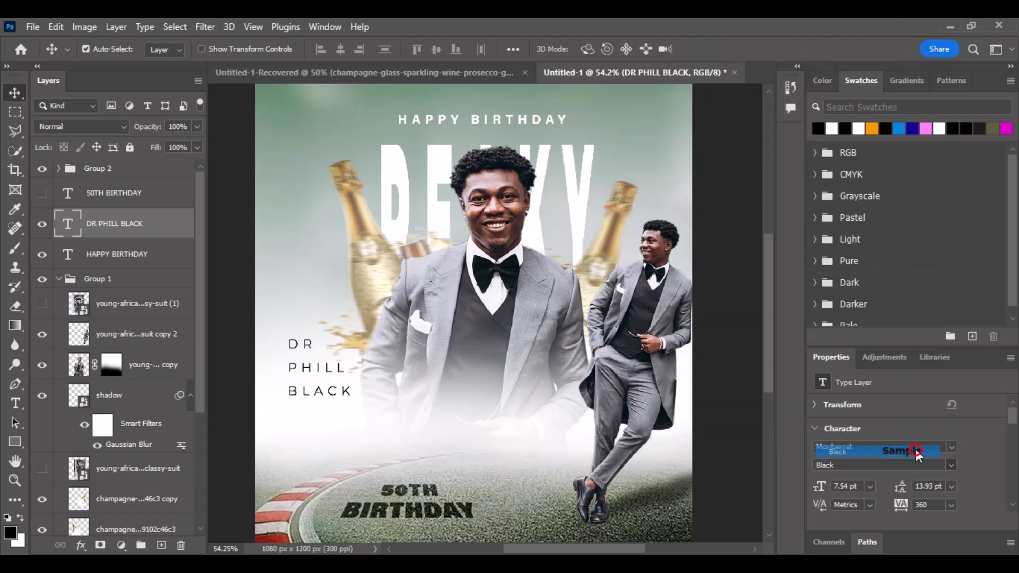
left_click(954, 465)
left_click(954, 465)
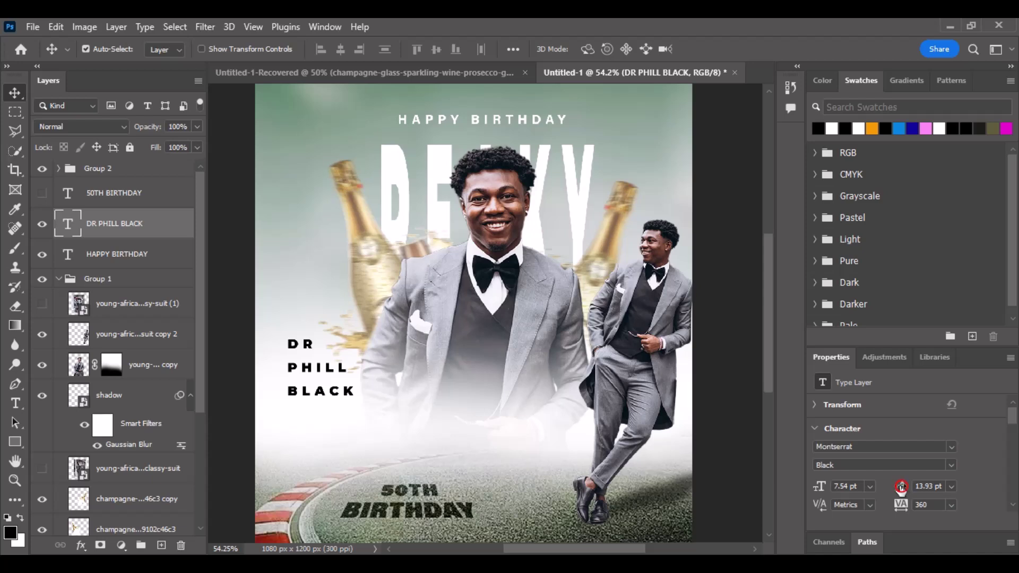
Scale the name block up about 150% to 13.14 pt with 13.95 pt leading, nudged right and down.
left_click_drag(902, 486, 899, 486)
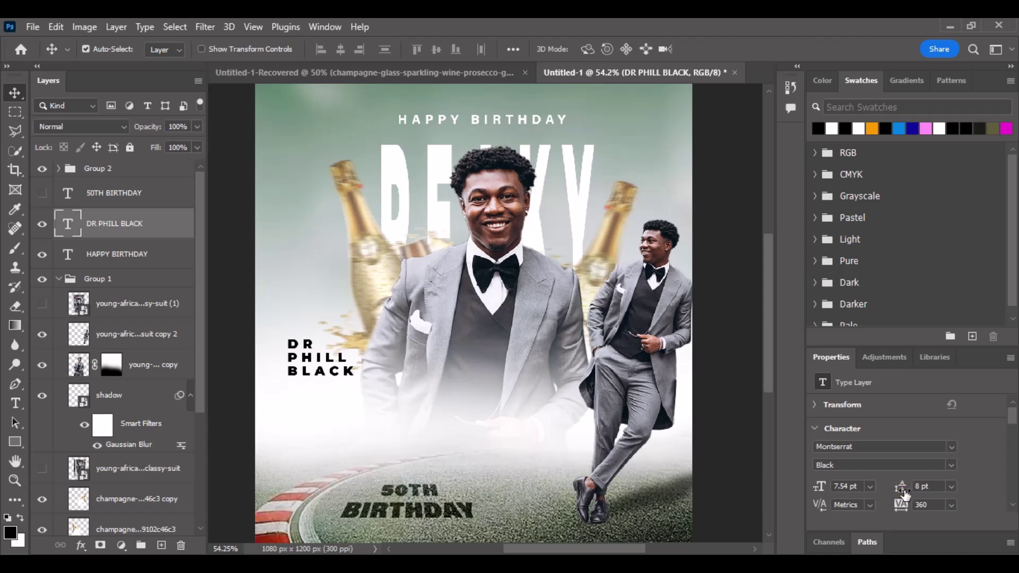
key("ctrl")
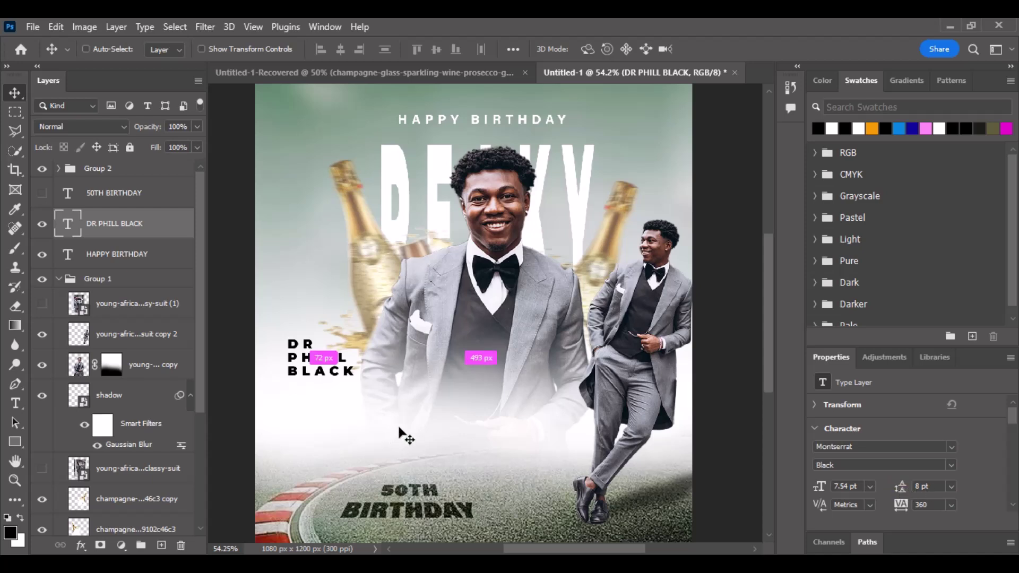
scroll(368, 387, "down", 1)
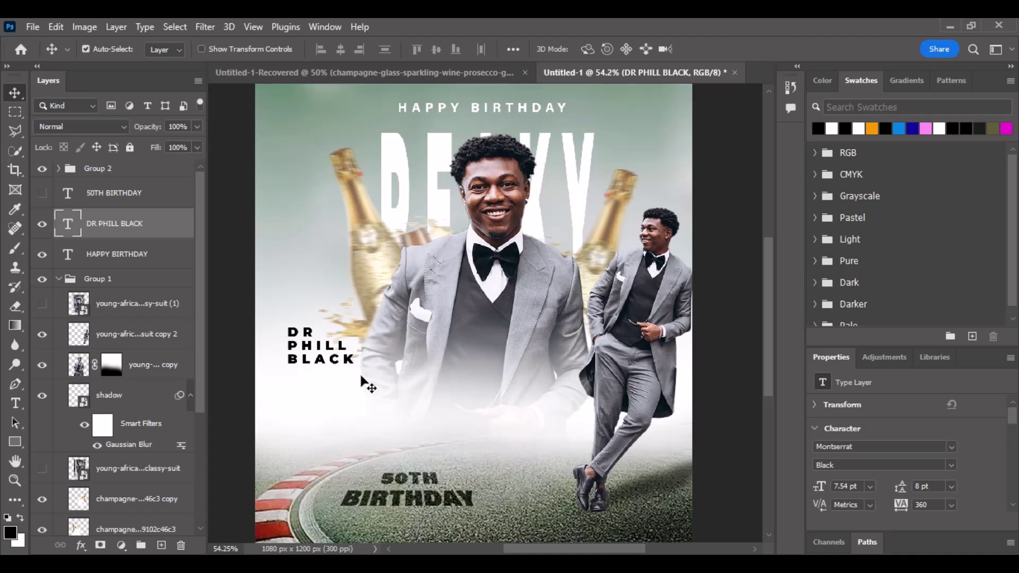
key("ctrl")
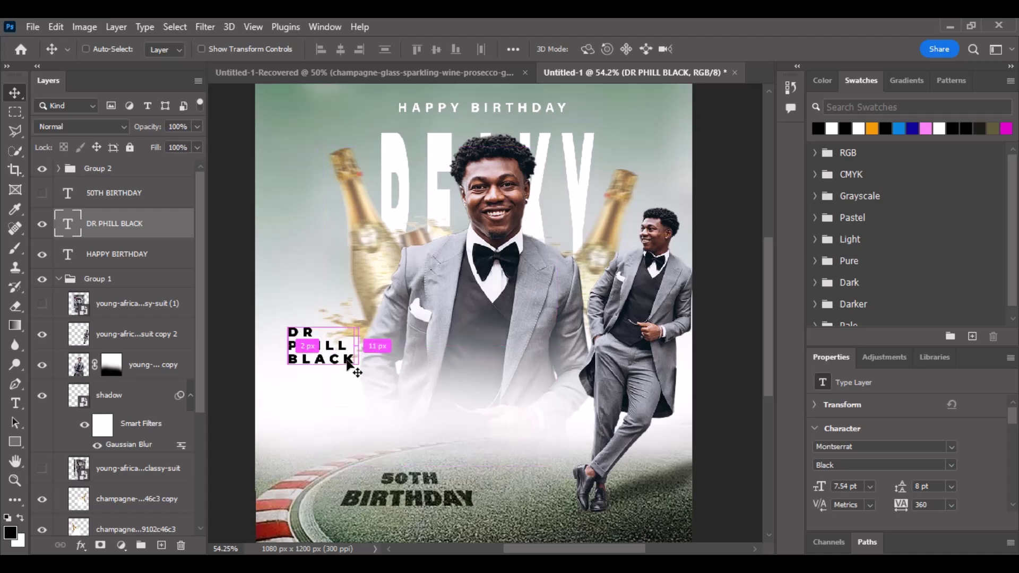
key("ctrl+t")
left_click_drag(360, 375, 400, 417)
left_click_drag(383, 374, 397, 386)
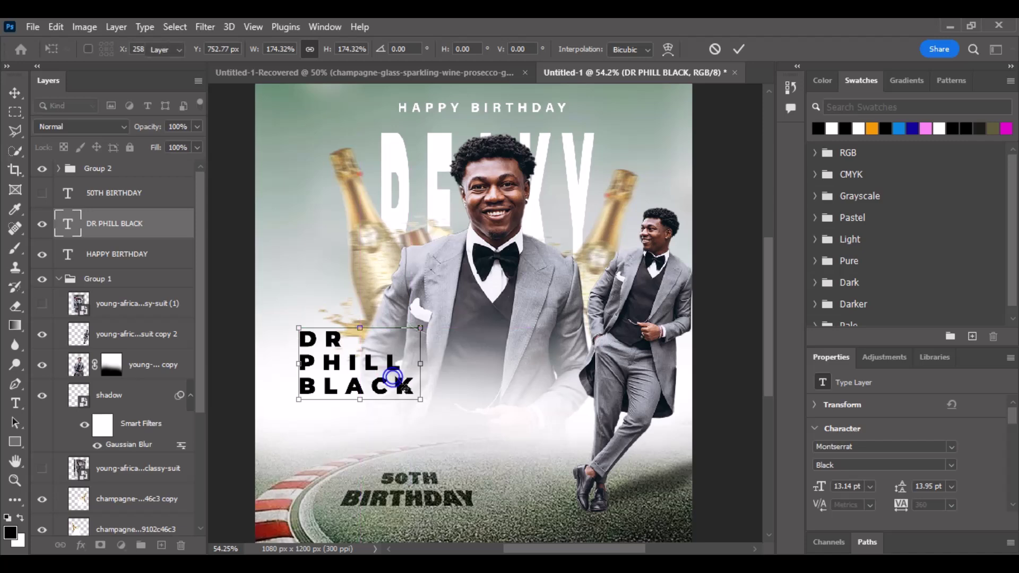
key("Return")
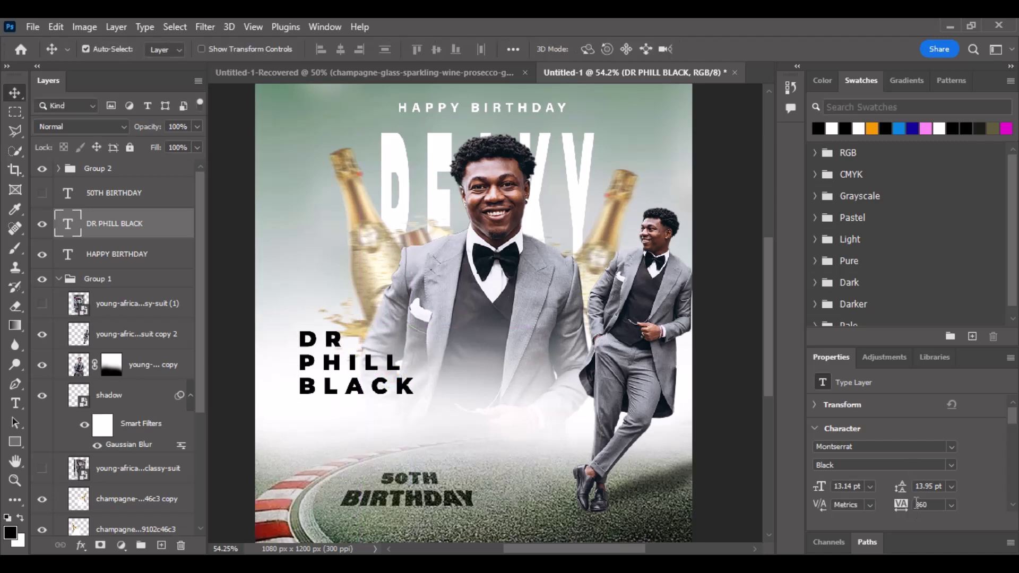
Set the name's tracking to 10 and add a period after DR.
left_click(950, 504)
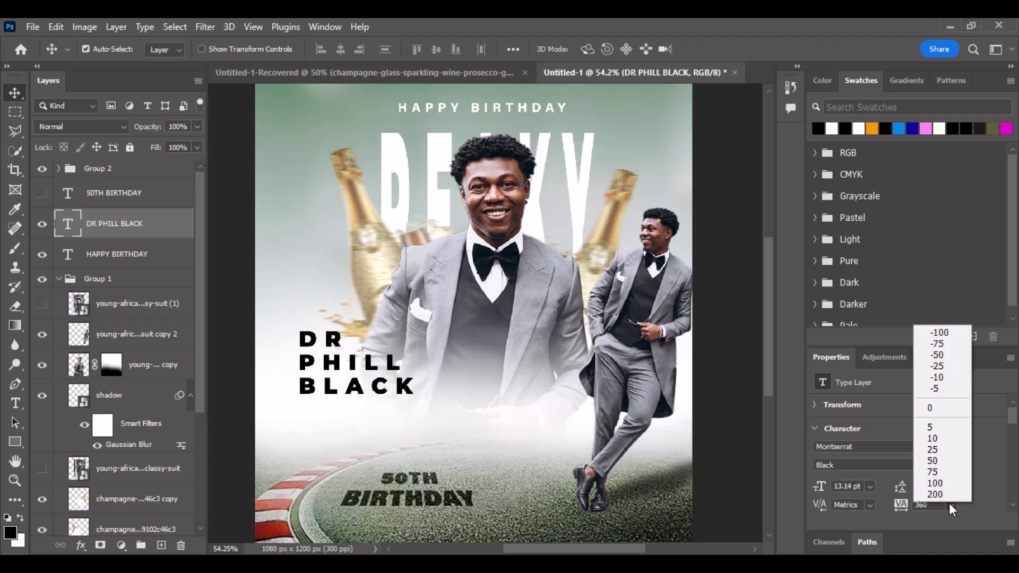
left_click(937, 440)
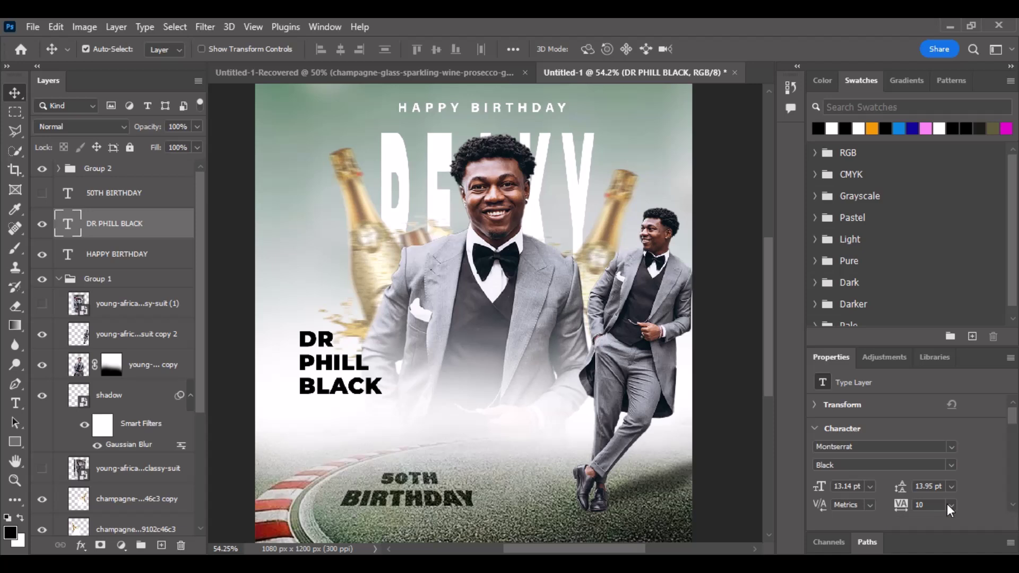
double_click(315, 335)
left_click(312, 337)
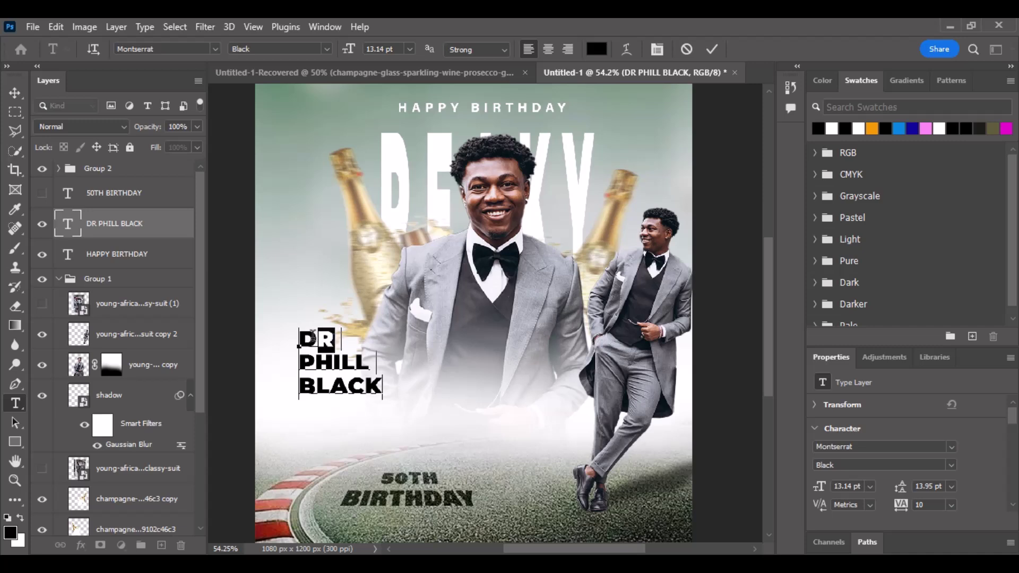
left_click_drag(313, 337, 300, 335)
double_click(331, 346)
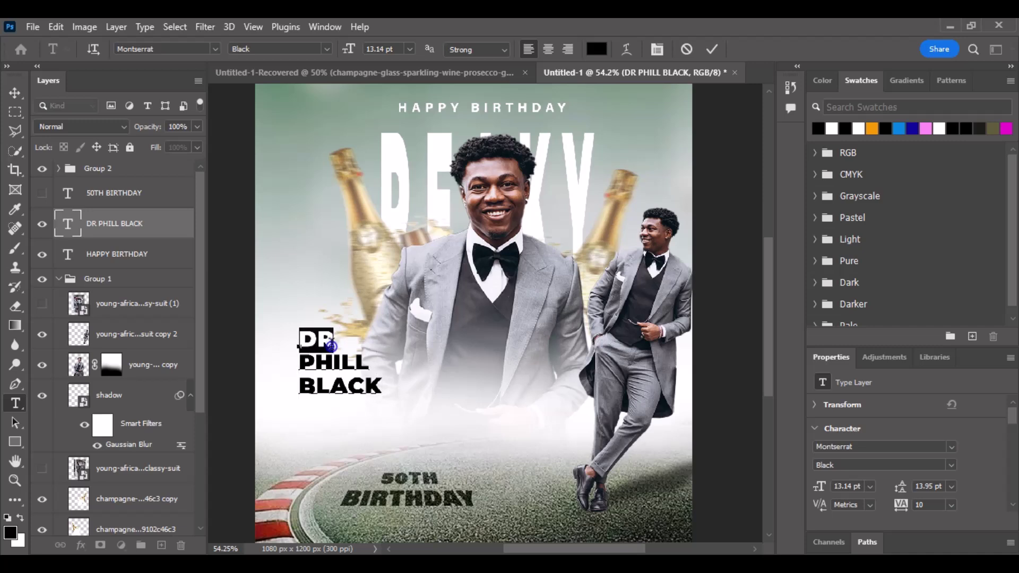
left_click(331, 345)
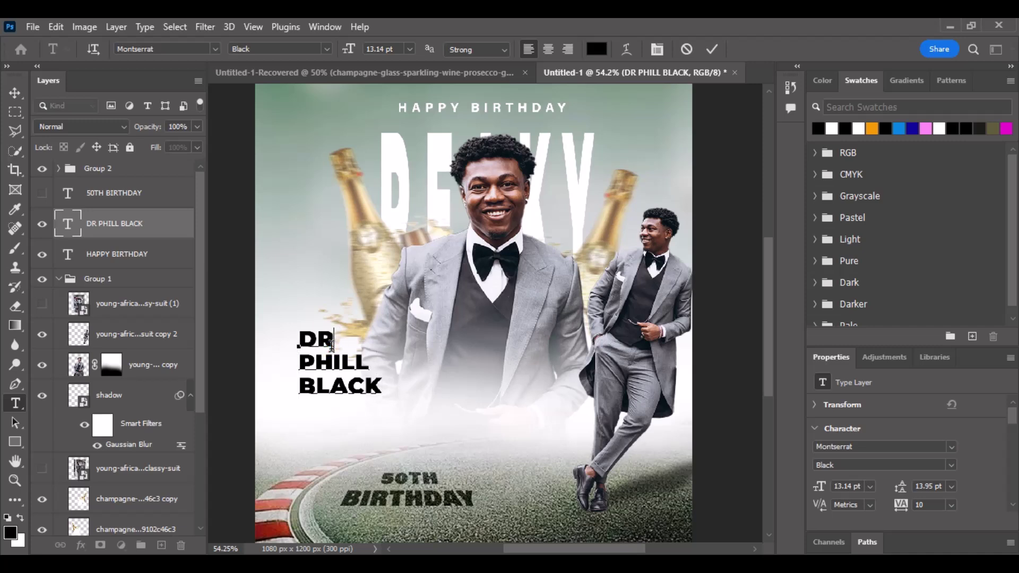
type(".")
Make the DR. line 5 pt Montserrat Bold.
left_click_drag(342, 343, 298, 337)
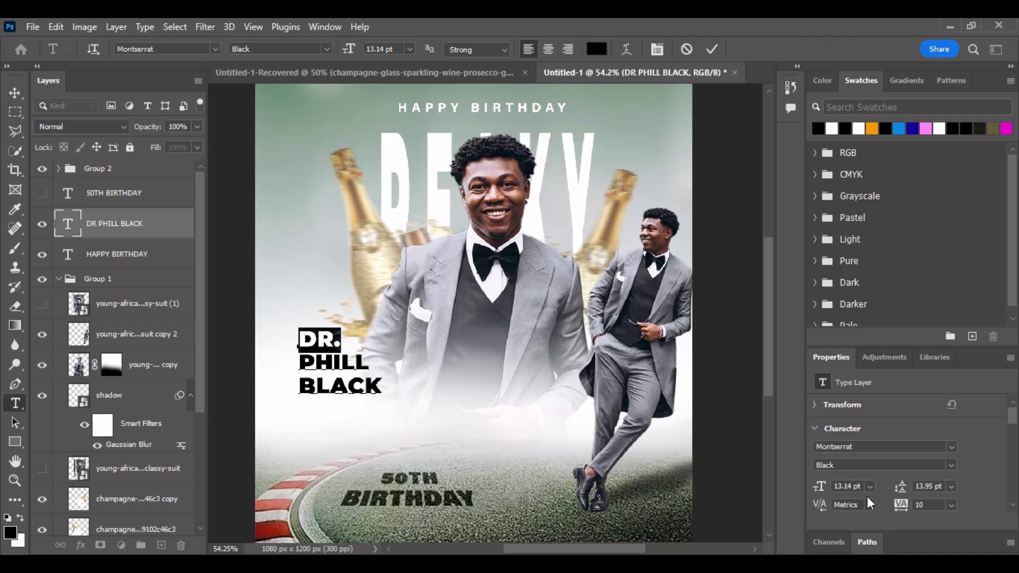
left_click_drag(825, 491, 820, 493)
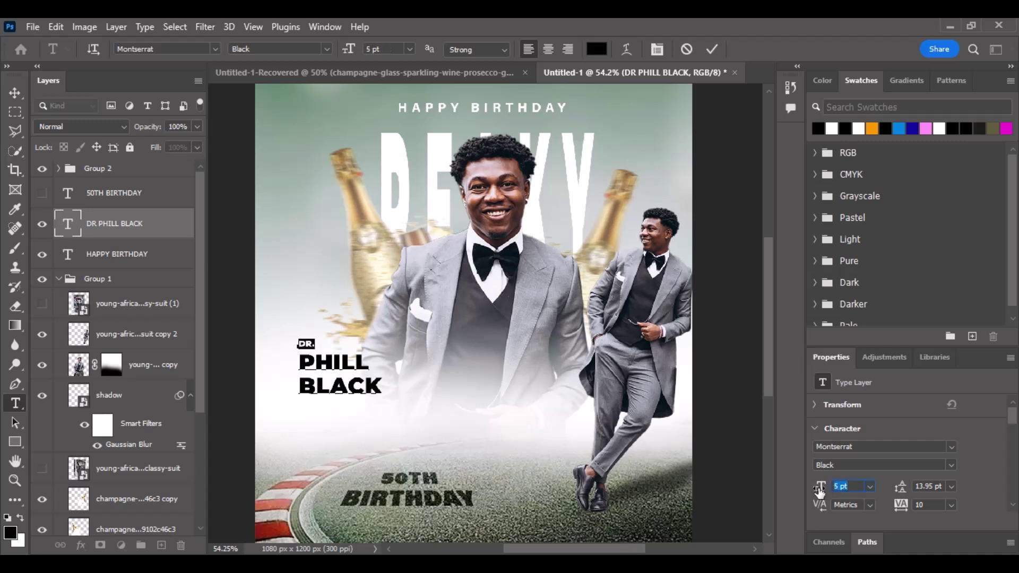
left_click(950, 466)
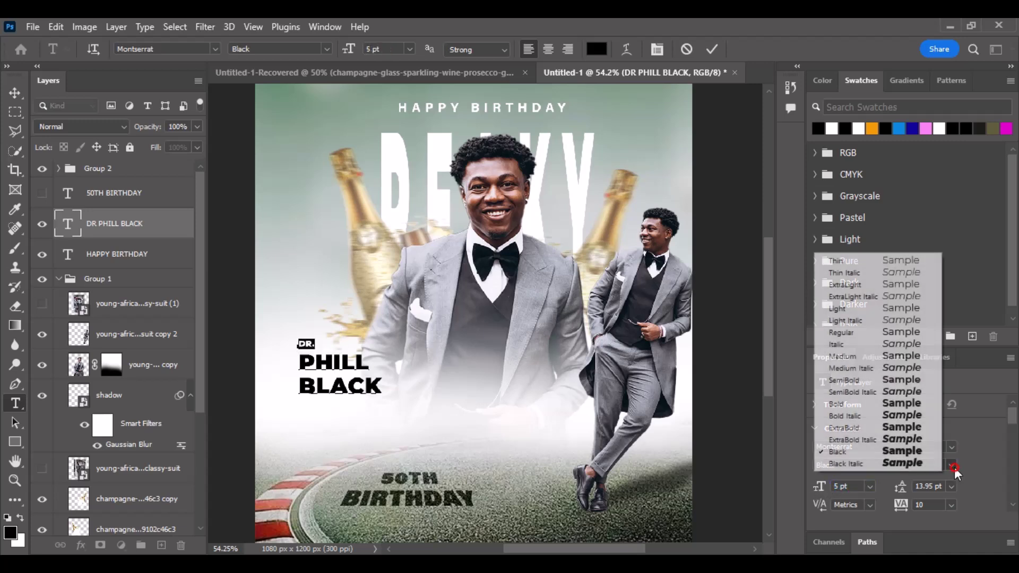
left_click(897, 409)
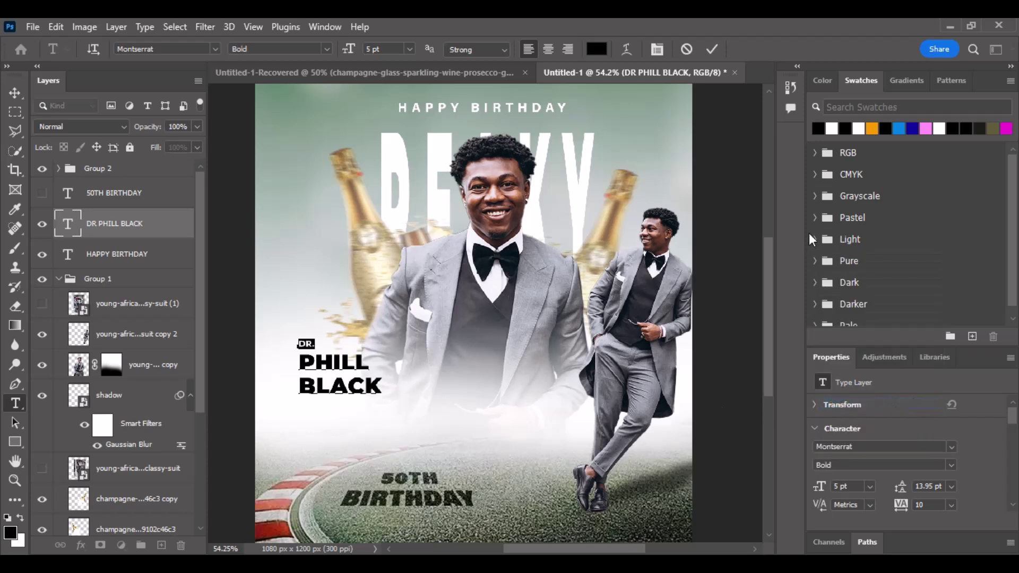
left_click(710, 55)
key("v")
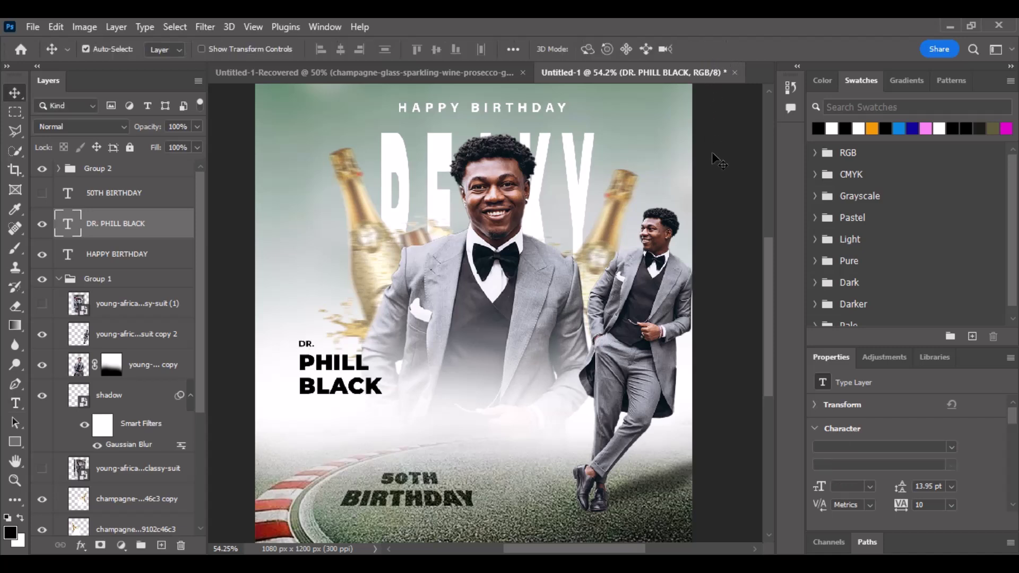
Enlarge the DR. line to 8 pt.
double_click(309, 347)
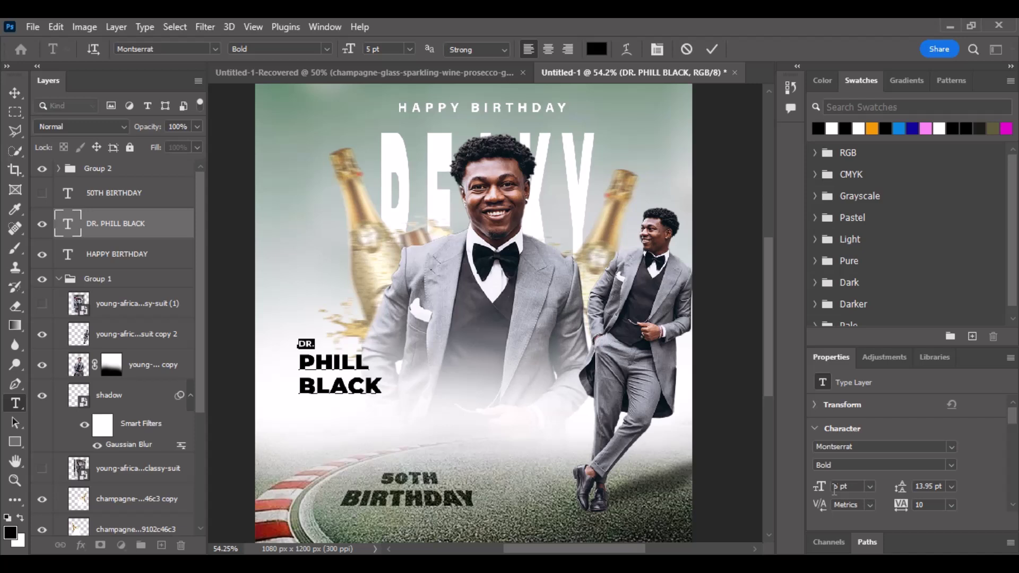
left_click_drag(822, 493, 824, 493)
left_click(711, 53)
key("v")
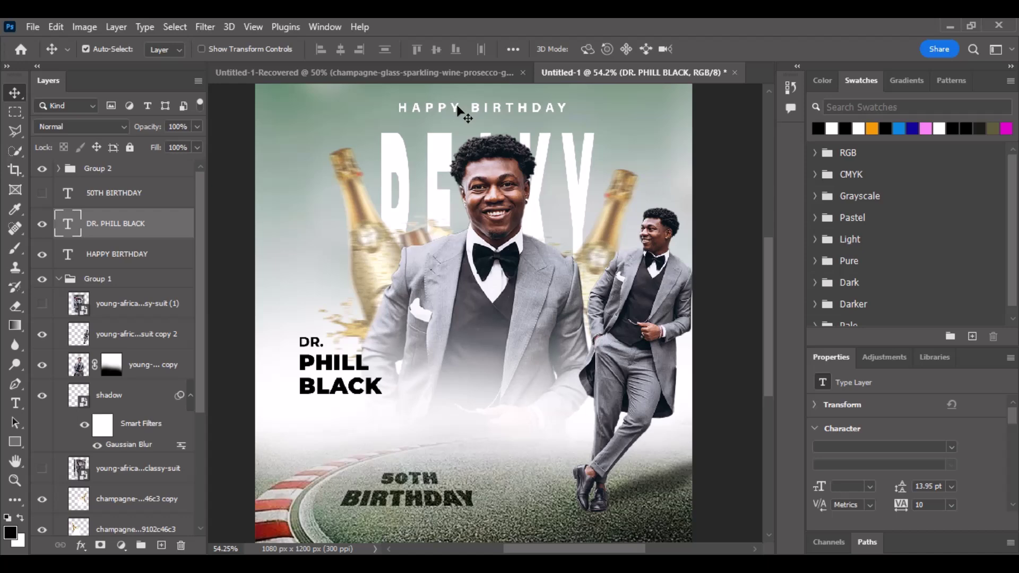
Place a black copy of HAPPY BIRTHDAY beneath the name.
left_click_drag(460, 112, 463, 367)
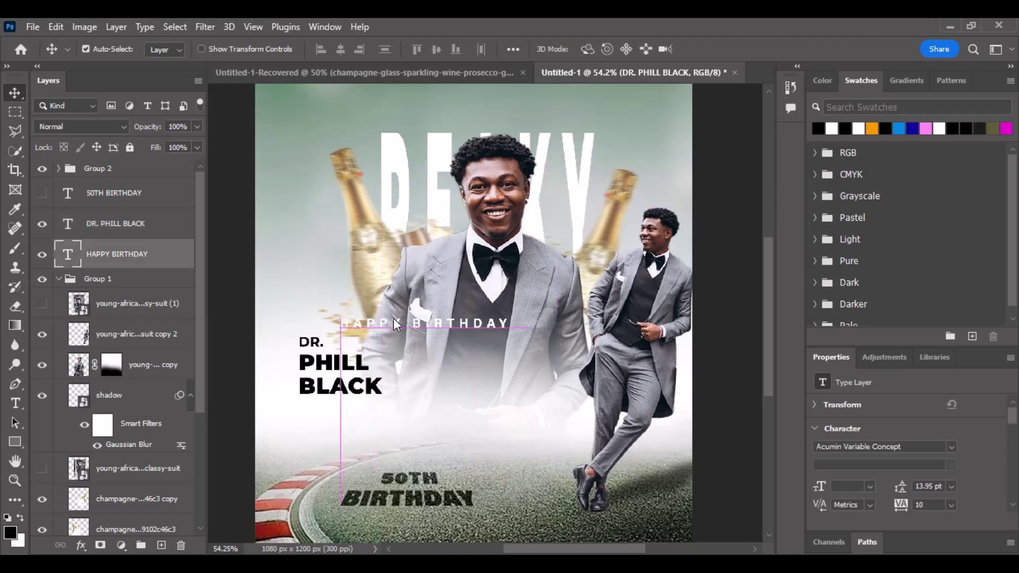
key("super")
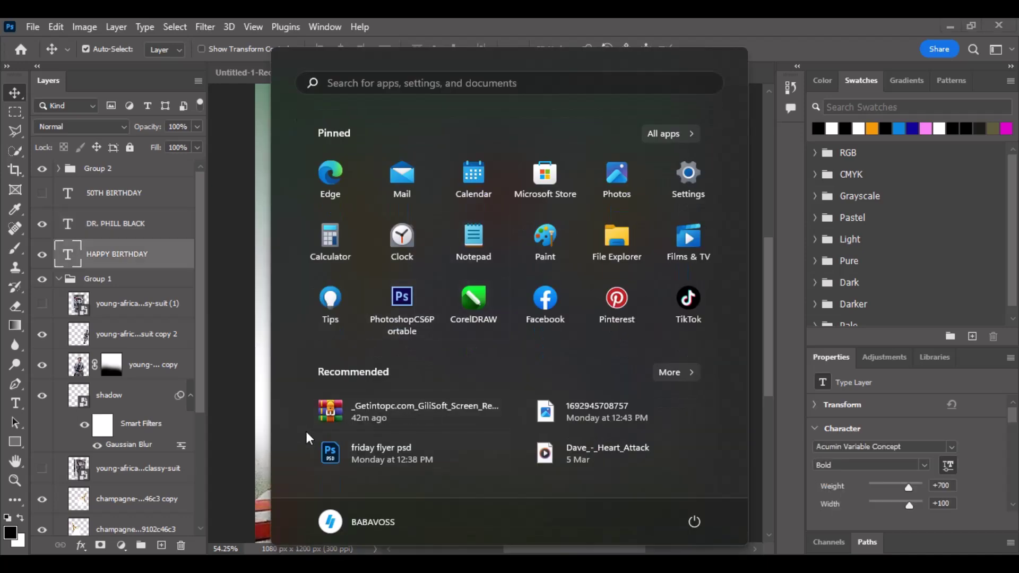
key("Escape")
key("ctrl")
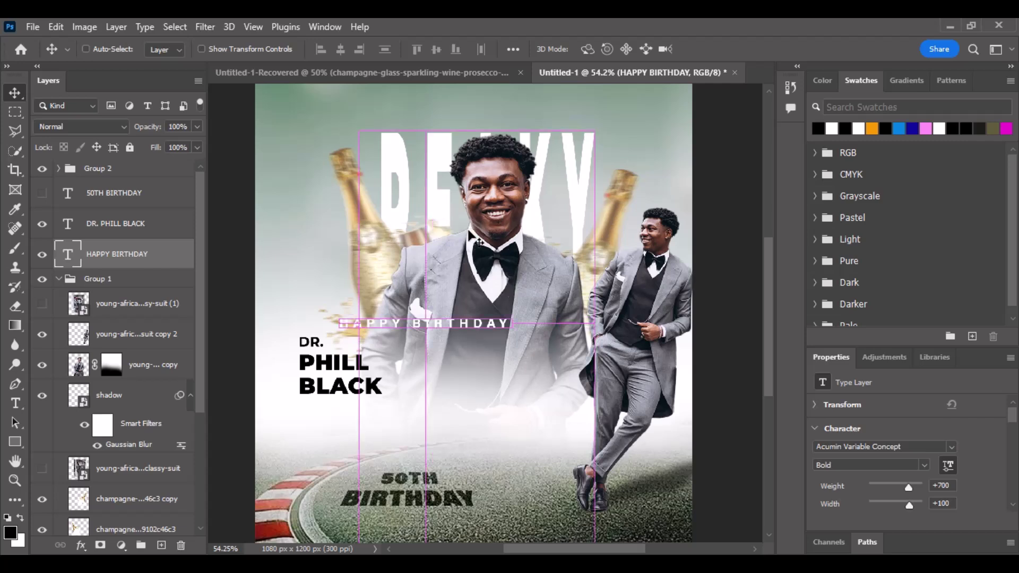
key("ctrl+z")
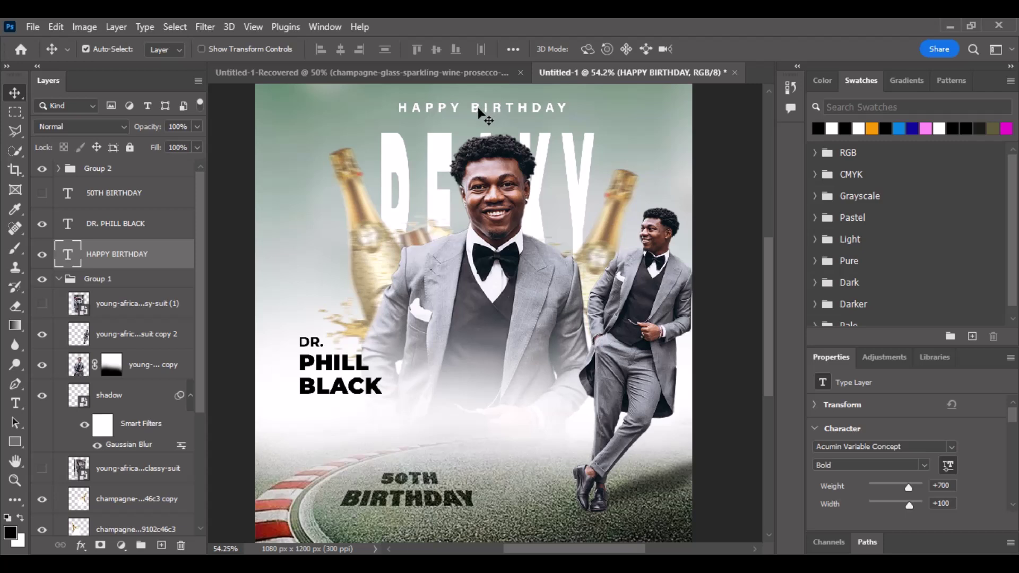
left_click_drag(476, 110, 371, 409)
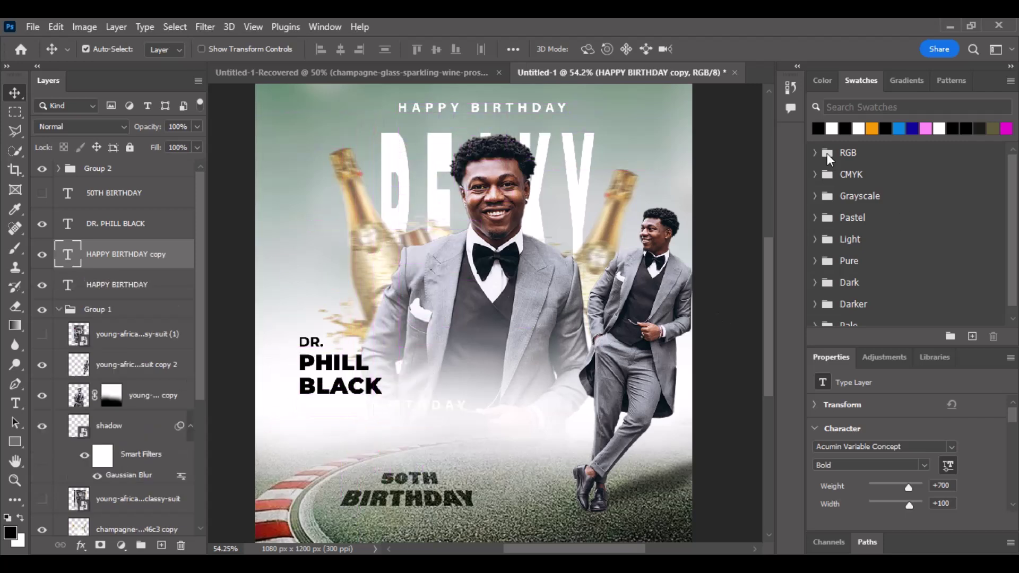
left_click(818, 128)
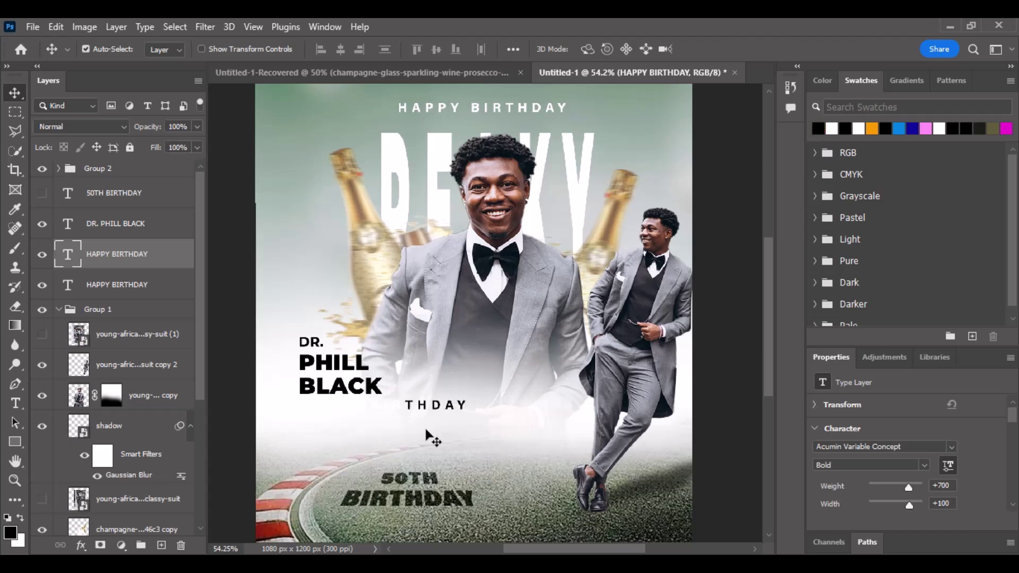
Retype the copied line as 14TH-FEB-2025.
key("t")
left_click(392, 403)
key("ctrl+a")
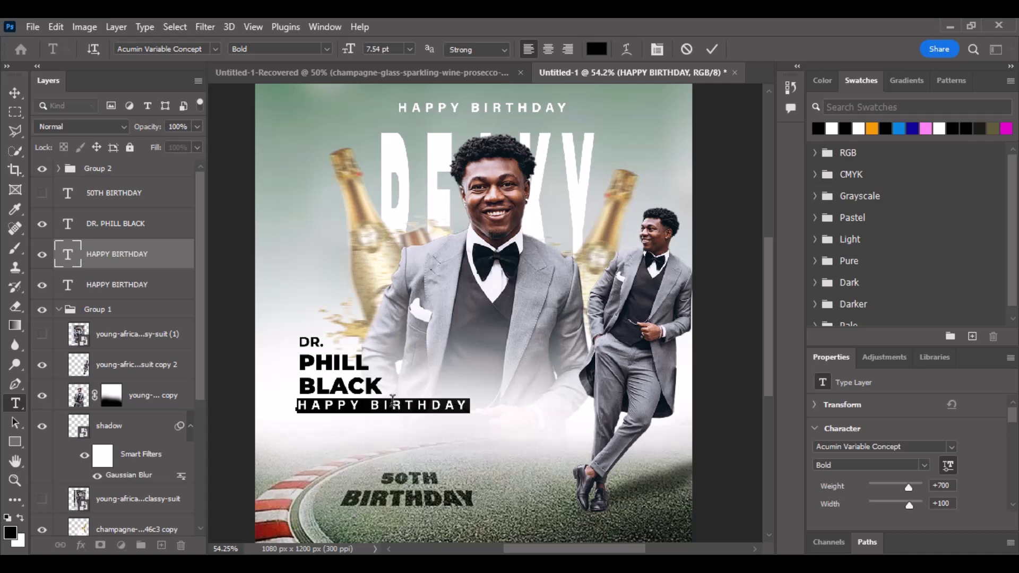
type("1")
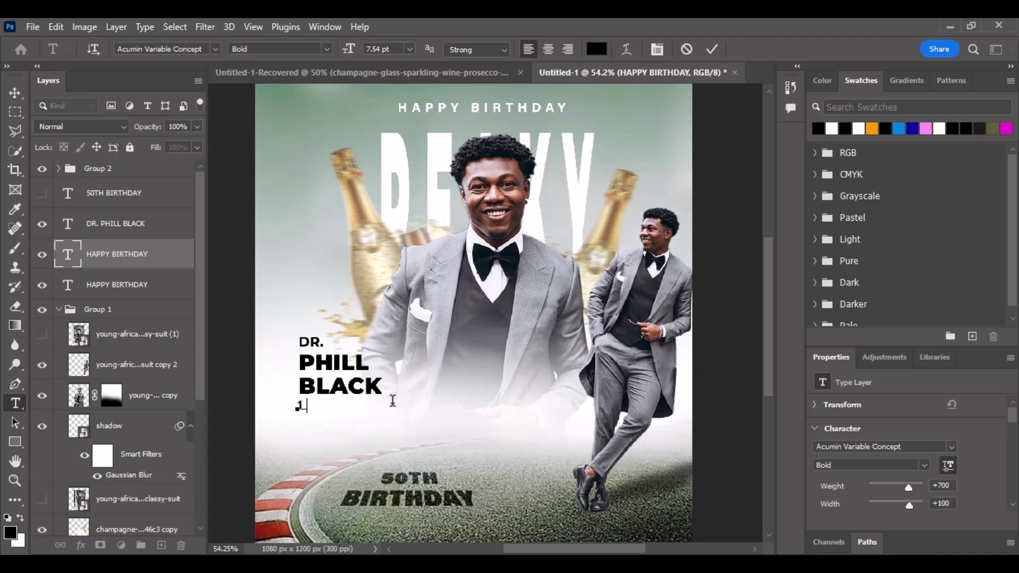
type("4TH-FEB")
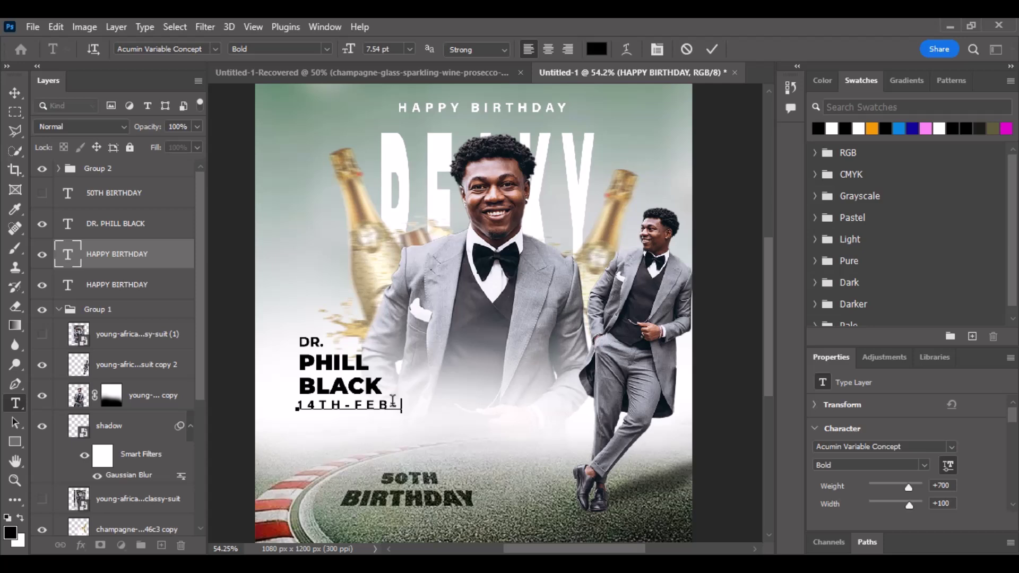
type(" 1")
key("BackSpace")
type("2025")
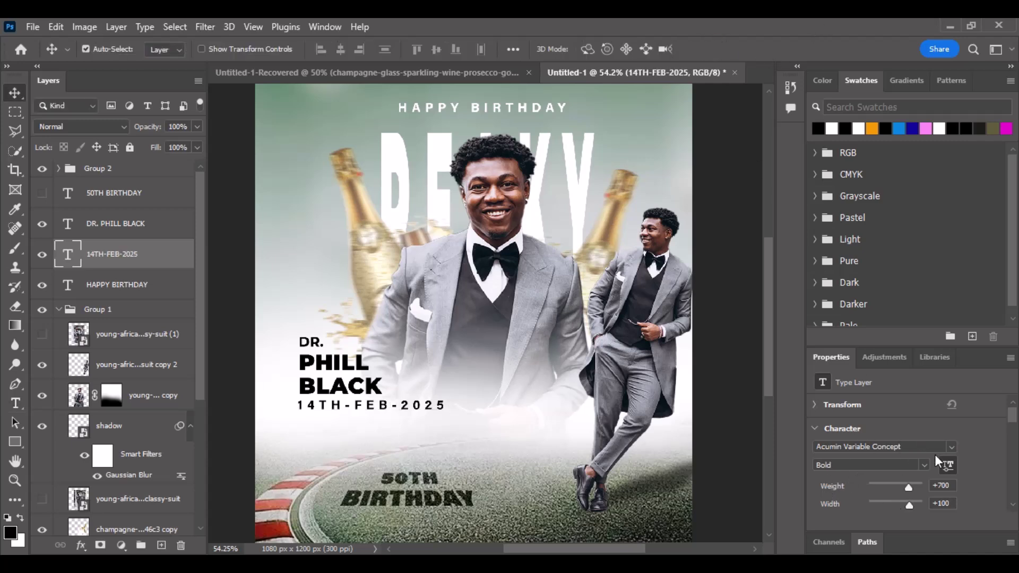
scroll(982, 476, "down", 3)
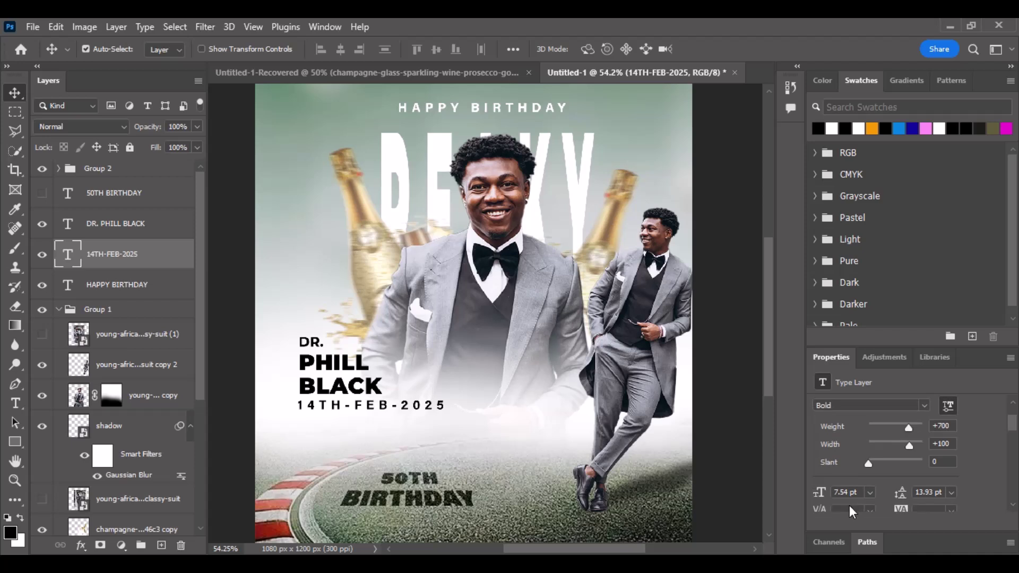
left_click(821, 492)
type("4")
key("Return")
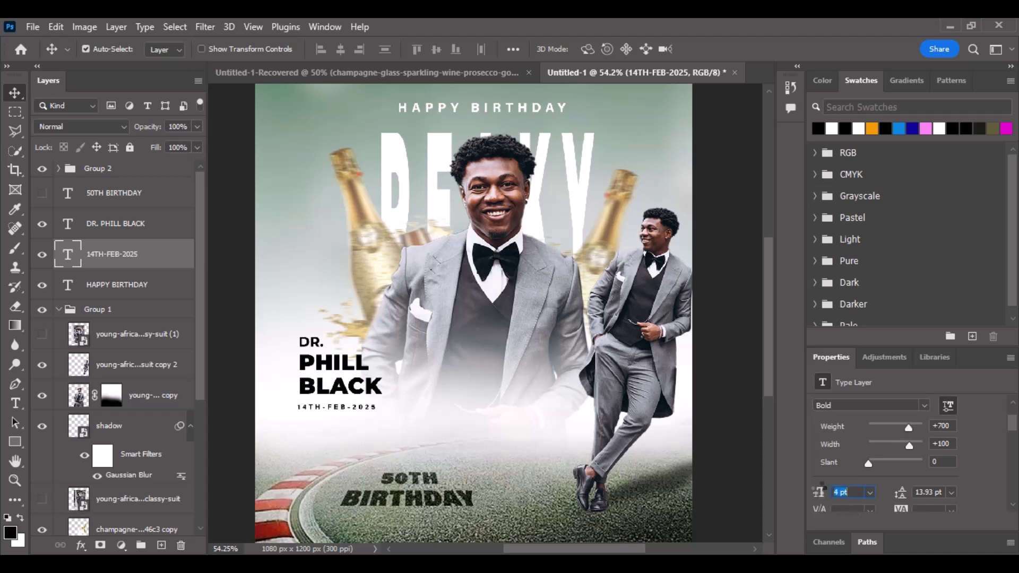
key("Return")
key("Right")
key("Right")
key("Up")
key("Up")
key("Up")
key("Up")
key("Up")
key("Up")
key("Up")
key("Up")
key("Up")
key("Up")
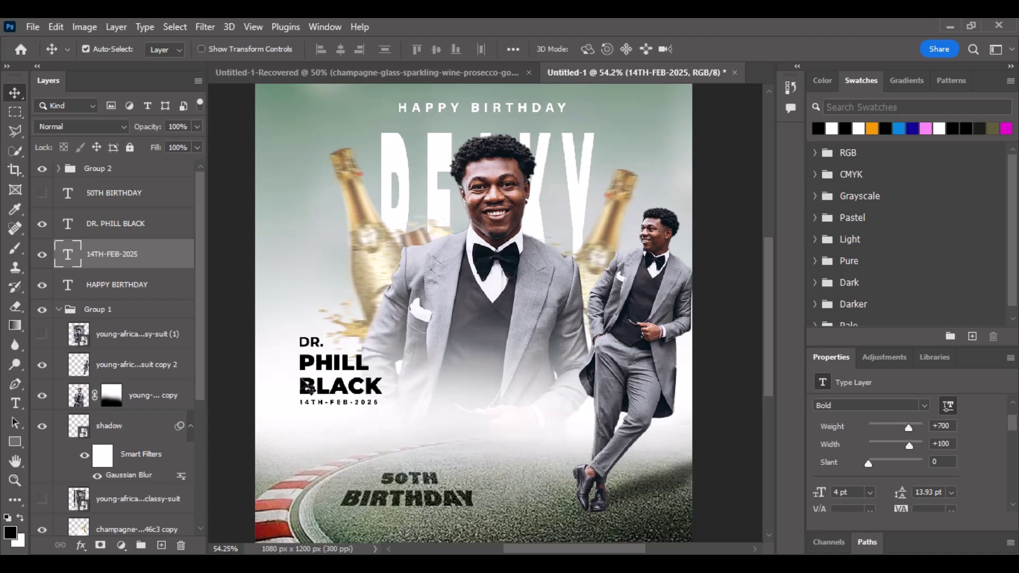
scroll(493, 378, "down", 2)
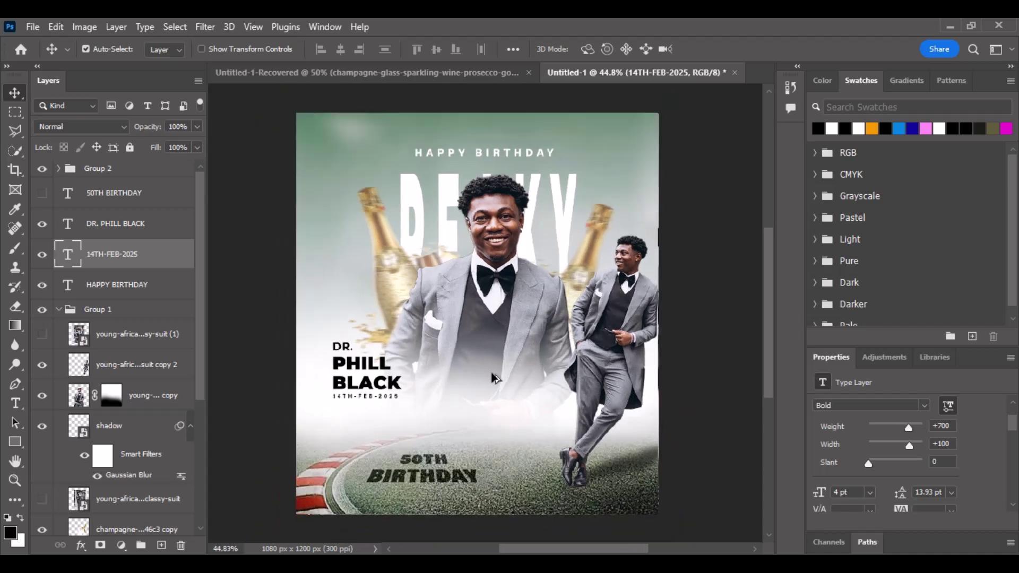
scroll(494, 378, "down", 2)
scroll(469, 399, "up", 4)
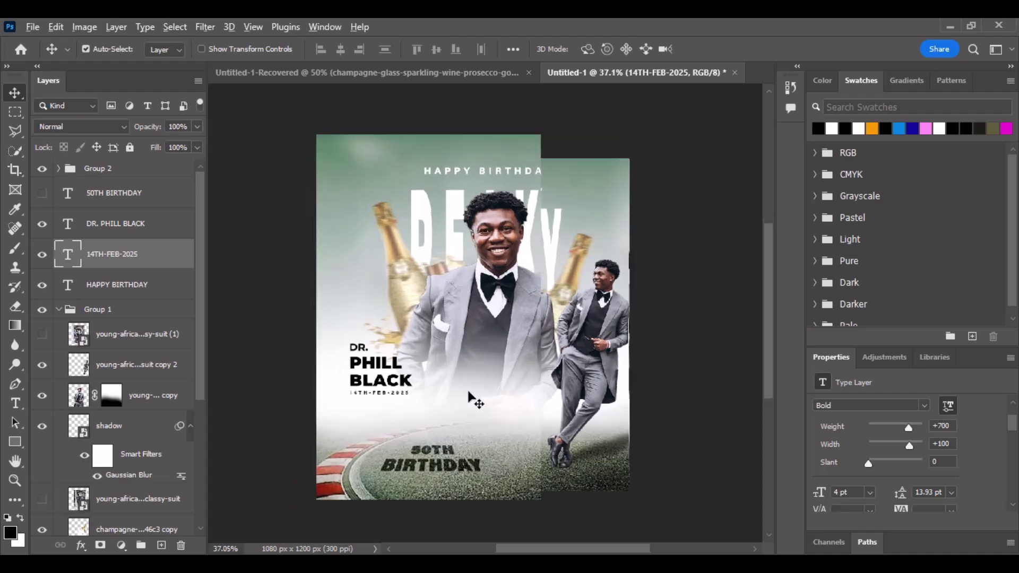
Collapse Group 2 and convert it to a smart object.
left_click(425, 485)
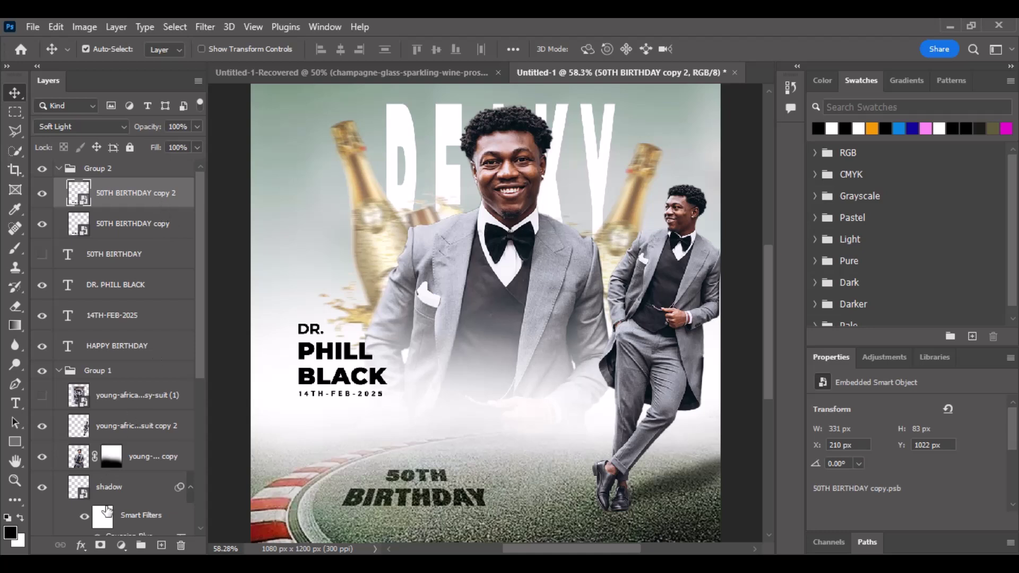
left_click(121, 546)
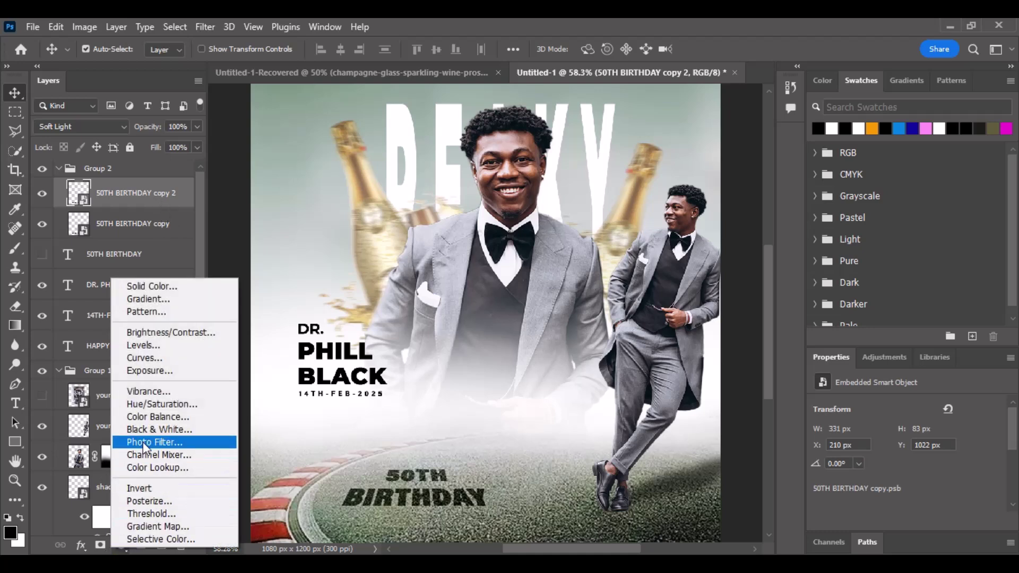
left_click(481, 464)
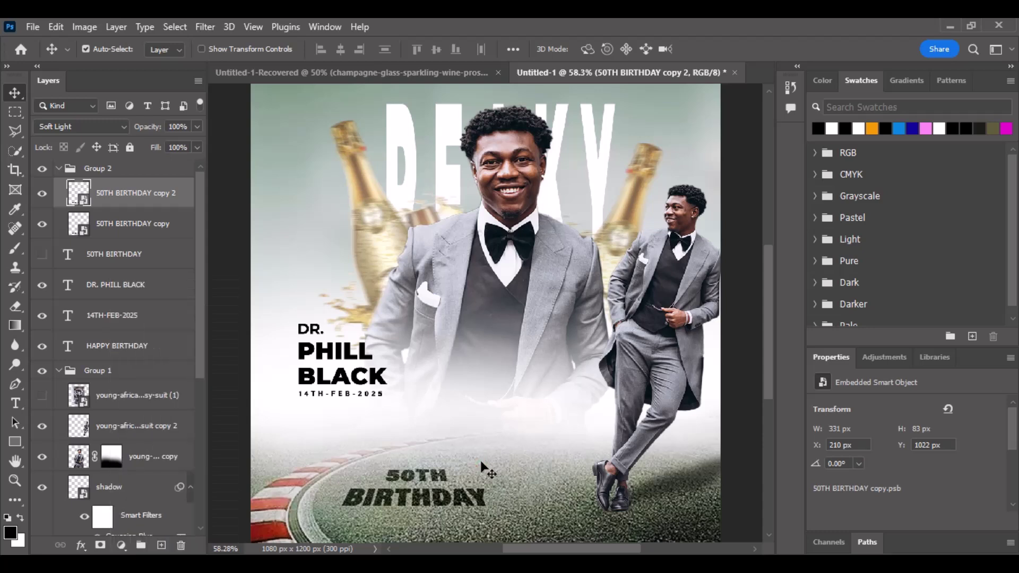
scroll(481, 464, "down", 1)
scroll(482, 466, "up", 2)
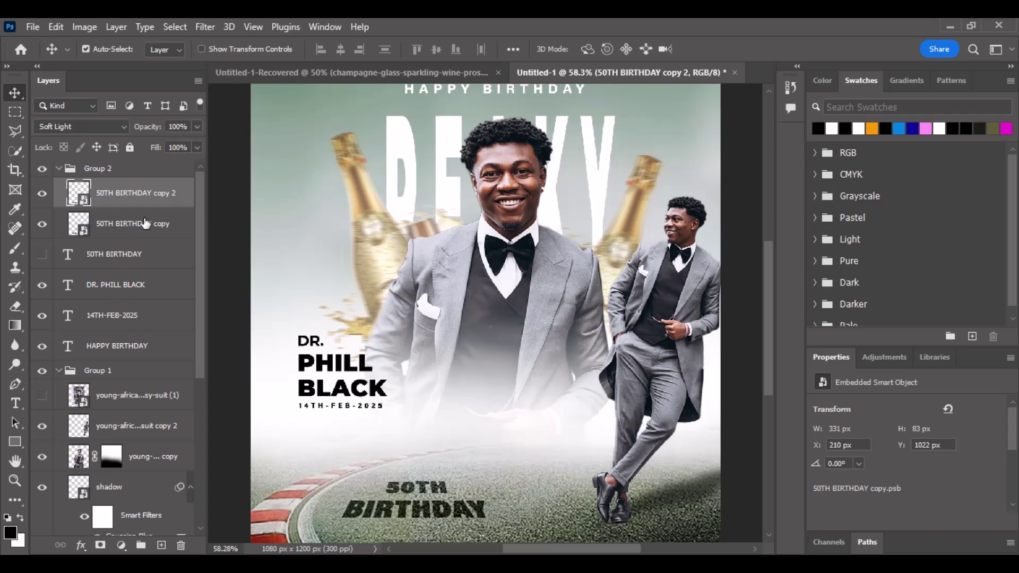
left_click(57, 170)
right_click(82, 169)
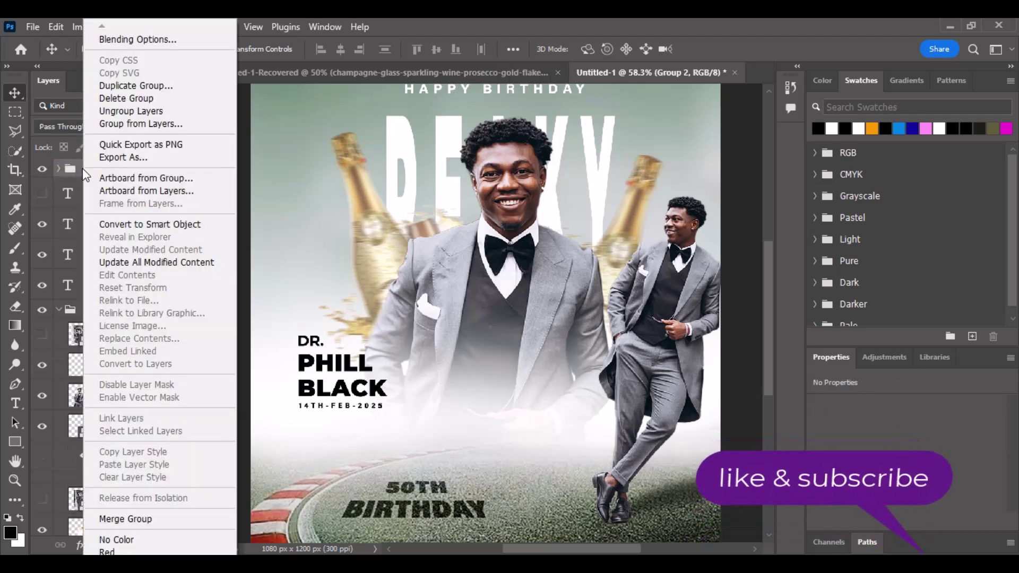
left_click(135, 223)
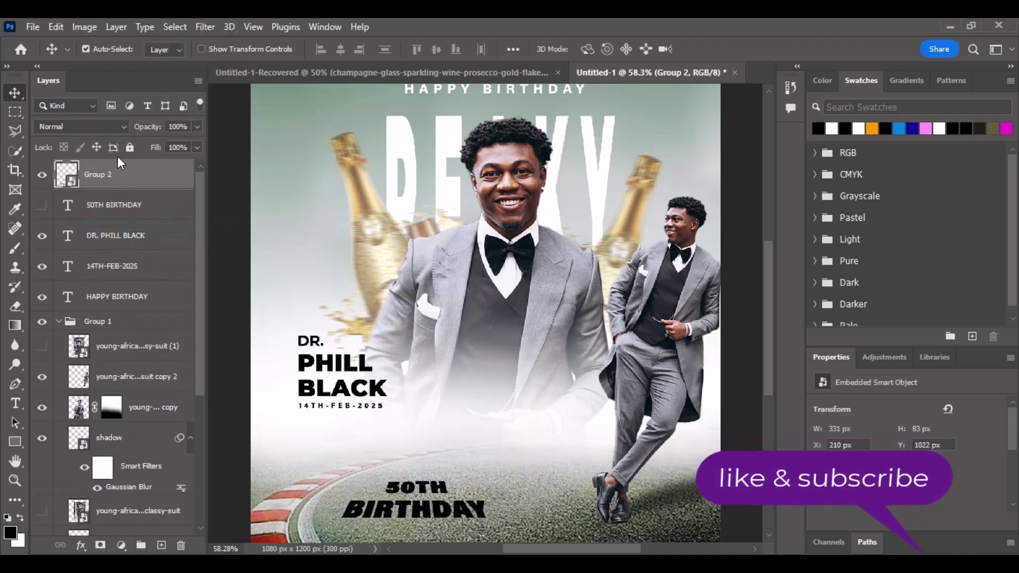
left_click(99, 545)
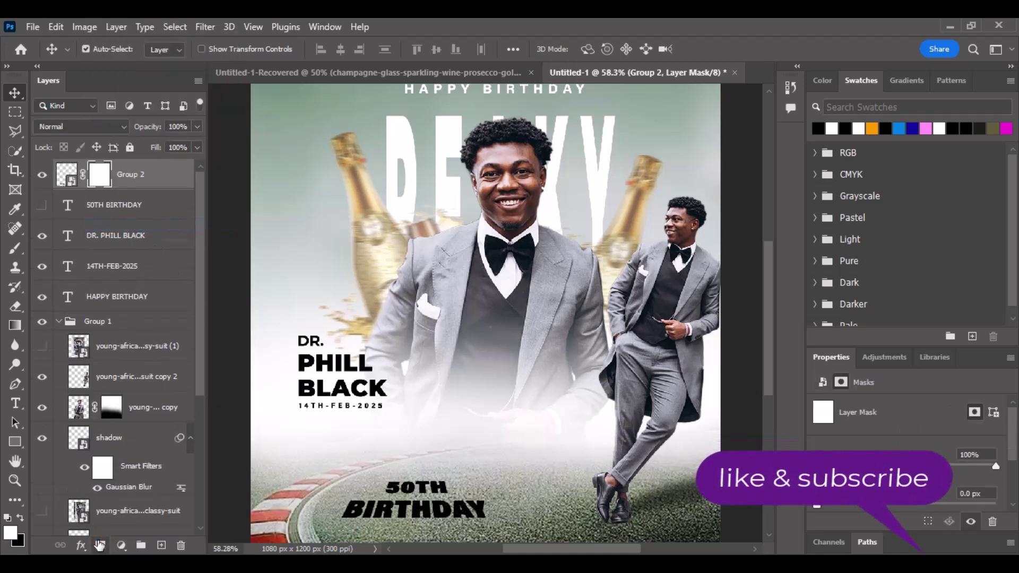
key("ctrl+z")
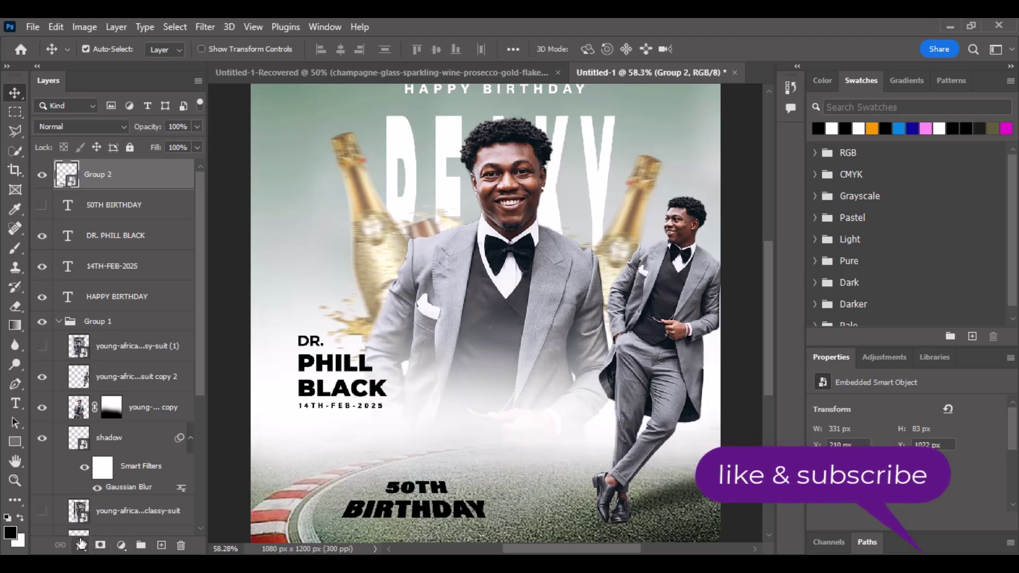
Add a white #ffffff Color Overlay to the 50TH BIRTHDAY smart object.
left_click(81, 544)
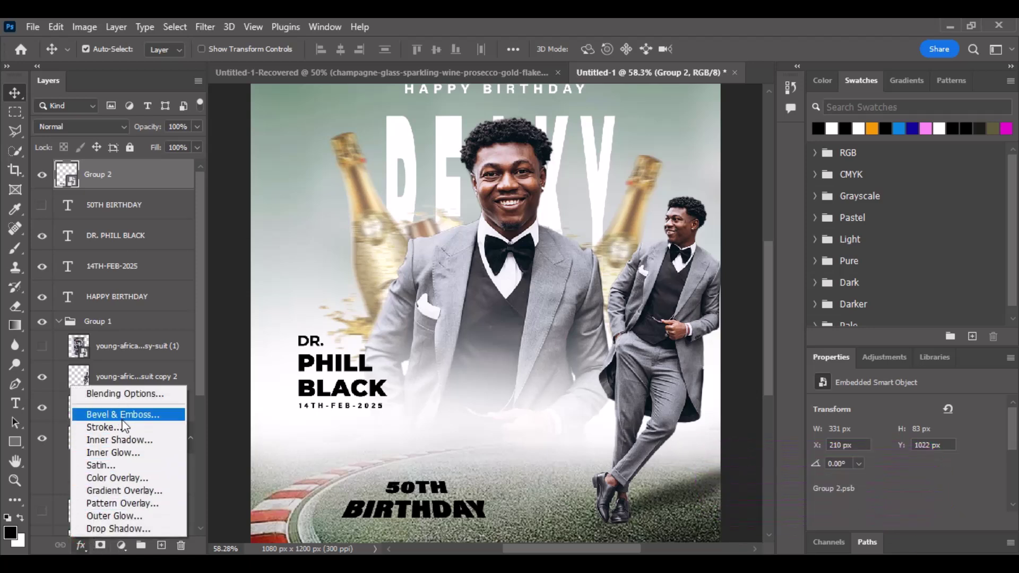
key("Escape")
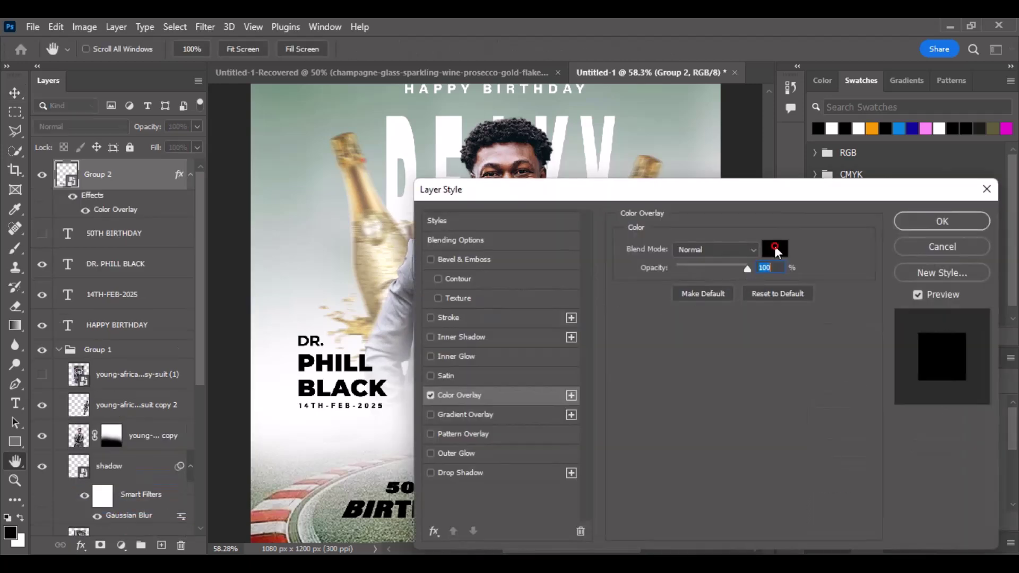
left_click(775, 249)
left_click(126, 305)
left_click(15, 155)
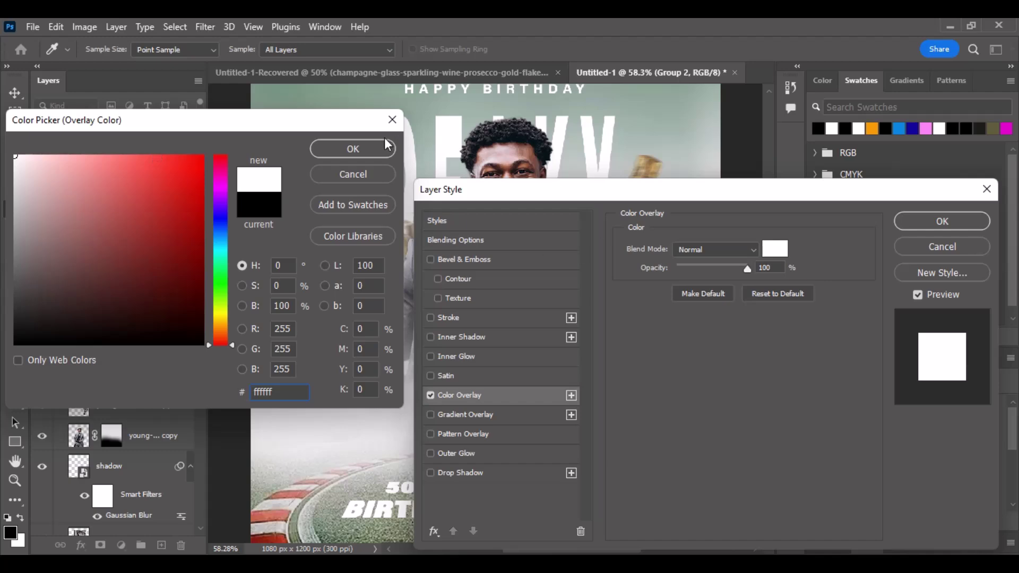
left_click(355, 151)
left_click(922, 223)
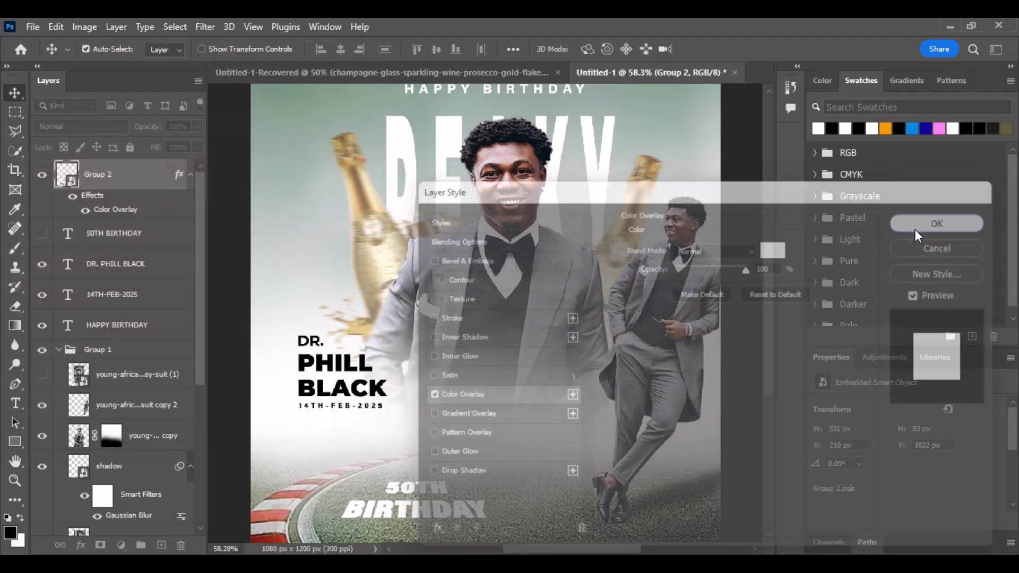
left_click(102, 129)
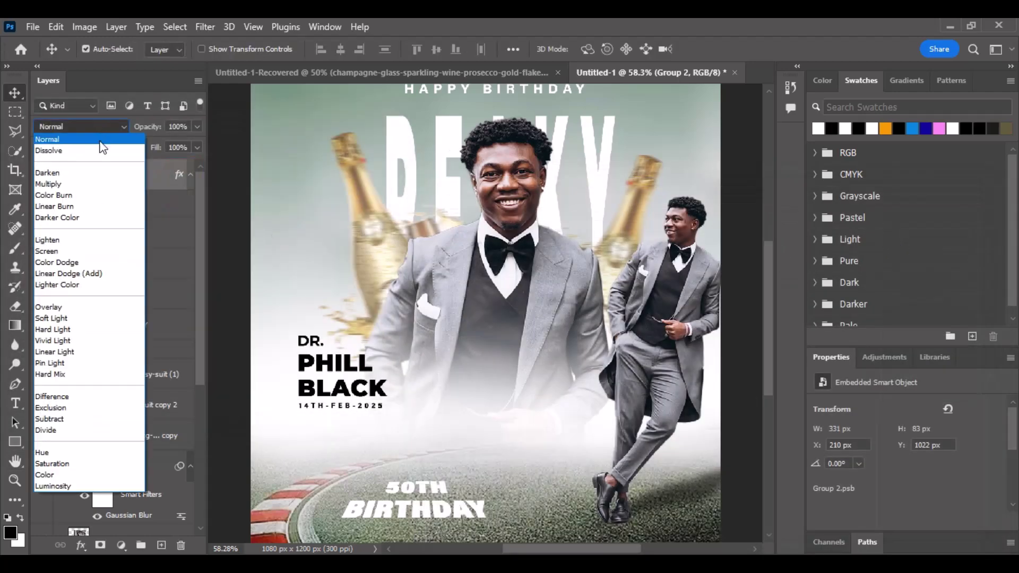
Convert Group 2 again, set it to Soft Light, duplicate it, and group both as Group 3.
left_click(174, 176)
right_click(138, 189)
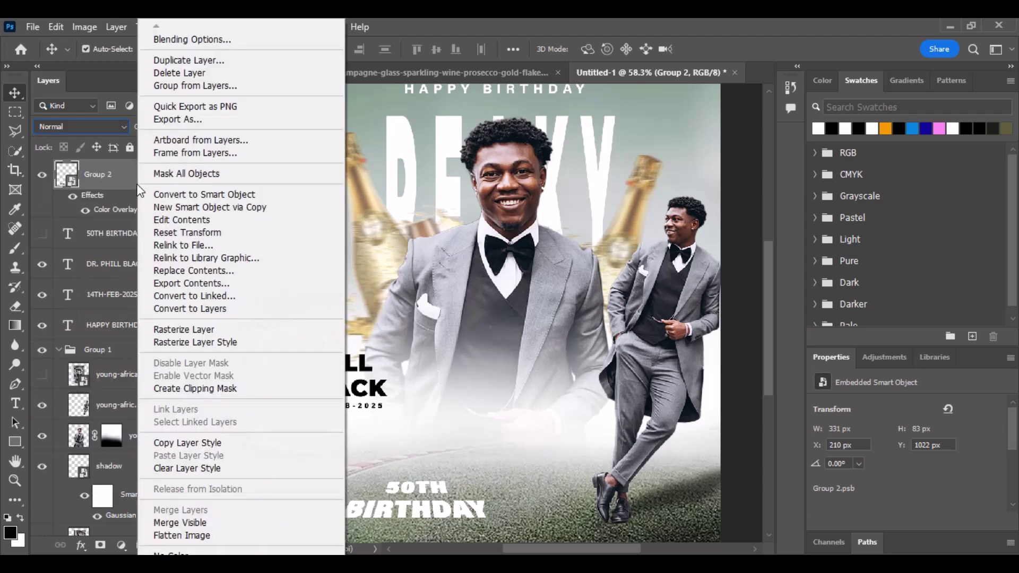
left_click(175, 193)
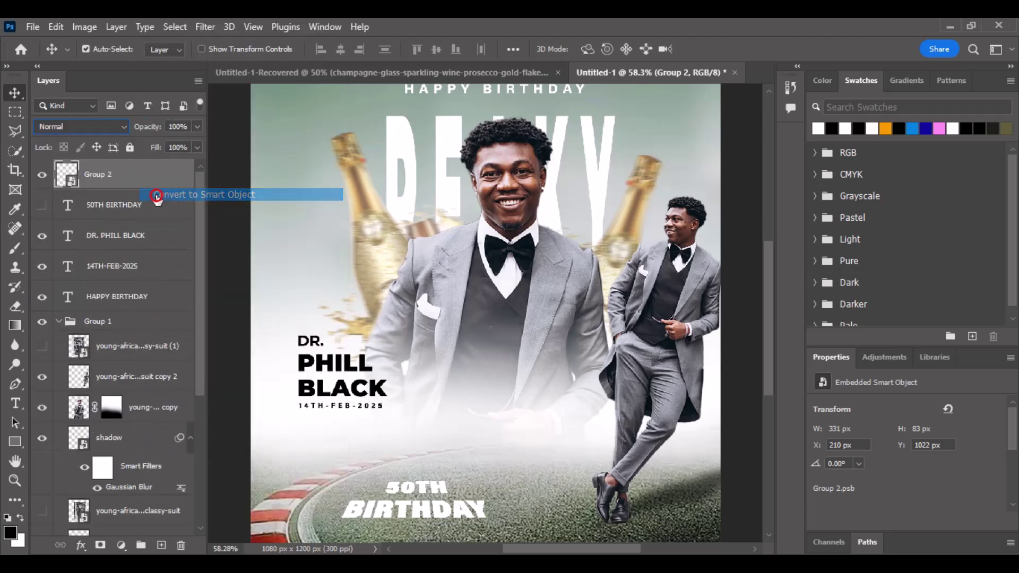
left_click(98, 128)
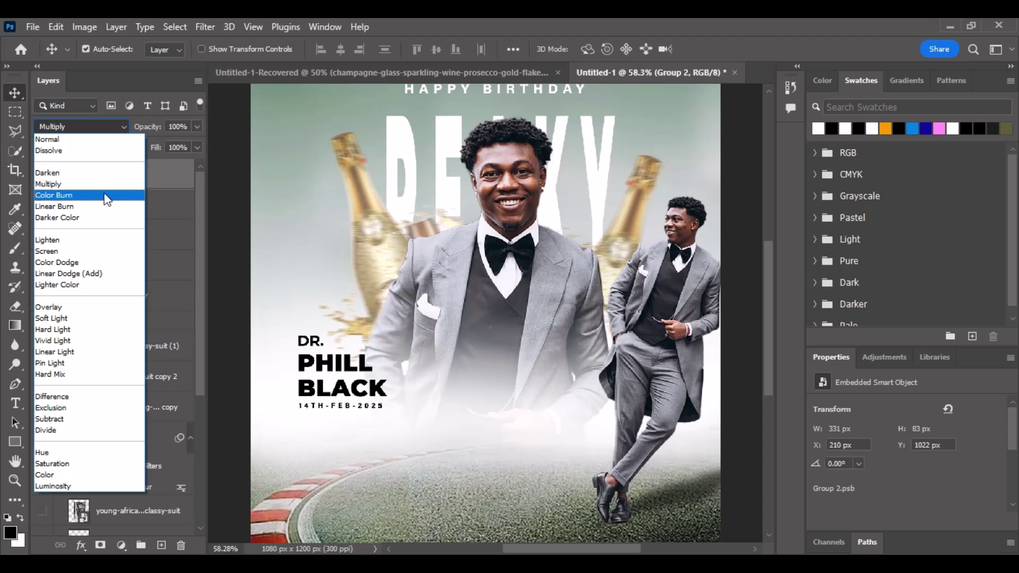
left_click(91, 321)
key("ctrl+j")
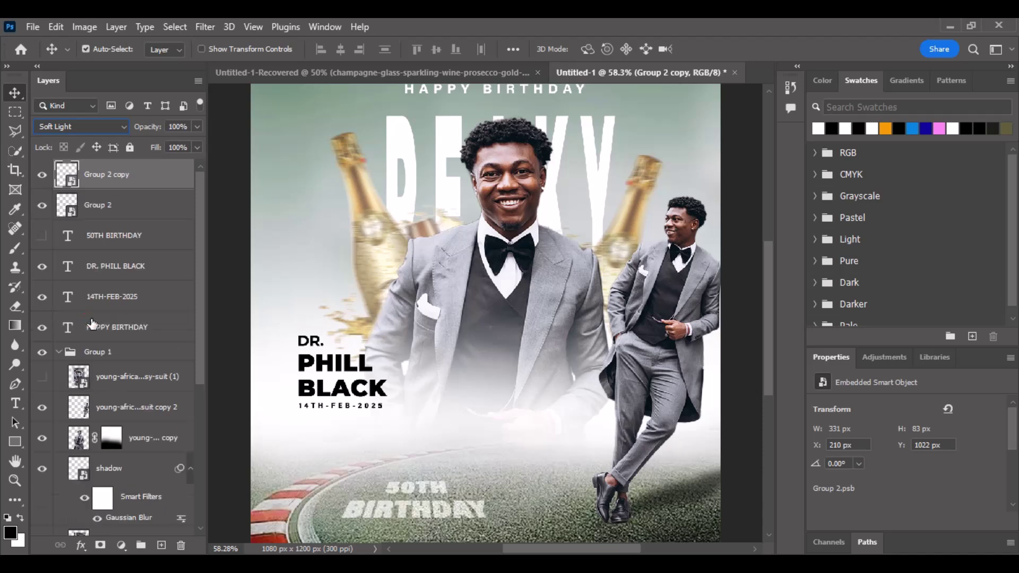
left_click(90, 211, "ctrl")
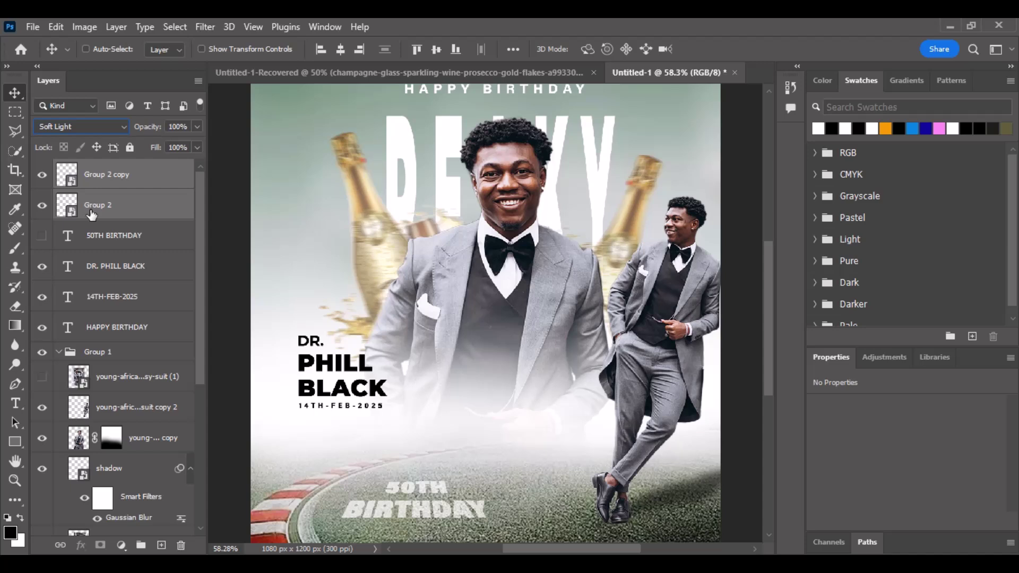
key("ctrl+g")
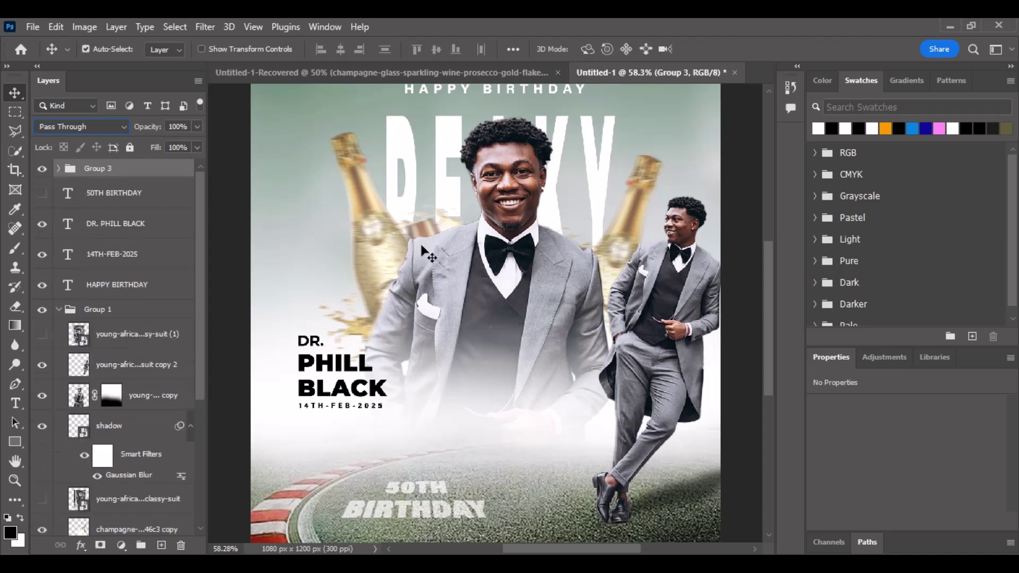
Select the green background photo layer.
left_click(245, 308)
scroll(362, 301, "down", 1)
scroll(372, 290, "down", 1)
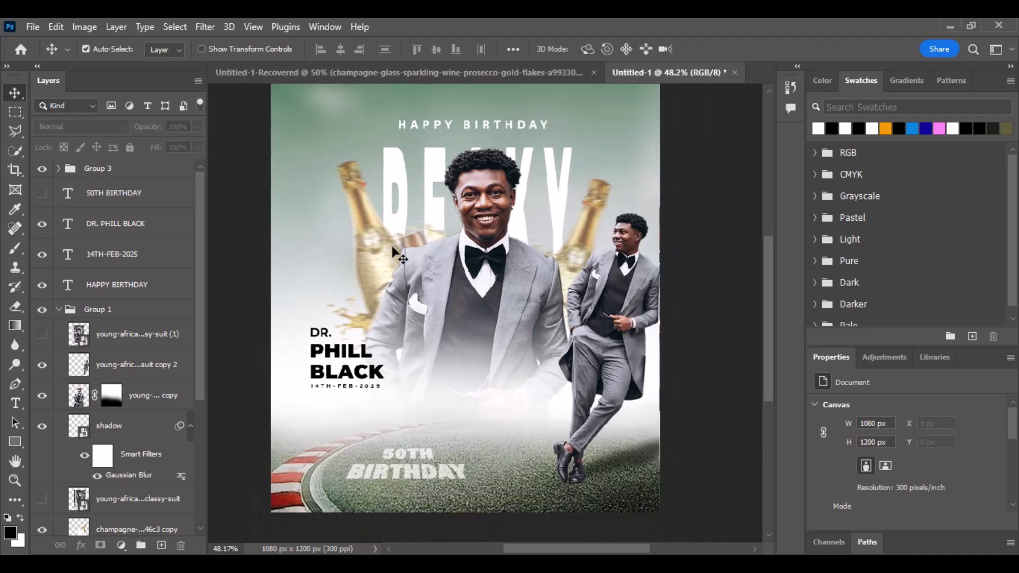
scroll(393, 249, "up", 1)
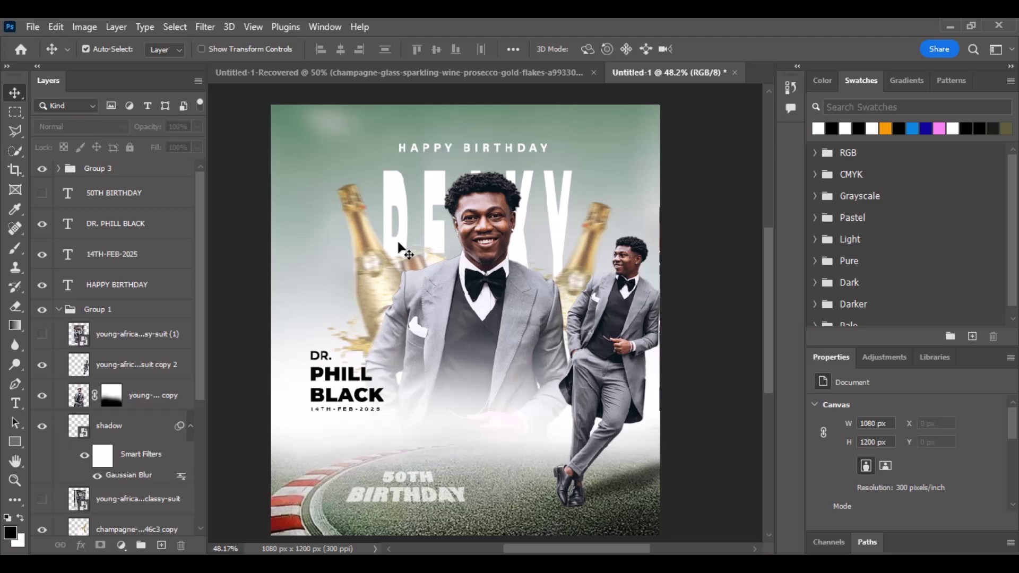
left_click(329, 132)
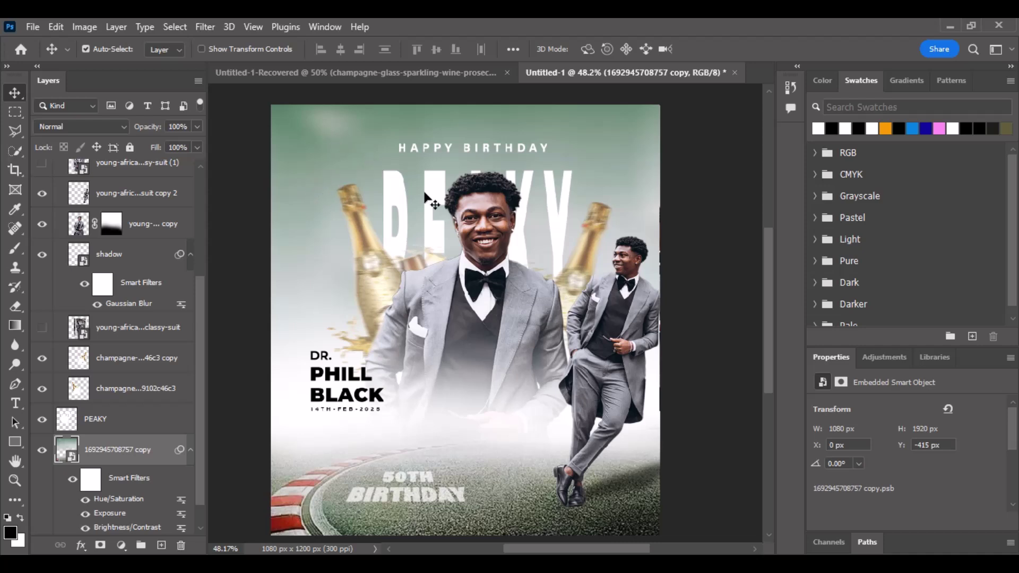
left_click(493, 277)
left_click(325, 169)
Apply Add Noise at about 10.12% Uniform to the background photo.
left_click(204, 28)
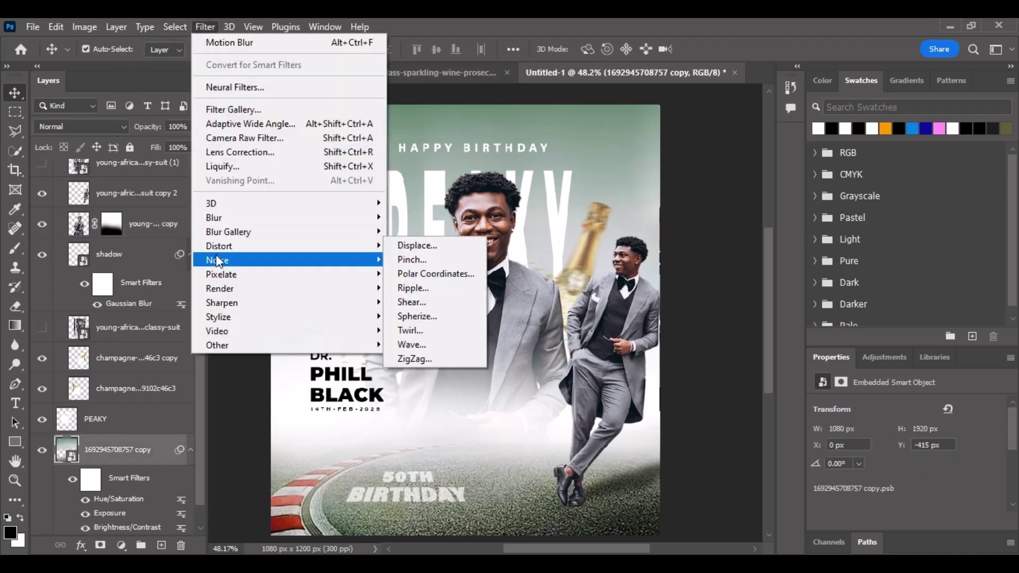
mouse_move(218, 260)
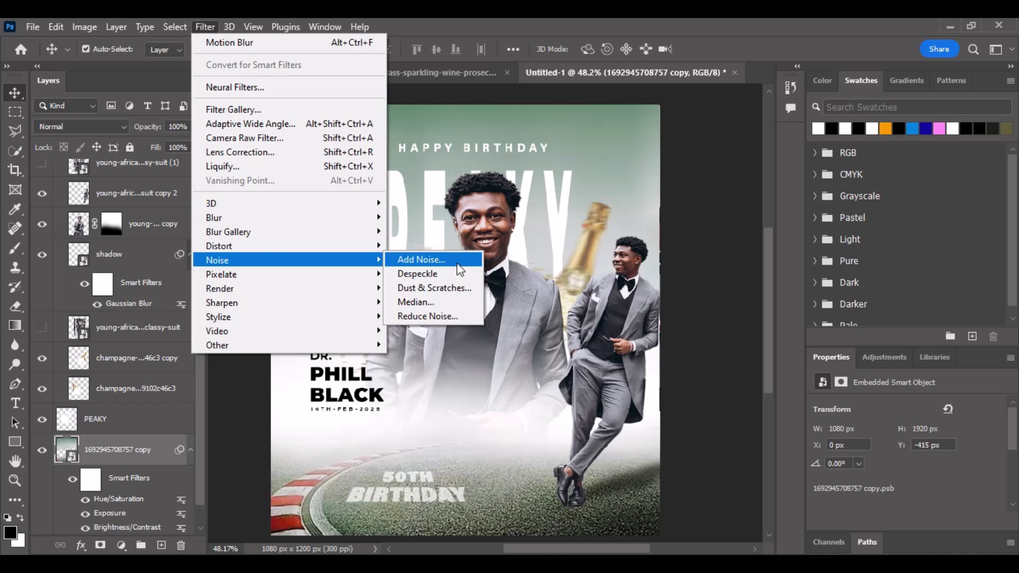
left_click(456, 267)
left_click_drag(451, 76, 742, 93)
left_click_drag(718, 318, 706, 317)
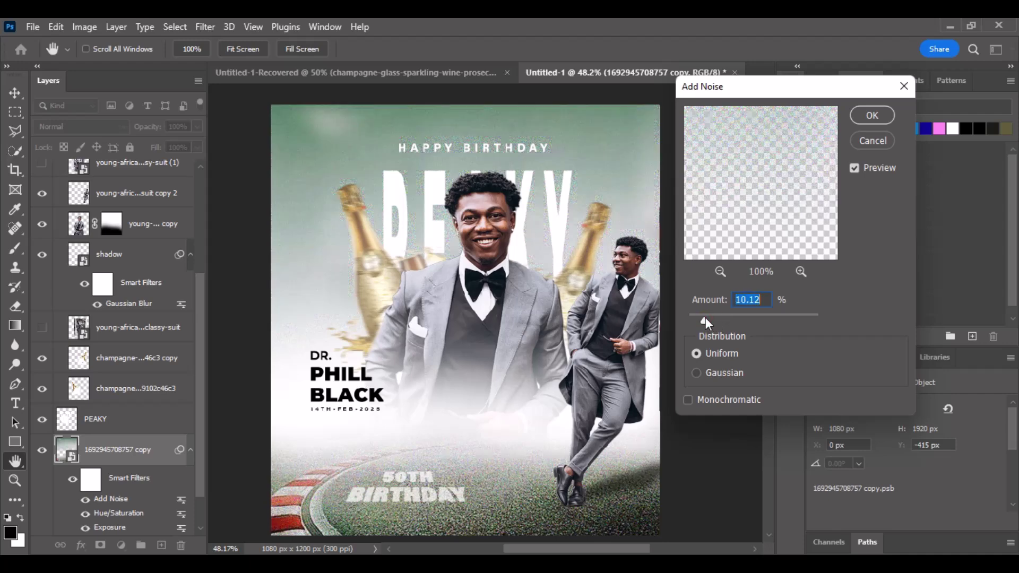
left_click(871, 118)
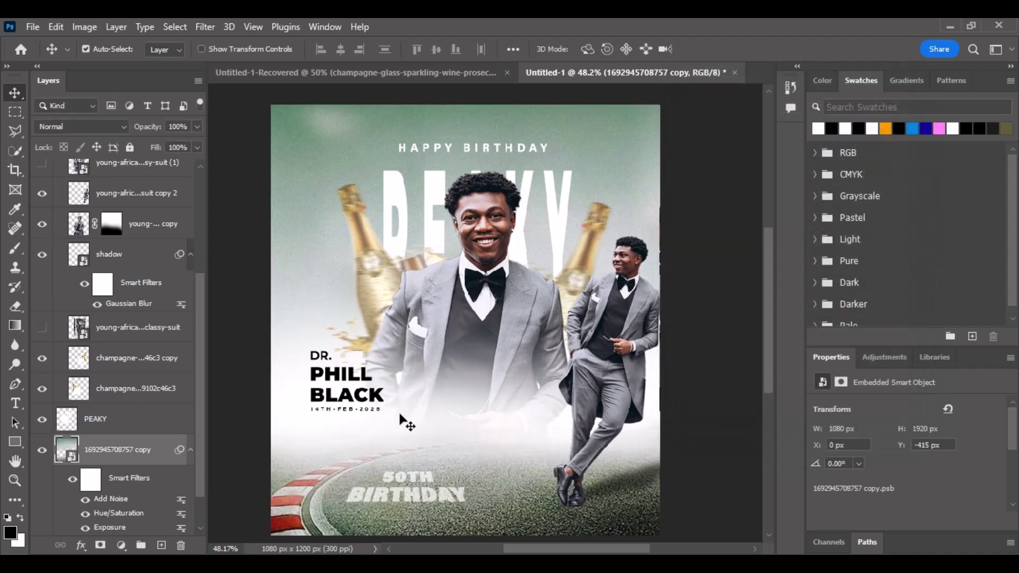